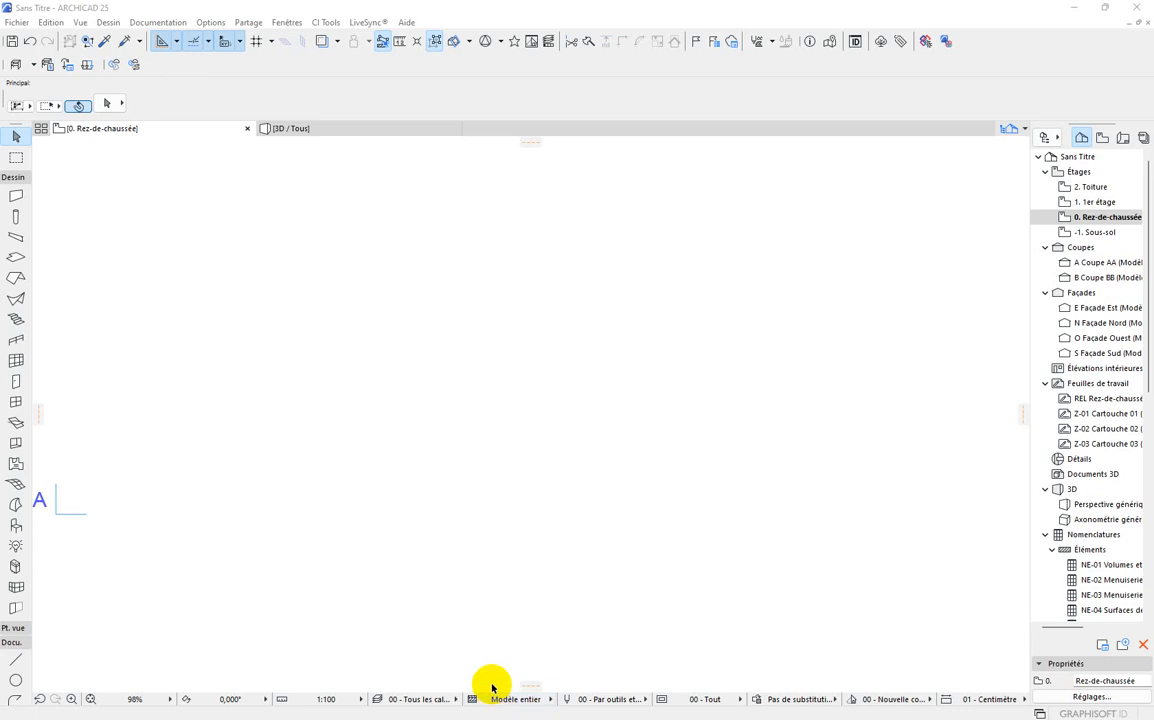
Activate the Wall tool and accept its default settings with the upper link at 1. 1er étage.
{"action": "scroll", "coordinate": [381, 405], "scroll_direction": "down", "scroll_amount": 5}
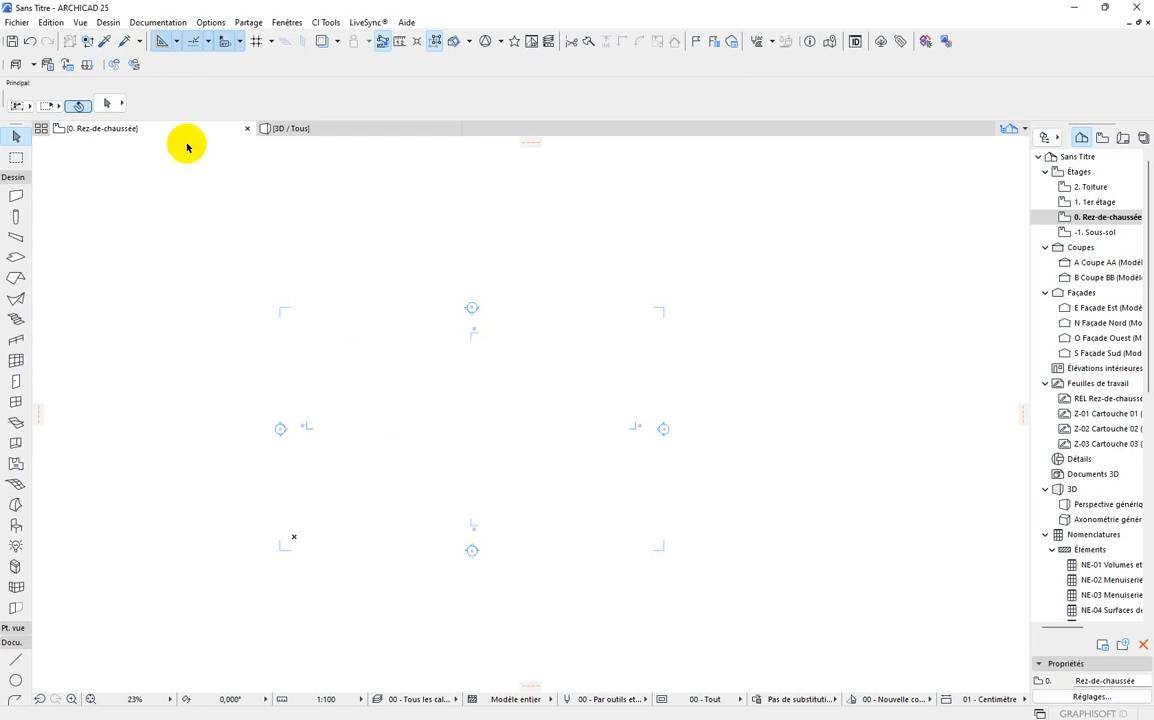
{"action": "left_click", "coordinate": [14, 197]}
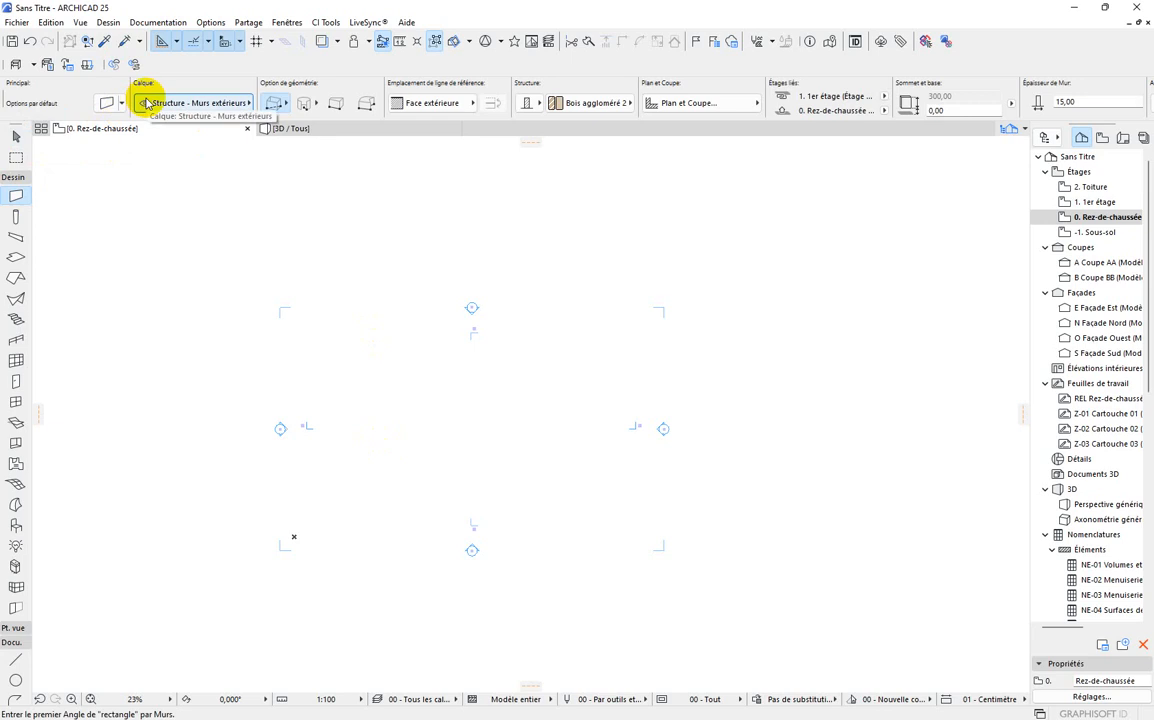
{"action": "left_click", "coordinate": [108, 103]}
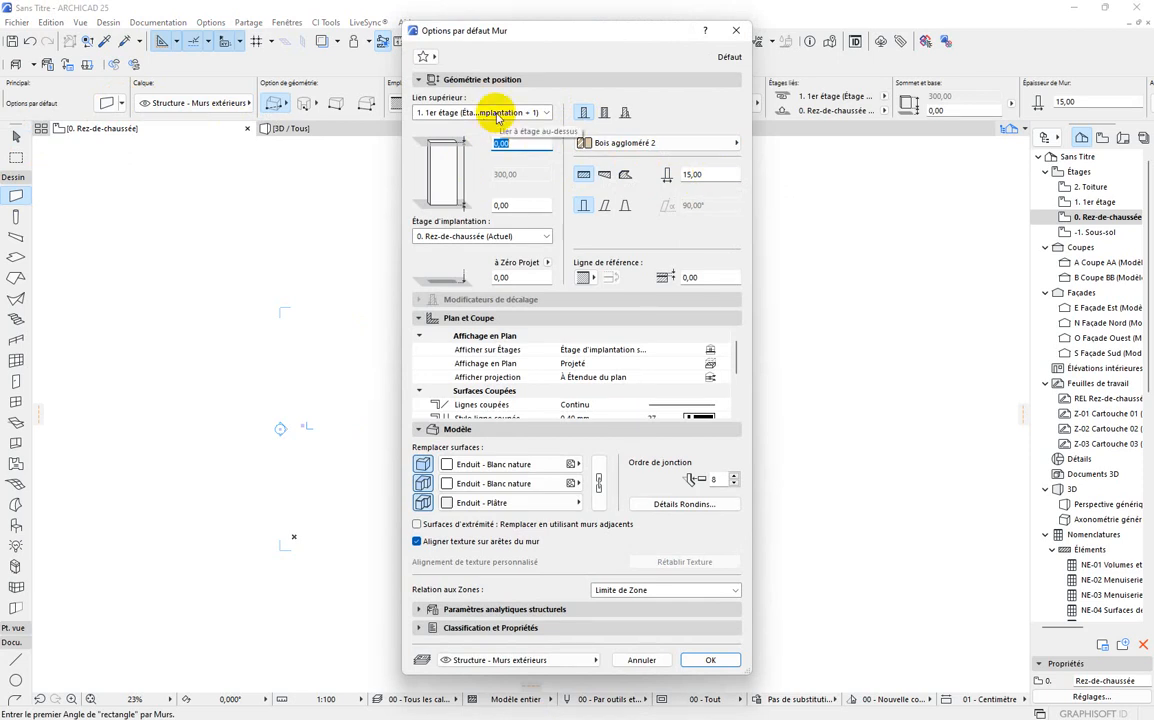
{"action": "left_click", "coordinate": [440, 113]}
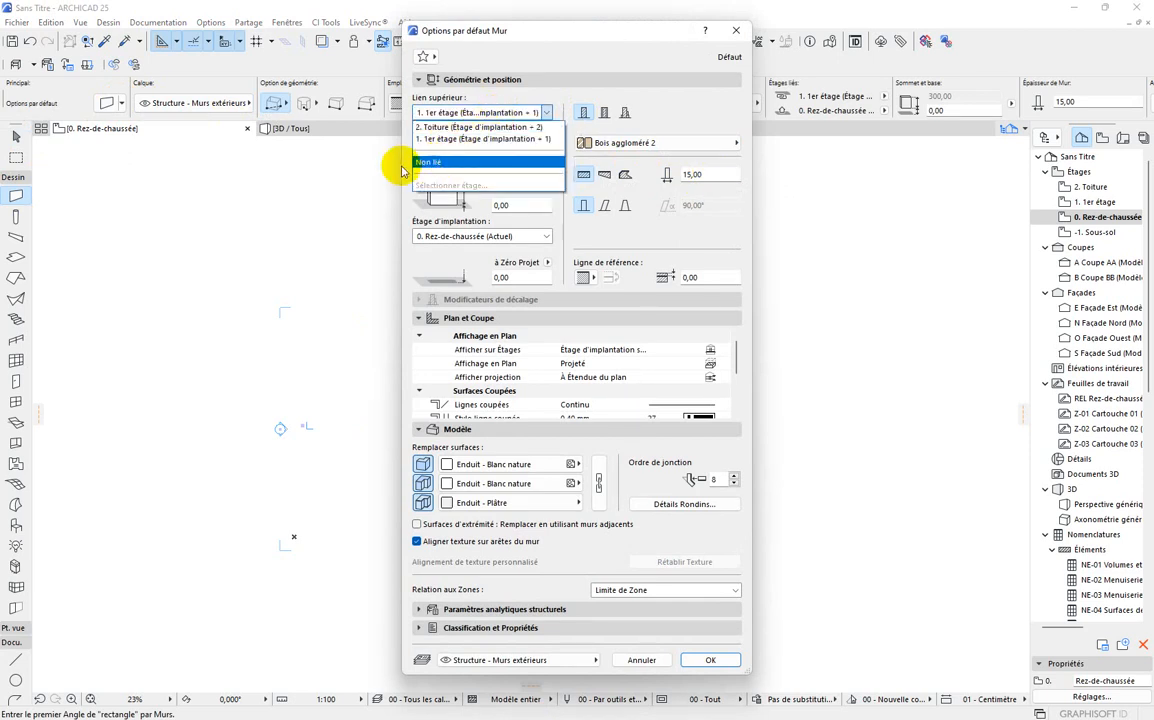
{"action": "left_click", "coordinate": [500, 196]}
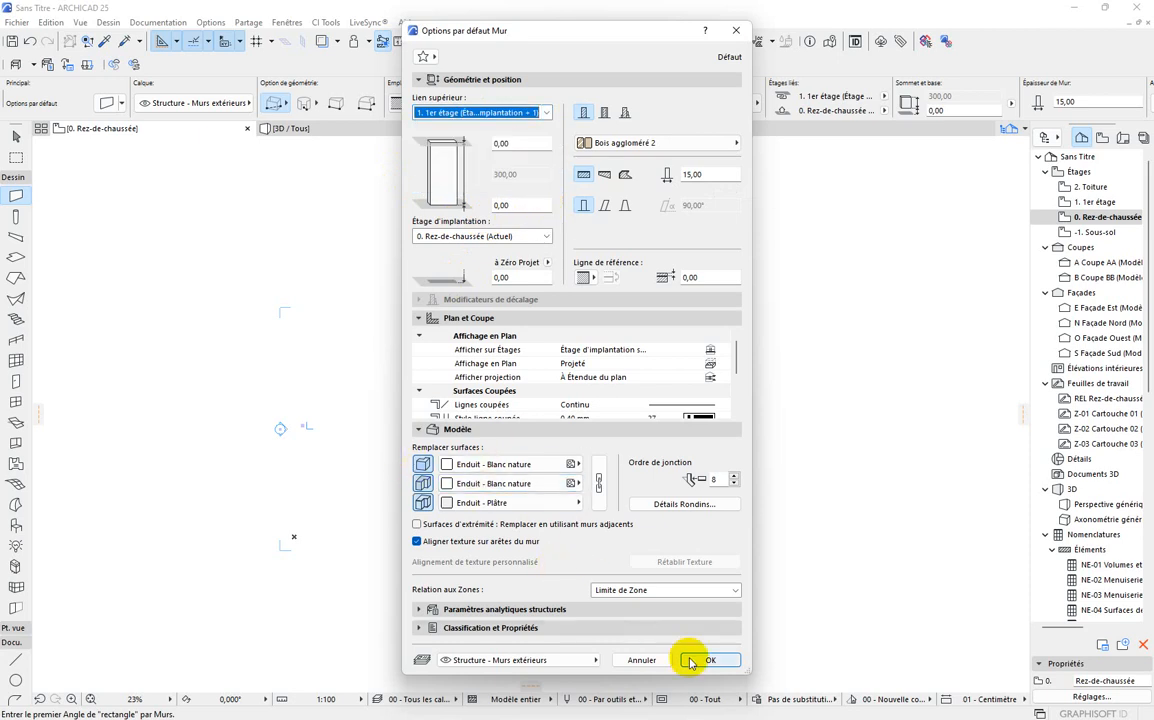
{"action": "left_click", "coordinate": [710, 662]}
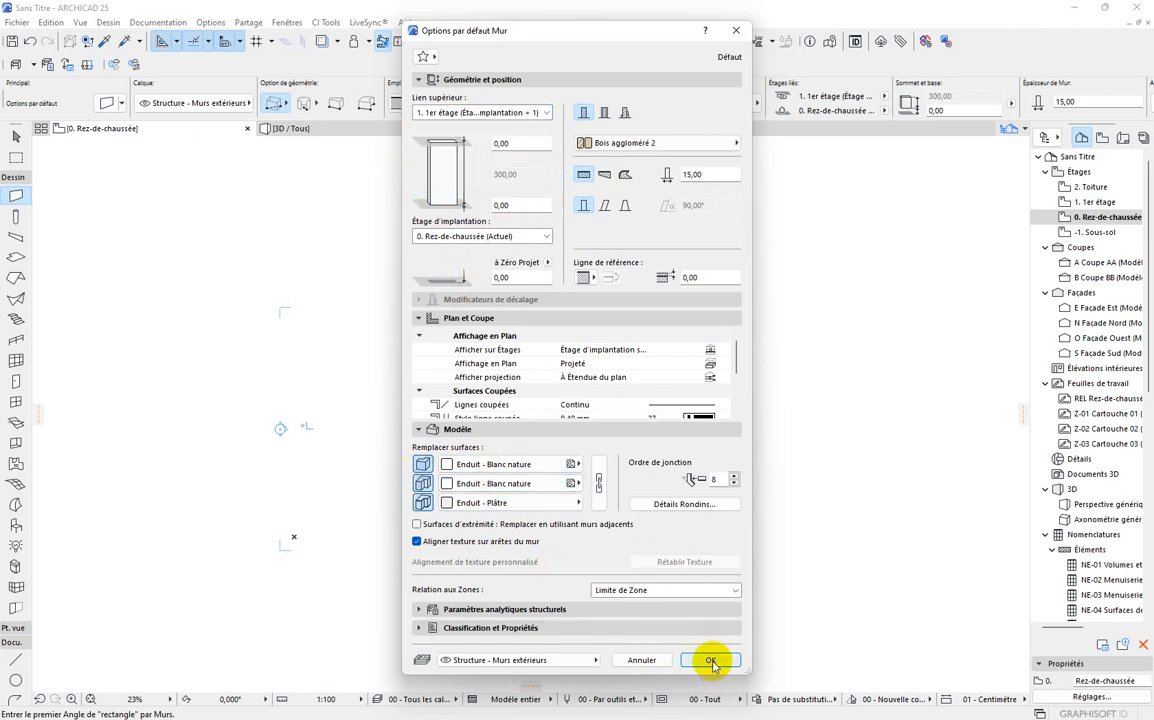
Draw a rectangular enclosure of exterior walls measuring 400 by 400 cm in the Rez-de-chaussée plan, using the rectangular geometry method.
{"action": "scroll", "coordinate": [425, 398], "scroll_direction": "up", "scroll_amount": 2}
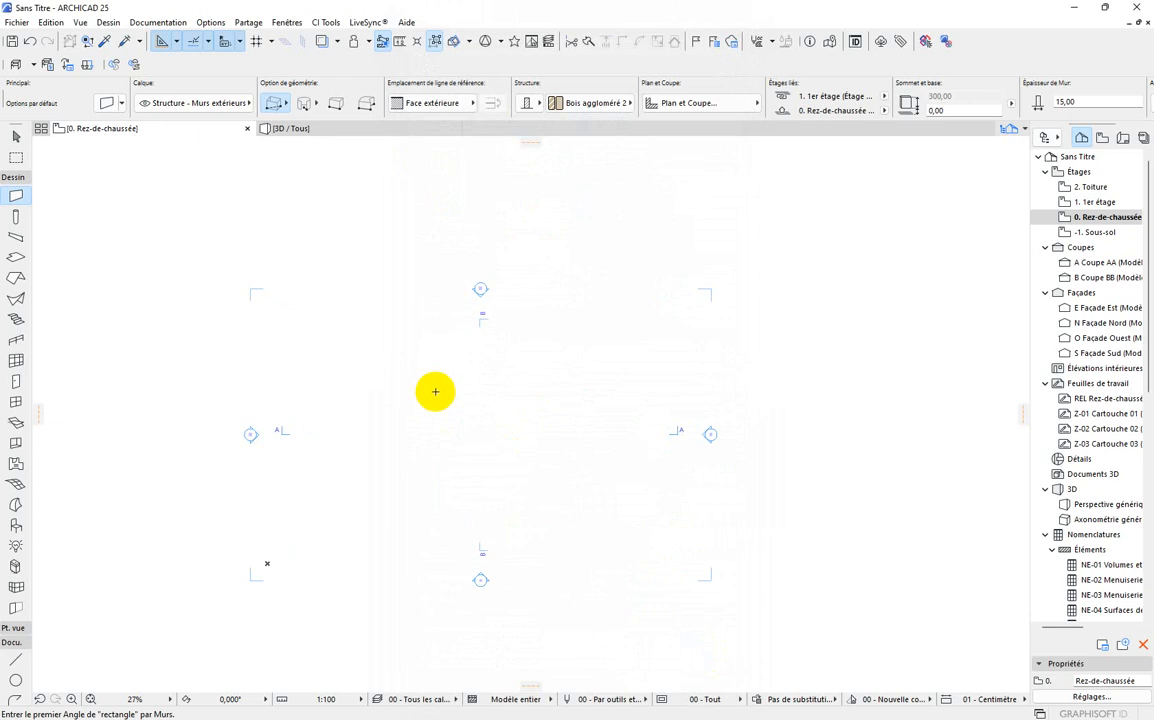
{"action": "left_click", "coordinate": [346, 363]}
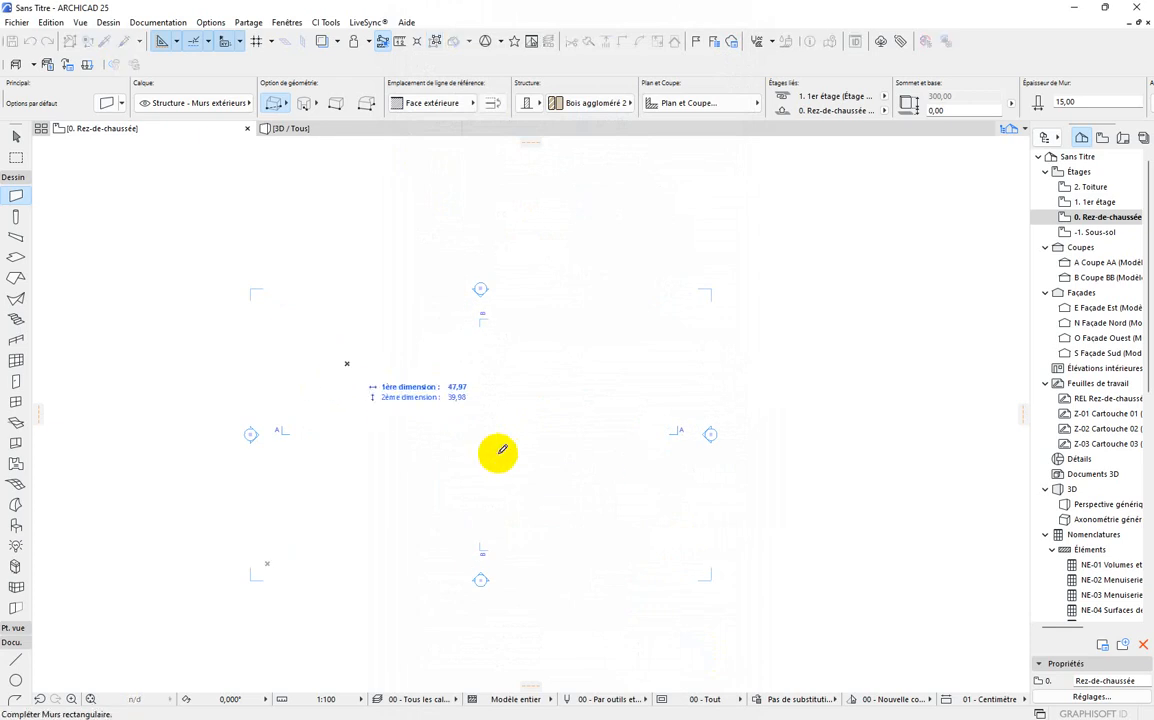
{"action": "scroll", "coordinate": [412, 420], "scroll_direction": "up", "scroll_amount": 5}
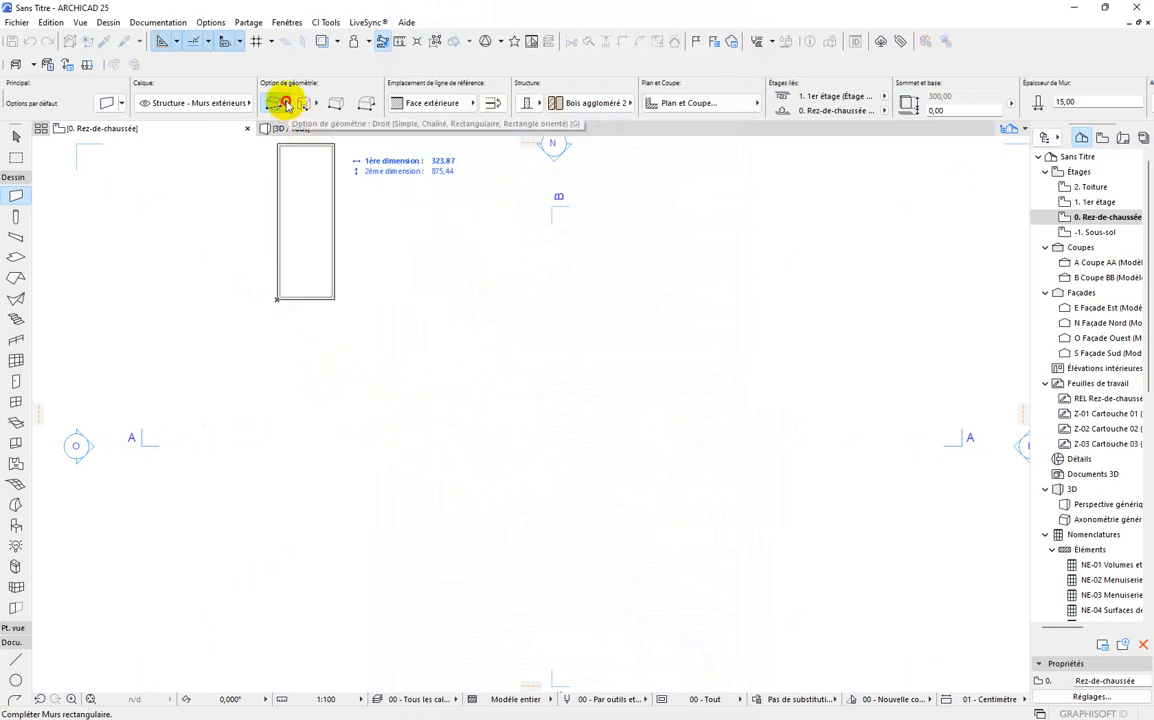
{"action": "left_click", "coordinate": [287, 103]}
{"action": "left_click", "coordinate": [310, 94]}
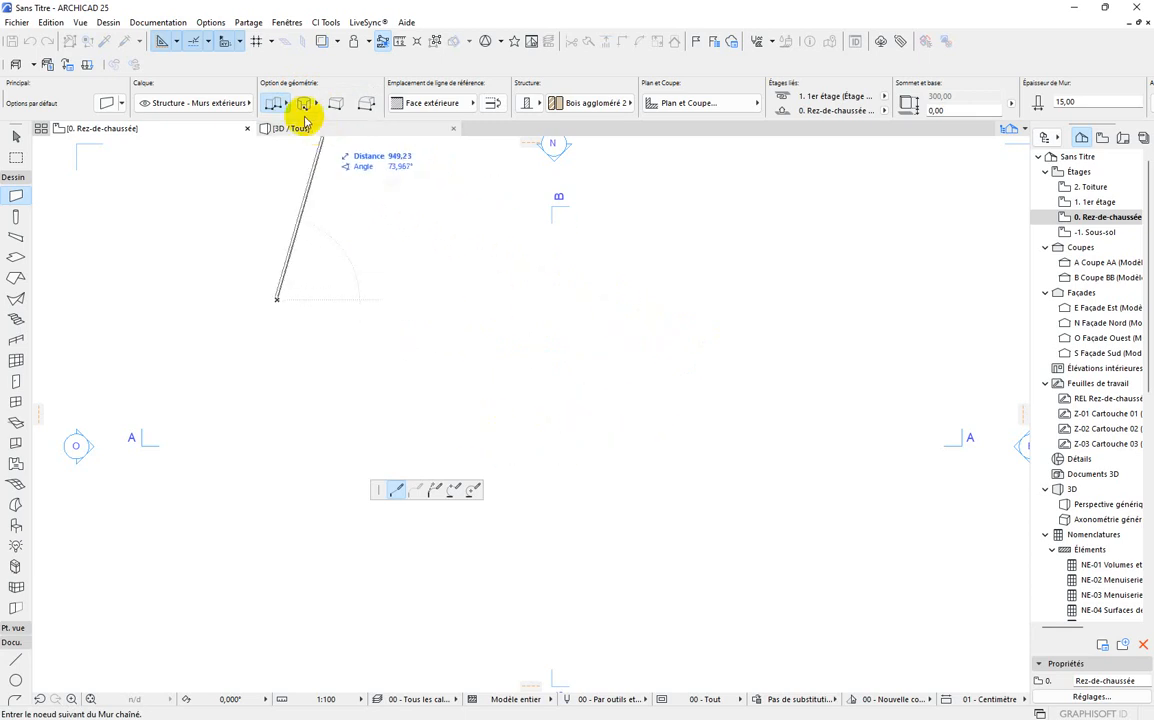
{"action": "left_click", "coordinate": [283, 102]}
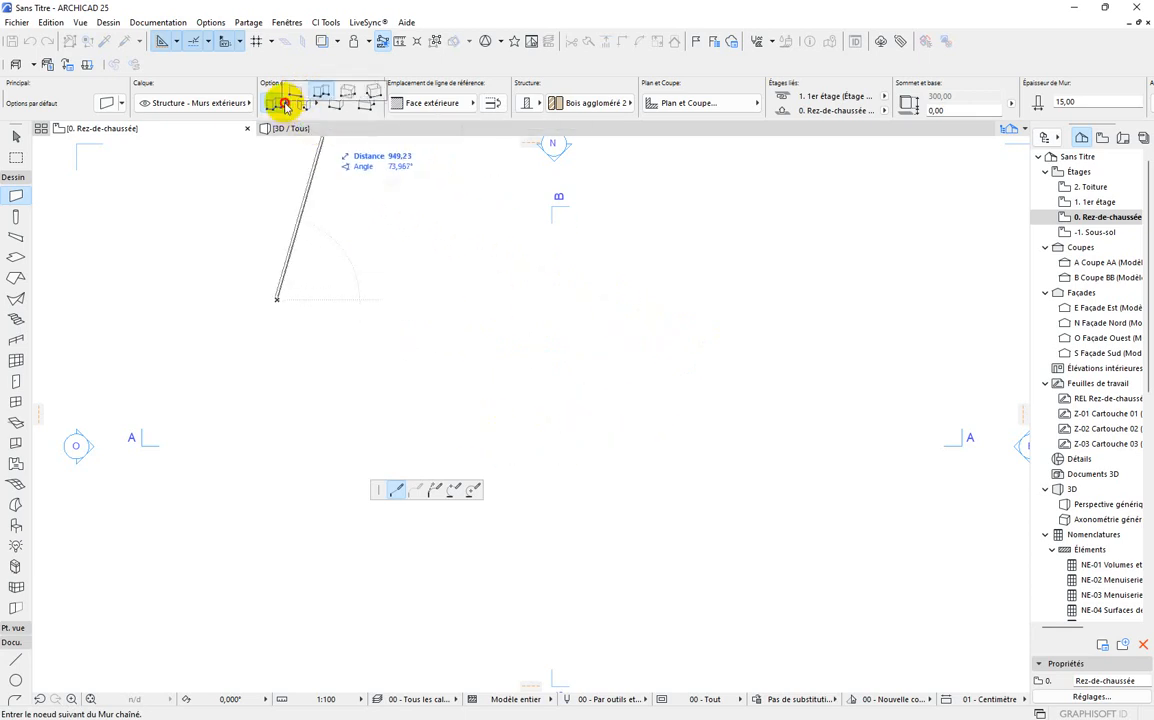
{"action": "left_click", "coordinate": [340, 92]}
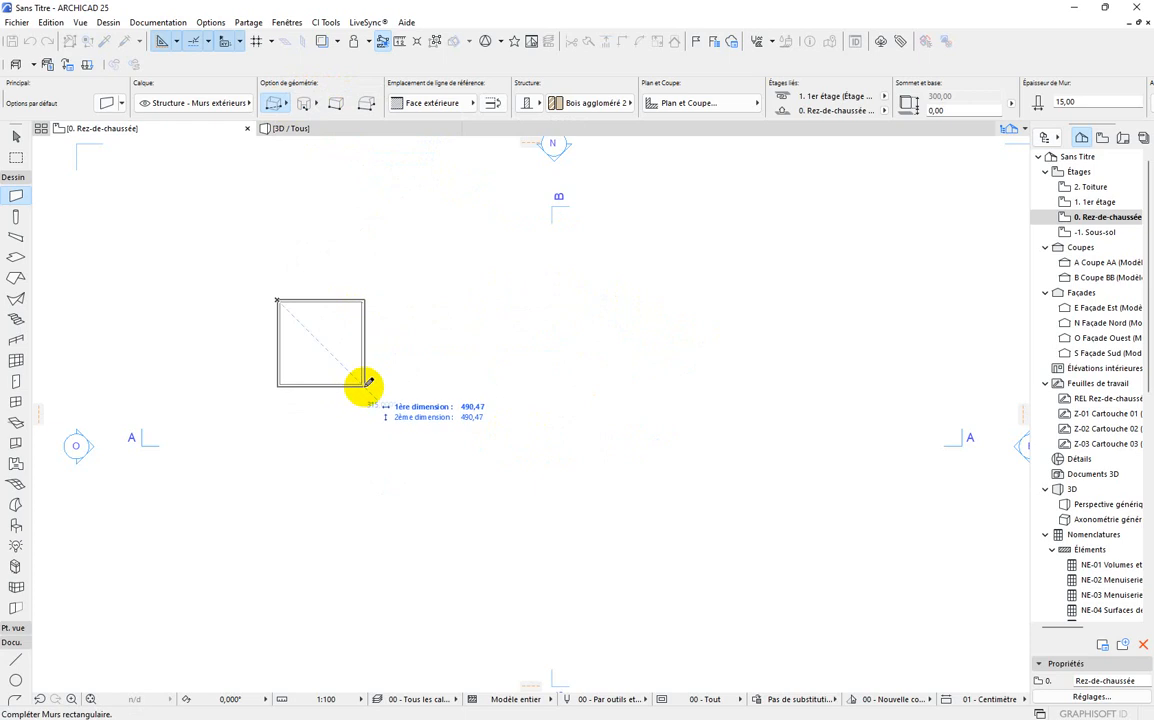
{"action": "type", "text": "400"}
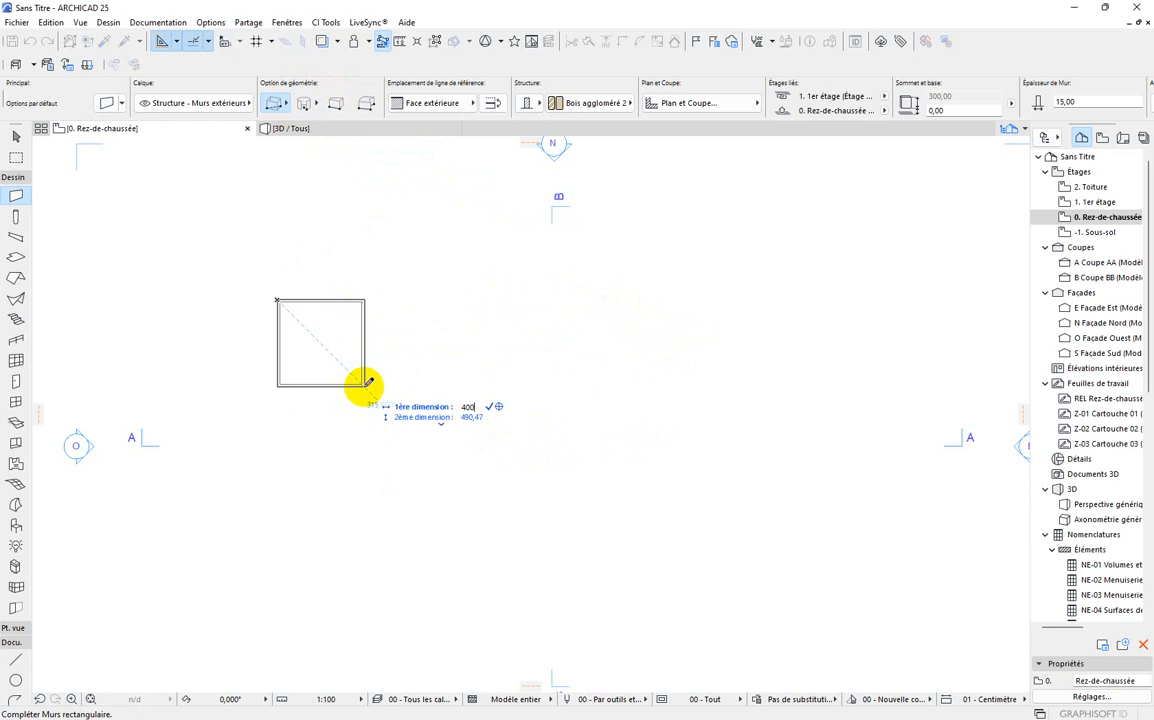
{"action": "key", "text": "Tab"}
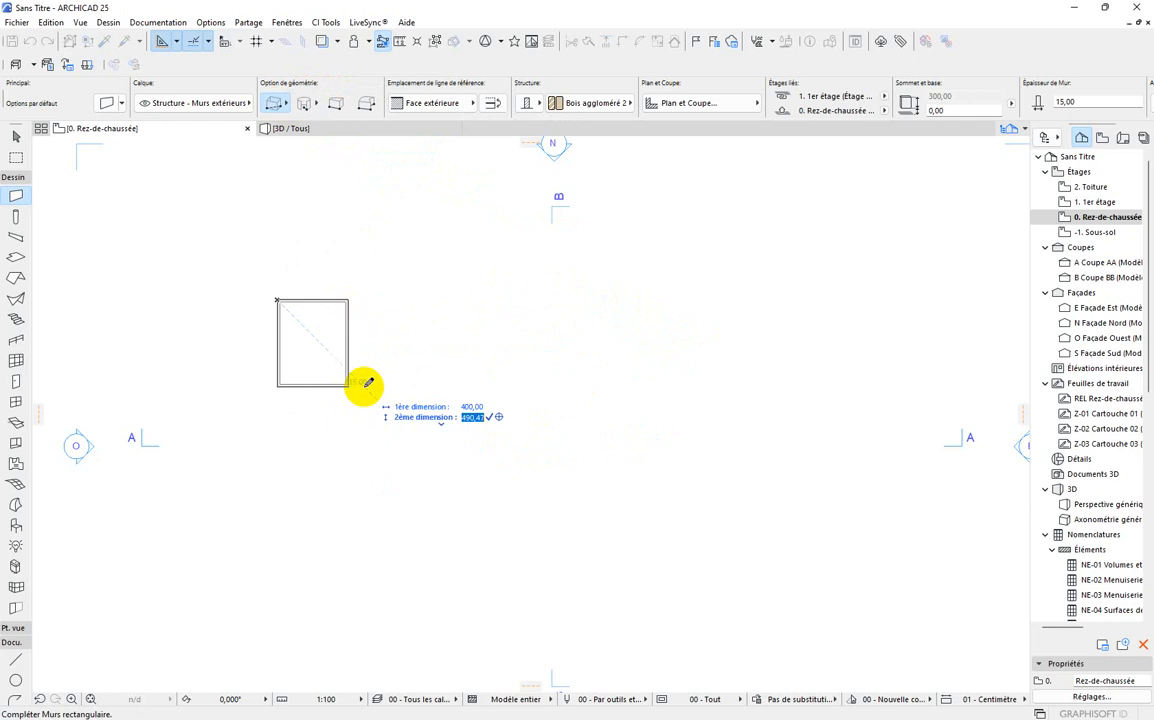
{"action": "type", "text": "400"}
{"action": "key", "text": "Return"}
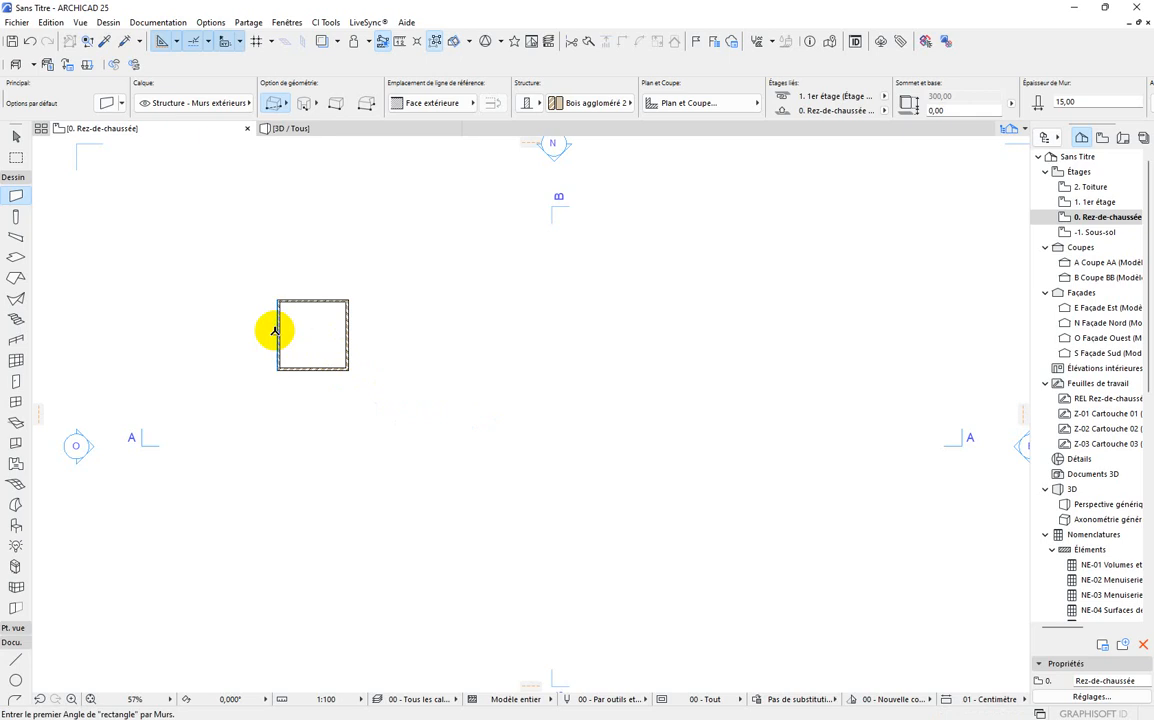
Change the four walls' structure to the Personnalisé complex profile and enable the first surface override with Enduit - Blanc nature.
{"action": "scroll", "coordinate": [274, 306], "scroll_direction": "up", "scroll_amount": 5}
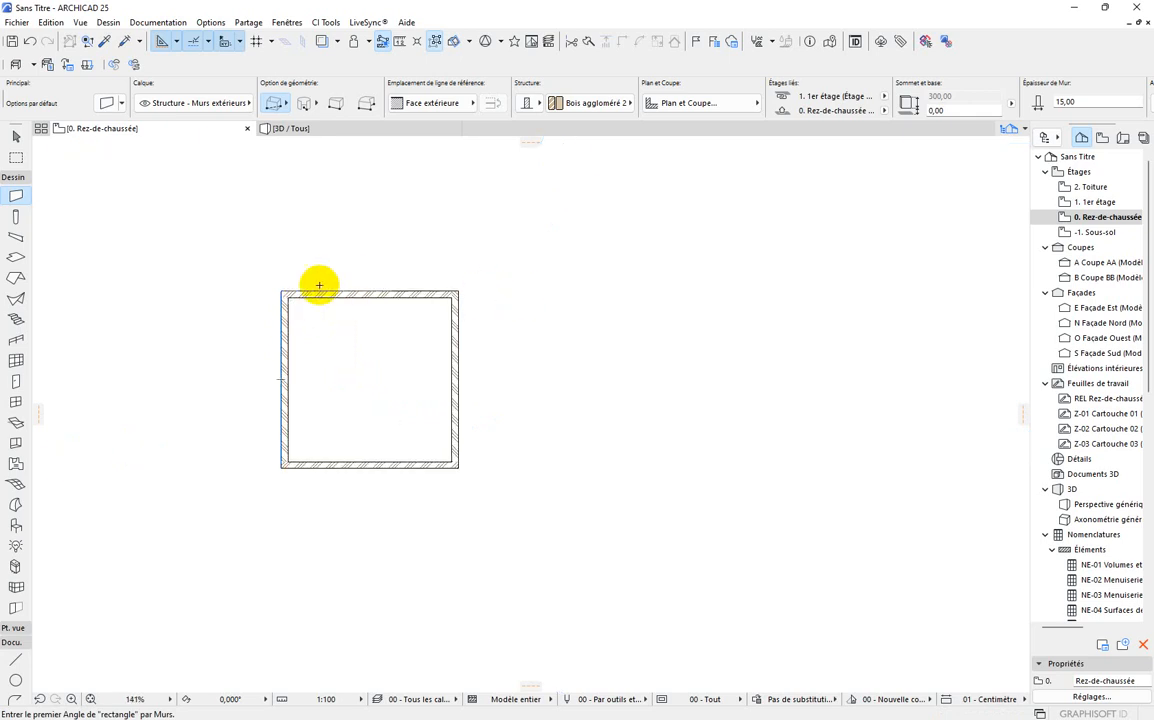
{"action": "scroll", "coordinate": [196, 416], "scroll_direction": "up", "scroll_amount": 3}
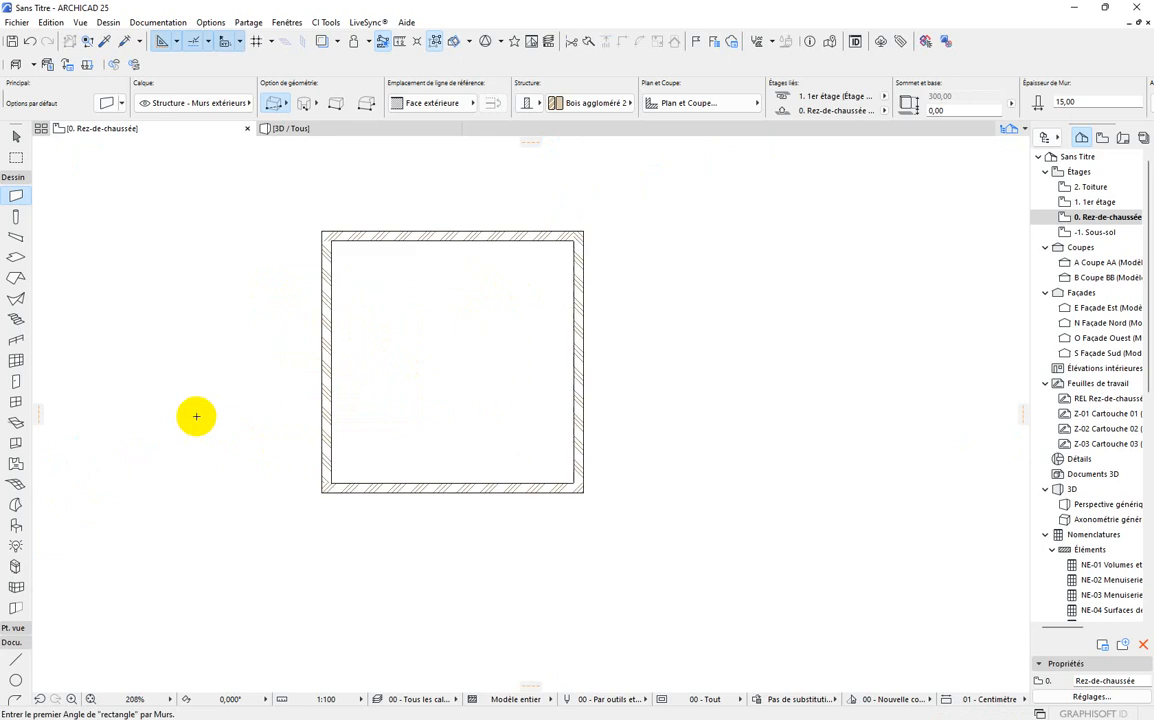
{"action": "key", "text": "Escape"}
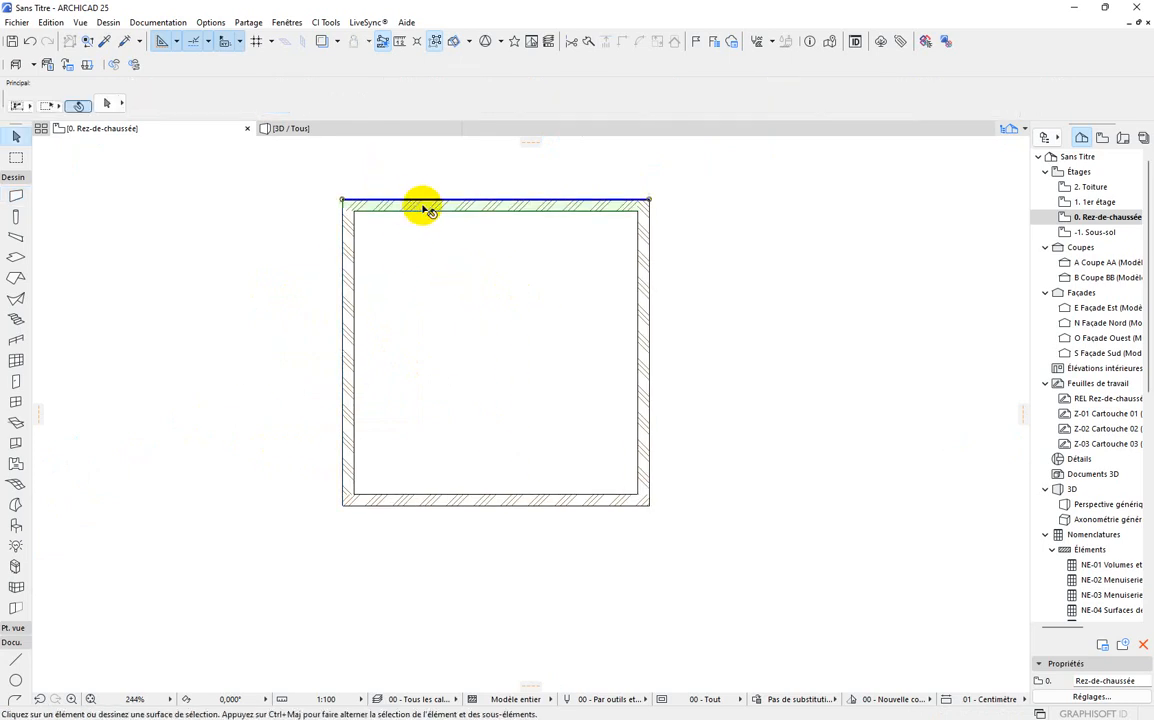
{"action": "left_click", "coordinate": [422, 207]}
{"action": "left_click", "coordinate": [345, 256], "text": "shift"}
{"action": "left_click", "coordinate": [644, 287], "text": "shift"}
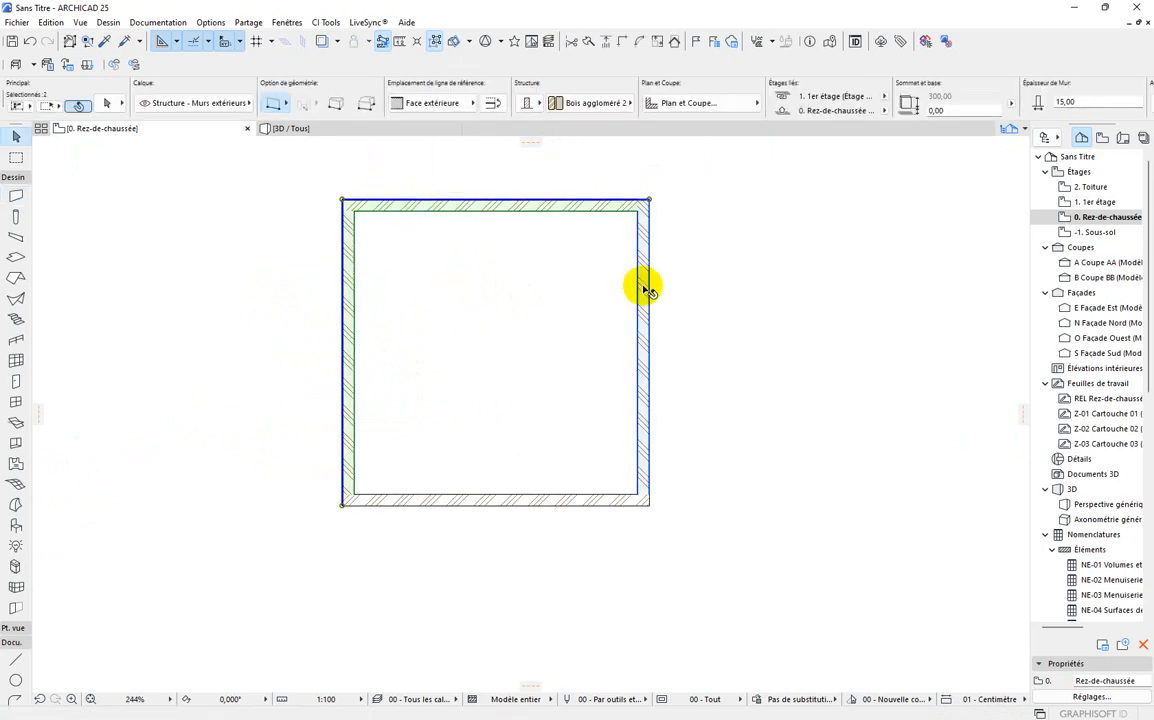
{"action": "left_click", "coordinate": [618, 498], "text": "shift"}
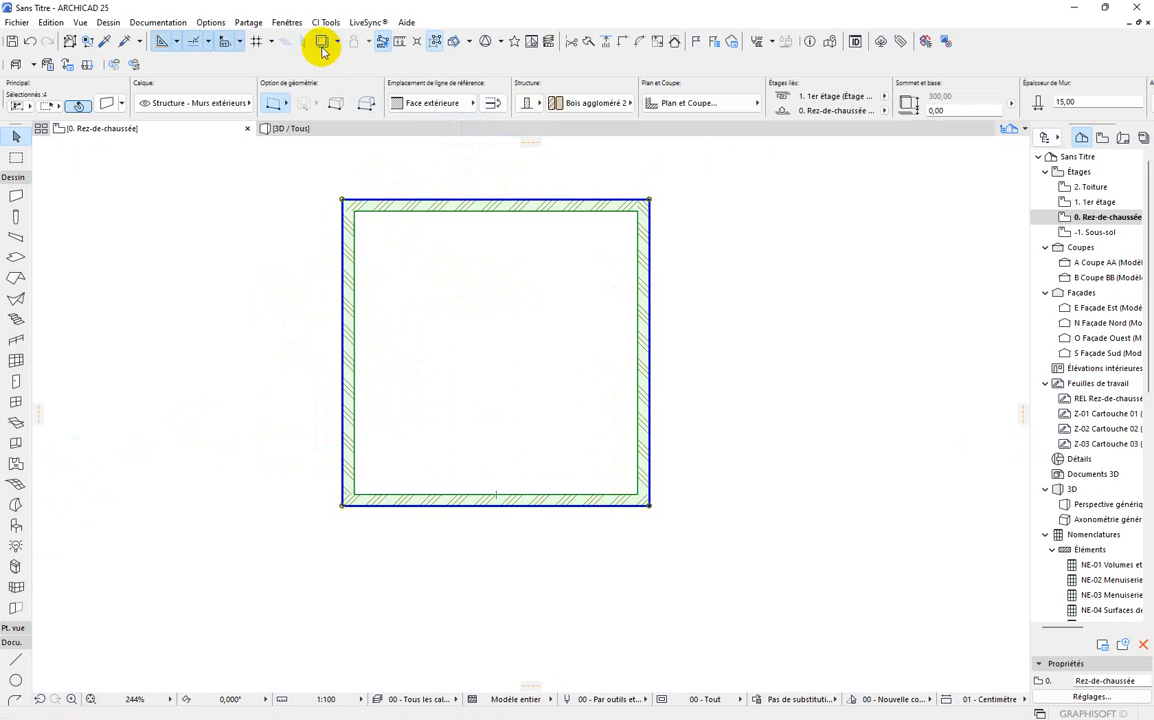
{"action": "left_click", "coordinate": [107, 106]}
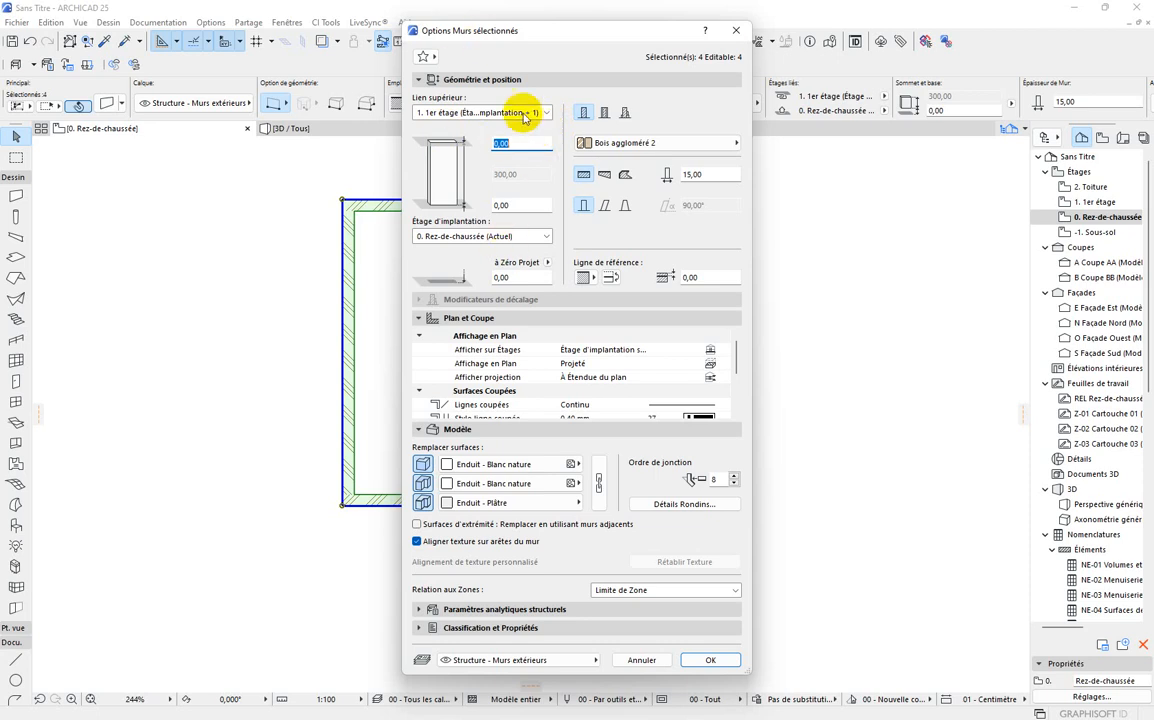
{"action": "left_click", "coordinate": [627, 112]}
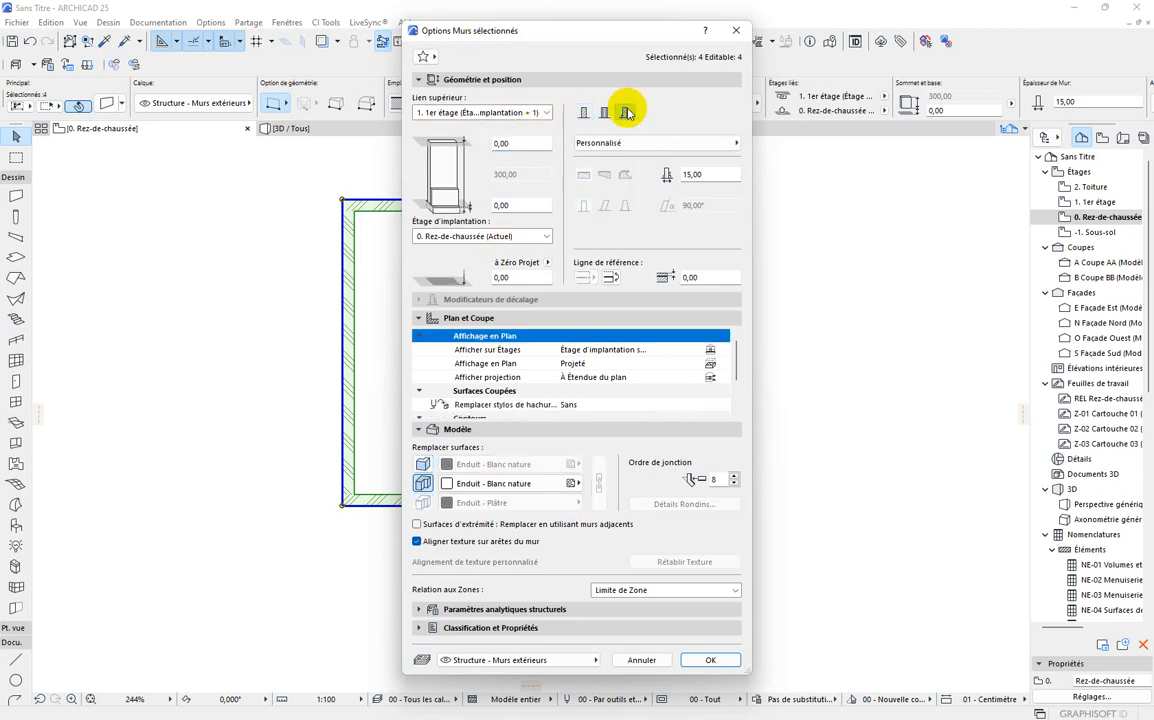
{"action": "left_click", "coordinate": [423, 464]}
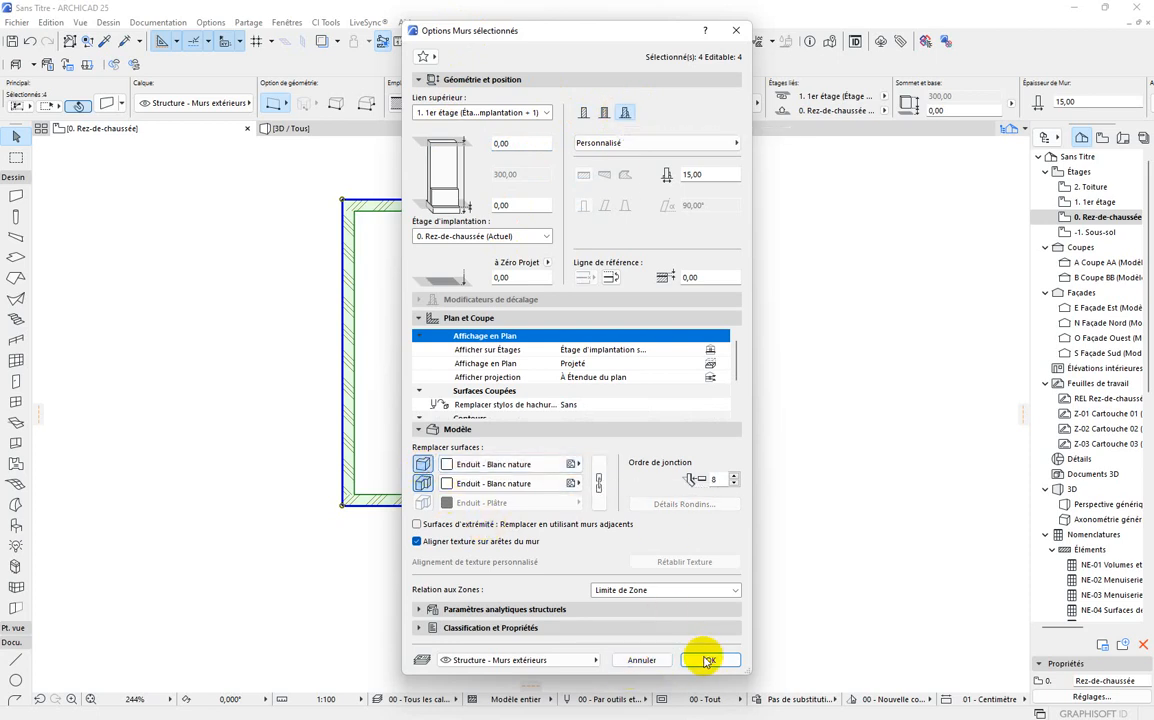
{"action": "left_click", "coordinate": [708, 659]}
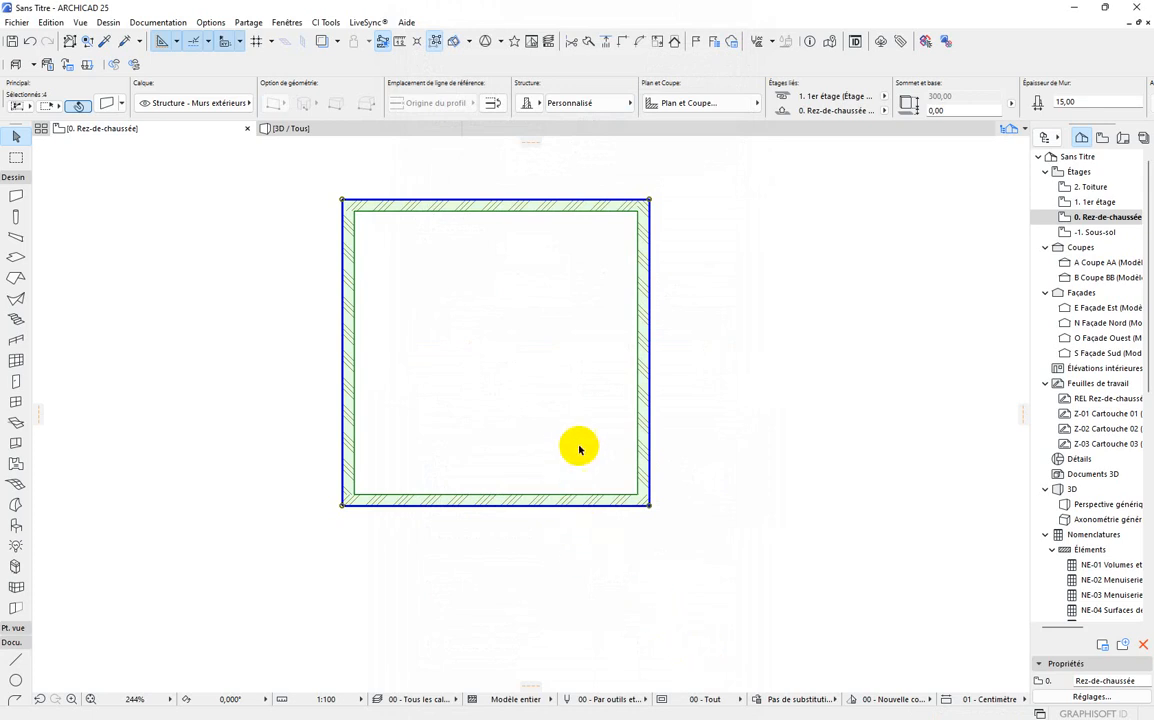
Examine the square wall enclosure in the 3D view.
{"action": "scroll", "coordinate": [708, 450], "scroll_direction": "up", "scroll_amount": 1}
{"action": "scroll", "coordinate": [630, 370], "scroll_direction": "down", "scroll_amount": 4}
{"action": "scroll", "coordinate": [540, 221], "scroll_direction": "up", "scroll_amount": 3}
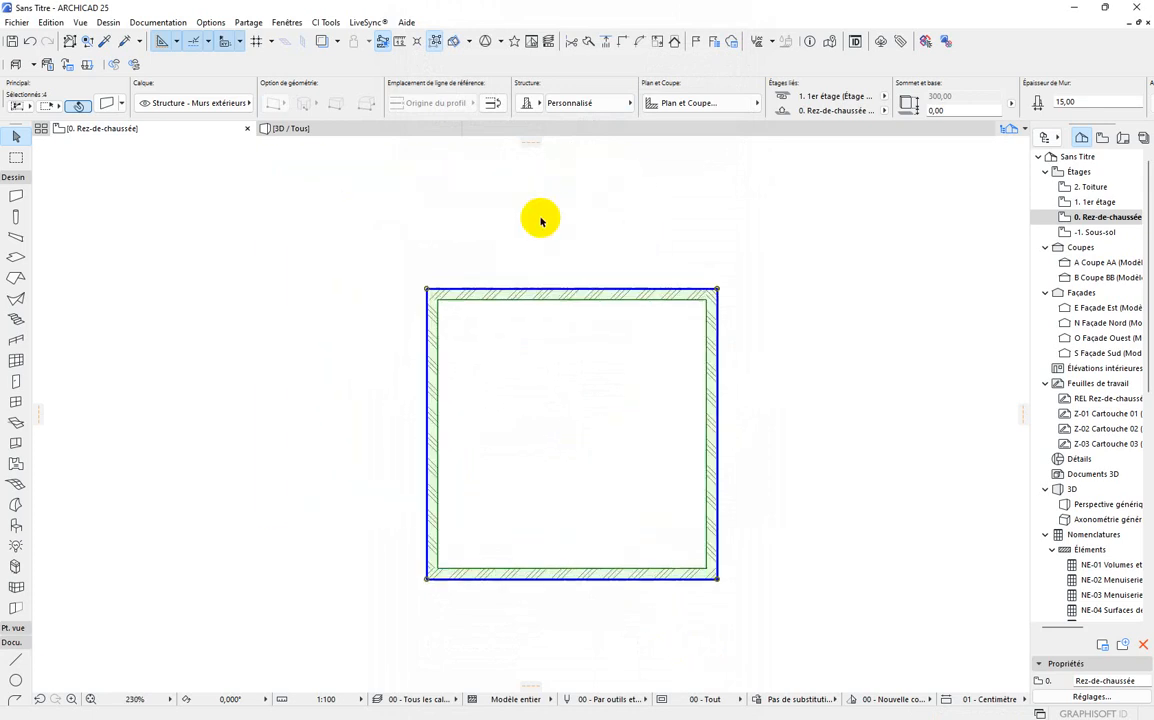
{"action": "scroll", "coordinate": [540, 221], "scroll_direction": "down", "scroll_amount": 4}
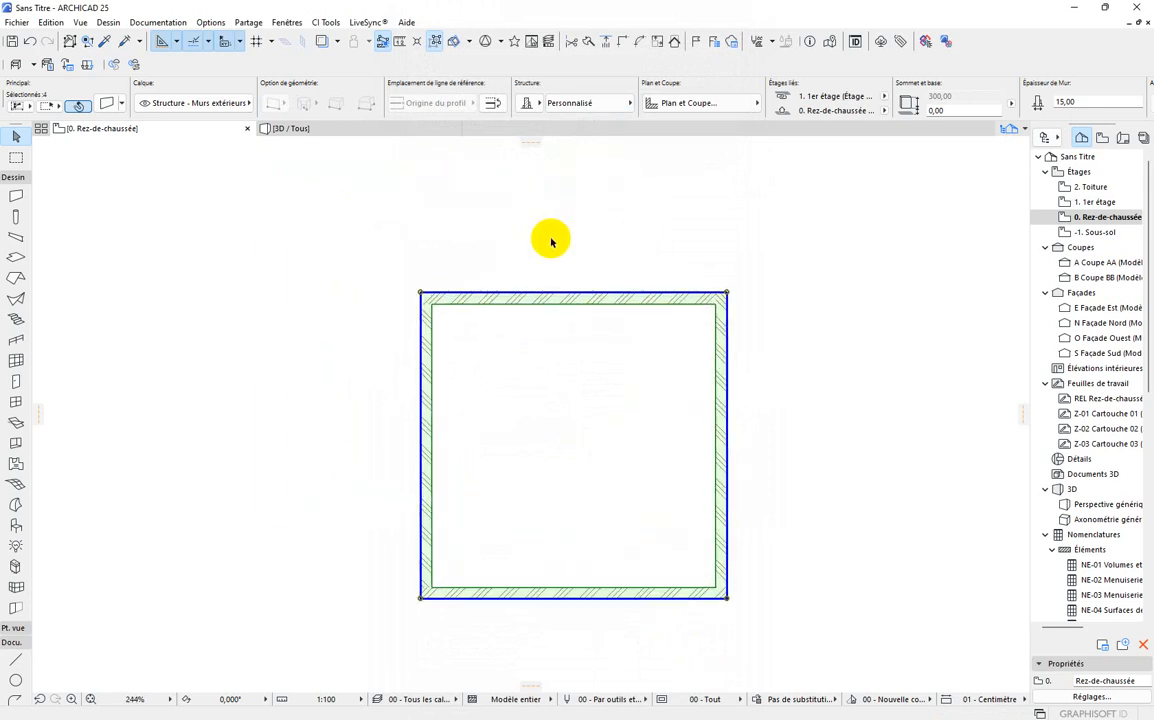
{"action": "left_click", "coordinate": [323, 130]}
{"action": "scroll", "coordinate": [573, 604], "scroll_direction": "up", "scroll_amount": 5}
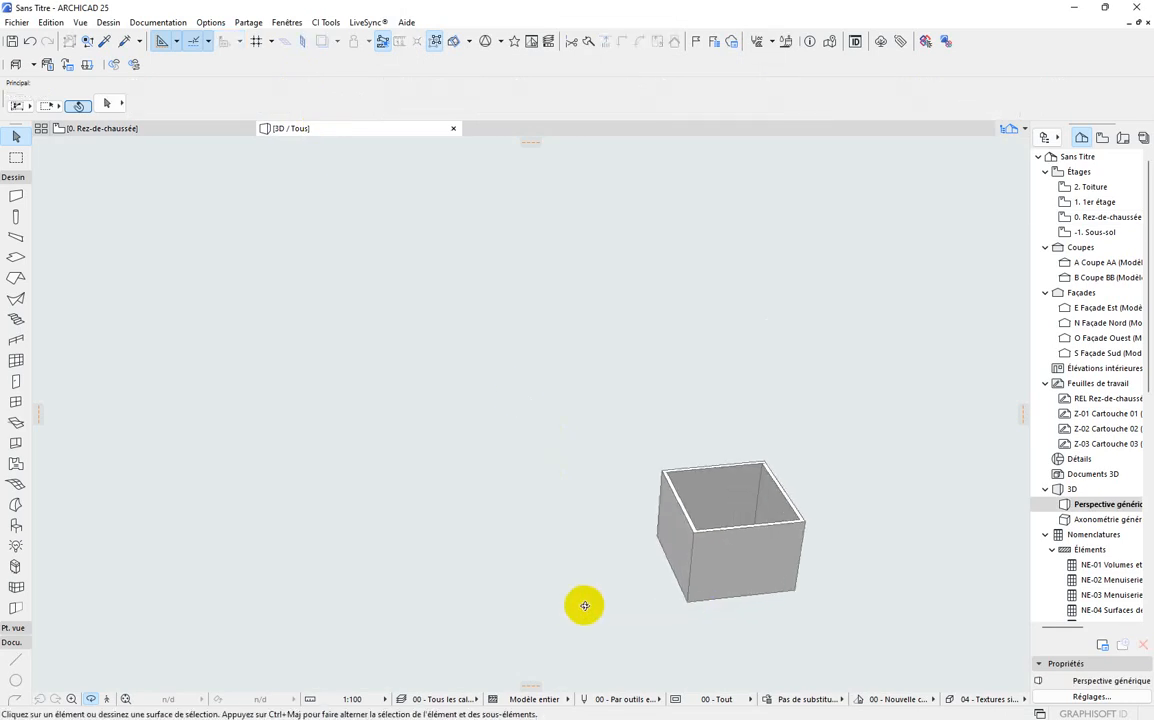
{"action": "left_click", "coordinate": [14, 137]}
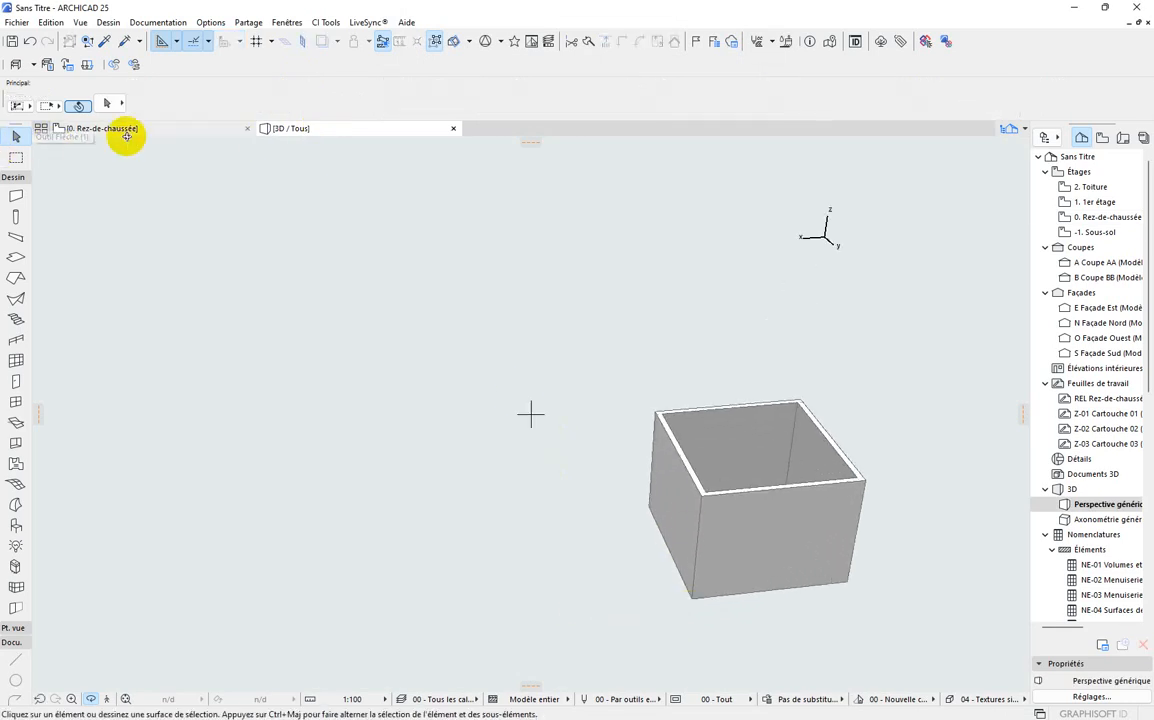
Select all the walls in the Rez-de-chaussée plan and capture their profile in the Profile Manager for editing.
{"action": "left_click", "coordinate": [124, 130]}
{"action": "key", "text": "ctrl+a"}
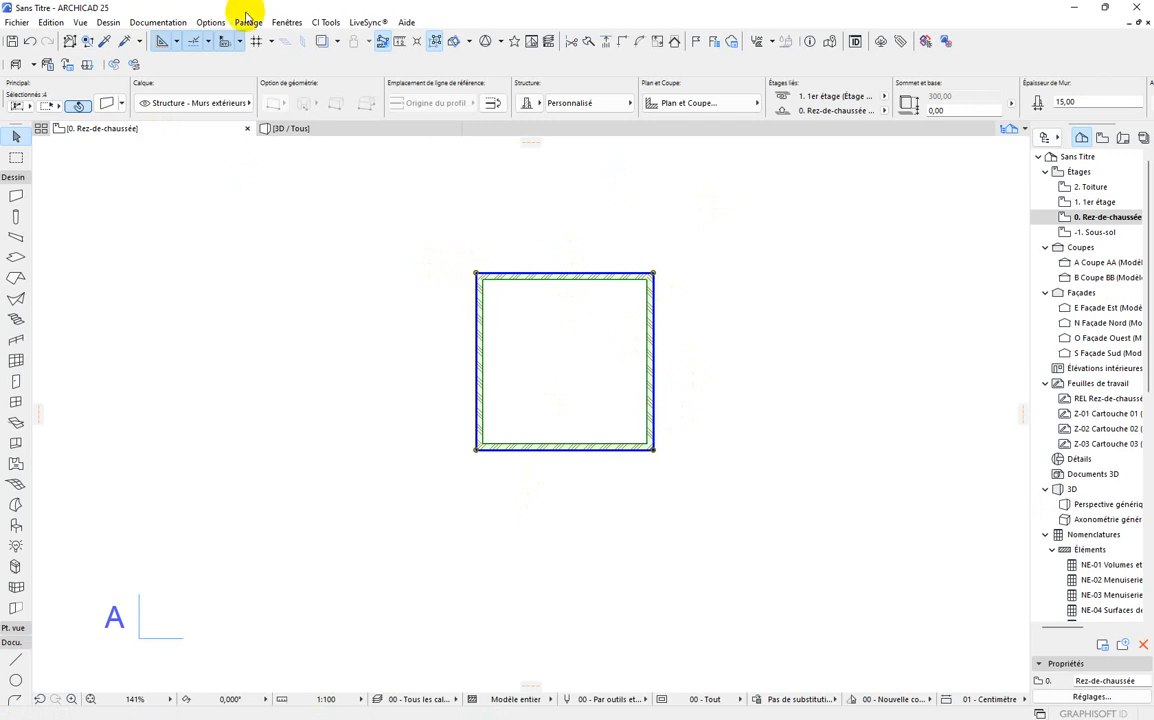
{"action": "left_click", "coordinate": [211, 22]}
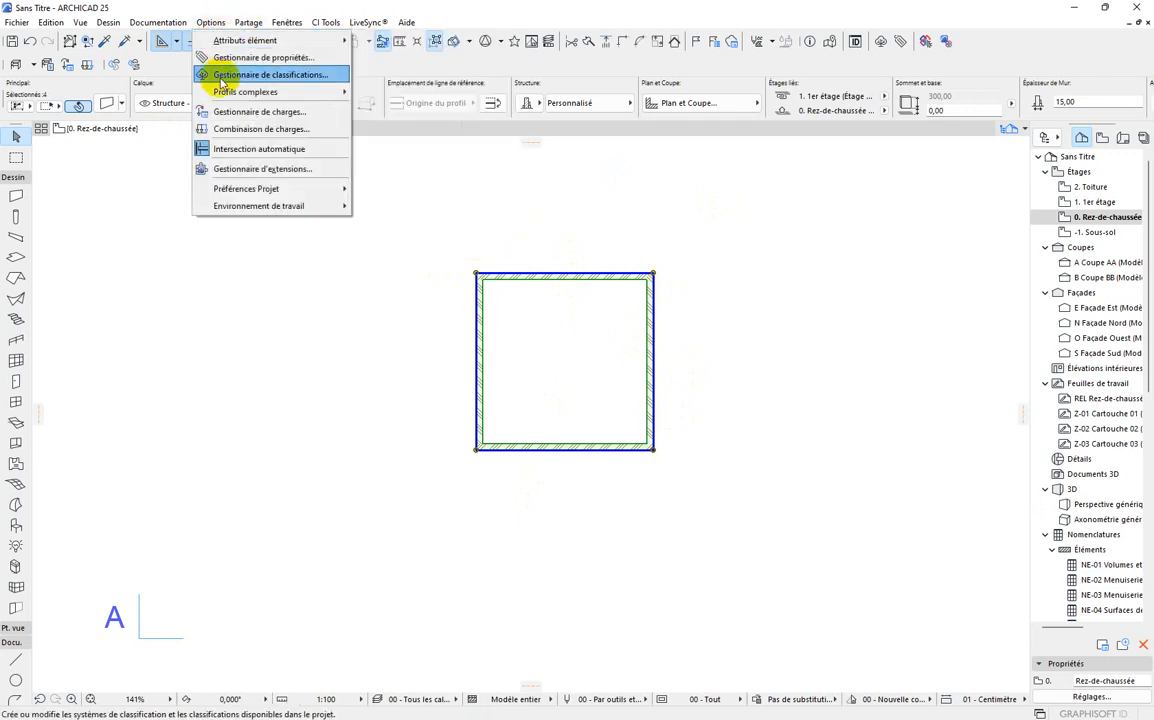
{"action": "mouse_move", "coordinate": [225, 93]}
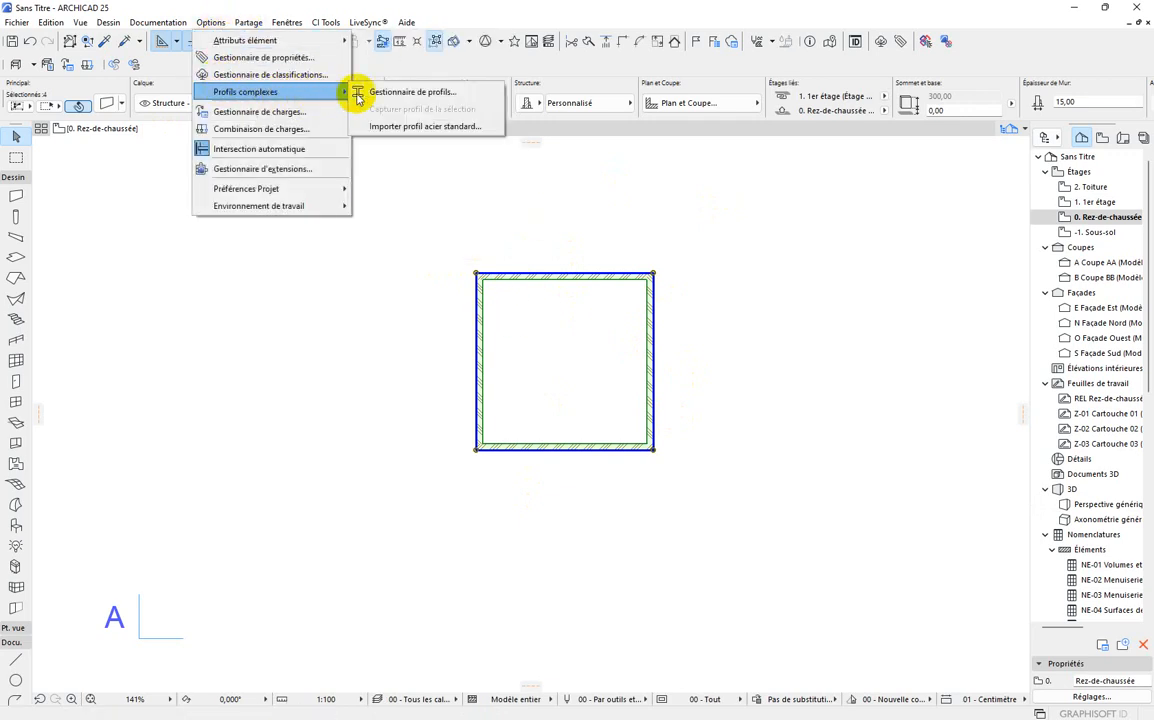
{"action": "left_click", "coordinate": [394, 93]}
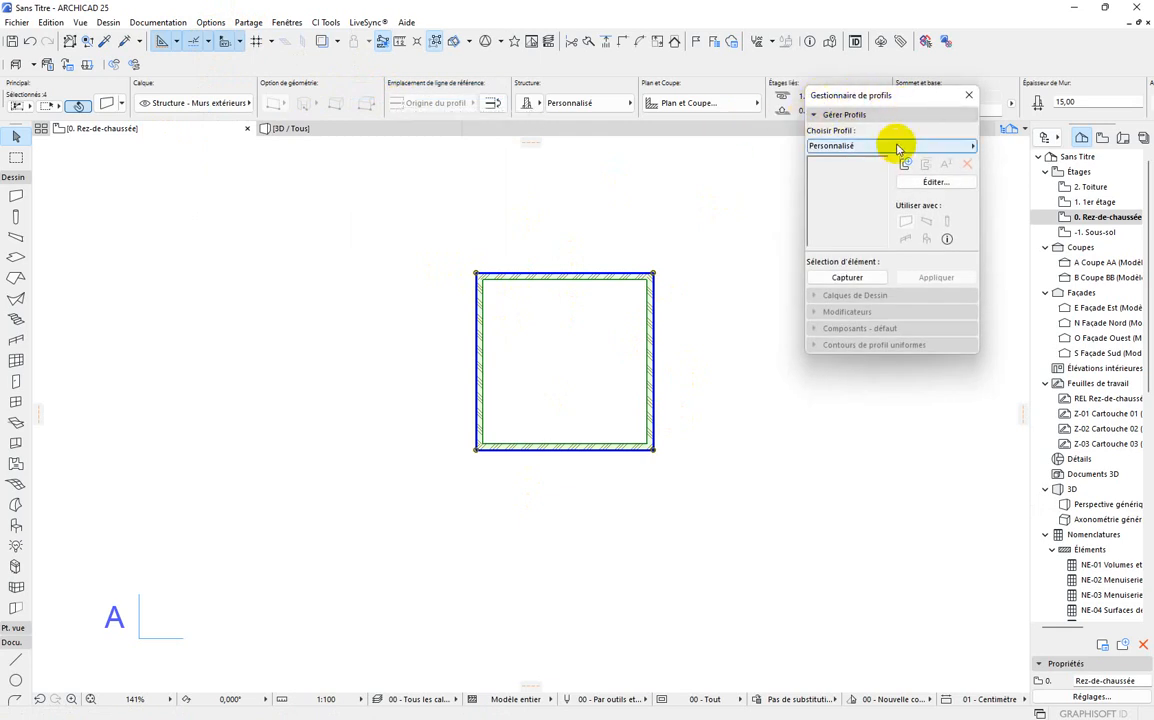
{"action": "left_click", "coordinate": [874, 280]}
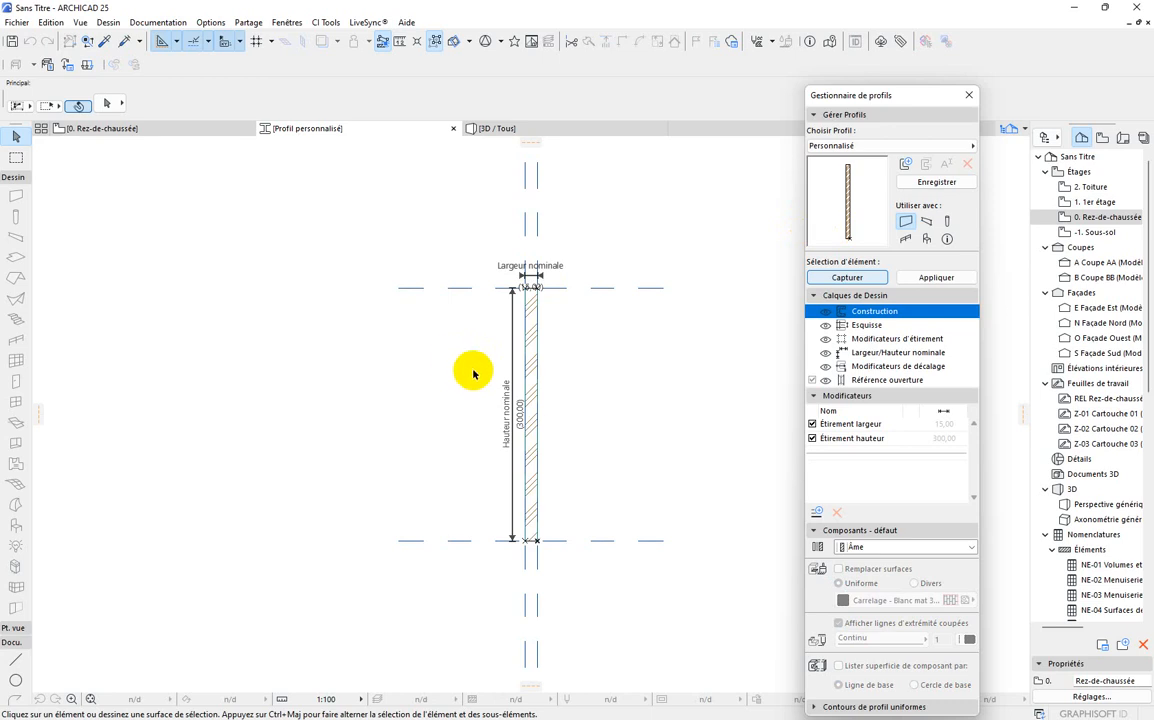
{"action": "scroll", "coordinate": [523, 420], "scroll_direction": "up", "scroll_amount": 4}
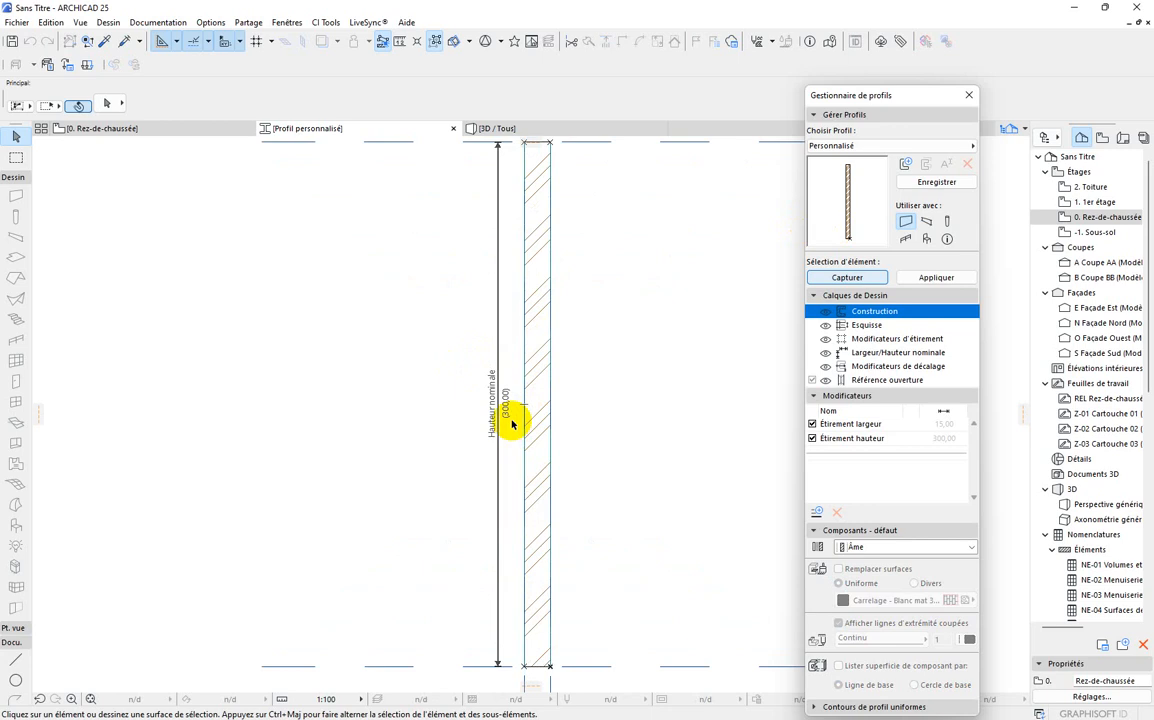
{"action": "scroll", "coordinate": [512, 423], "scroll_direction": "down", "scroll_amount": 4}
{"action": "scroll", "coordinate": [526, 256], "scroll_direction": "up", "scroll_amount": 2}
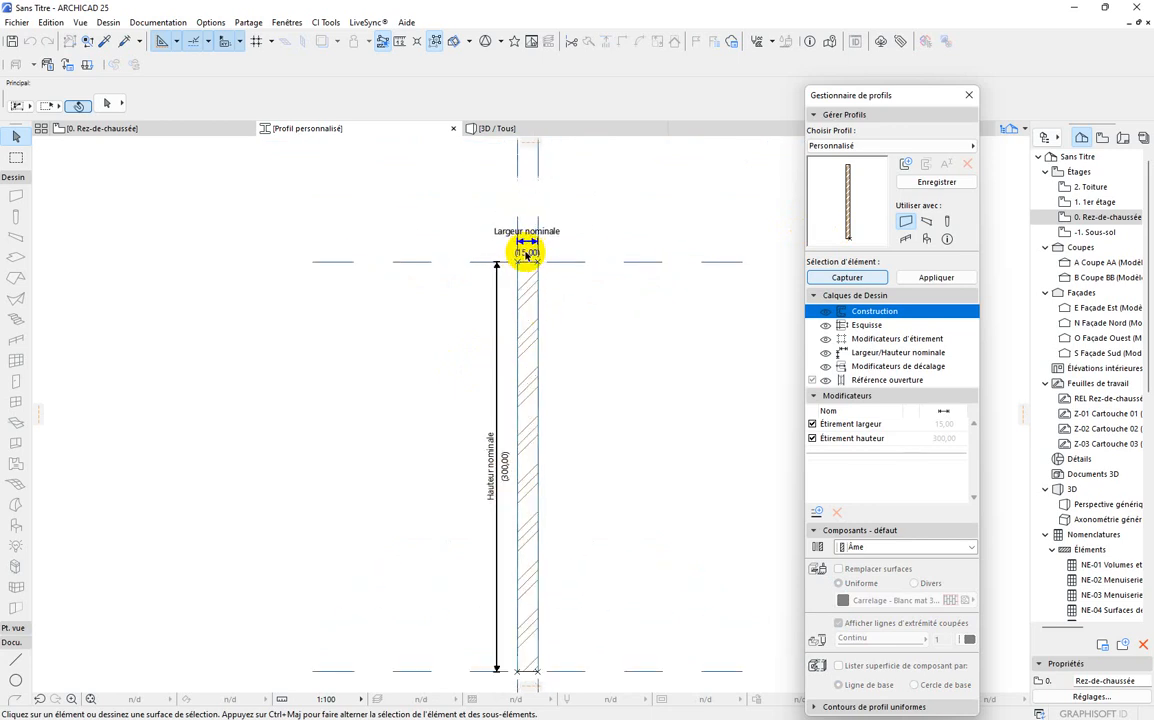
Compare the captured wall profile section with the walls in the Rez-de-chaussée plan, checking its base and nominal dimensions.
{"action": "scroll", "coordinate": [523, 252], "scroll_direction": "down", "scroll_amount": 1}
{"action": "scroll", "coordinate": [497, 291], "scroll_direction": "down", "scroll_amount": 1}
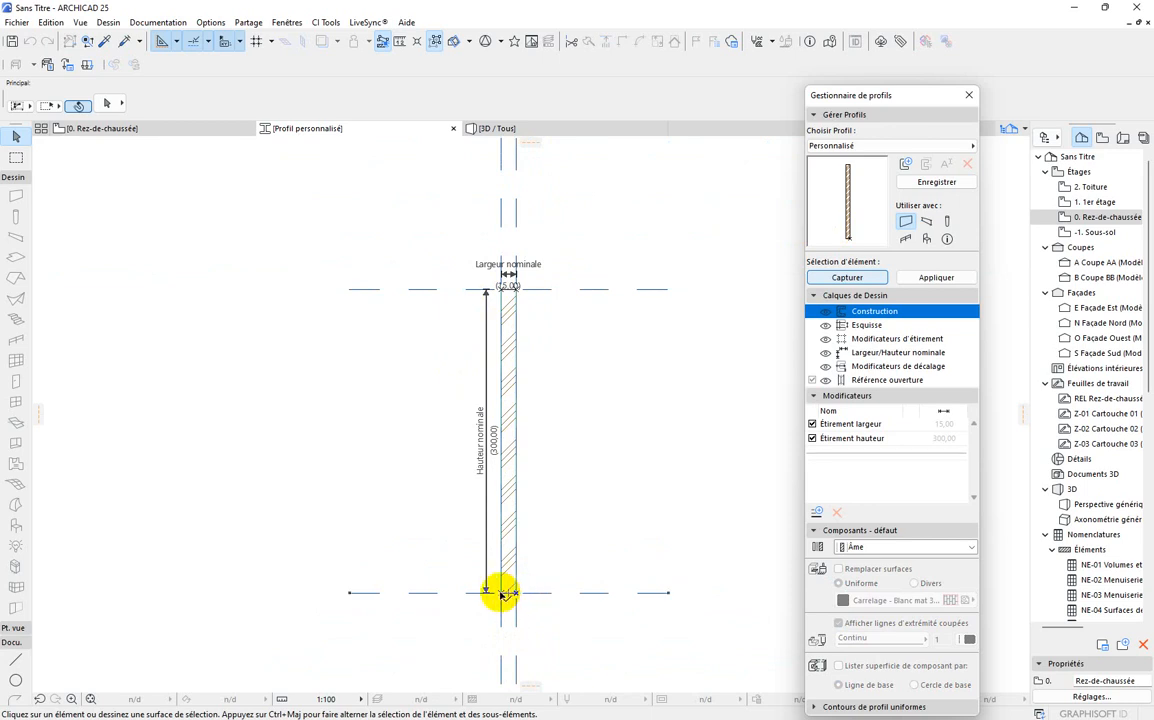
{"action": "left_click", "coordinate": [172, 130]}
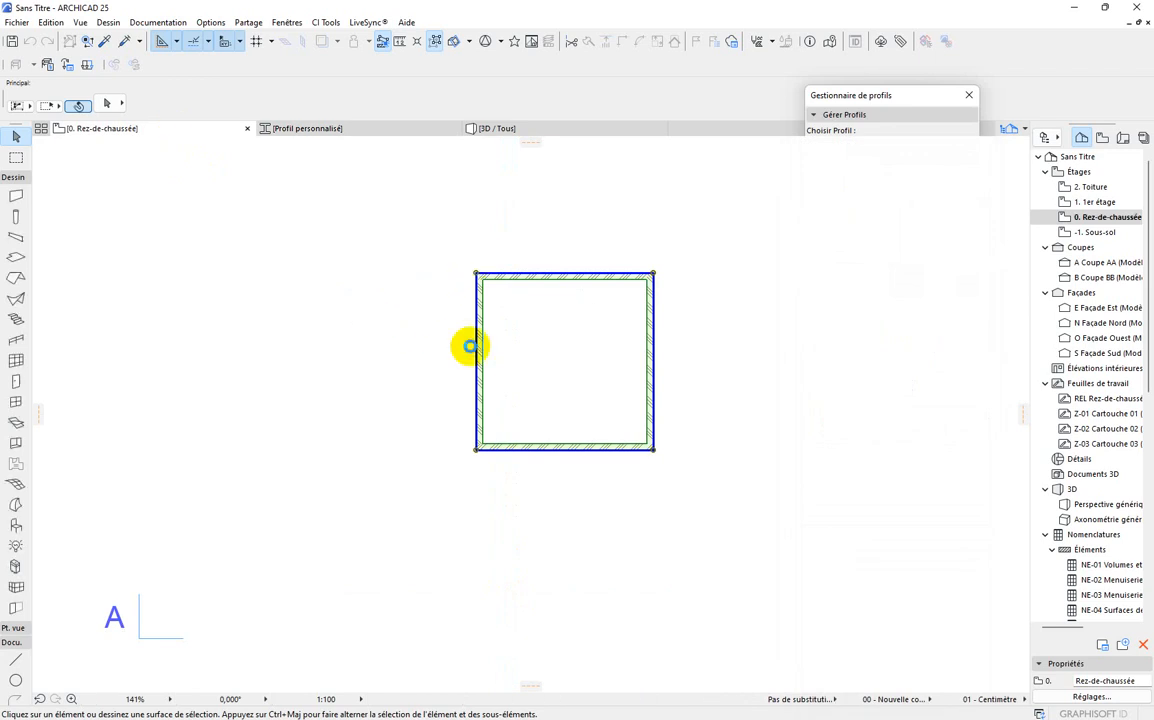
{"action": "left_click", "coordinate": [474, 405]}
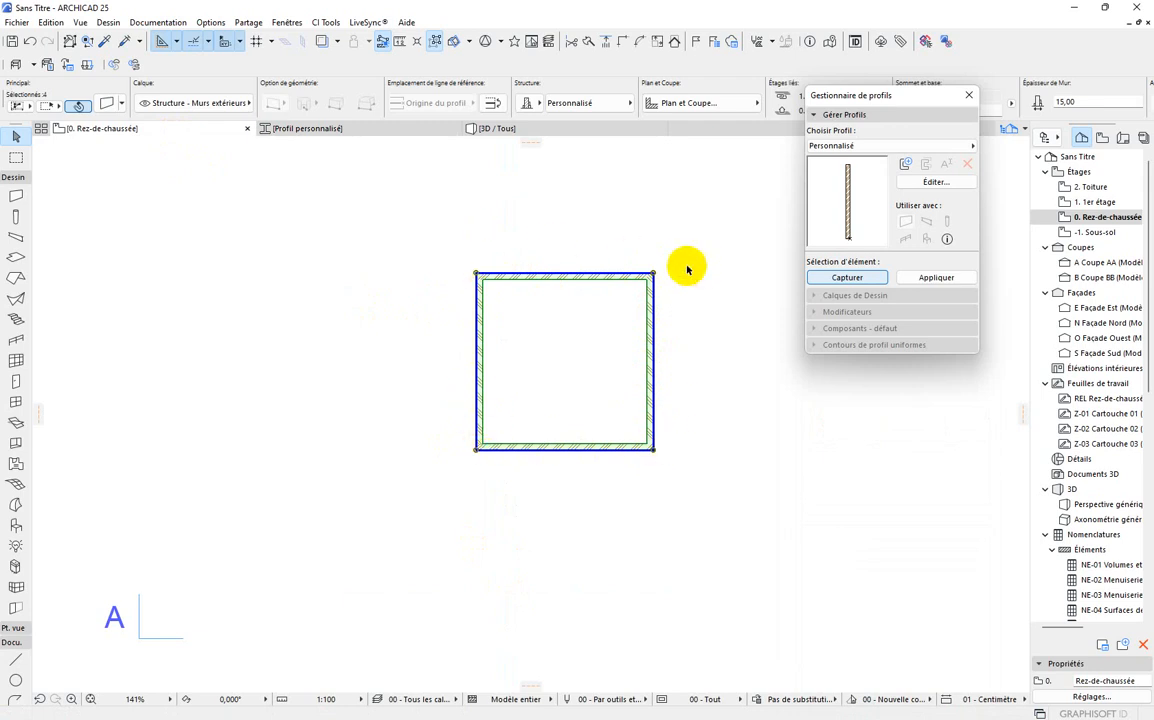
{"action": "left_click", "coordinate": [372, 135]}
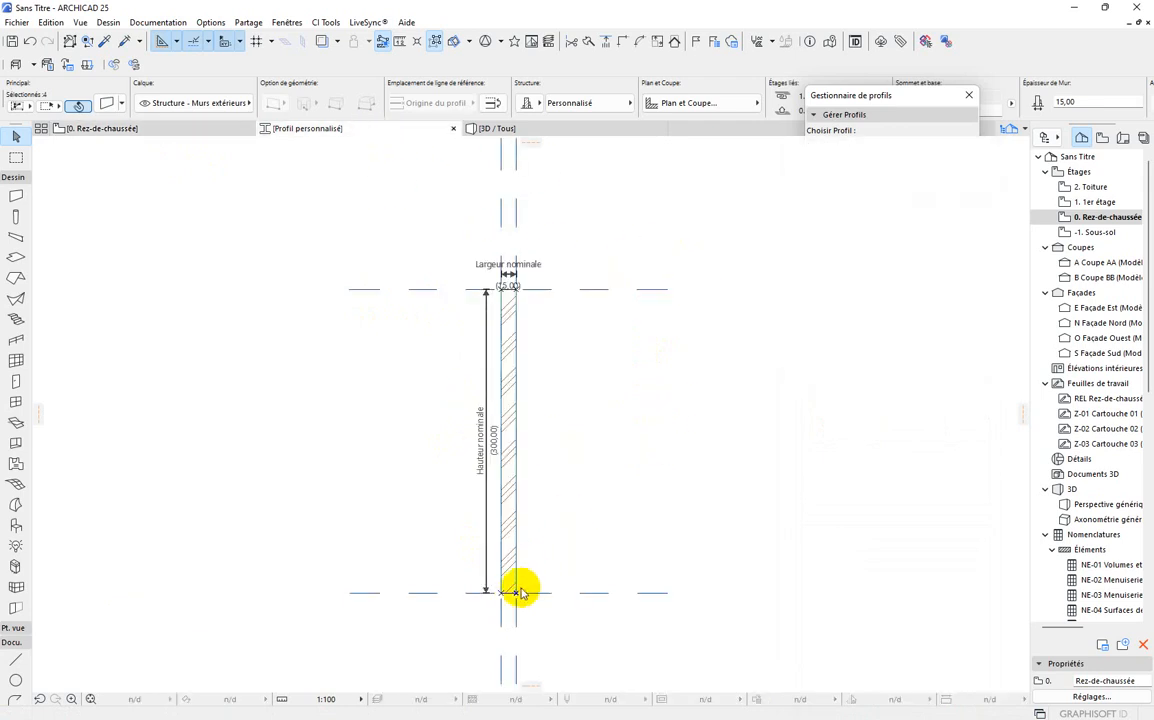
{"action": "scroll", "coordinate": [513, 594], "scroll_direction": "up", "scroll_amount": 1}
{"action": "scroll", "coordinate": [514, 593], "scroll_direction": "down", "scroll_amount": 3}
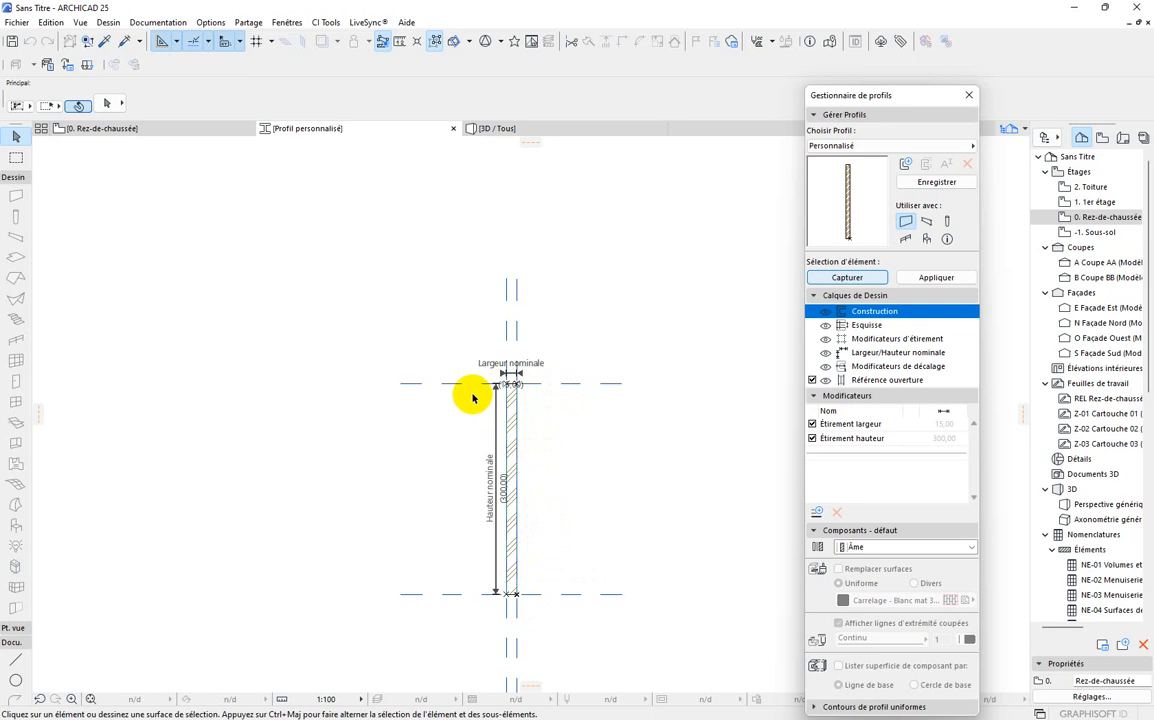
Draw a rectangular fill 70 cm wide and 50 cm high on top of the wall profile, starting from its upper-left corner.
{"action": "scroll", "coordinate": [528, 391], "scroll_direction": "up", "scroll_amount": 3}
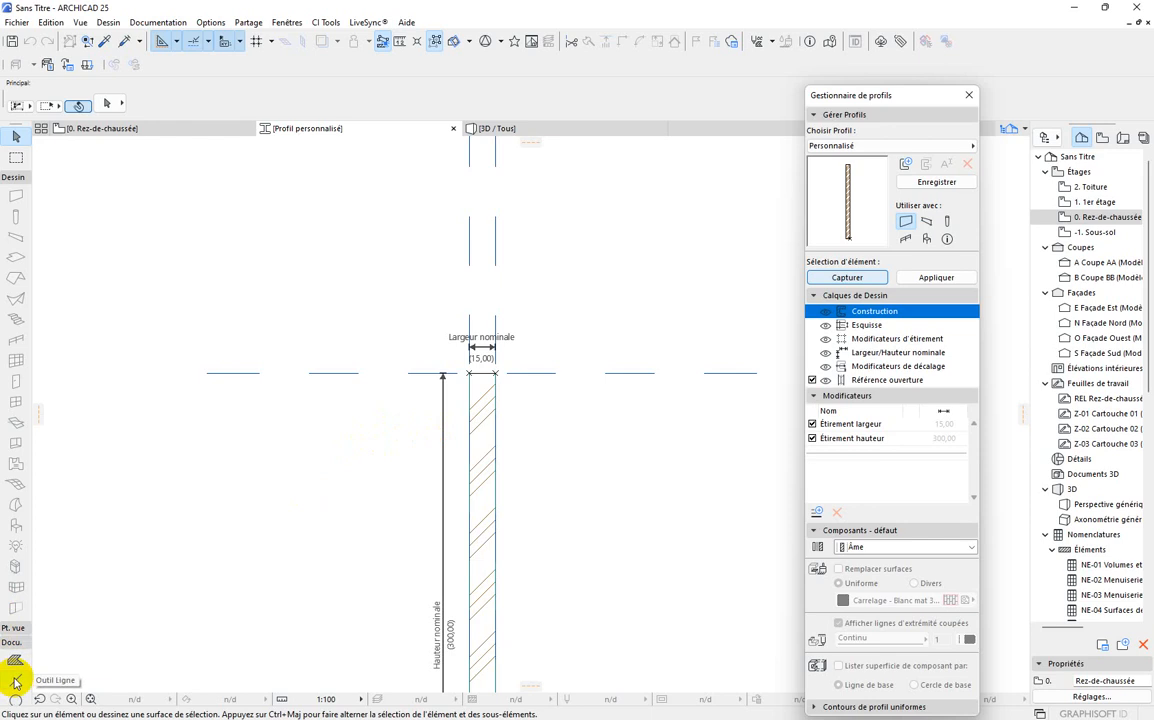
{"action": "left_click", "coordinate": [15, 661]}
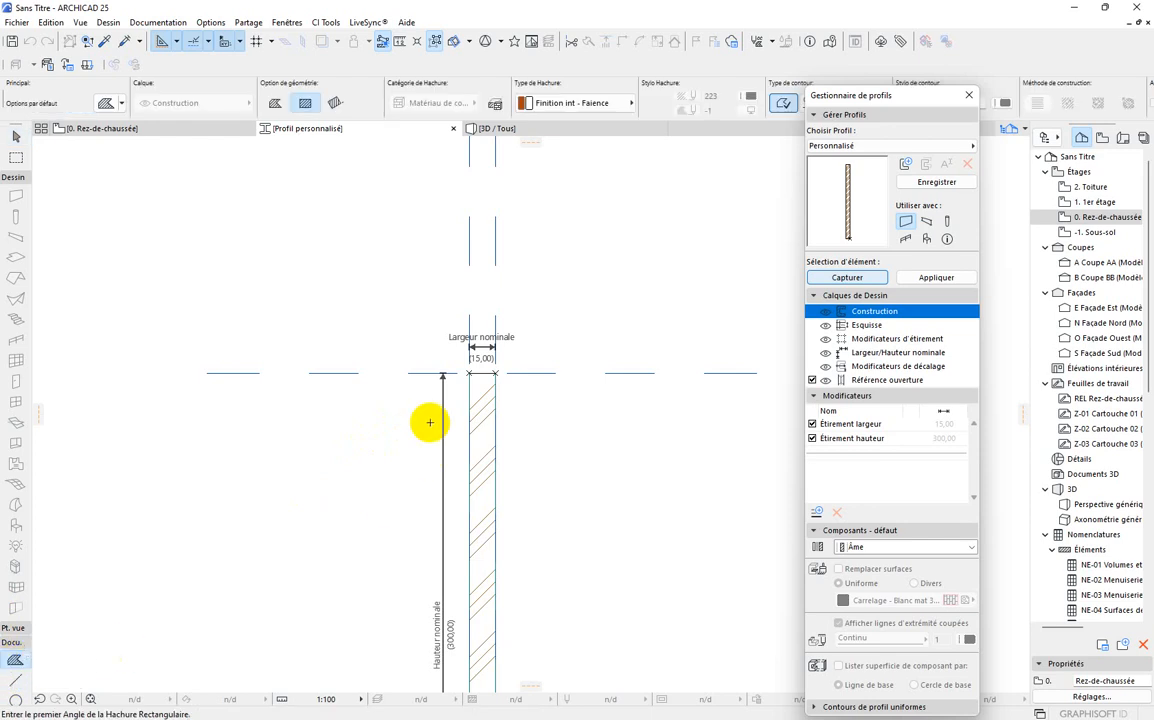
{"action": "scroll", "coordinate": [453, 365], "scroll_direction": "up", "scroll_amount": 3}
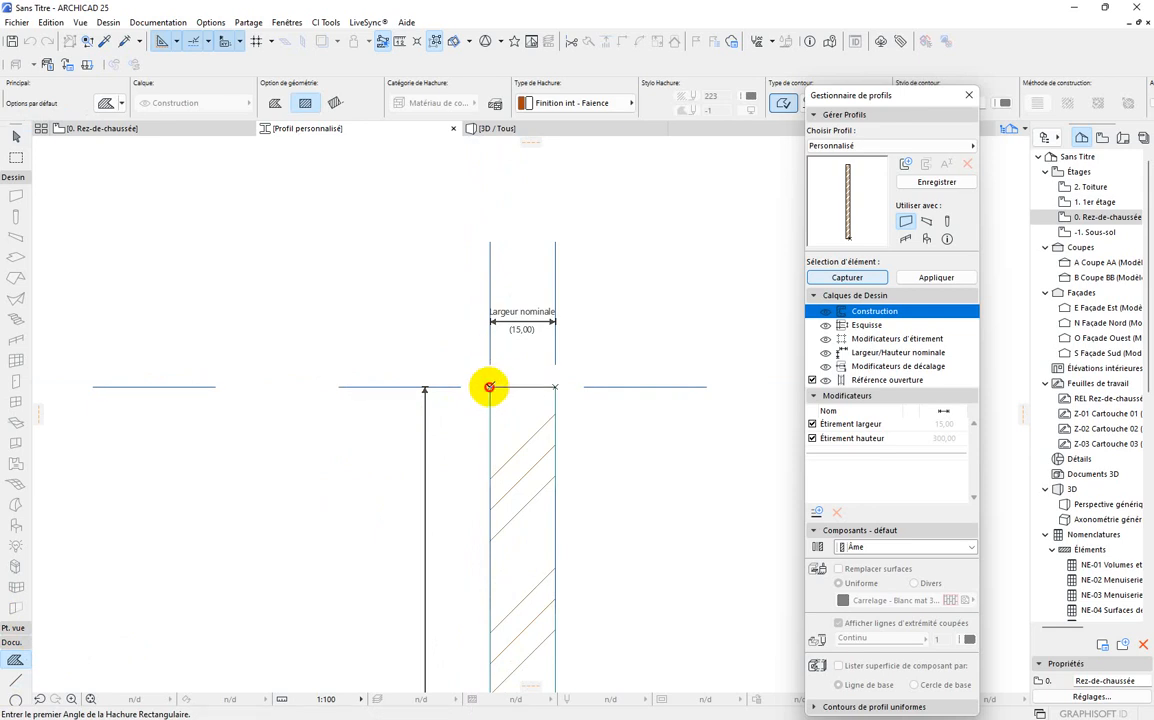
{"action": "left_click", "coordinate": [489, 387]}
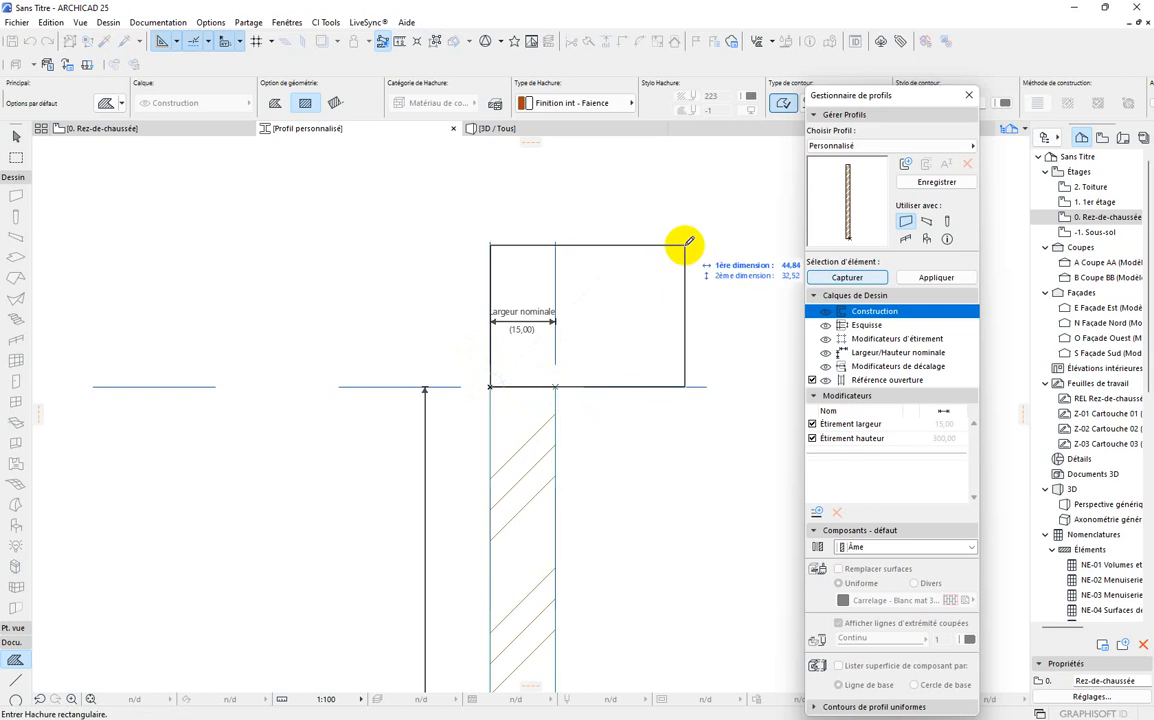
{"action": "type", "text": "70"}
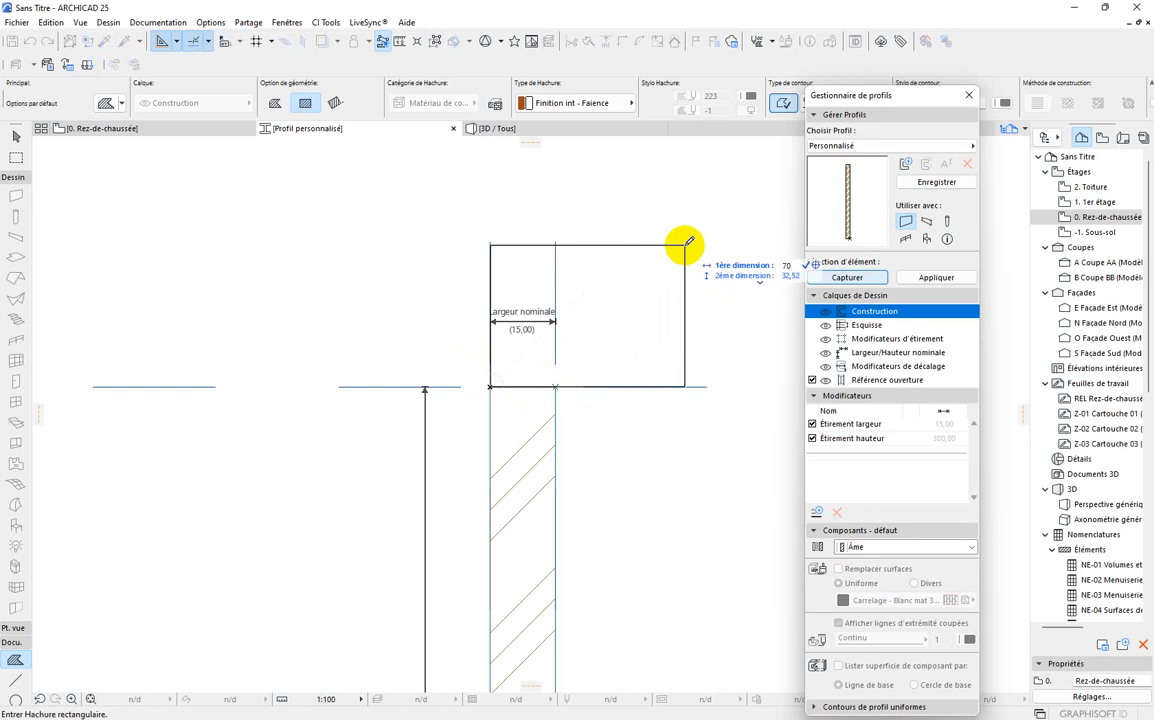
{"action": "key", "text": "Tab"}
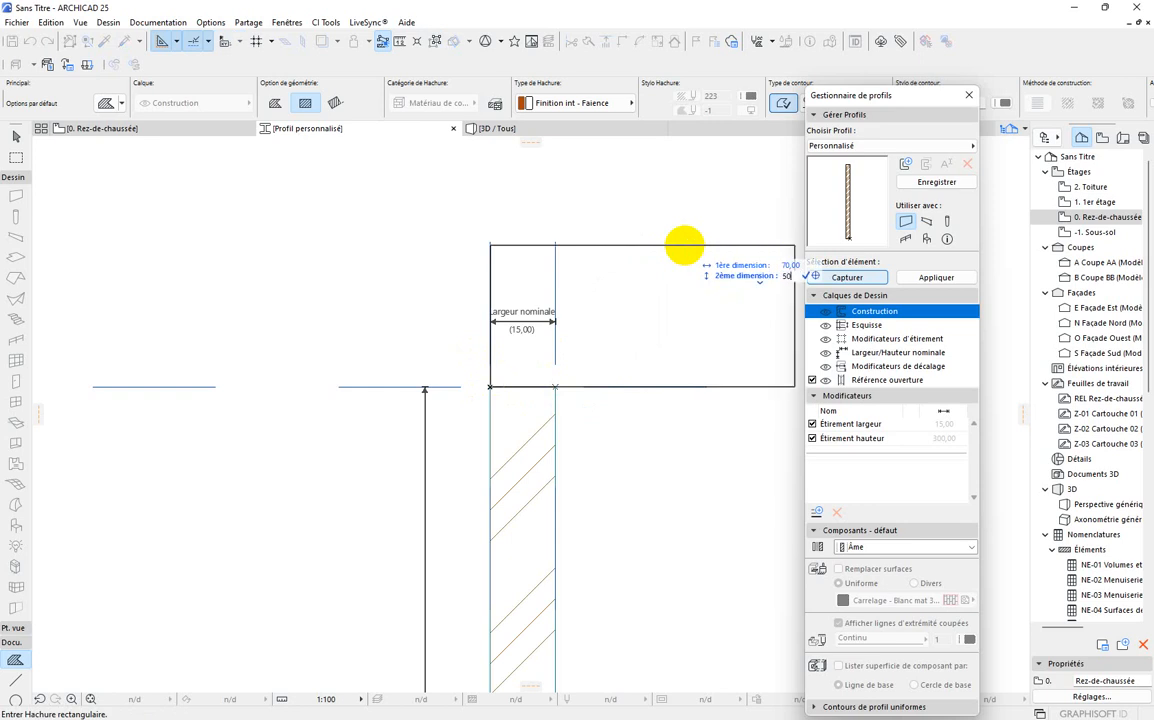
{"action": "type", "text": "50"}
{"action": "key", "text": "Return"}
{"action": "key", "text": "Escape"}
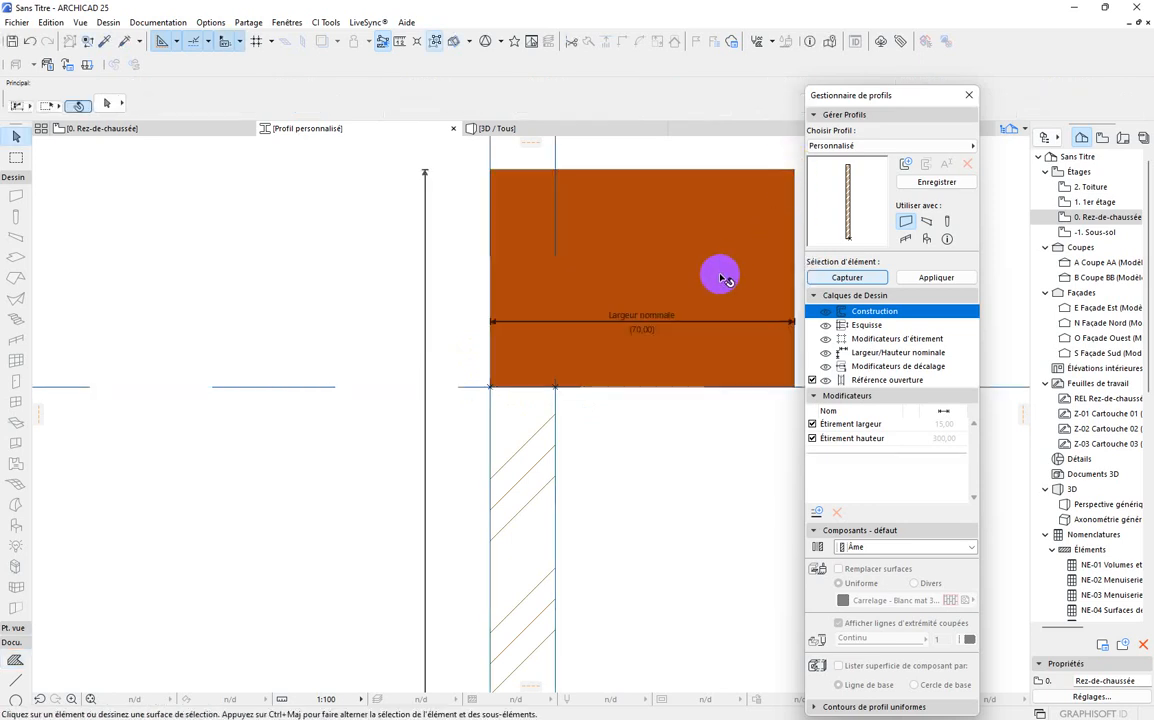
Move the rectangular fill horizontally leftward along the wall's top edge so that it overhangs both sides of the wall.
{"action": "left_click", "coordinate": [625, 388]}
{"action": "scroll", "coordinate": [486, 382], "scroll_direction": "up", "scroll_amount": 3}
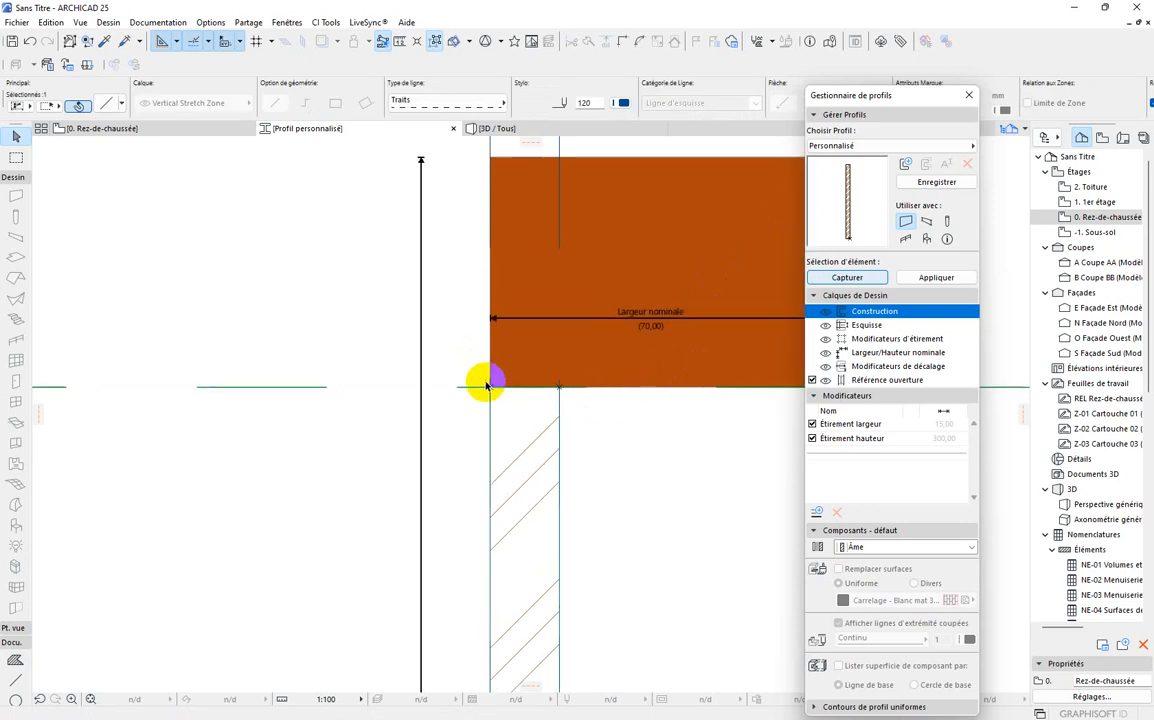
{"action": "scroll", "coordinate": [405, 357], "scroll_direction": "down", "scroll_amount": 3}
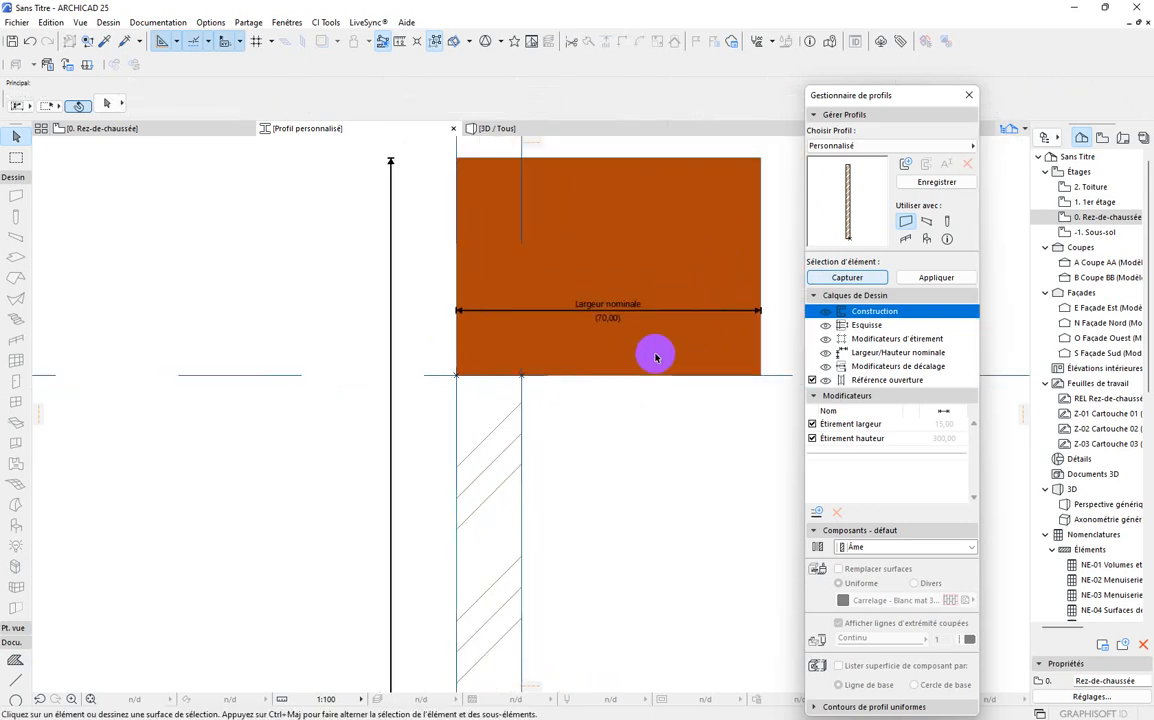
{"action": "left_click", "coordinate": [657, 358]}
{"action": "scroll", "coordinate": [552, 367], "scroll_direction": "up", "scroll_amount": 3}
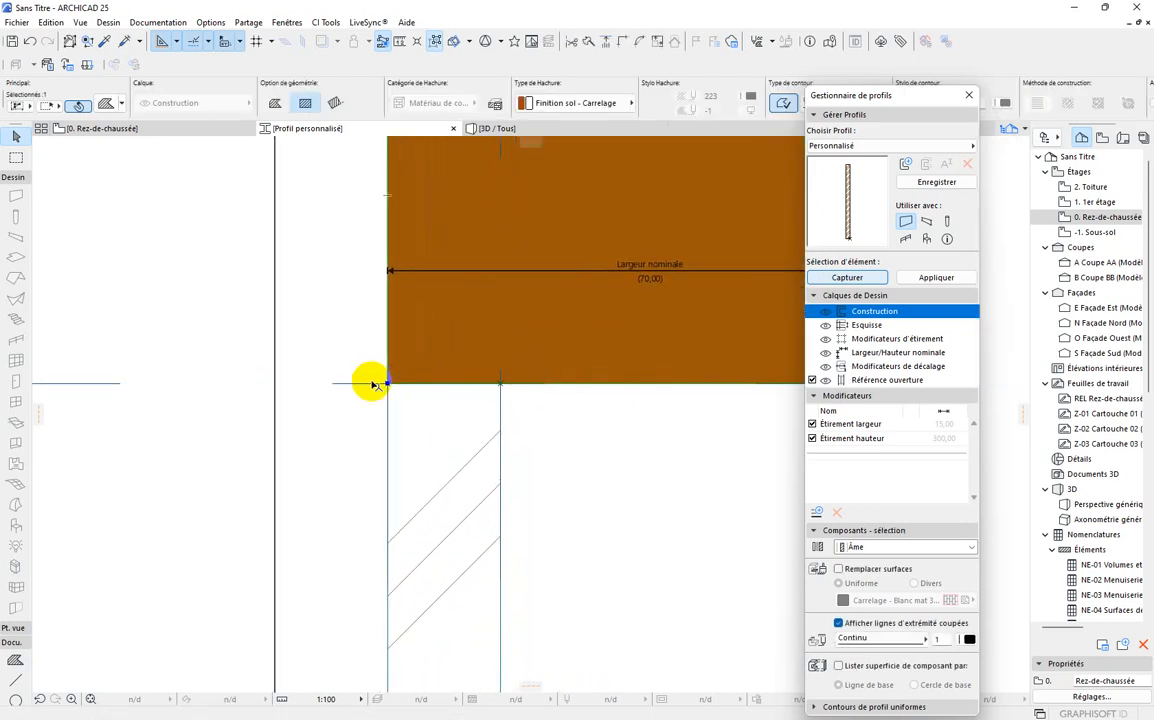
{"action": "left_click", "coordinate": [388, 383]}
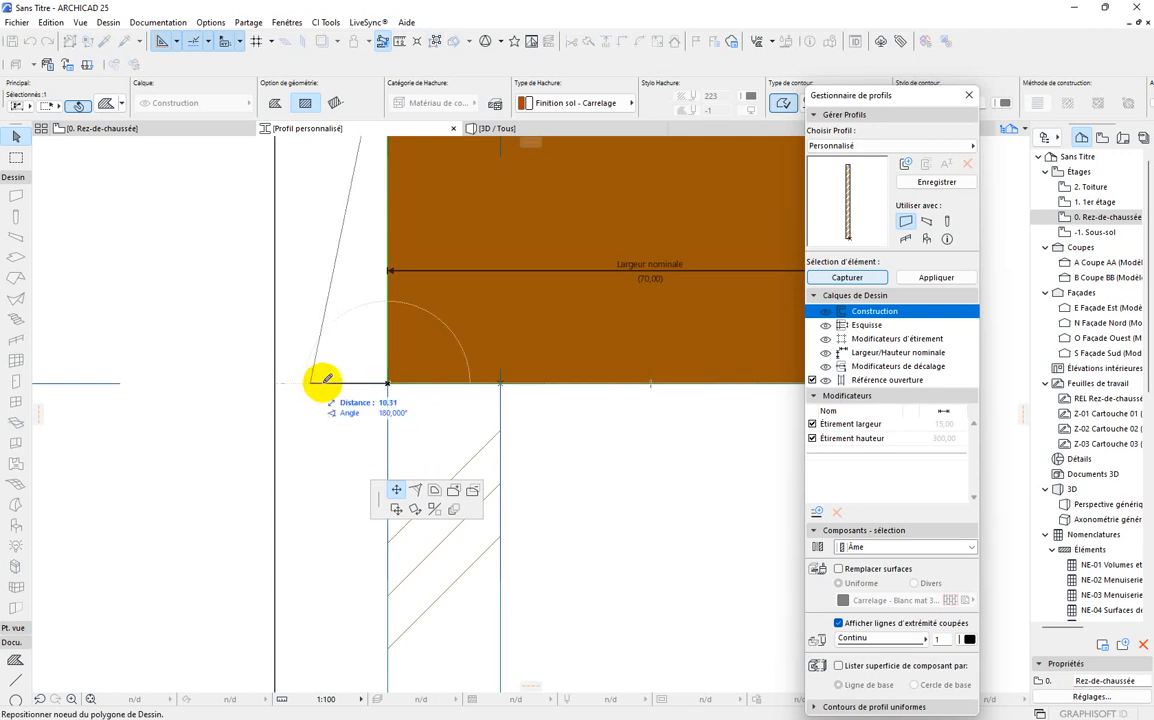
{"action": "left_click", "coordinate": [395, 511]}
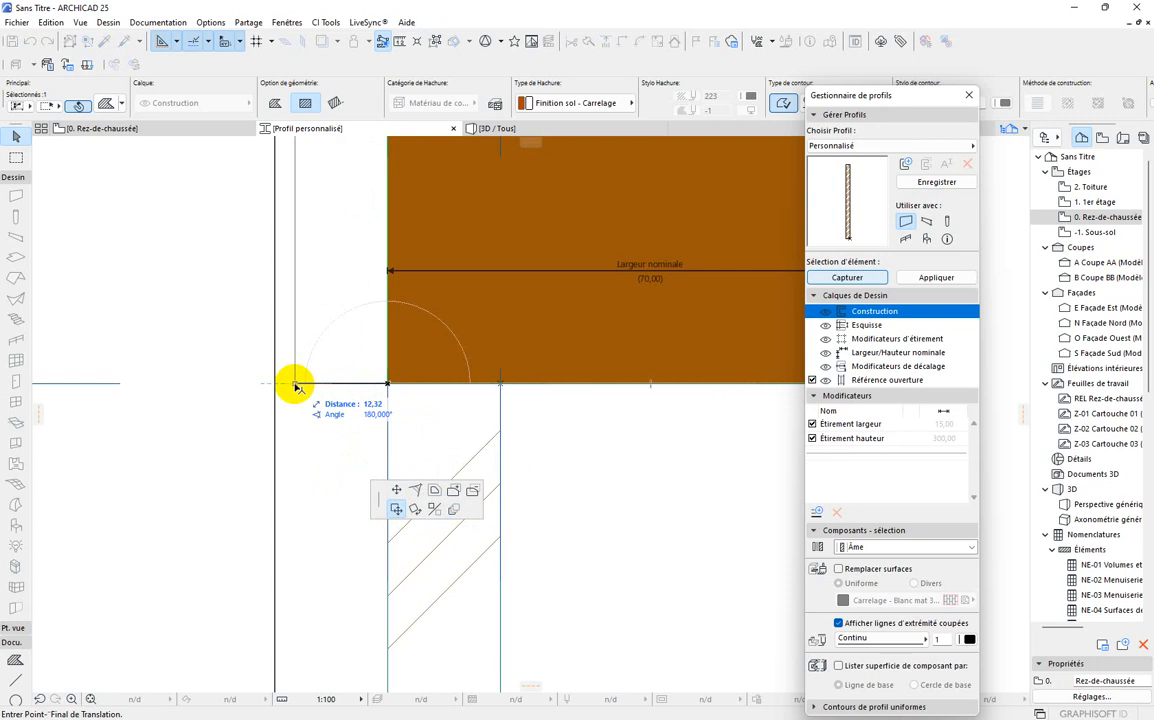
{"action": "left_click", "coordinate": [237, 381]}
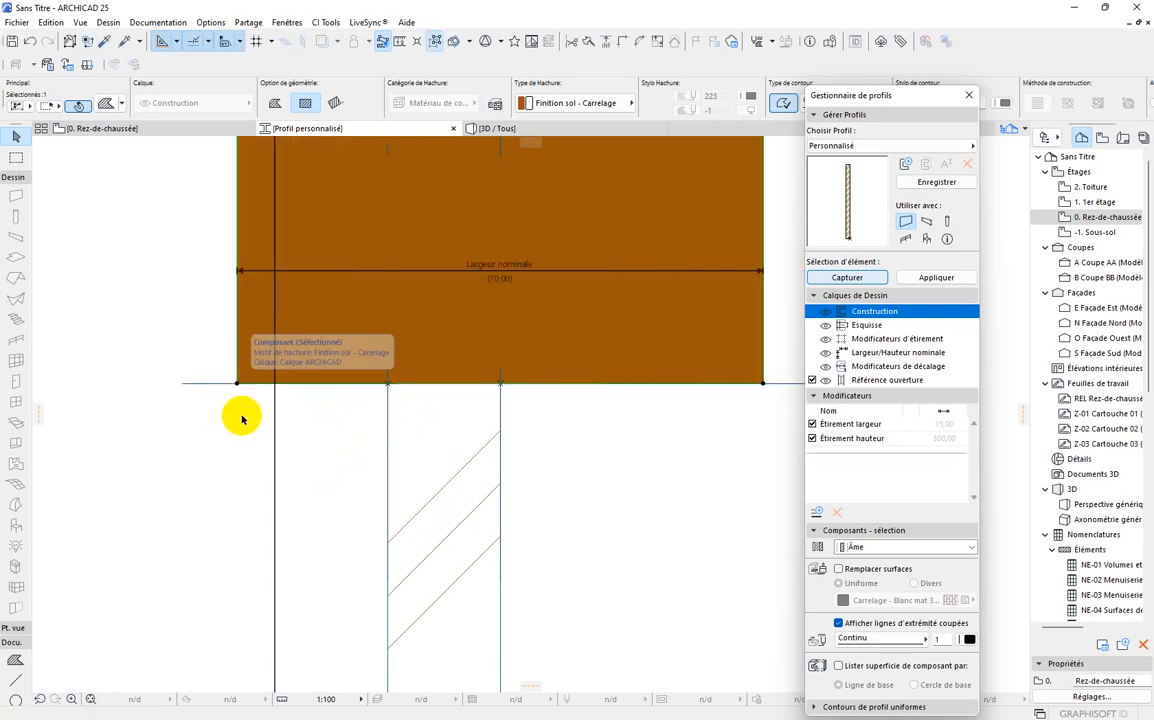
{"action": "scroll", "coordinate": [396, 497], "scroll_direction": "down", "scroll_amount": 1}
{"action": "scroll", "coordinate": [396, 497], "scroll_direction": "down", "scroll_amount": 3}
{"action": "left_click", "coordinate": [584, 363]}
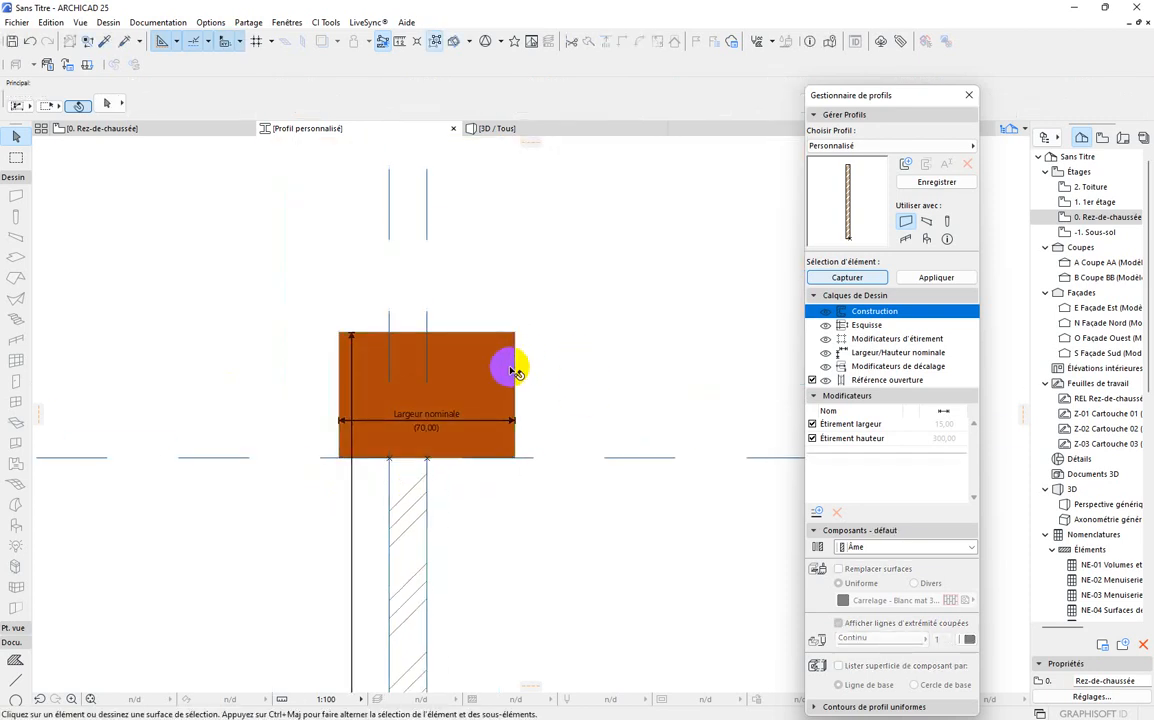
Start a polyline at the fill's upper-right corner, running about 5 cm down its edge and then about 4 cm inward.
{"action": "scroll", "coordinate": [394, 452], "scroll_direction": "up", "scroll_amount": 2}
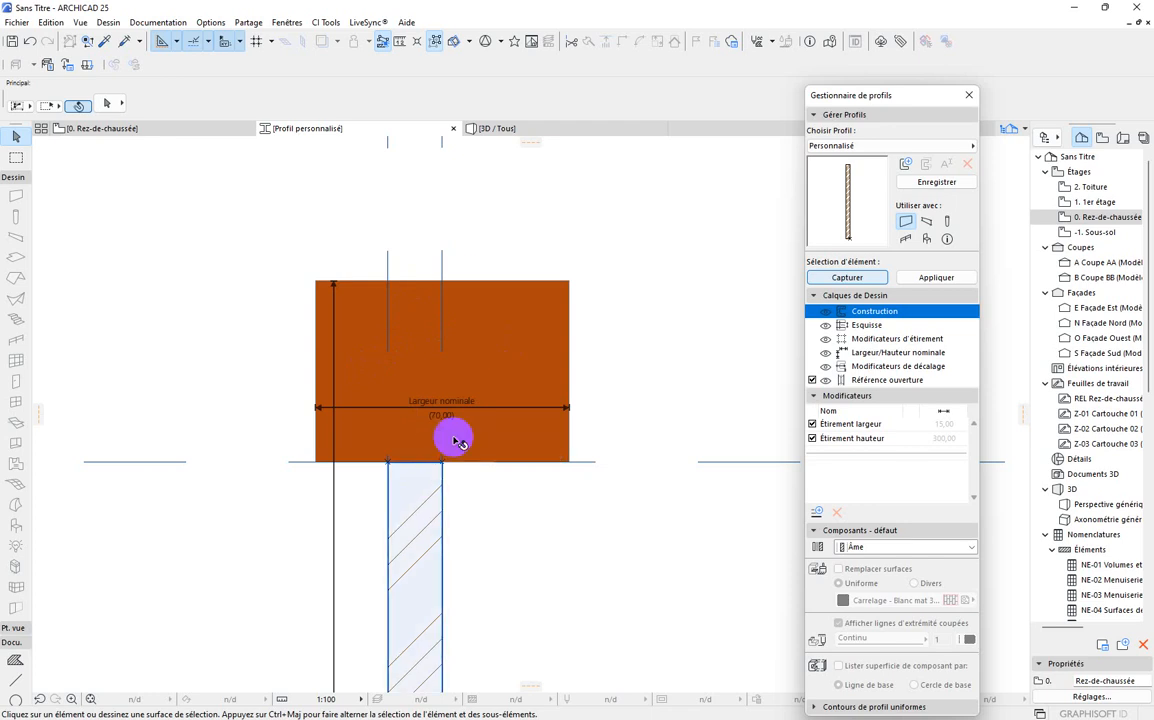
{"action": "left_click", "coordinate": [513, 388]}
{"action": "scroll", "coordinate": [546, 283], "scroll_direction": "up", "scroll_amount": 5}
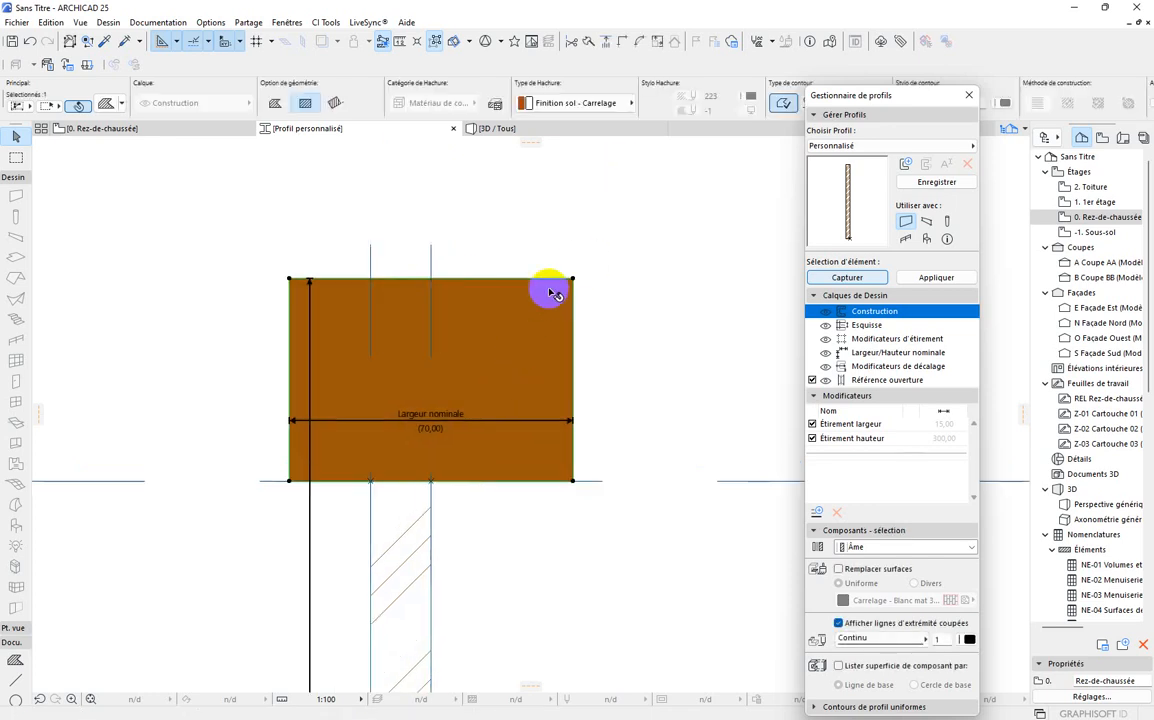
{"action": "left_click", "coordinate": [664, 278]}
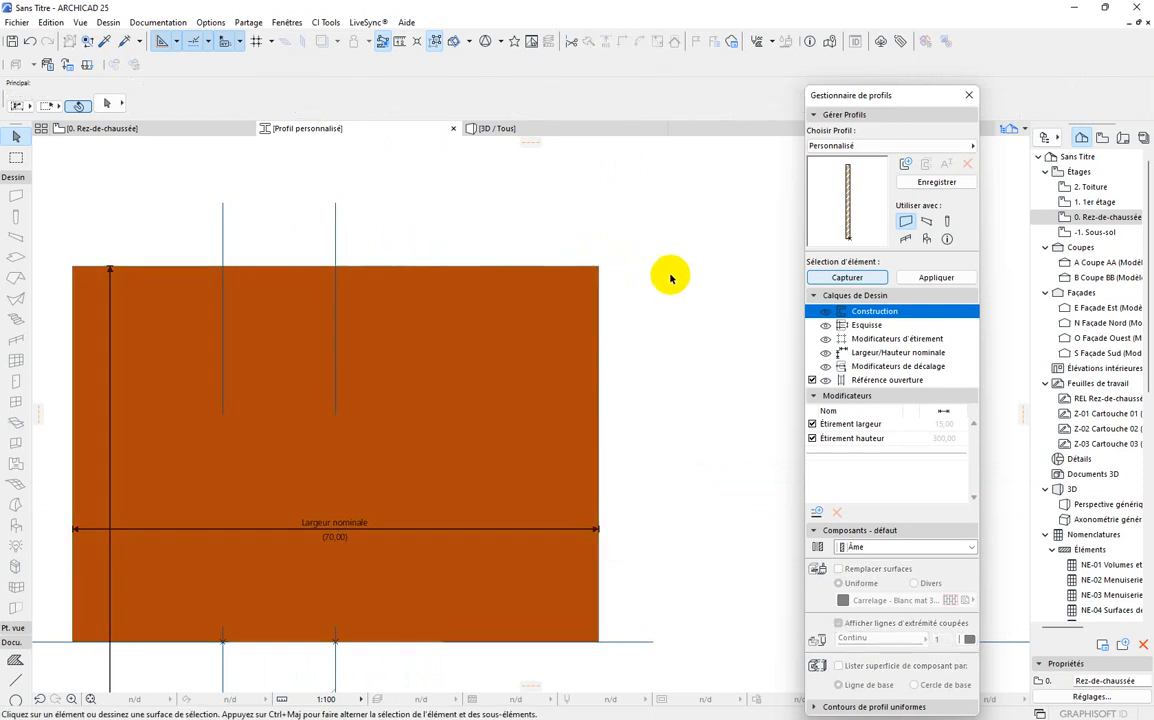
{"action": "left_click", "coordinate": [16, 684]}
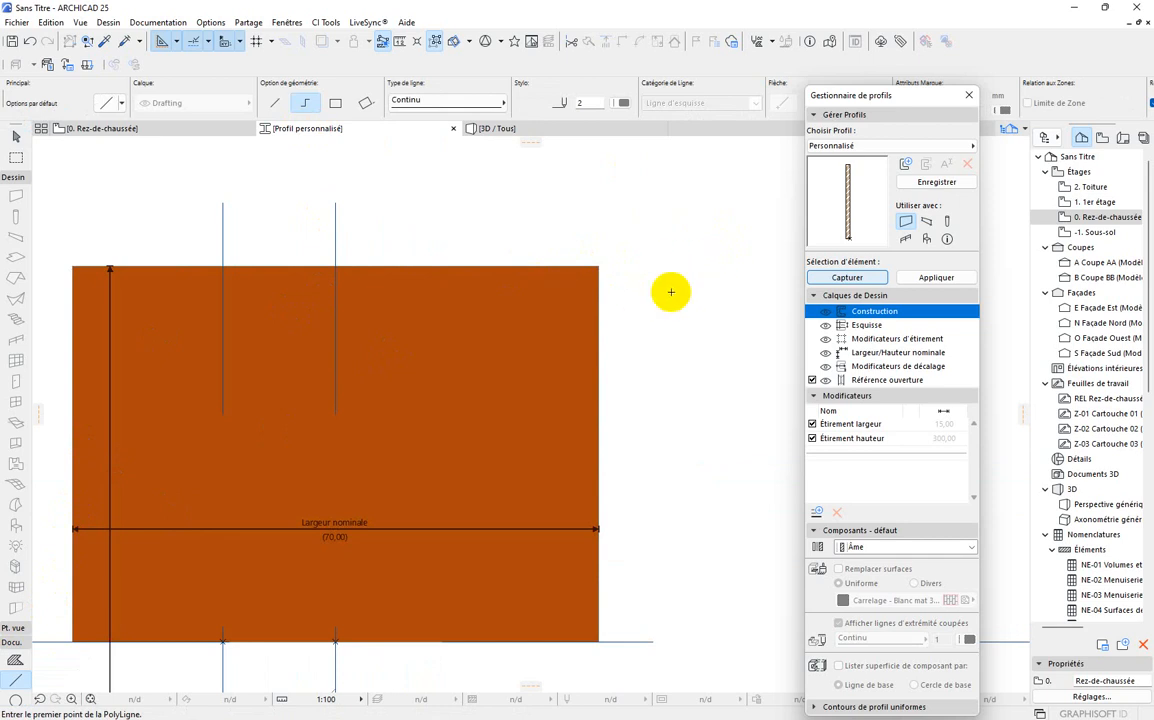
{"action": "left_click", "coordinate": [584, 262]}
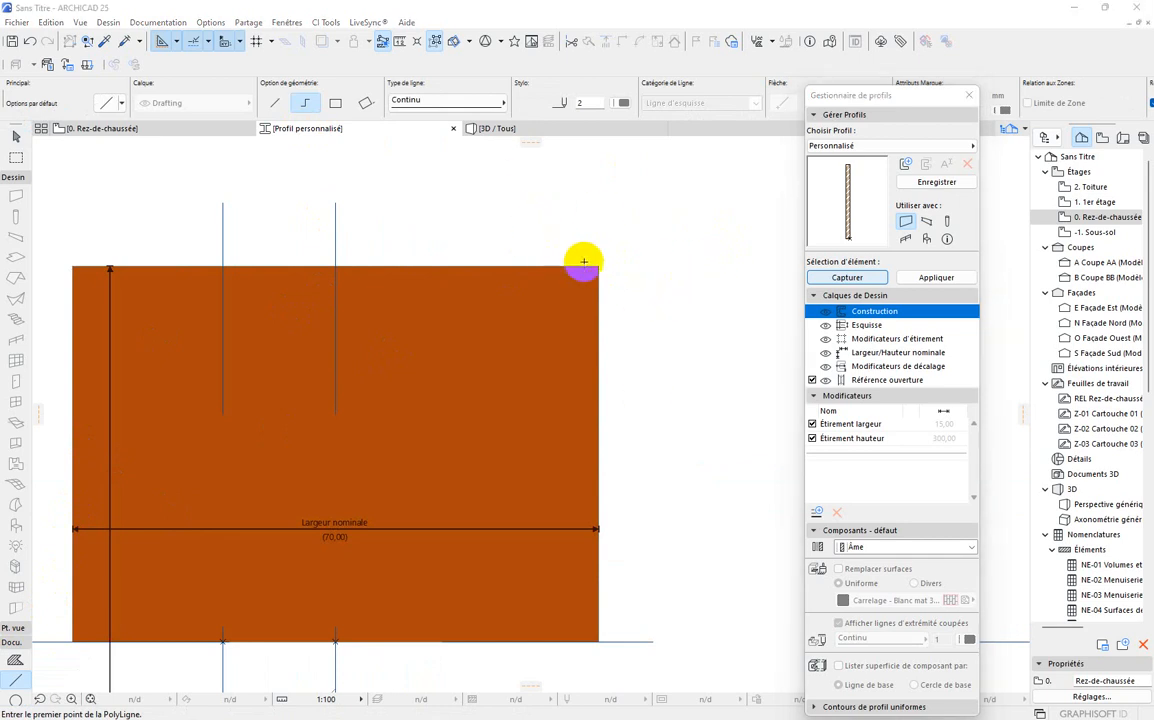
{"action": "scroll", "coordinate": [584, 260], "scroll_direction": "up", "scroll_amount": 3}
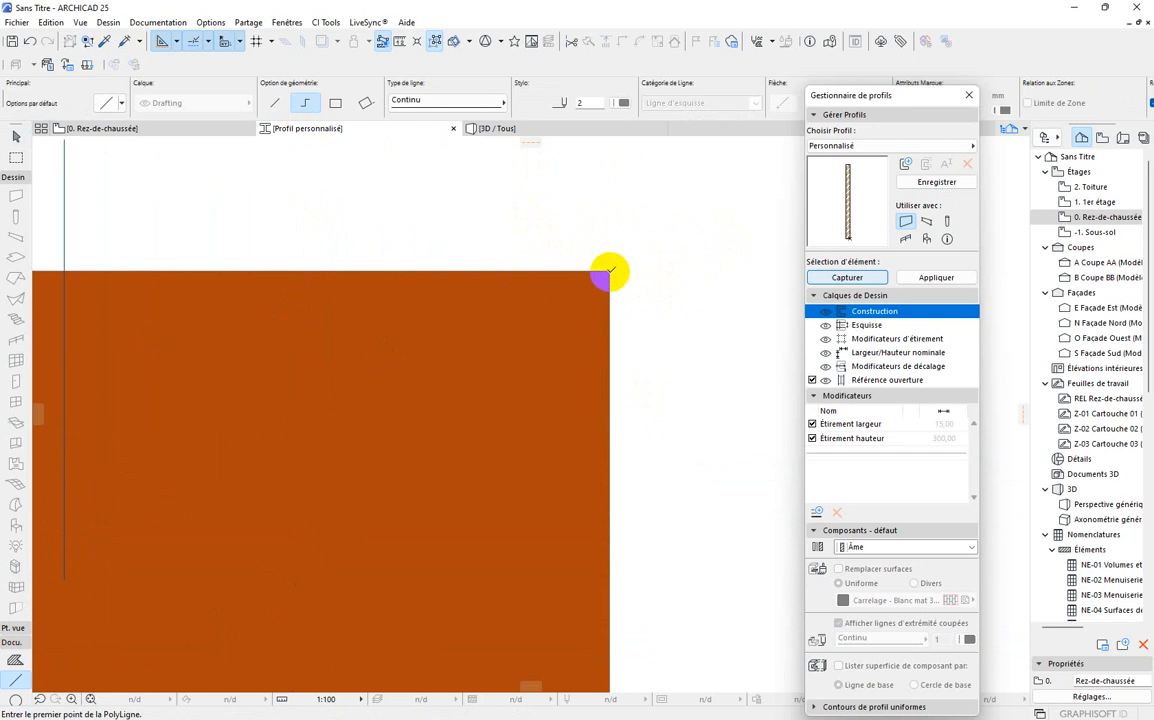
{"action": "left_click", "coordinate": [609, 270]}
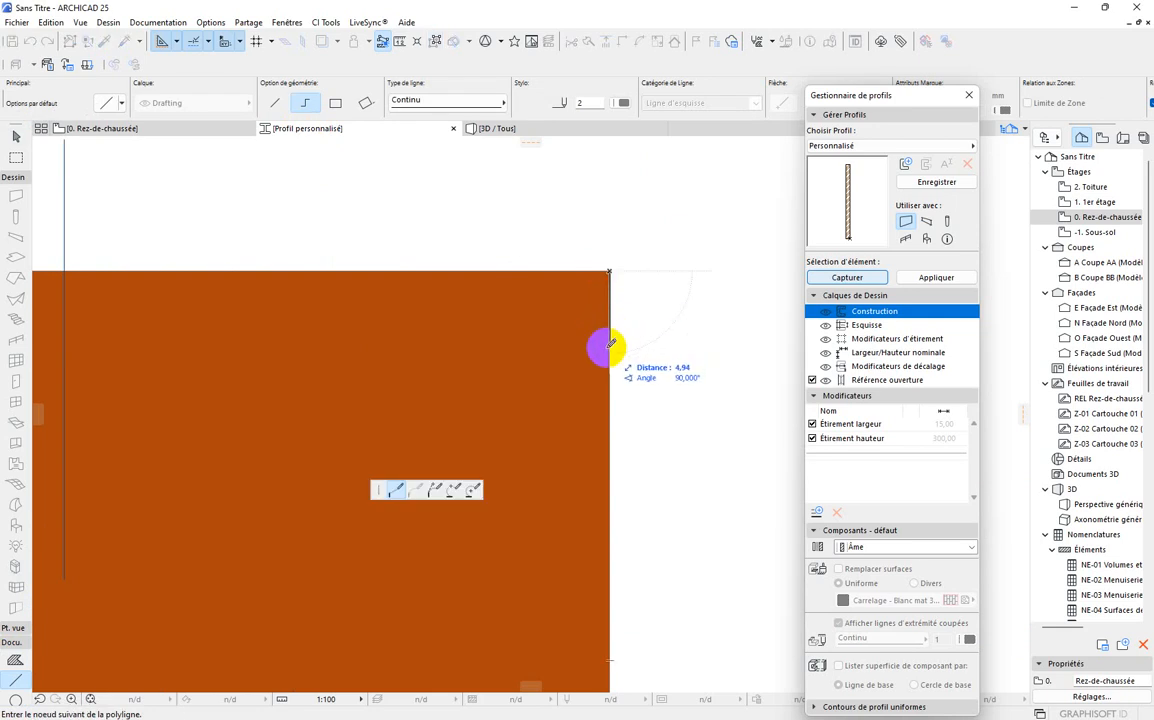
{"action": "left_click", "coordinate": [610, 344]}
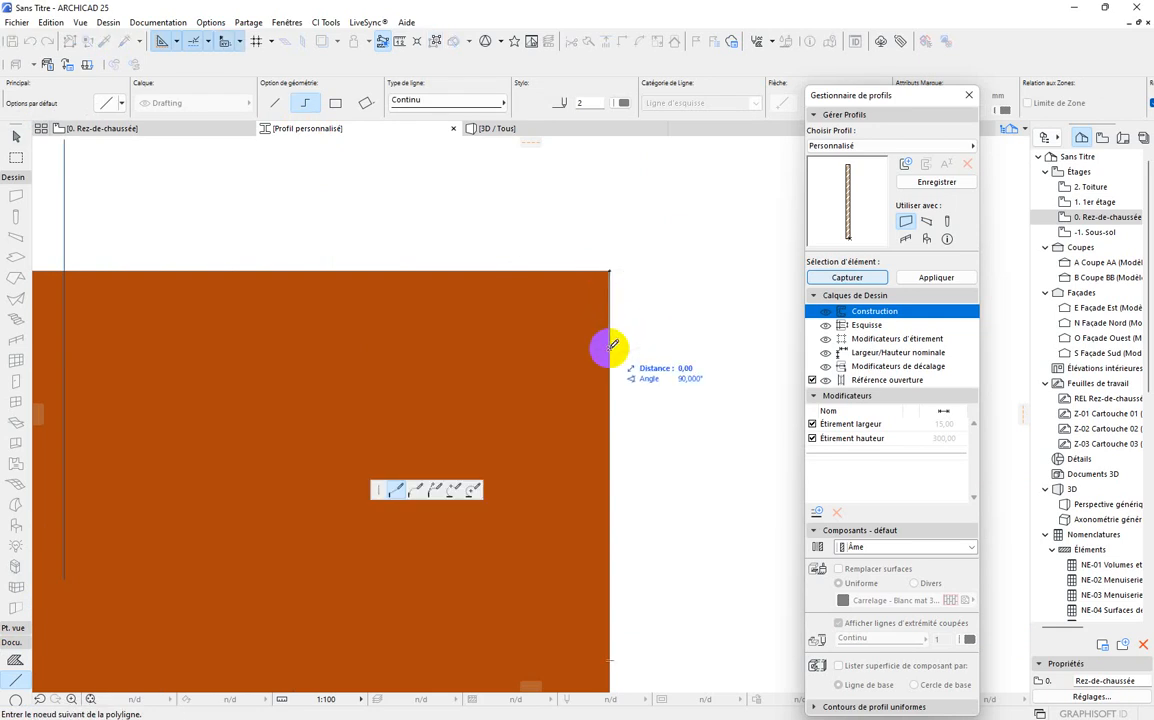
{"action": "left_click", "coordinate": [547, 349]}
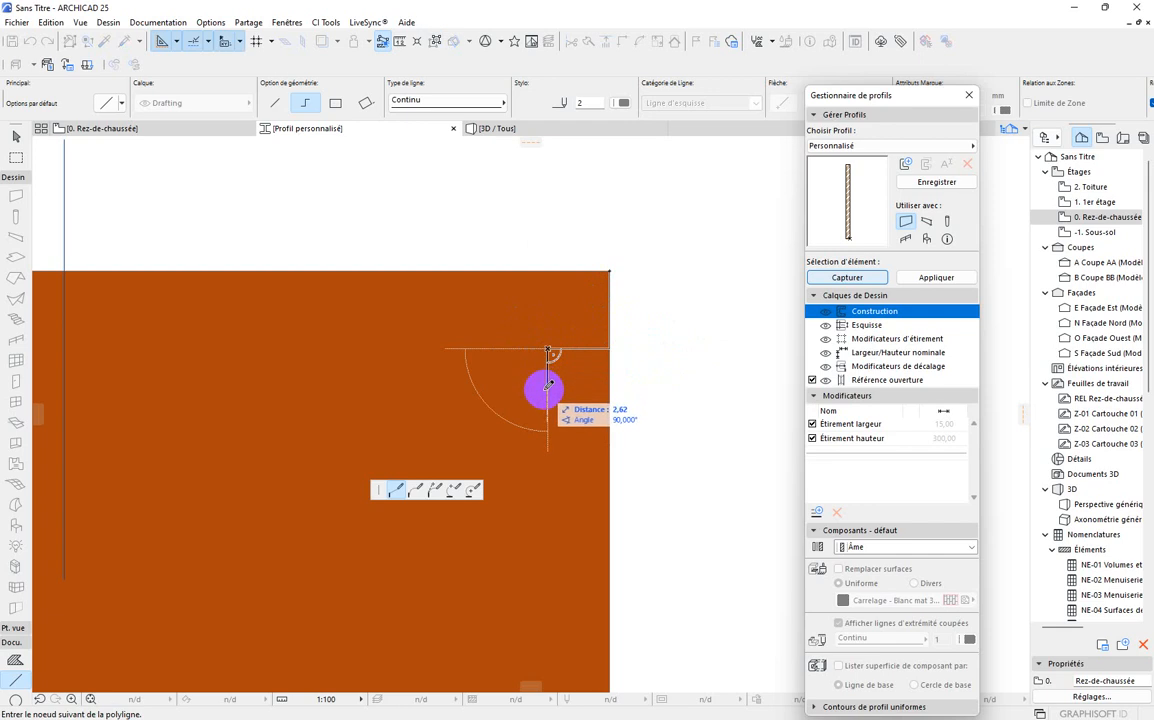
Extend the stepped polyline 4 cm downward and about 2.5 cm further inward, and finish it at that point.
{"action": "type", "text": "4"}
{"action": "key", "text": "Return"}
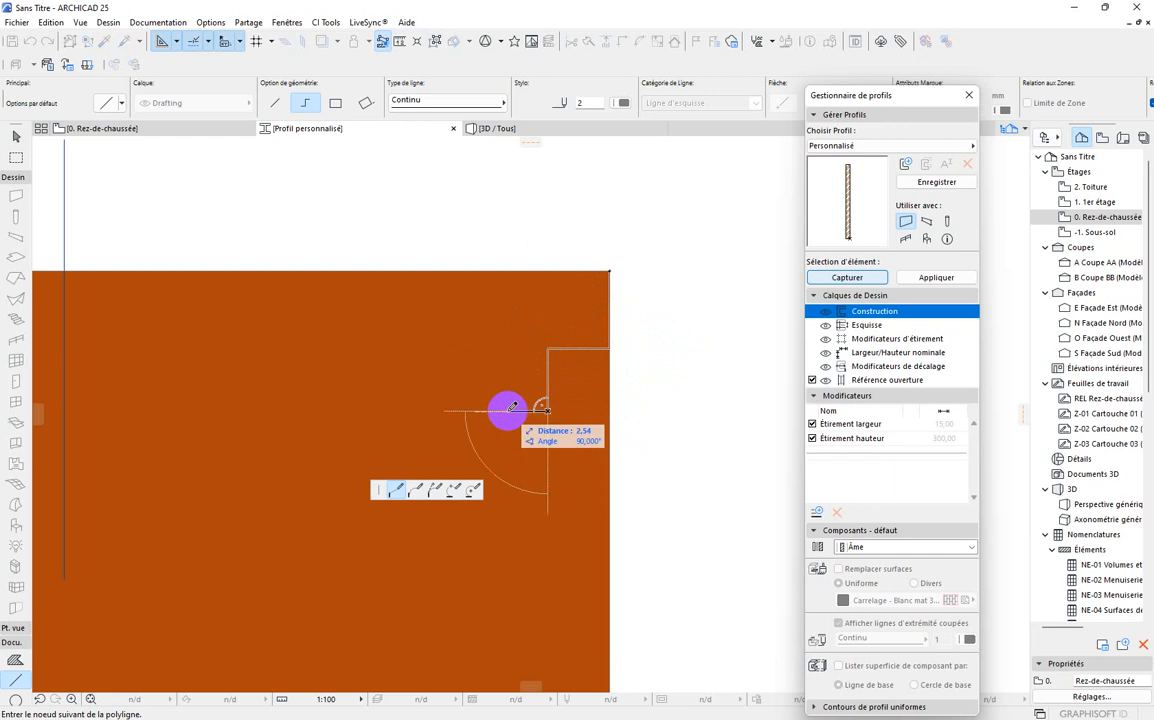
{"action": "type", "text": "2"}
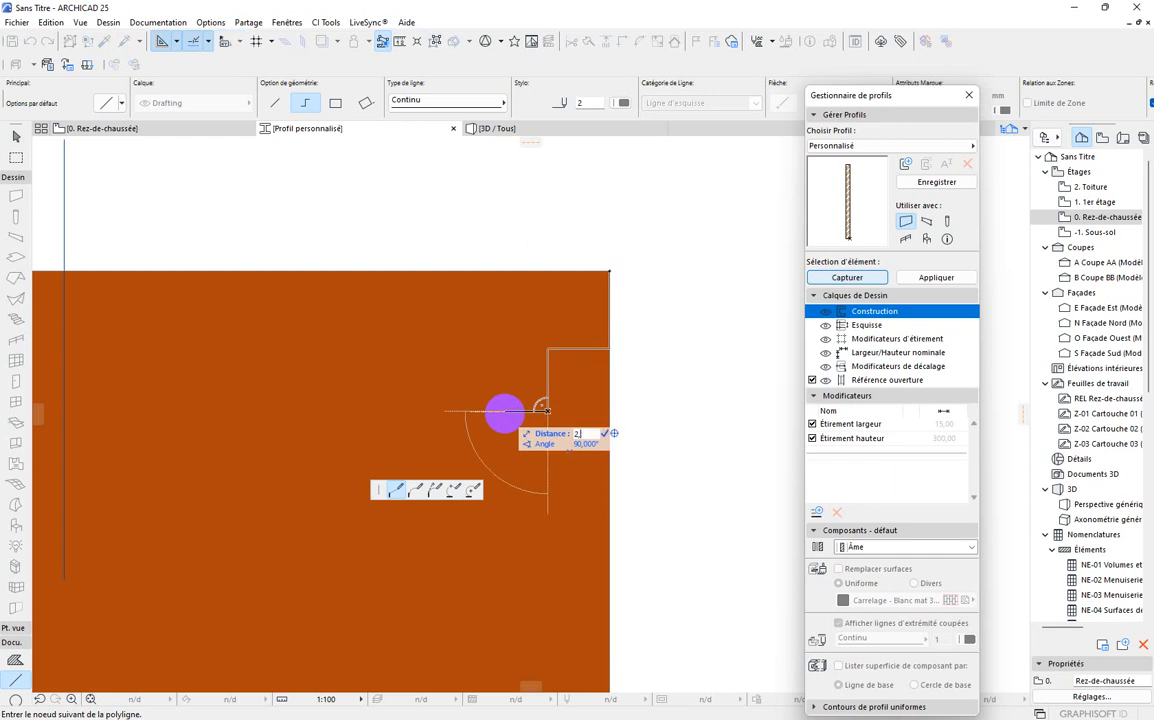
{"action": "key", "text": "Return"}
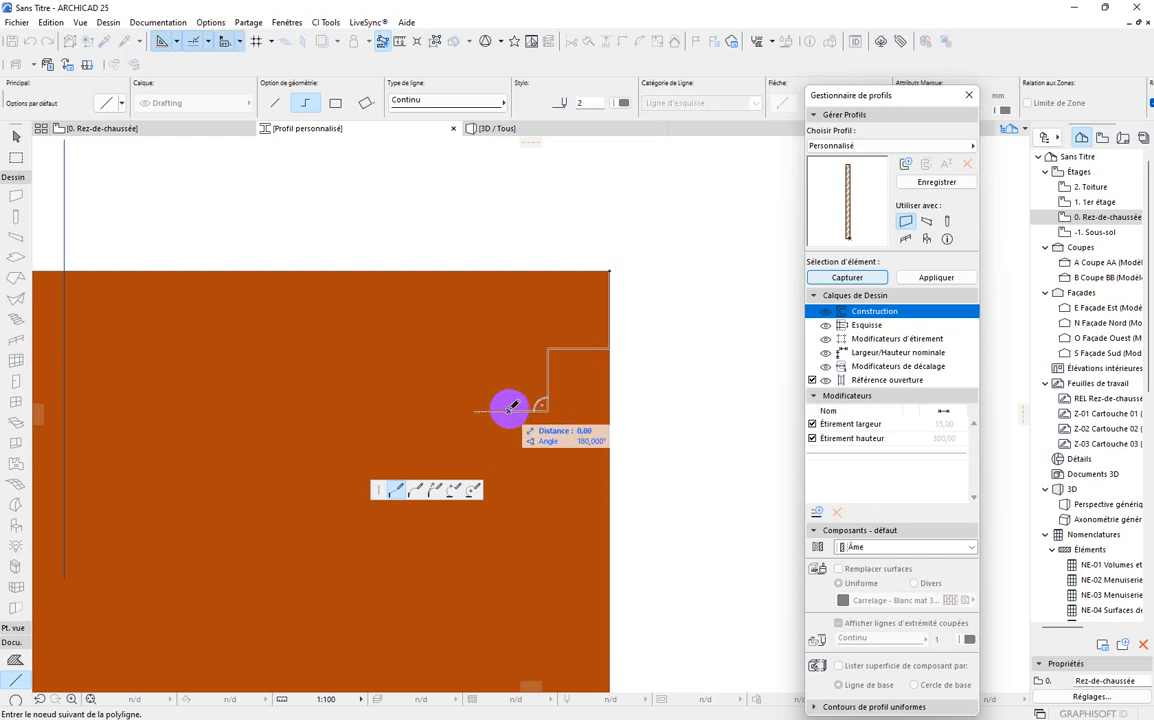
{"action": "scroll", "coordinate": [510, 395], "scroll_direction": "down", "scroll_amount": 4}
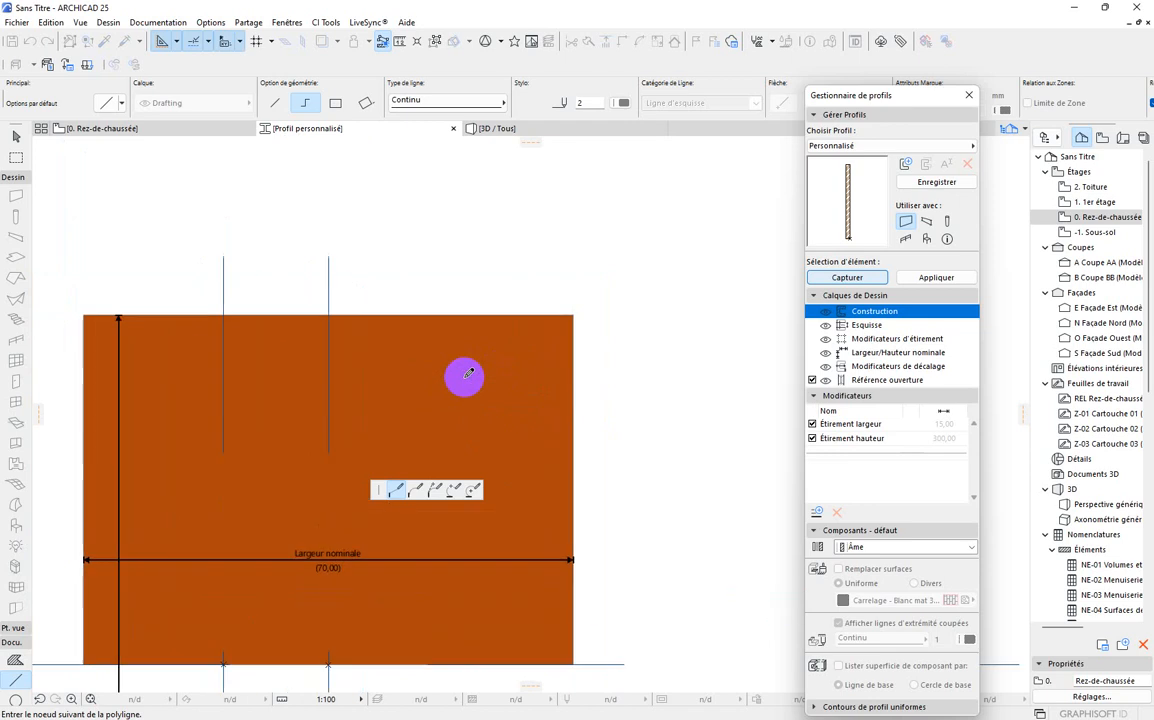
{"action": "scroll", "coordinate": [465, 377], "scroll_direction": "up", "scroll_amount": 1}
{"action": "scroll", "coordinate": [490, 326], "scroll_direction": "down", "scroll_amount": 3}
{"action": "scroll", "coordinate": [489, 351], "scroll_direction": "up", "scroll_amount": 4}
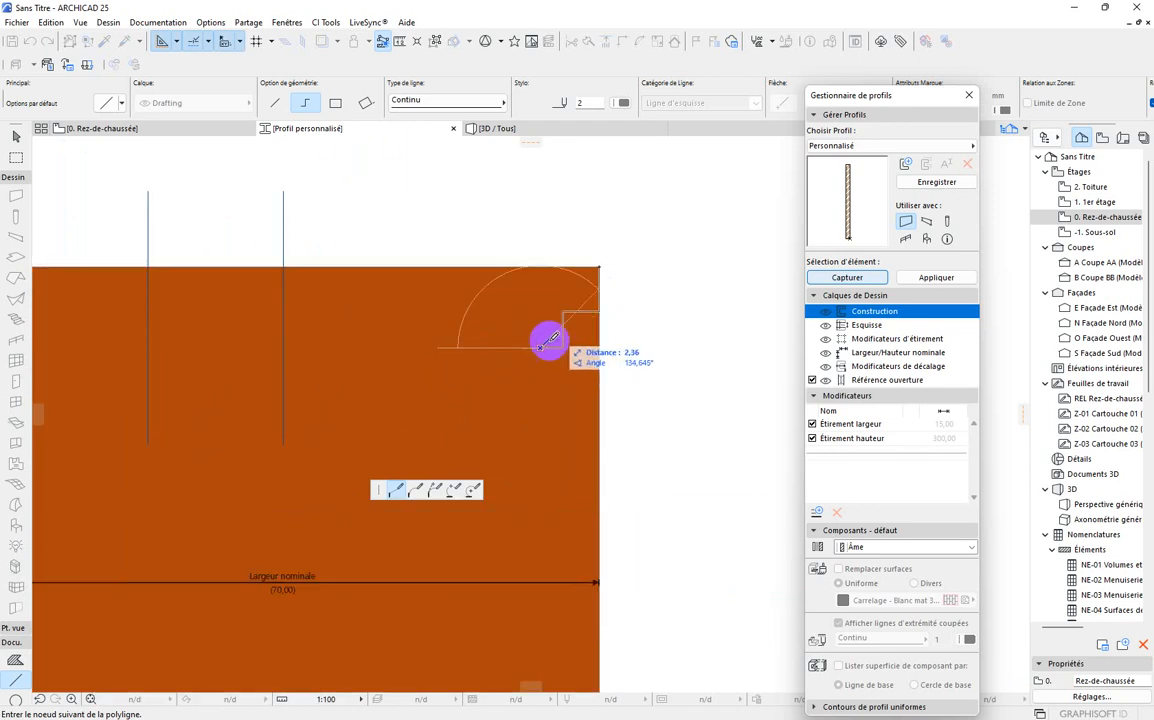
{"action": "double_click", "coordinate": [541, 347]}
{"action": "scroll", "coordinate": [573, 295], "scroll_direction": "down", "scroll_amount": 3}
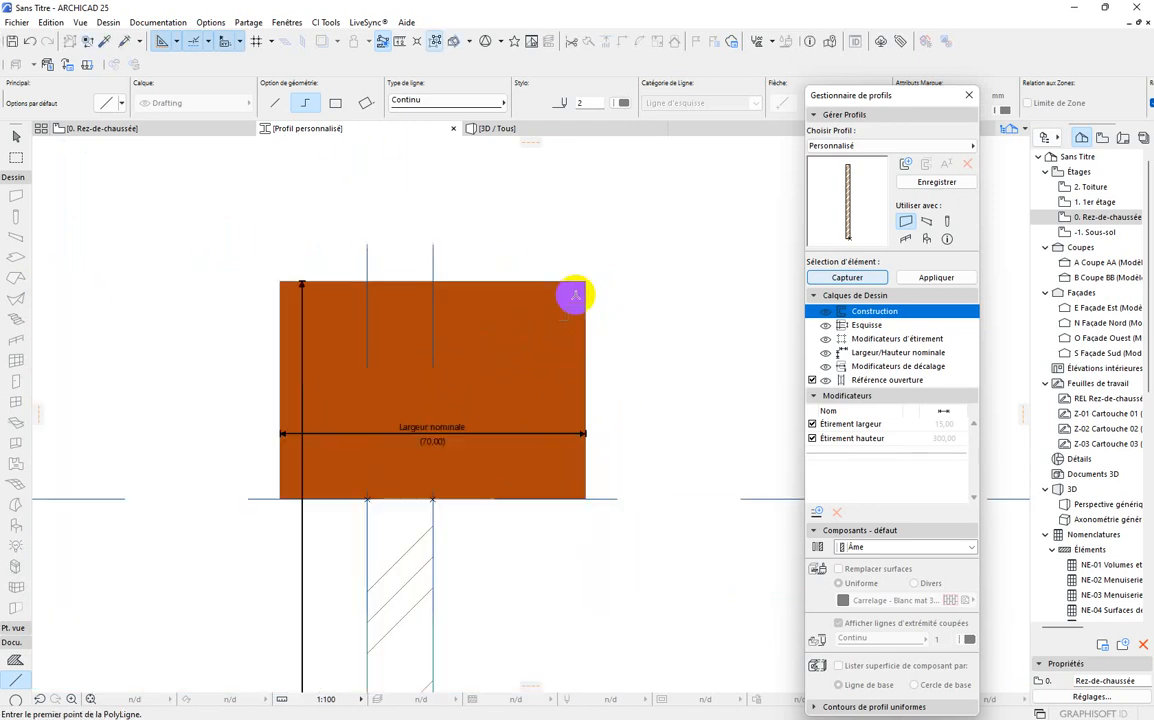
{"action": "scroll", "coordinate": [475, 407], "scroll_direction": "up", "scroll_amount": 3}
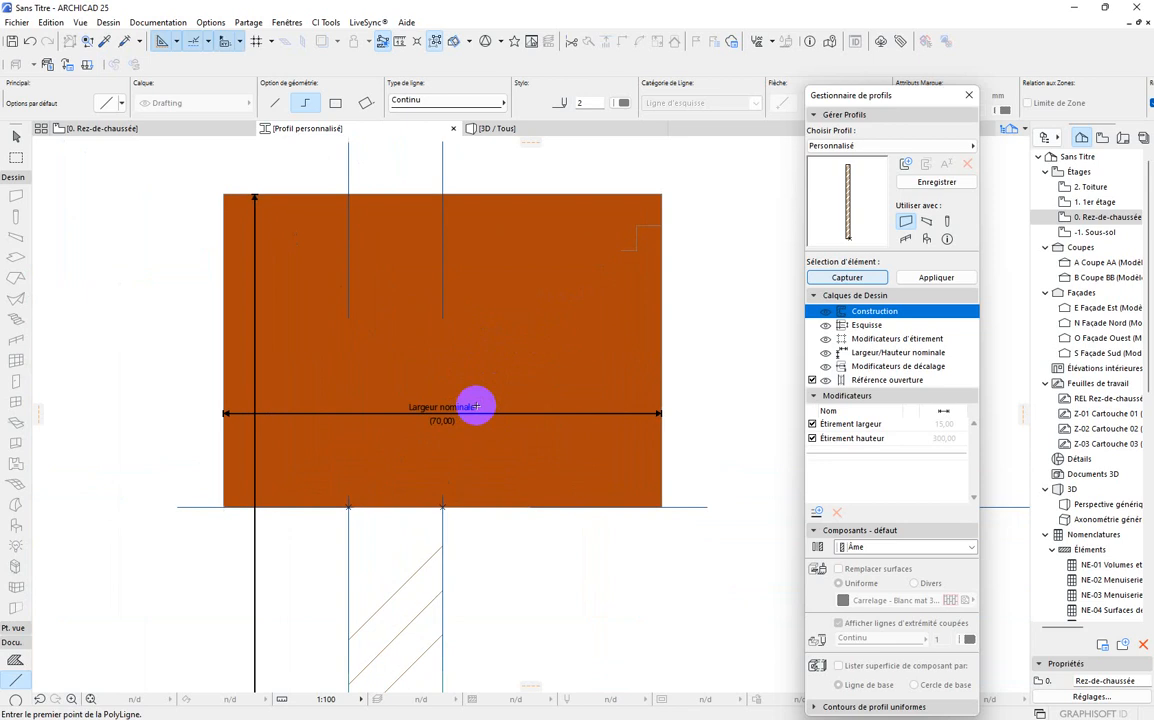
Draw a polyline from the fill's lower-right corner, about 5 cm up its edge and about 5 cm inward, and finish it there.
{"action": "scroll", "coordinate": [515, 417], "scroll_direction": "down", "scroll_amount": 4}
{"action": "scroll", "coordinate": [515, 433], "scroll_direction": "up", "scroll_amount": 4}
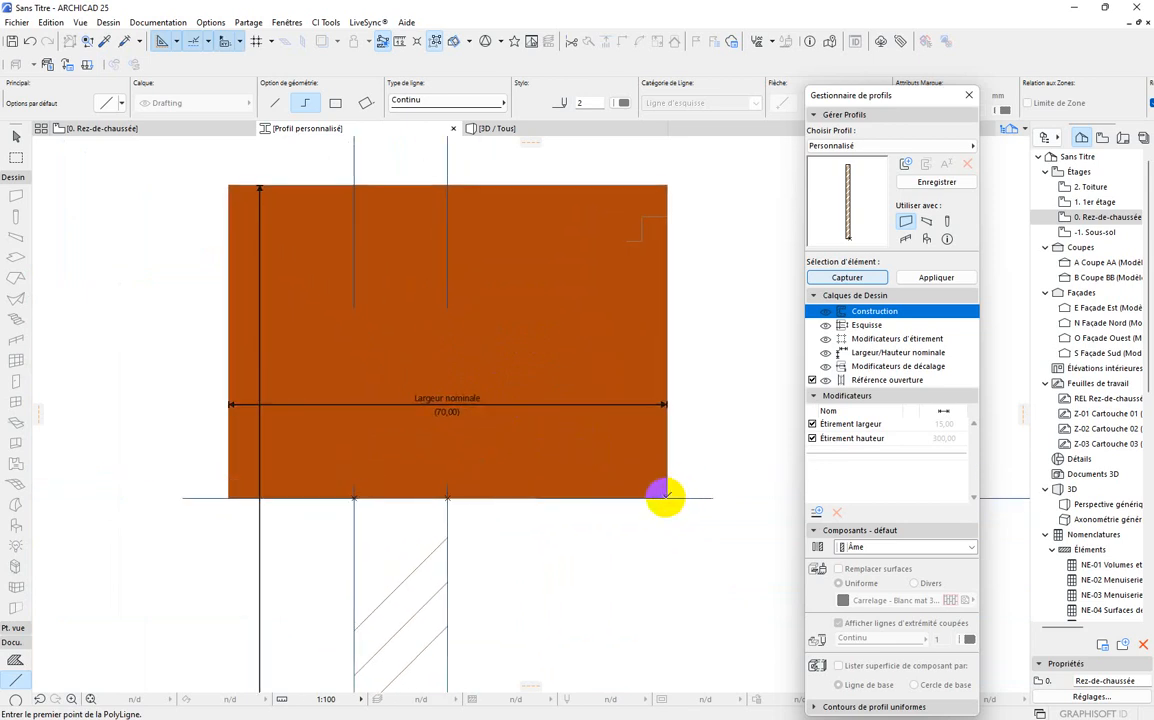
{"action": "left_click", "coordinate": [667, 496]}
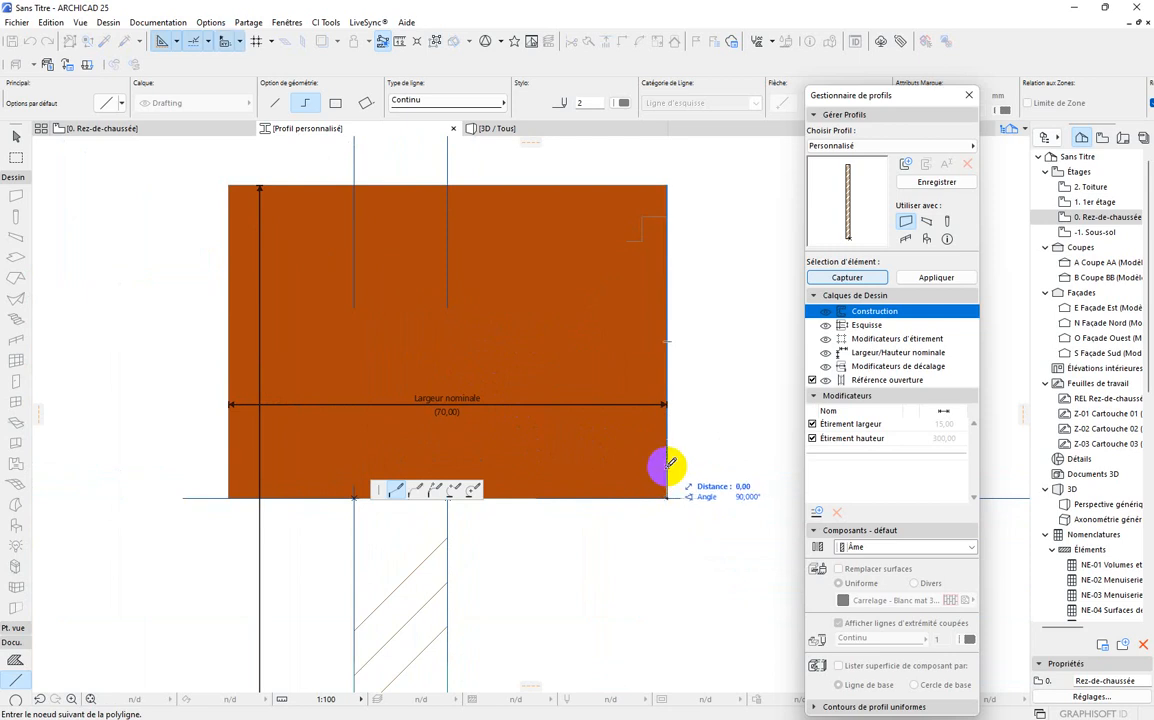
{"action": "left_click", "coordinate": [667, 466]}
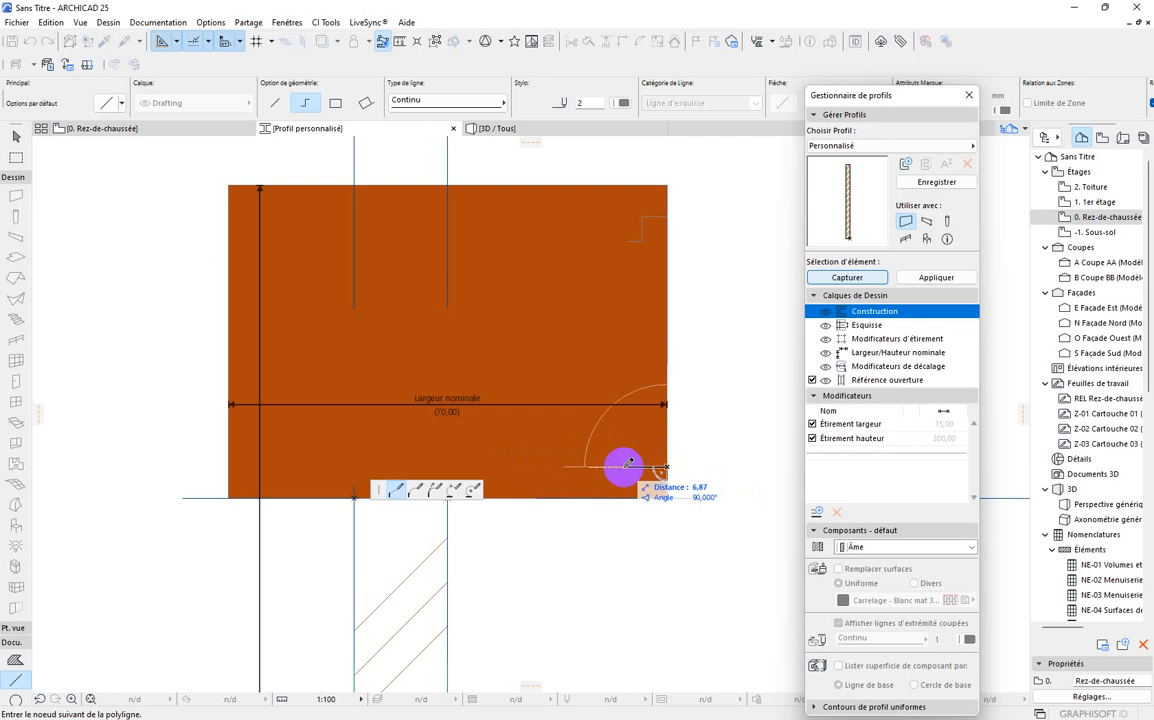
{"action": "left_click", "coordinate": [638, 464]}
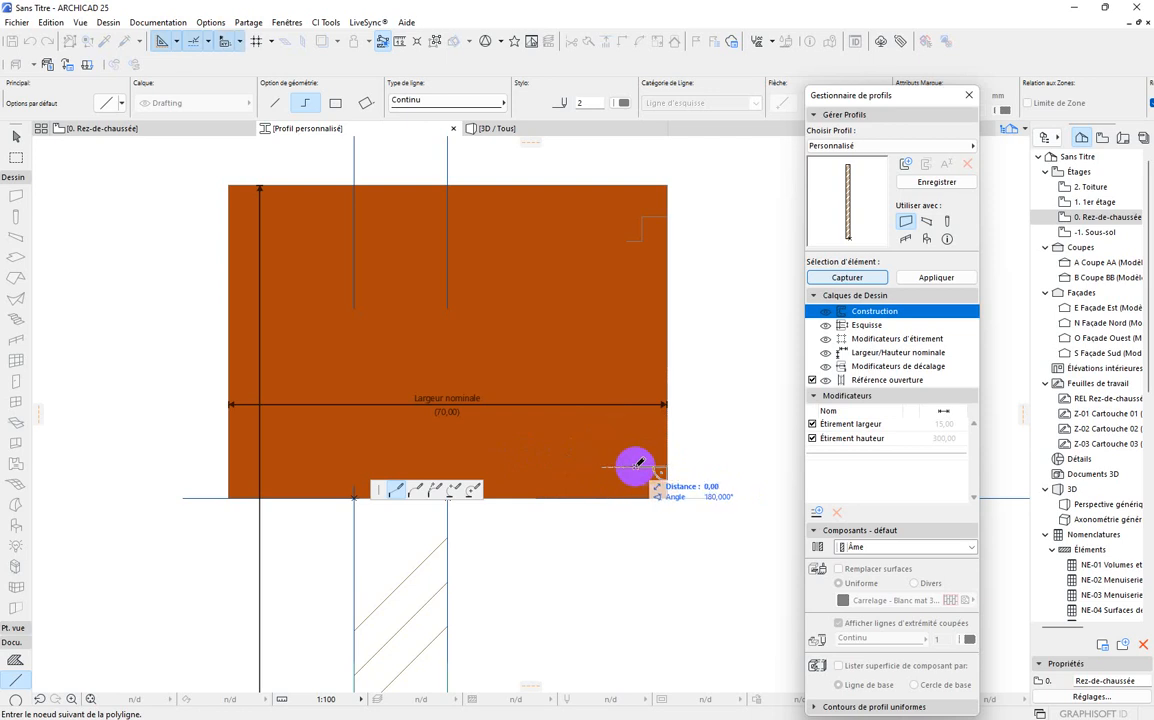
{"action": "left_click", "coordinate": [638, 464]}
{"action": "key", "text": "Escape"}
{"action": "scroll", "coordinate": [653, 460], "scroll_direction": "up", "scroll_amount": 2}
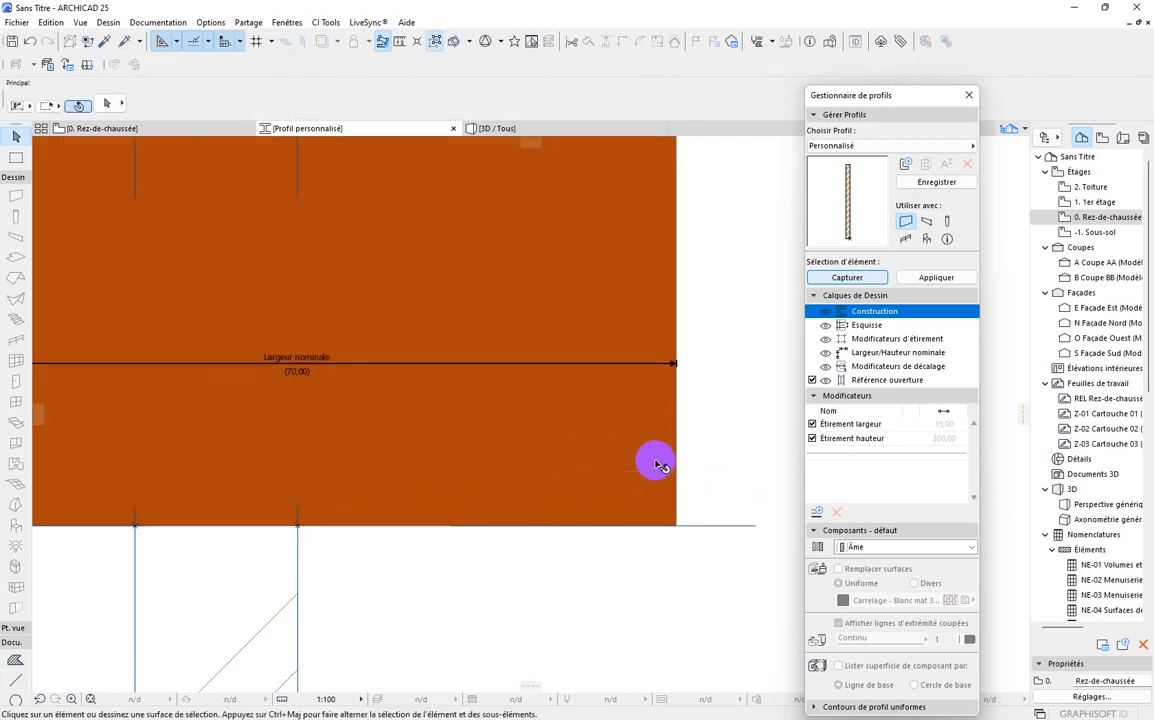
Select the rectangular fill and insert a node on its right edge where the upper stepped polyline turns inward.
{"action": "left_click", "coordinate": [665, 525]}
{"action": "scroll", "coordinate": [670, 471], "scroll_direction": "down", "scroll_amount": 3}
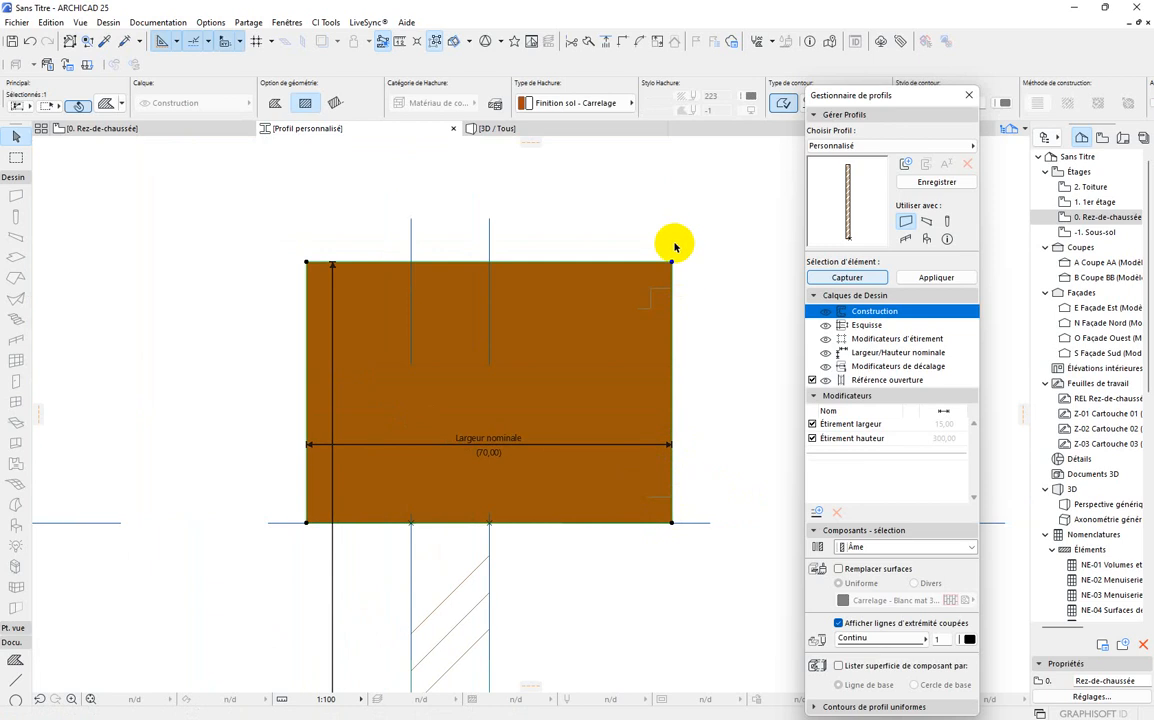
{"action": "scroll", "coordinate": [674, 260], "scroll_direction": "up", "scroll_amount": 2}
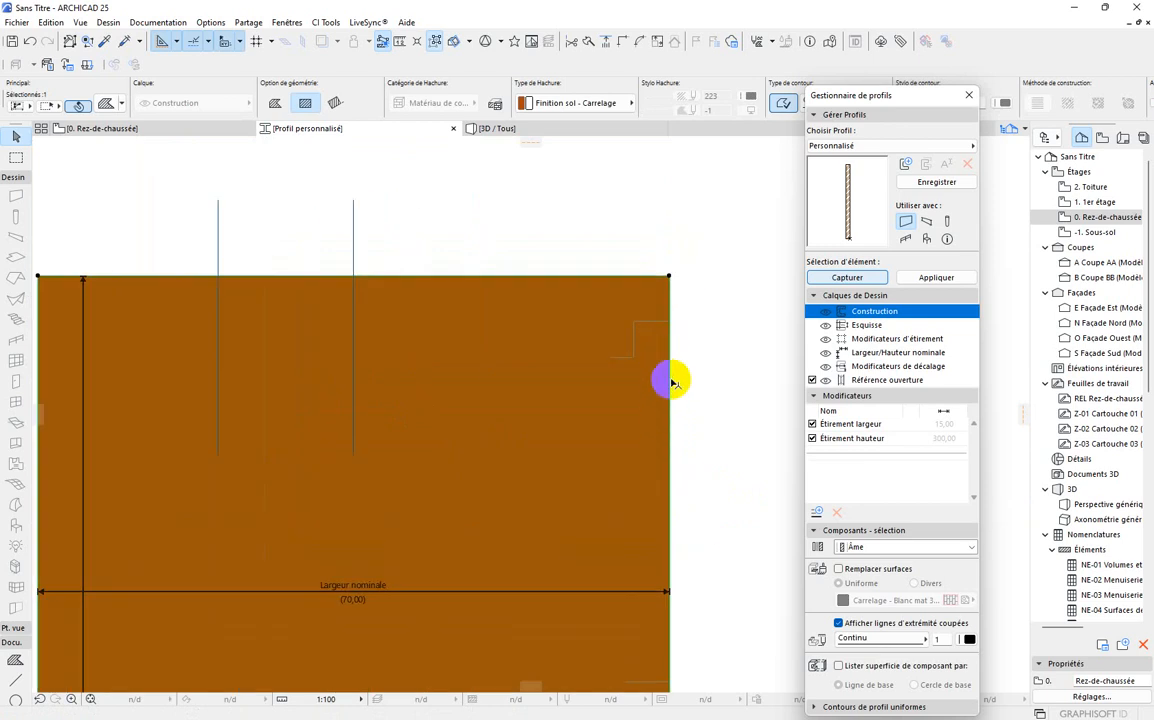
{"action": "left_click", "coordinate": [670, 375]}
{"action": "scroll", "coordinate": [678, 322], "scroll_direction": "up", "scroll_amount": 2}
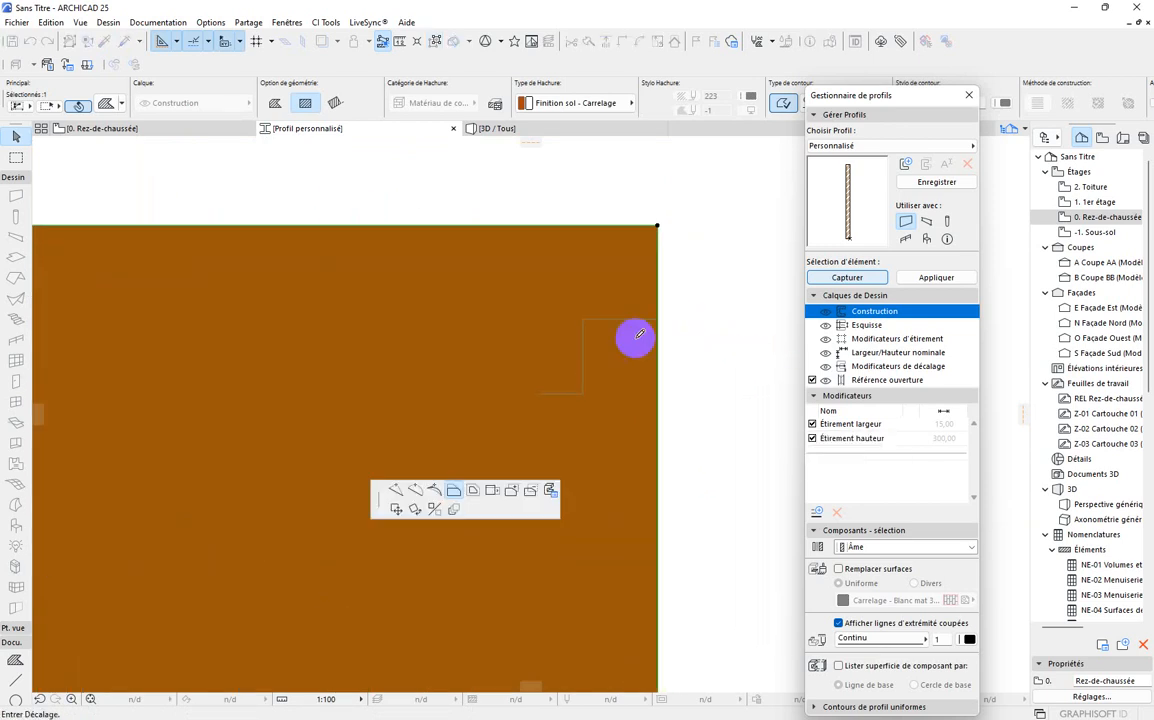
{"action": "left_click", "coordinate": [395, 490]}
{"action": "left_click", "coordinate": [778, 160]}
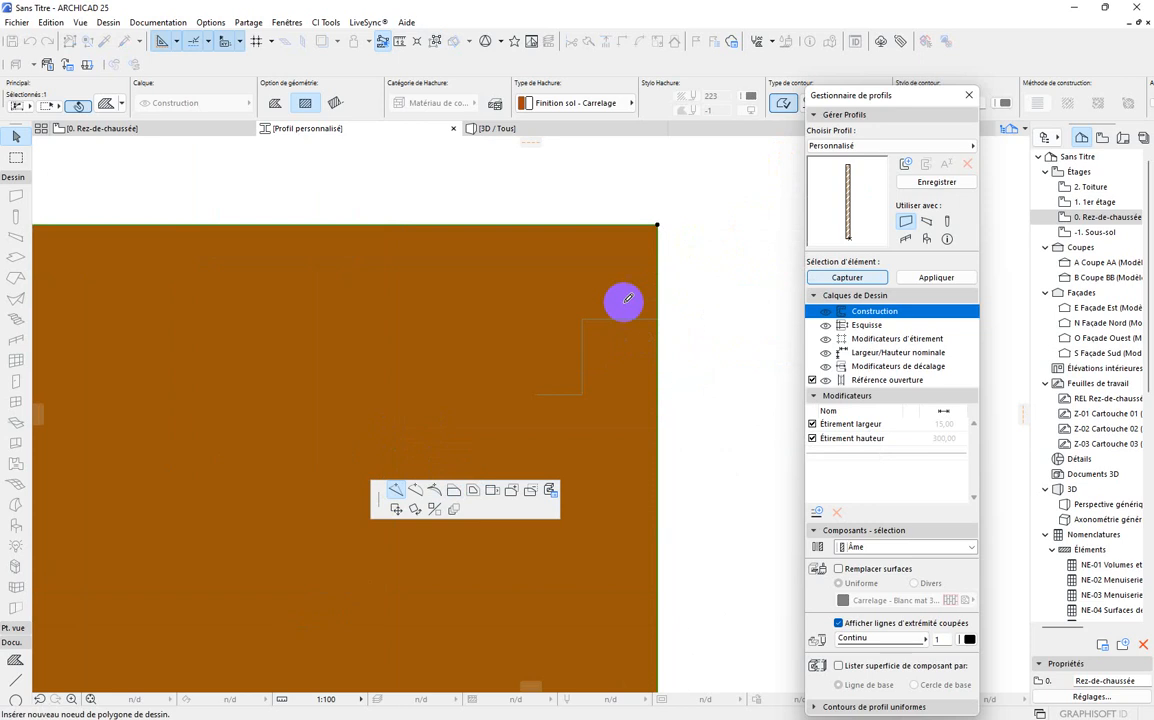
{"action": "left_click", "coordinate": [690, 357]}
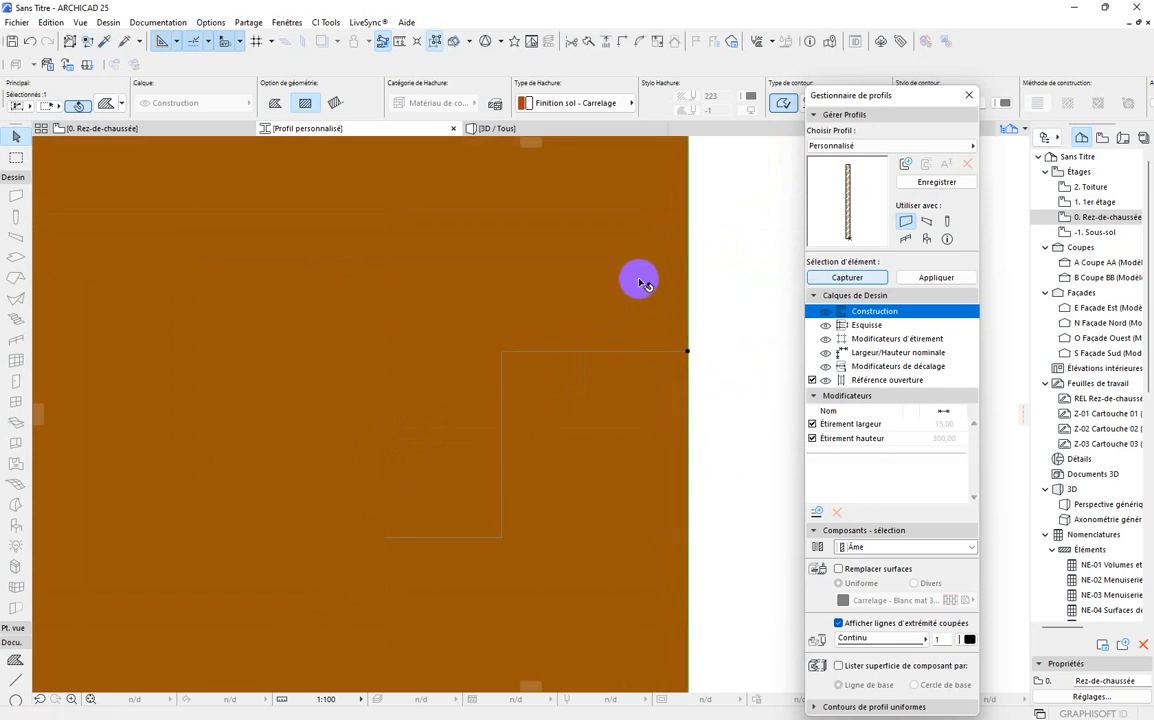
Insert two more nodes in the fill's right edge, snapped to the upper polyline's lower and inner corners, to form the first step.
{"action": "scroll", "coordinate": [639, 277], "scroll_direction": "down", "scroll_amount": 2}
{"action": "left_click", "coordinate": [662, 450]}
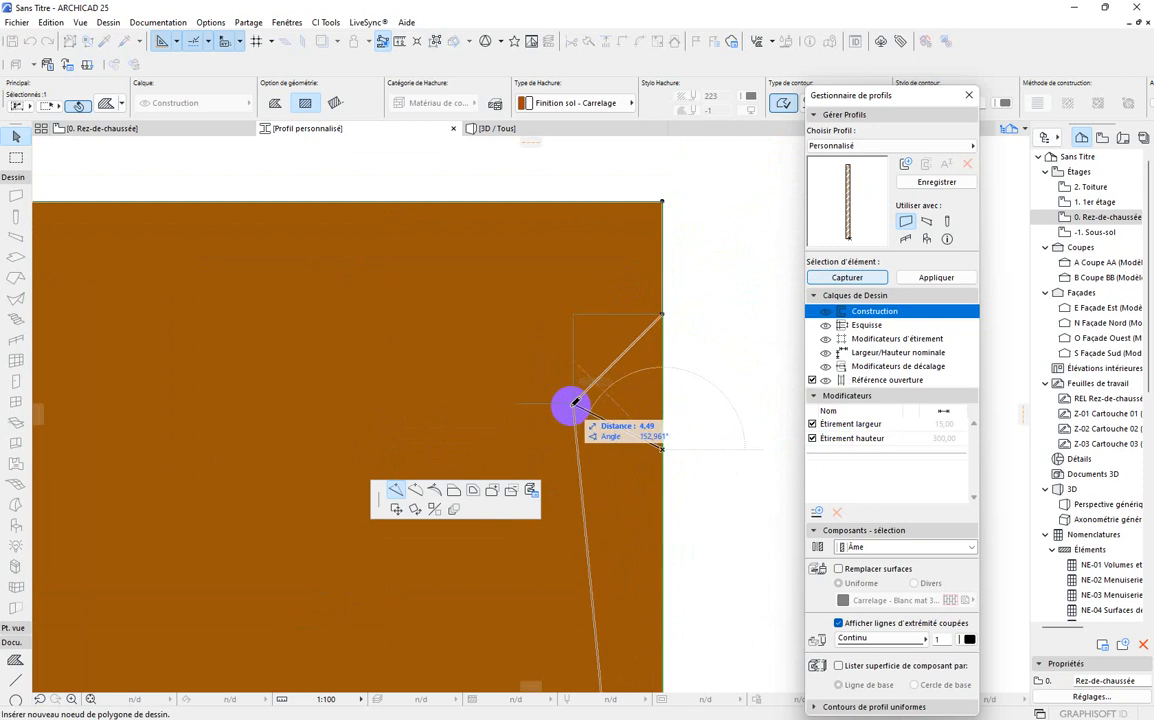
{"action": "left_click", "coordinate": [573, 403]}
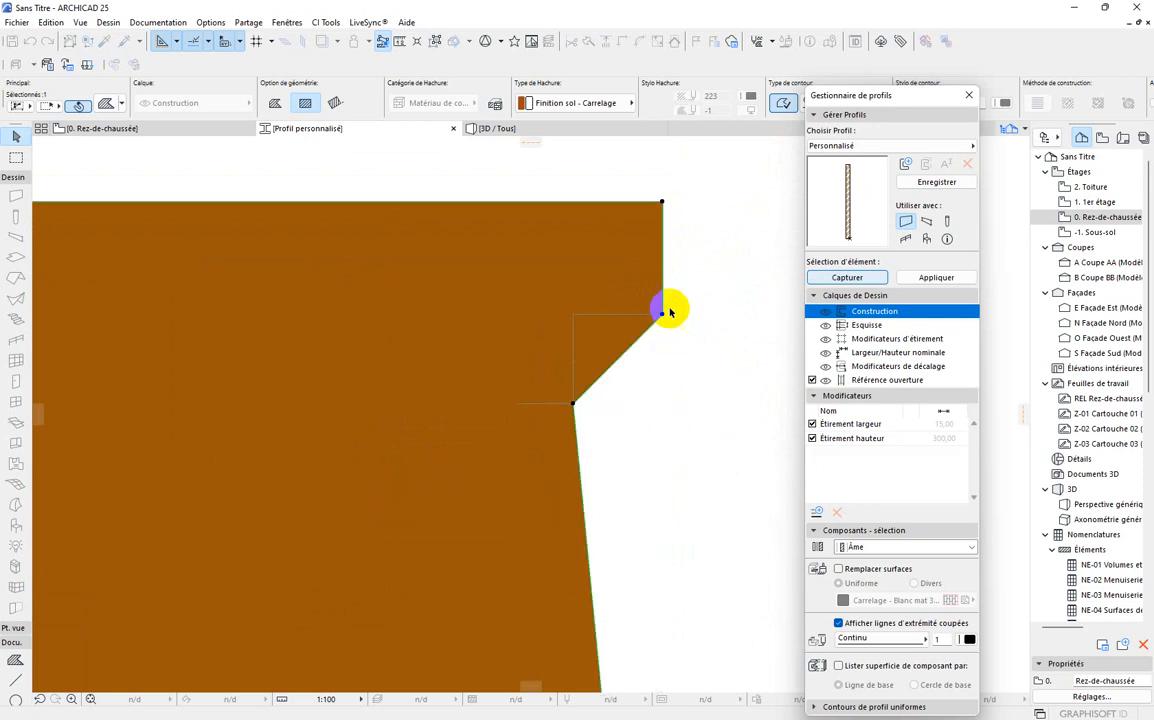
{"action": "left_click", "coordinate": [617, 356]}
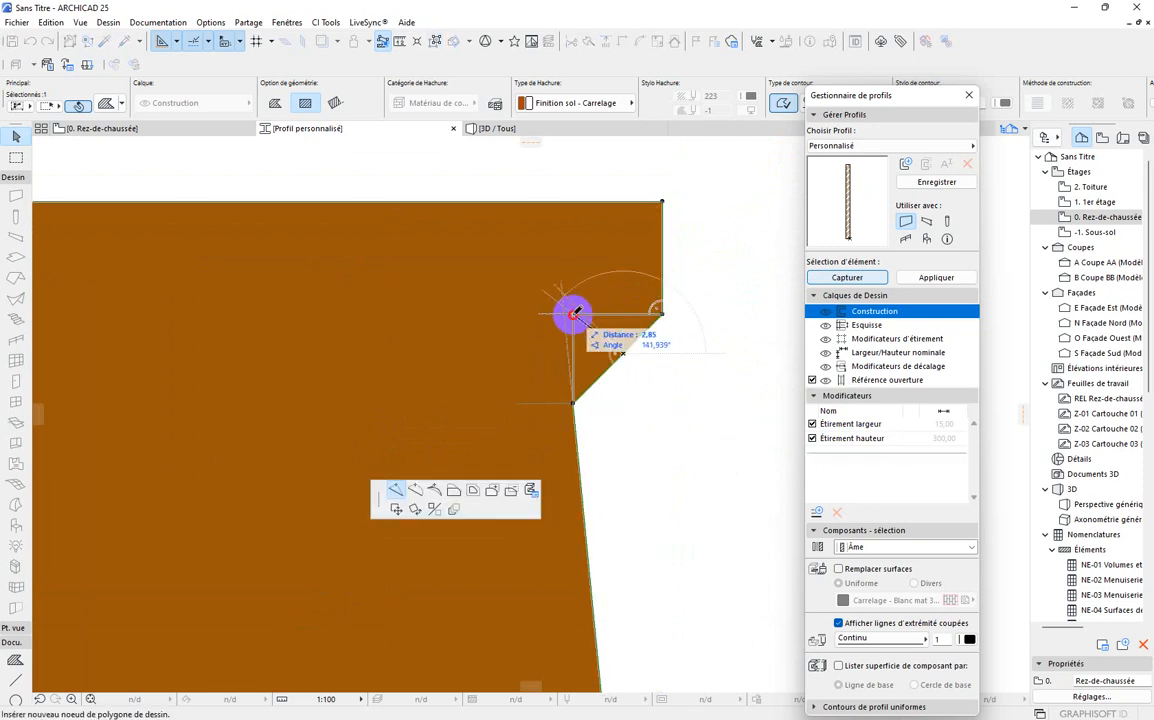
{"action": "left_click", "coordinate": [583, 316]}
Insert two nodes in the fill's sloped right edge, snapped to the lower polyline's corner and inner end, to form a bottom ledge.
{"action": "scroll", "coordinate": [665, 320], "scroll_direction": "down", "scroll_amount": 3}
{"action": "scroll", "coordinate": [645, 385], "scroll_direction": "up", "scroll_amount": 2}
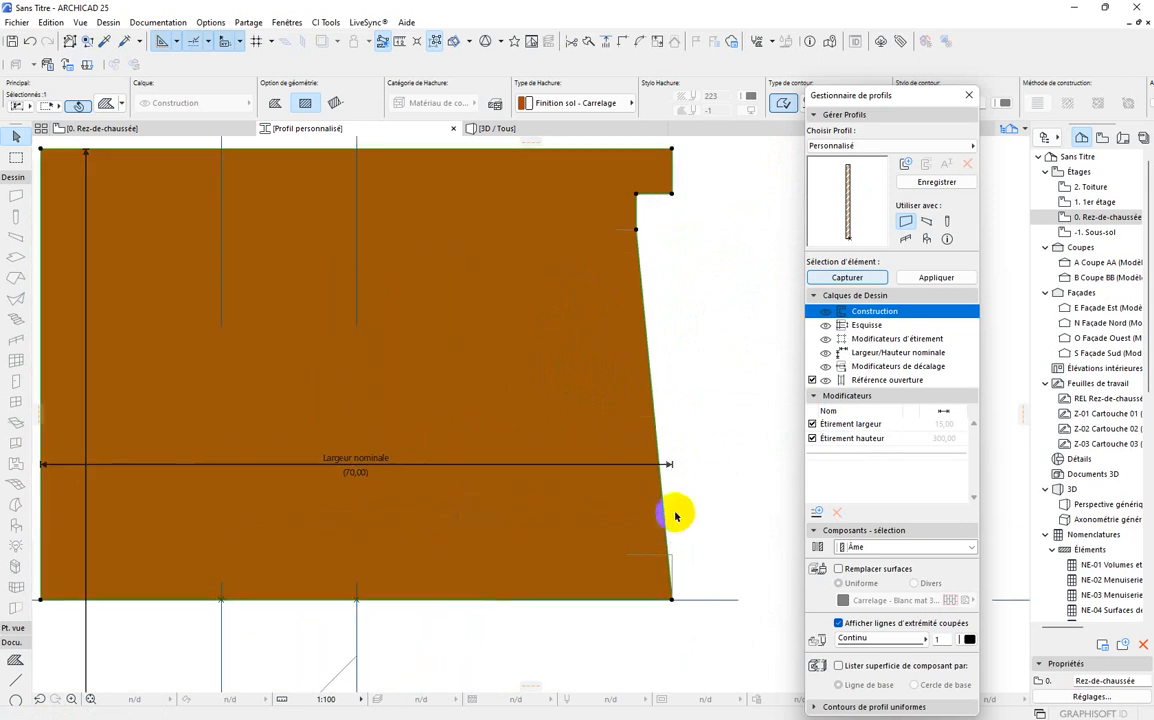
{"action": "left_click", "coordinate": [665, 527]}
{"action": "scroll", "coordinate": [677, 545], "scroll_direction": "up", "scroll_amount": 2}
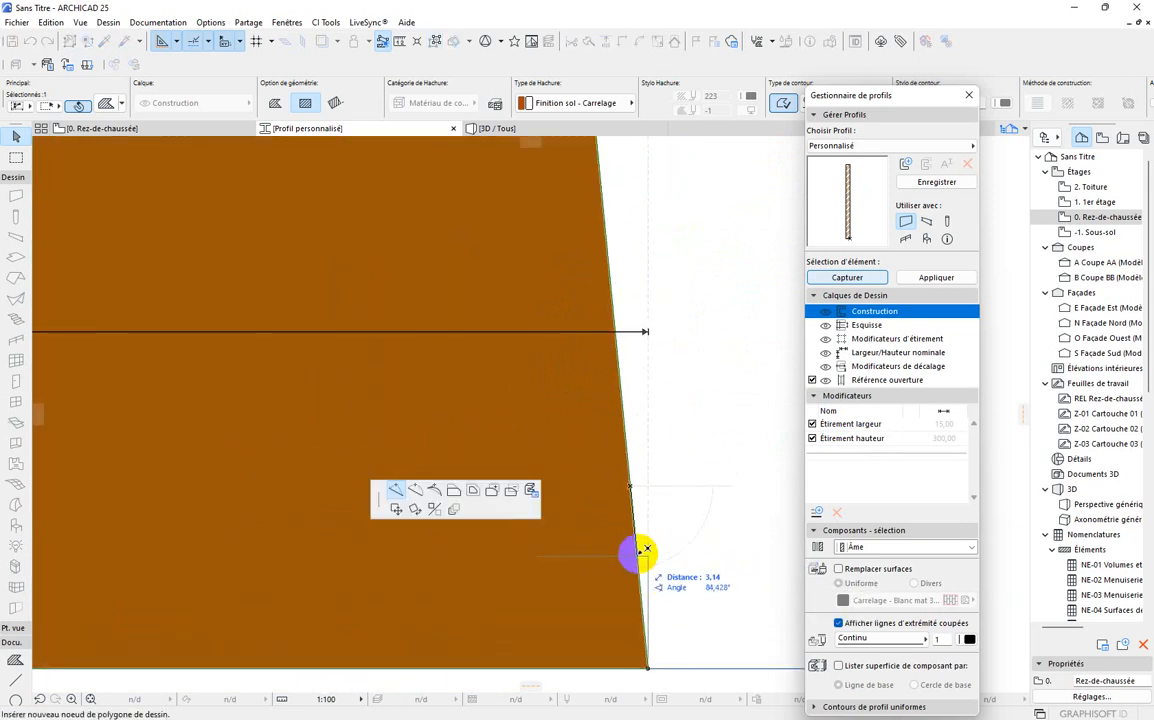
{"action": "left_click", "coordinate": [647, 555]}
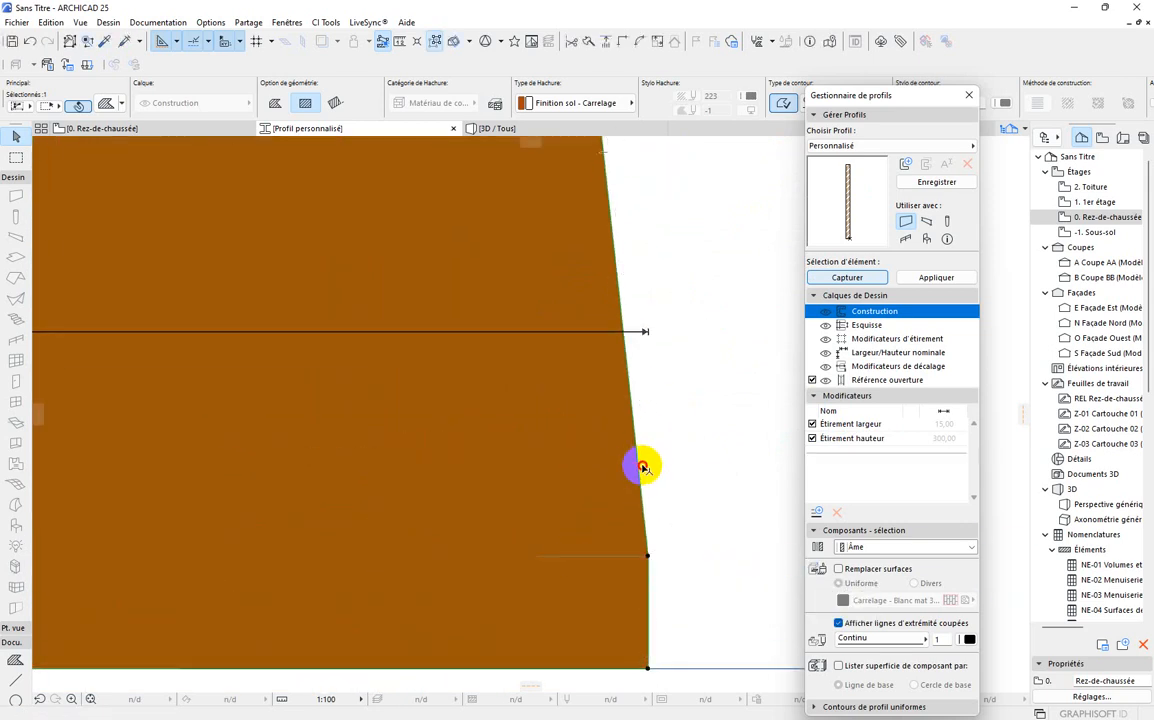
{"action": "left_click", "coordinate": [643, 467]}
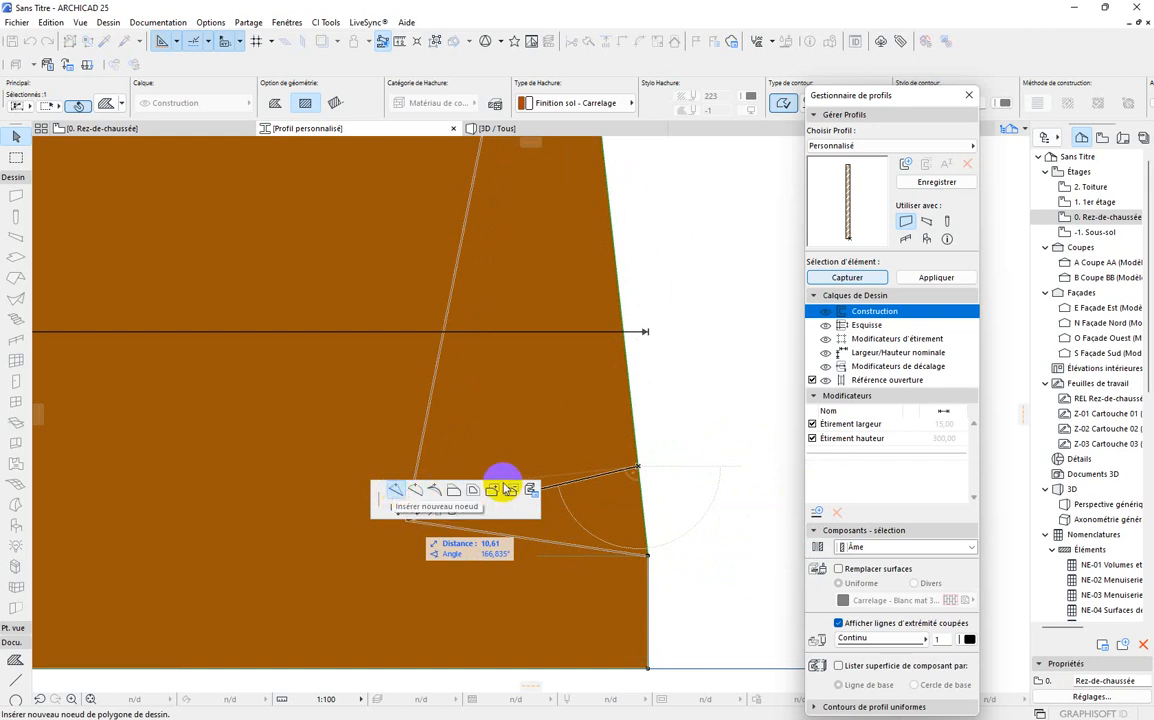
{"action": "scroll", "coordinate": [698, 446], "scroll_direction": "down", "scroll_amount": 5}
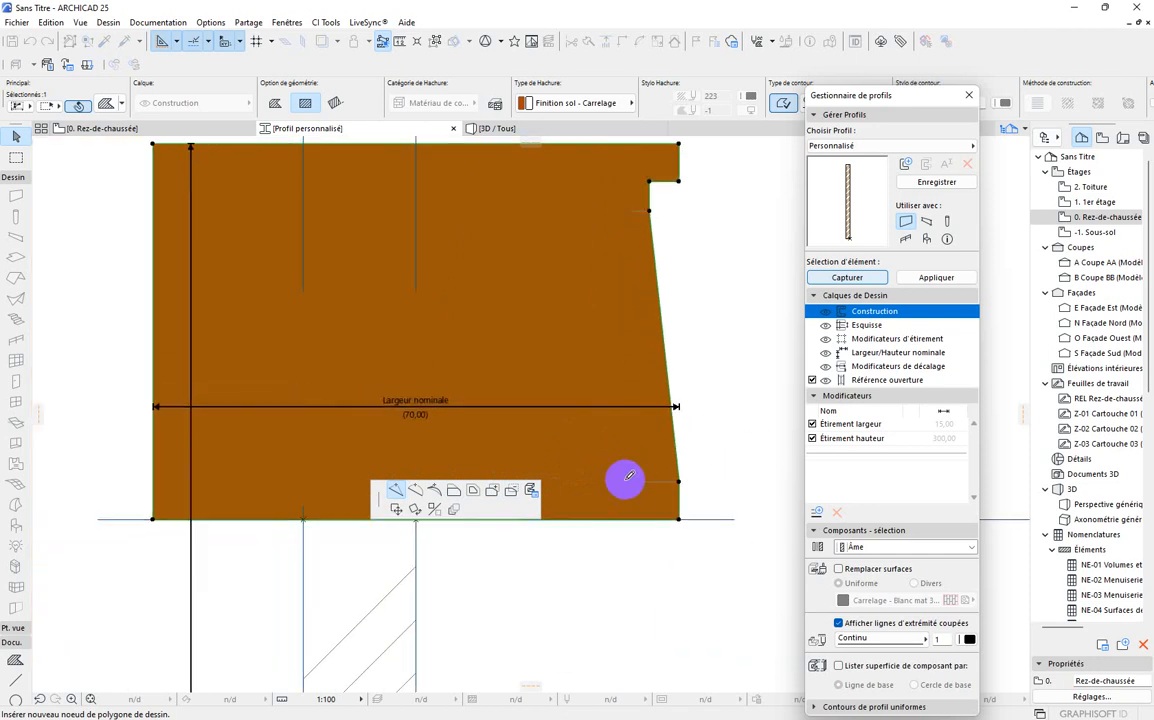
{"action": "scroll", "coordinate": [626, 480], "scroll_direction": "up", "scroll_amount": 5}
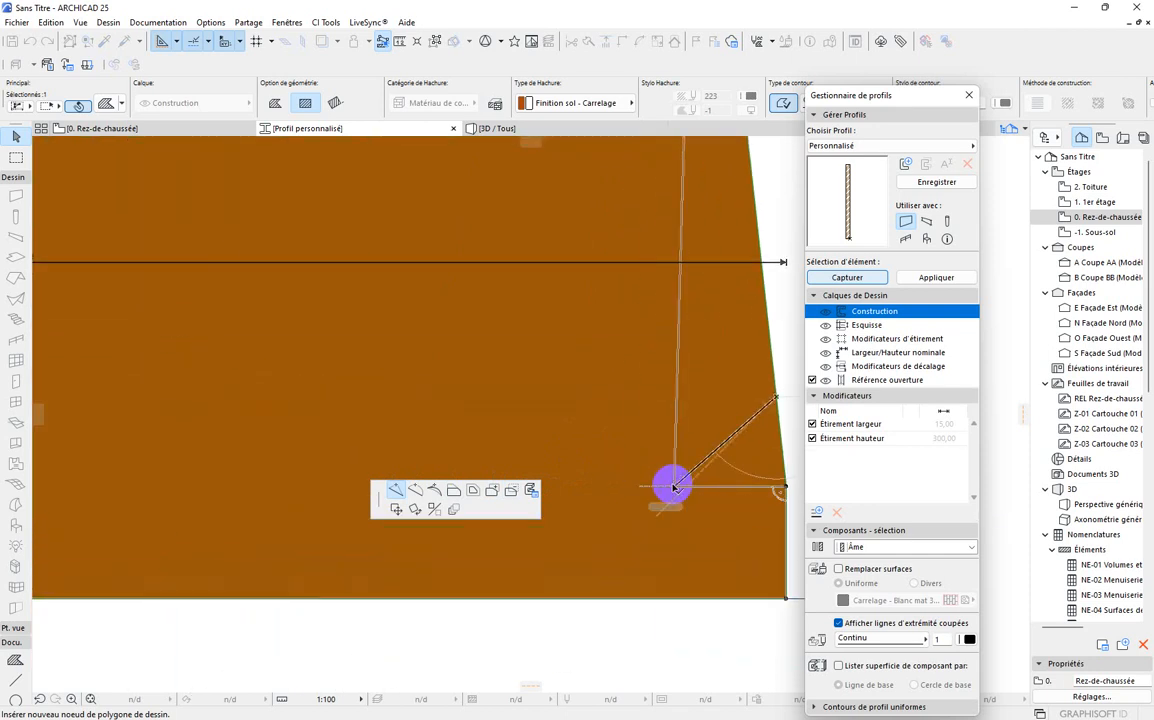
{"action": "left_click", "coordinate": [675, 483]}
Offset the top edge of the fill's bottom ledge upward by about 5 cm.
{"action": "scroll", "coordinate": [680, 486], "scroll_direction": "down", "scroll_amount": 2}
{"action": "scroll", "coordinate": [693, 494], "scroll_direction": "down", "scroll_amount": 3}
{"action": "scroll", "coordinate": [692, 482], "scroll_direction": "up", "scroll_amount": 2}
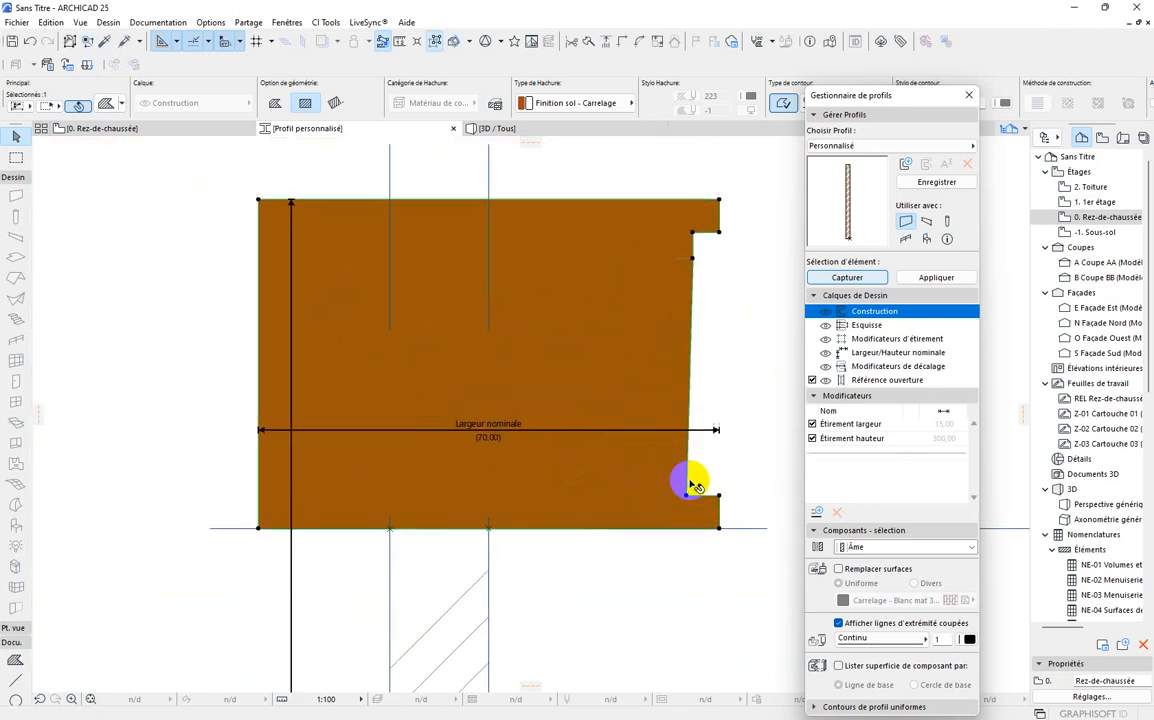
{"action": "left_click", "coordinate": [702, 505]}
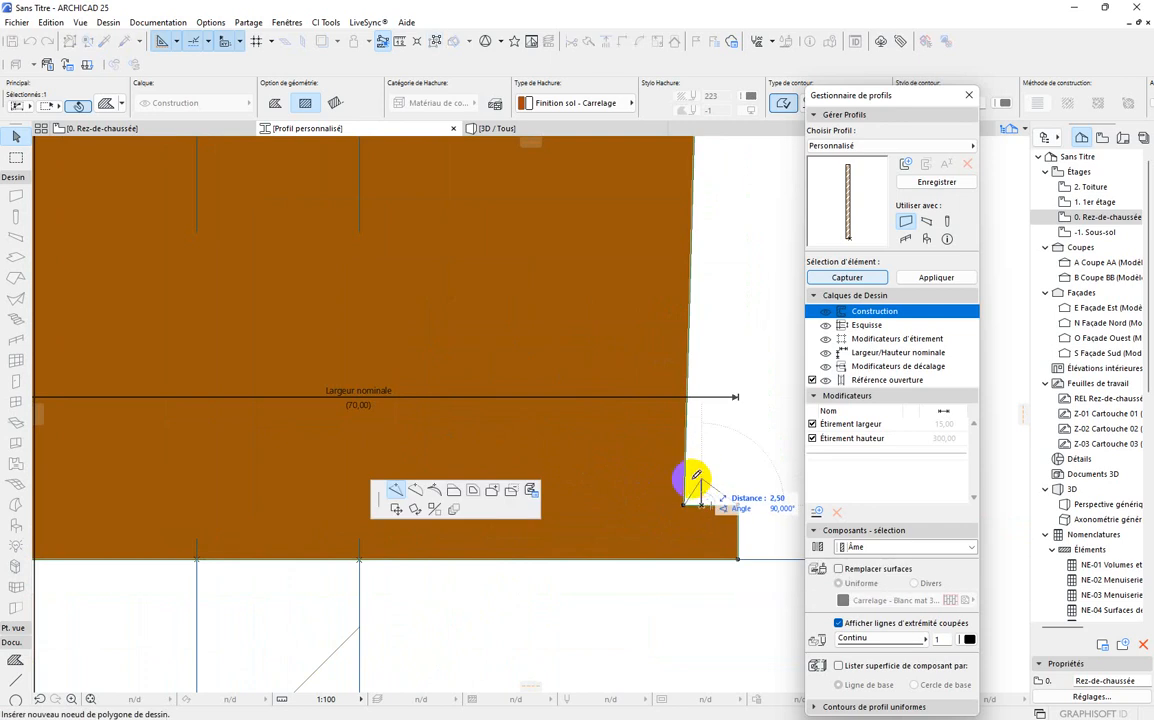
{"action": "left_click", "coordinate": [452, 489]}
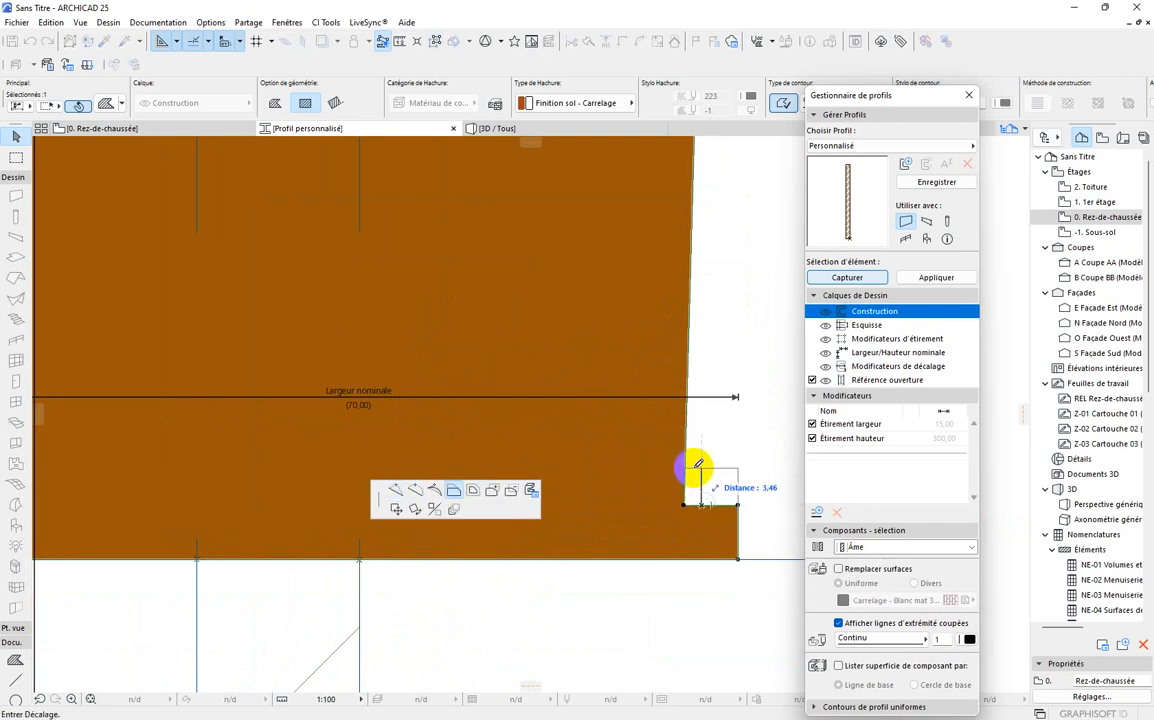
{"action": "left_click", "coordinate": [698, 460]}
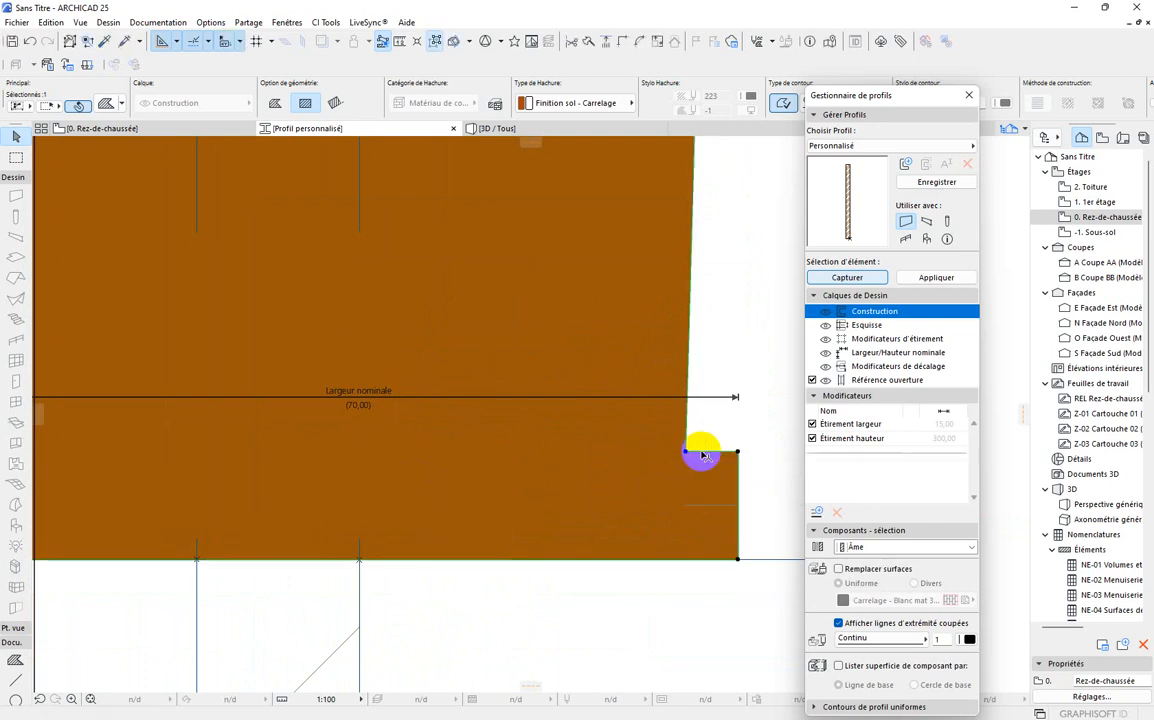
Insert a node at the upper polyline's inner end to form the fill's second step beneath the first one.
{"action": "scroll", "coordinate": [716, 551], "scroll_direction": "down", "scroll_amount": 3}
{"action": "scroll", "coordinate": [734, 540], "scroll_direction": "up", "scroll_amount": 3}
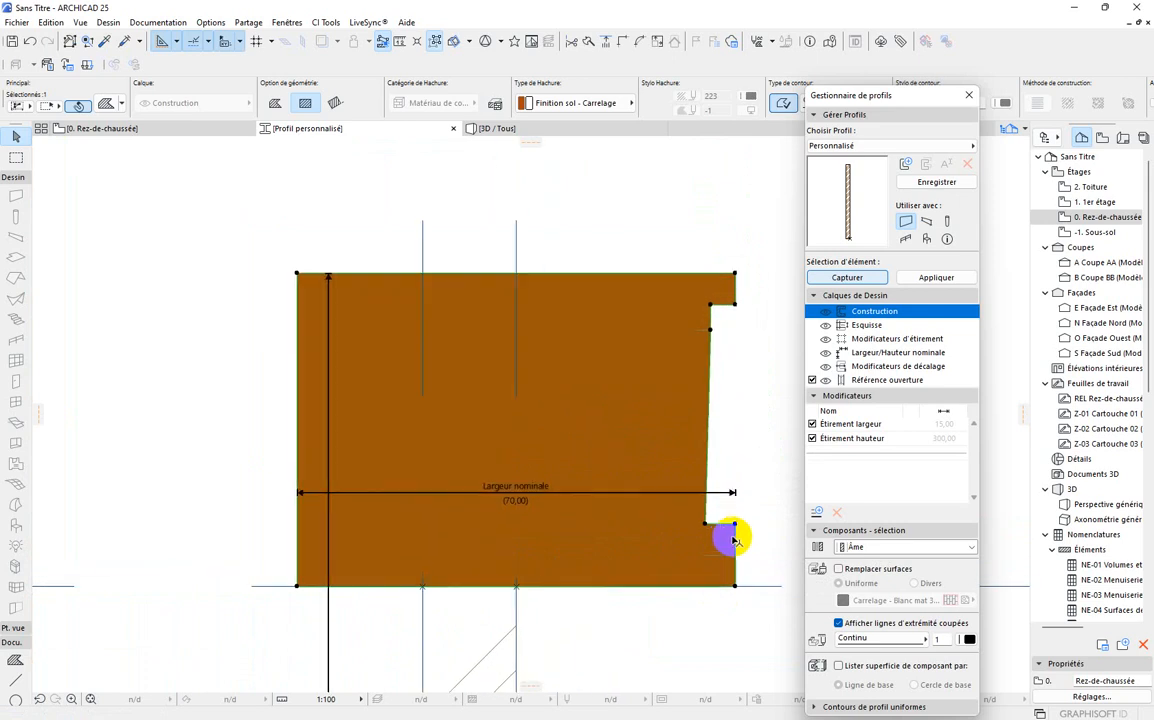
{"action": "scroll", "coordinate": [717, 491], "scroll_direction": "up", "scroll_amount": 1}
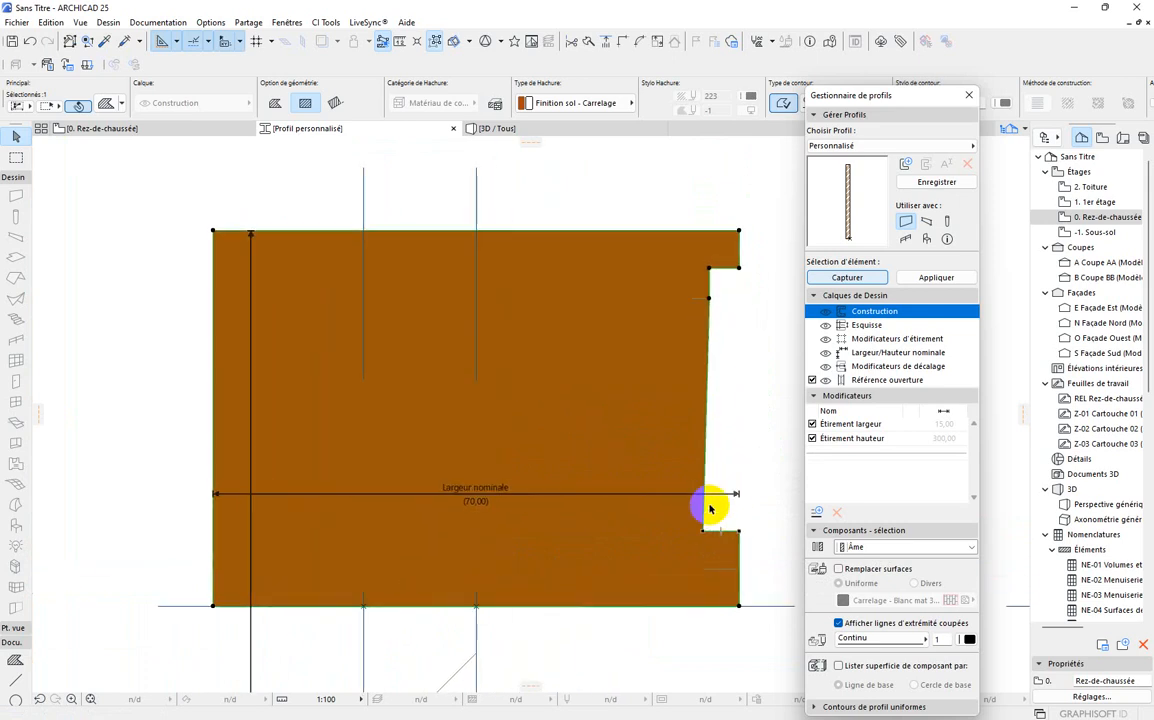
{"action": "scroll", "coordinate": [705, 525], "scroll_direction": "down", "scroll_amount": 3}
{"action": "scroll", "coordinate": [700, 495], "scroll_direction": "up", "scroll_amount": 2}
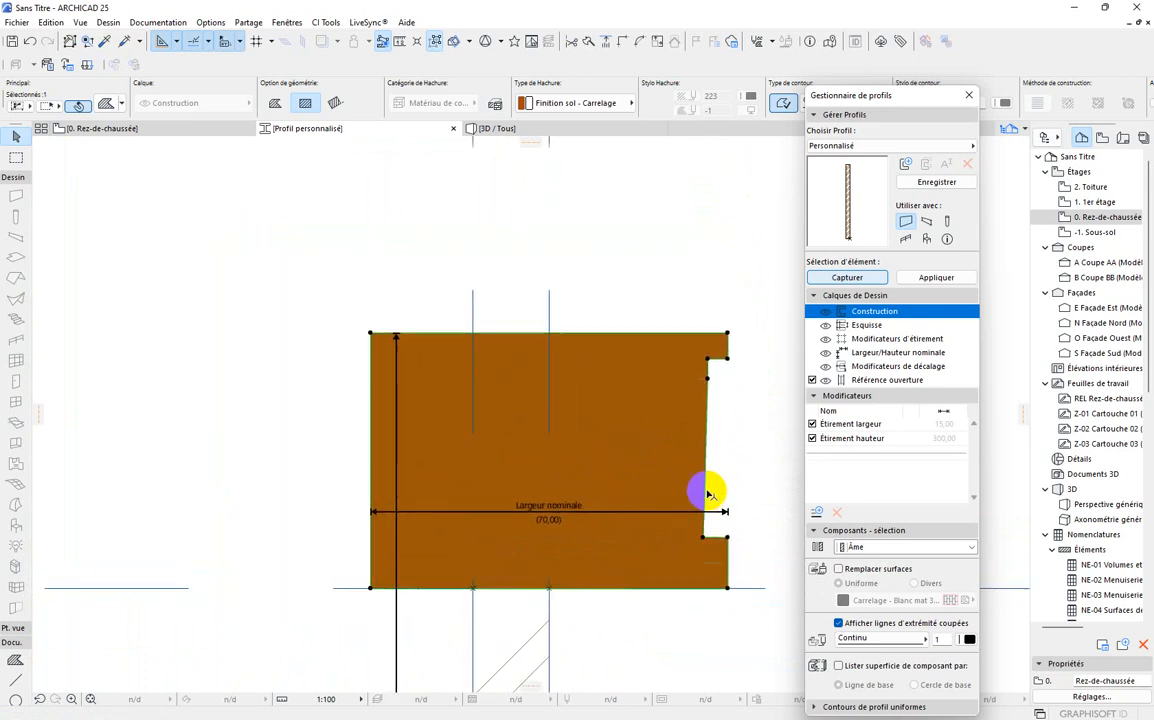
{"action": "left_click", "coordinate": [707, 364]}
{"action": "scroll", "coordinate": [687, 349], "scroll_direction": "up", "scroll_amount": 4}
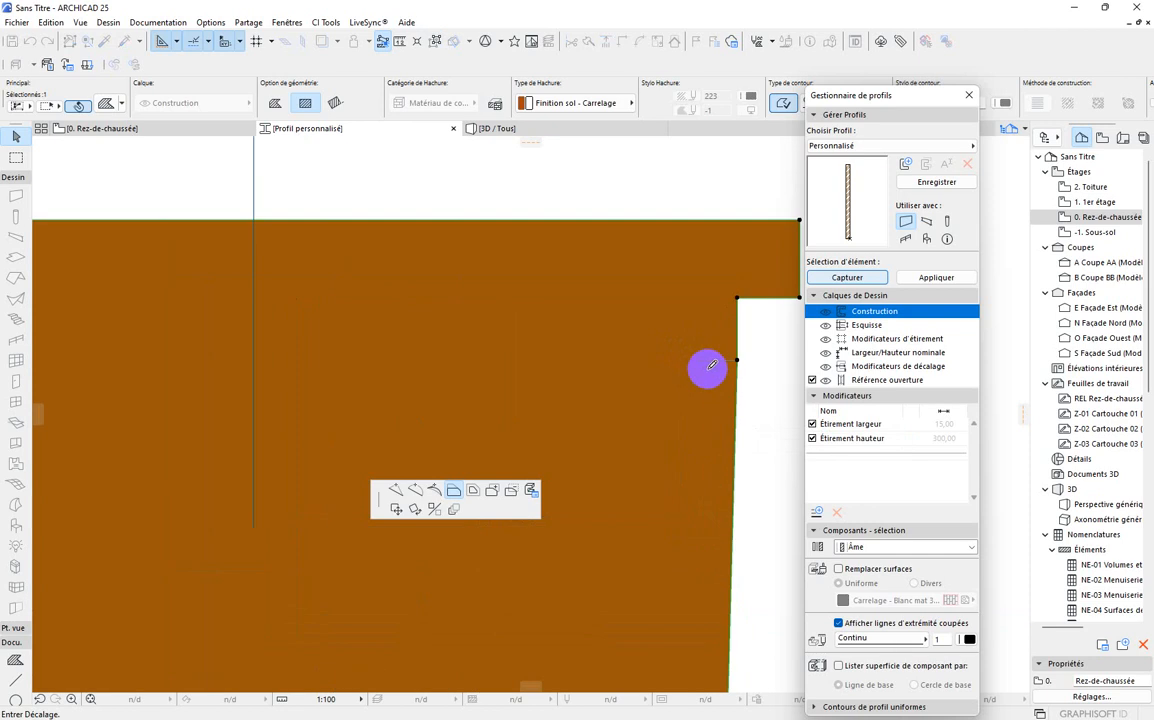
Offset the bottom ledge's top edge back down to the lower guide polyline.
{"action": "scroll", "coordinate": [700, 340], "scroll_direction": "down", "scroll_amount": 5}
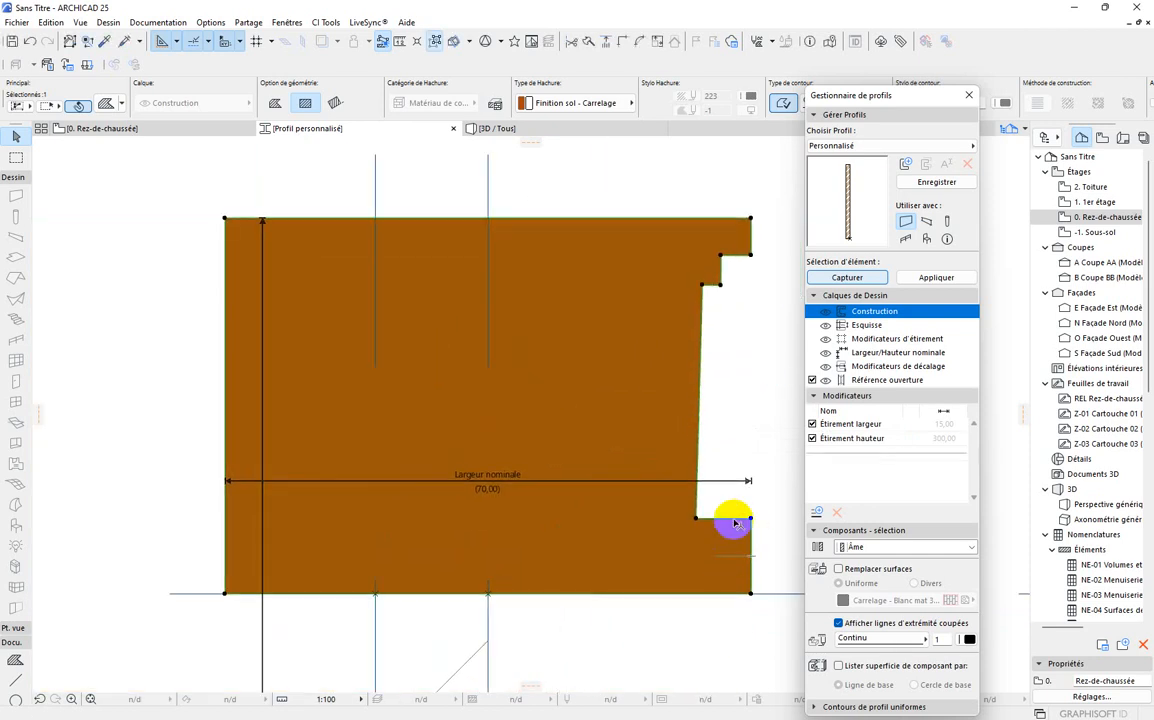
{"action": "left_click", "coordinate": [735, 519]}
{"action": "left_click", "coordinate": [748, 555]}
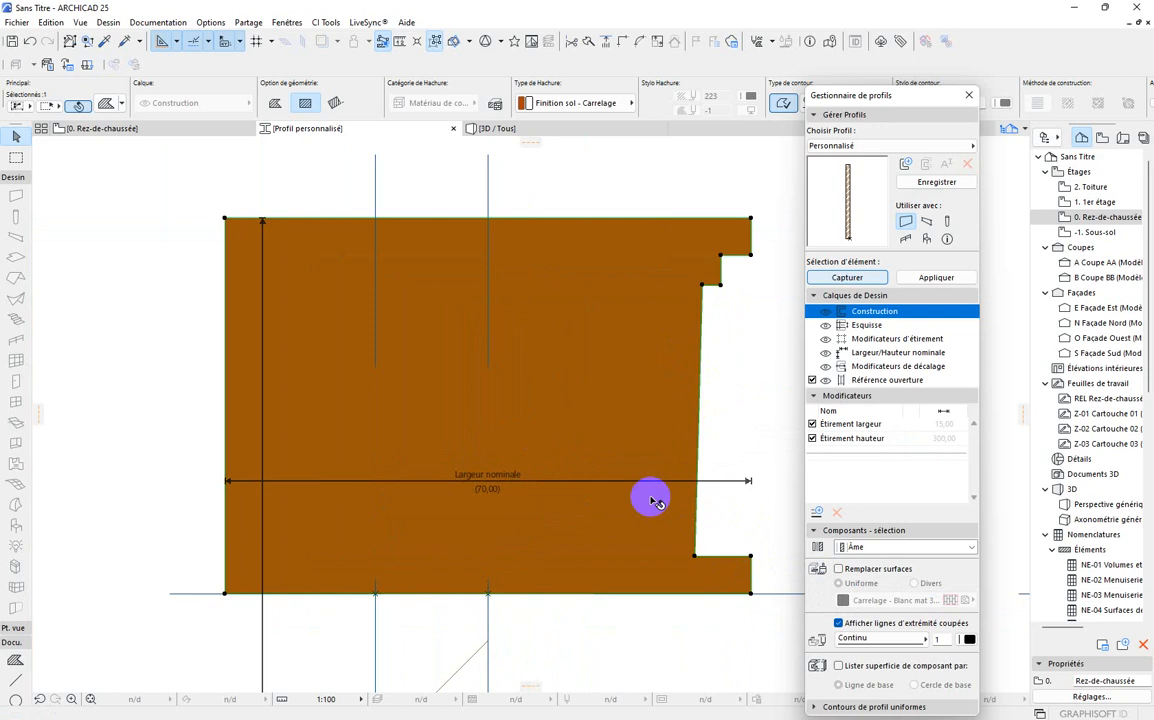
Offset the bottom ledge's outer vertical edge inward by about 14.5 cm, past the sloped edge above it.
{"action": "scroll", "coordinate": [675, 528], "scroll_direction": "up", "scroll_amount": 1}
{"action": "scroll", "coordinate": [675, 525], "scroll_direction": "down", "scroll_amount": 3}
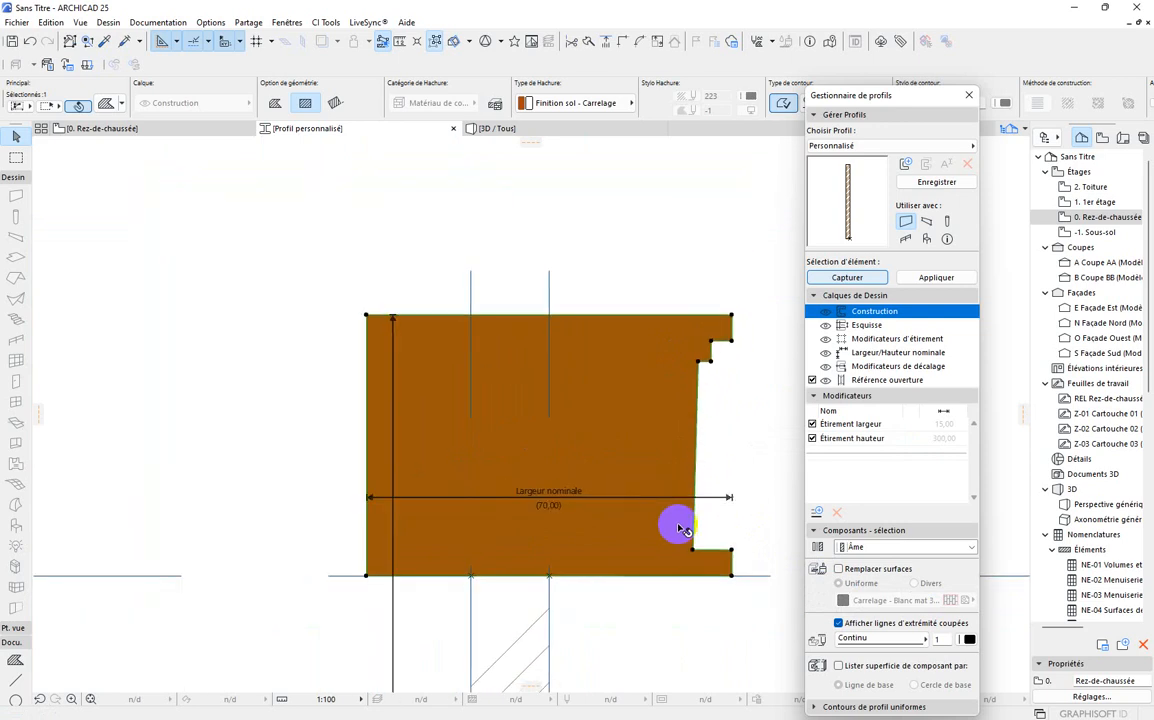
{"action": "left_click", "coordinate": [733, 561]}
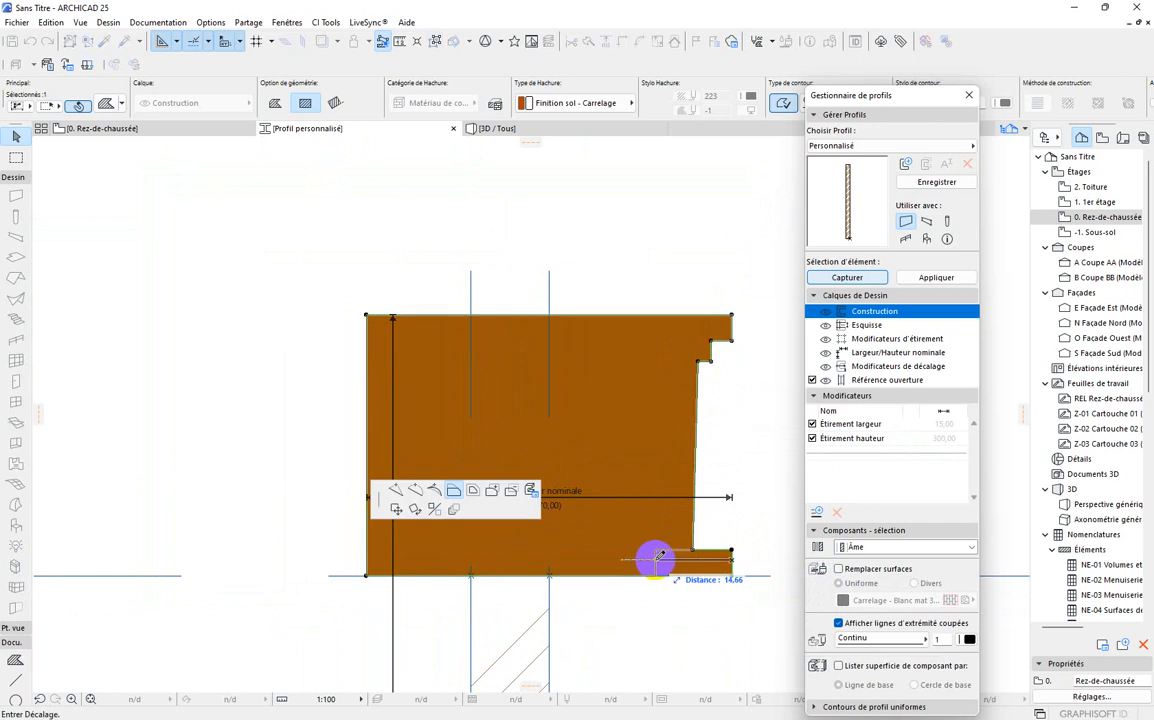
{"action": "left_click", "coordinate": [658, 558]}
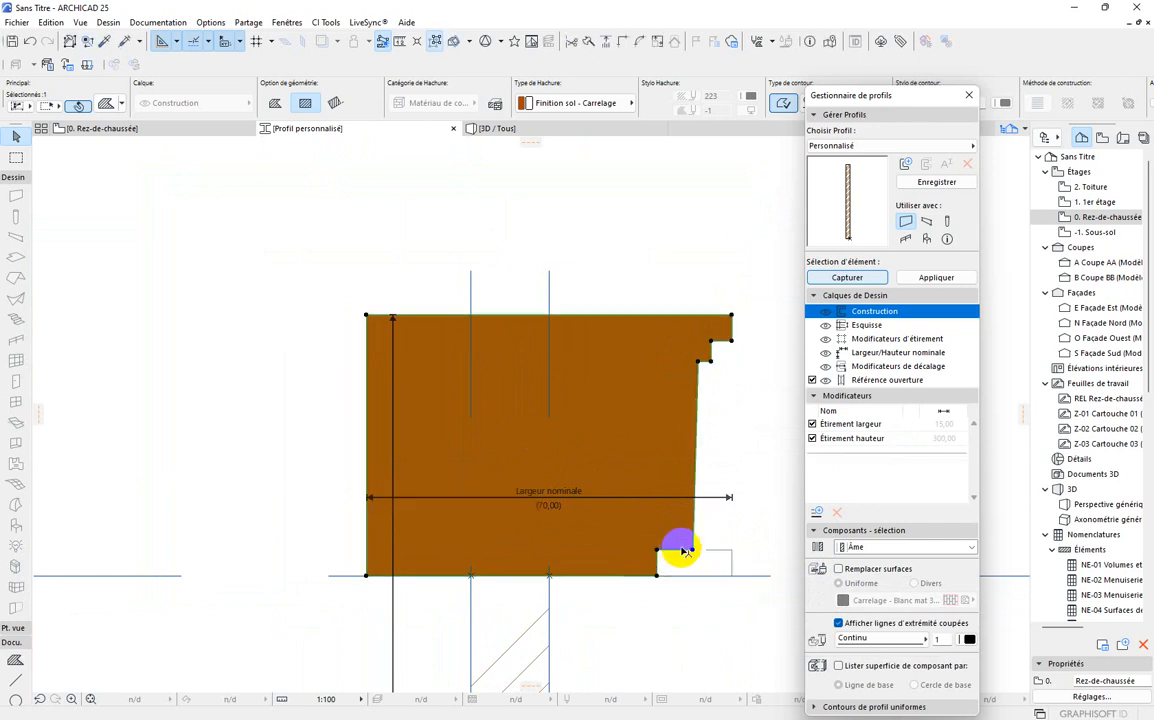
{"action": "scroll", "coordinate": [675, 549], "scroll_direction": "up", "scroll_amount": 3}
{"action": "scroll", "coordinate": [602, 527], "scroll_direction": "down", "scroll_amount": 3}
{"action": "scroll", "coordinate": [602, 527], "scroll_direction": "up", "scroll_amount": 2}
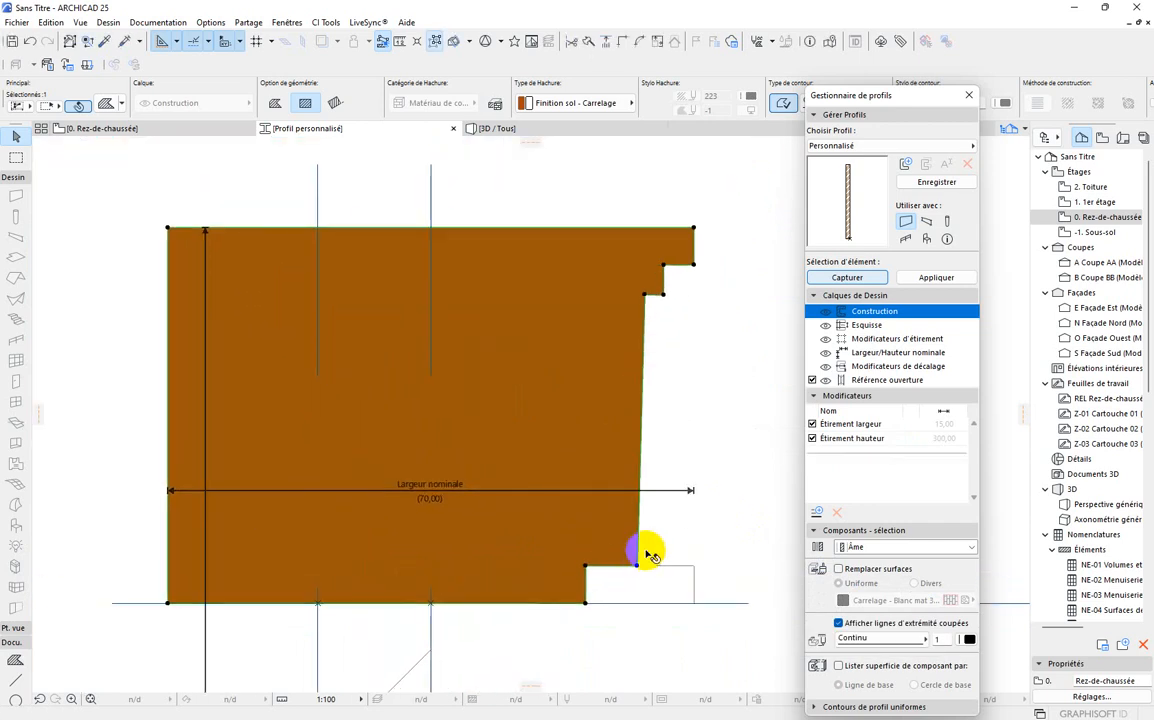
{"action": "left_click", "coordinate": [637, 566]}
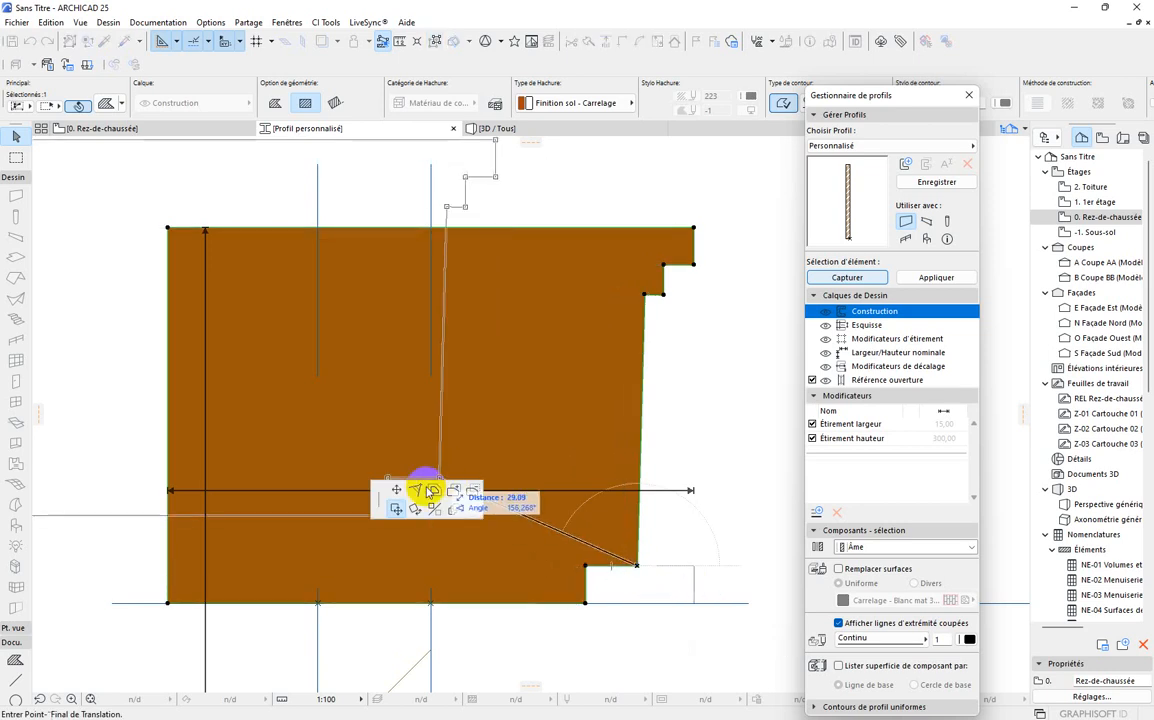
{"action": "key", "text": "Escape"}
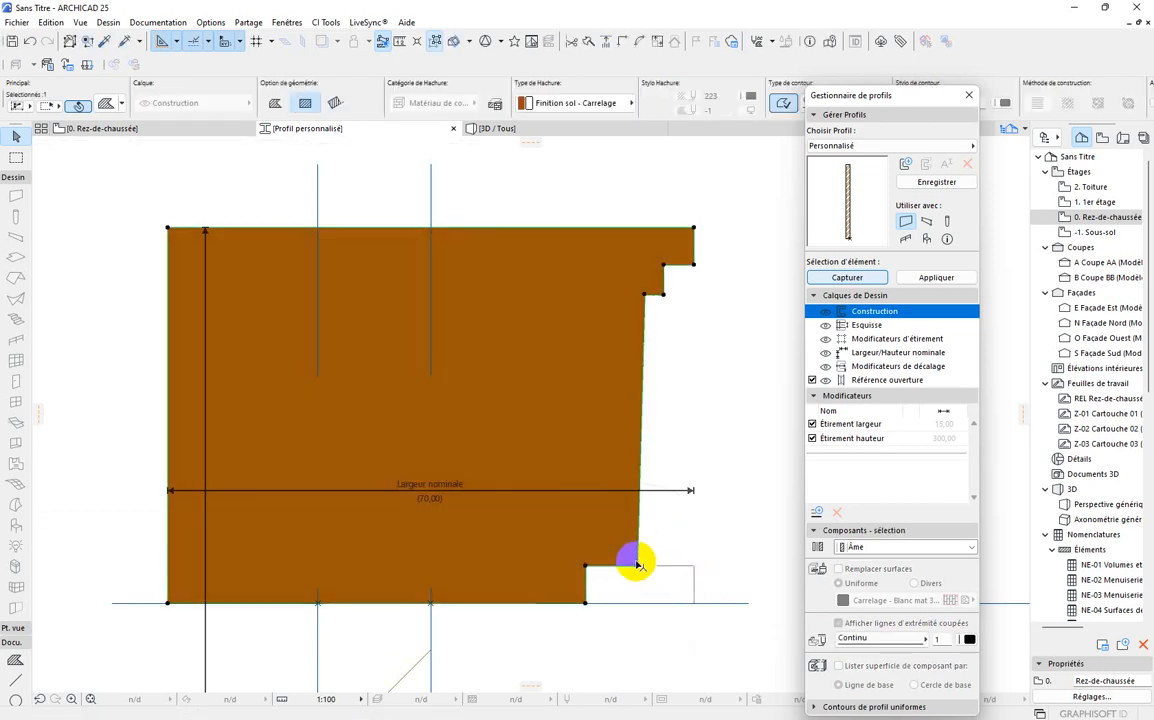
Move the sloped edge's lower node inward about 3 cm and offset the bottom ledge's outer vertical edge inward about 3 cm.
{"action": "left_click", "coordinate": [637, 566]}
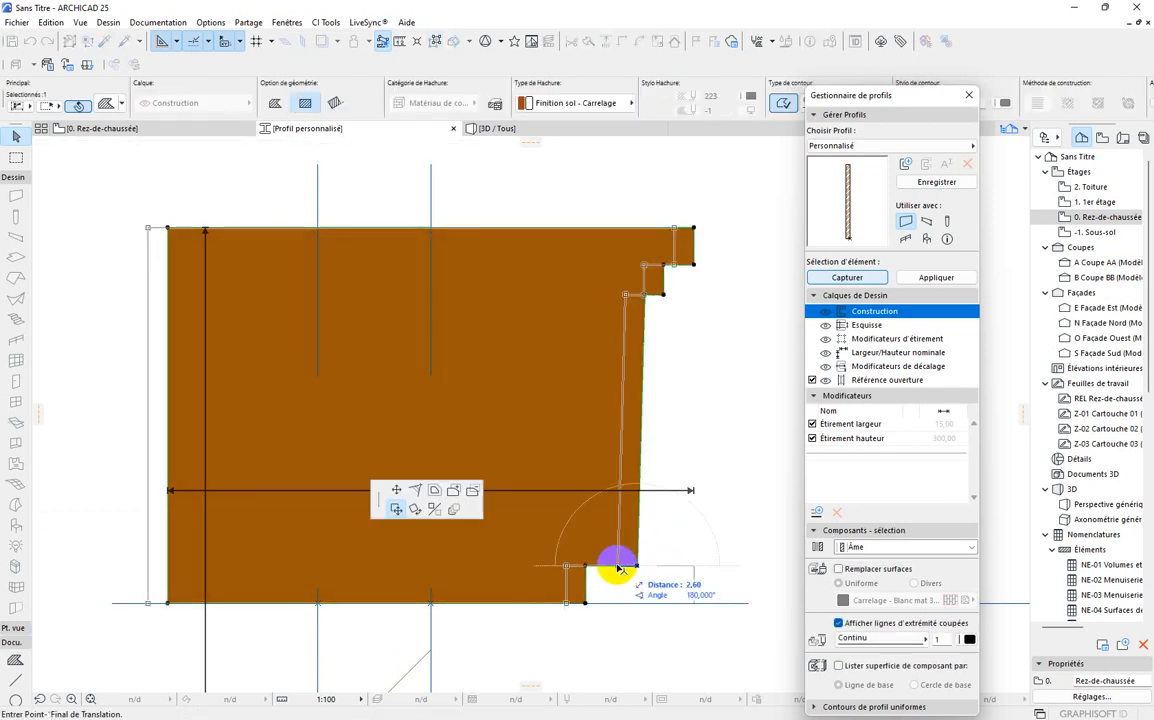
{"action": "left_click", "coordinate": [396, 492]}
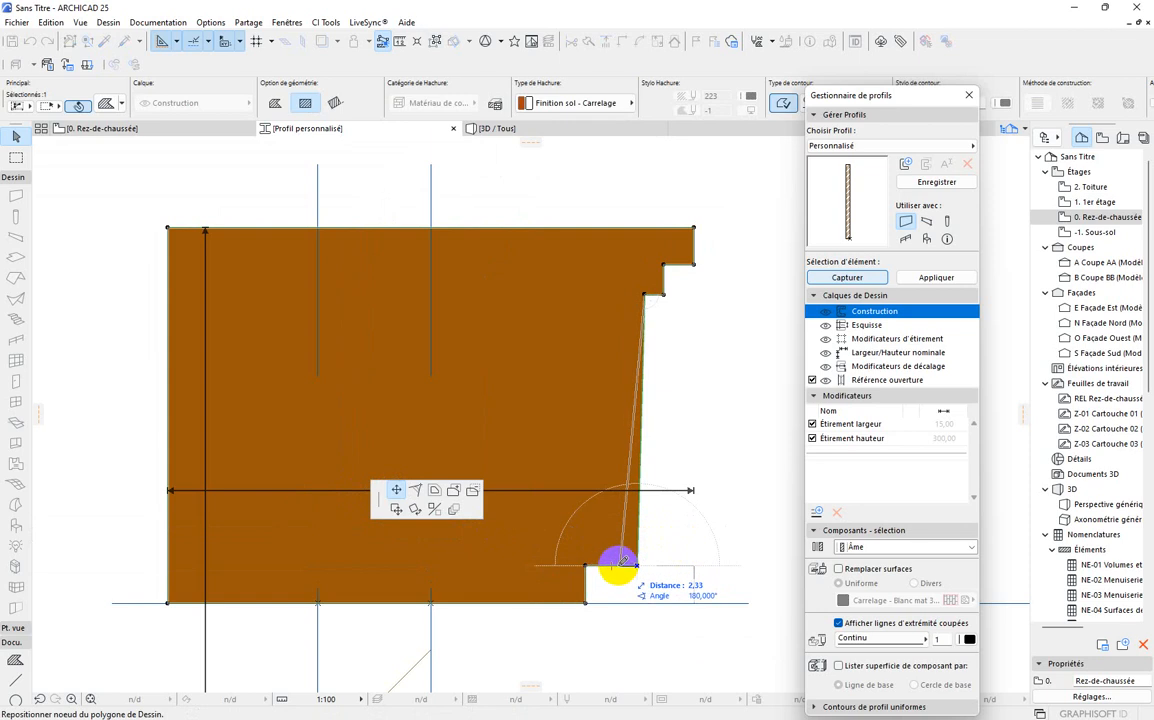
{"action": "left_click", "coordinate": [613, 568]}
{"action": "scroll", "coordinate": [690, 580], "scroll_direction": "down", "scroll_amount": 3}
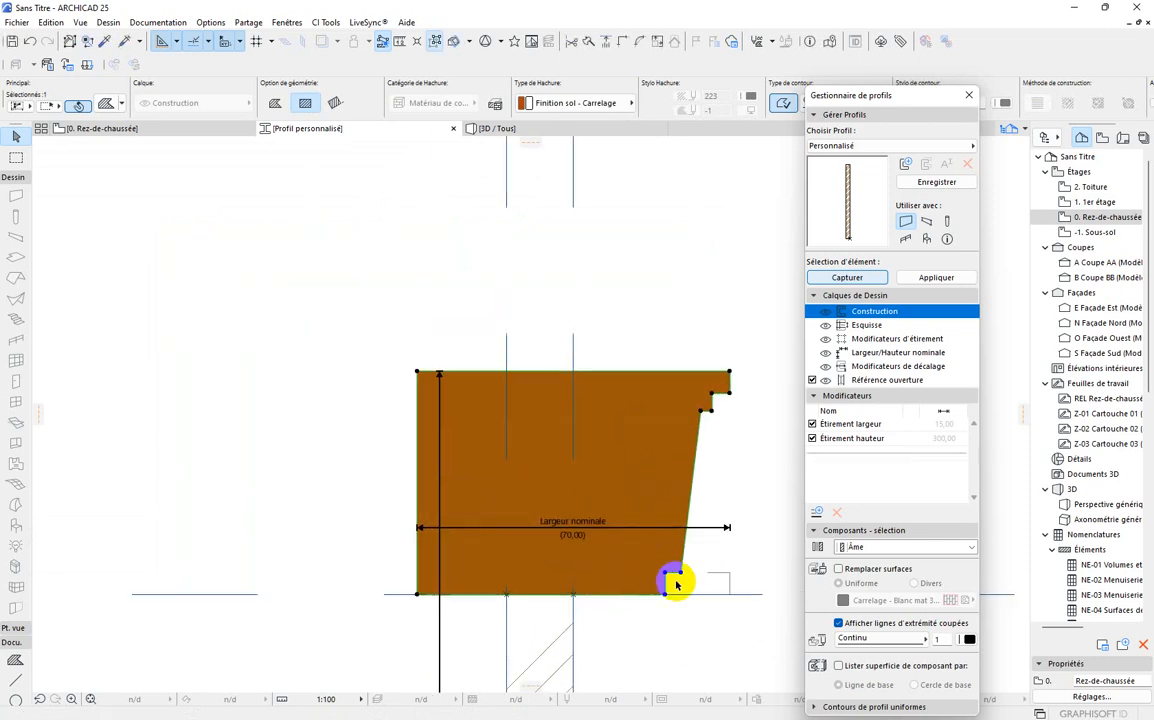
{"action": "scroll", "coordinate": [673, 585], "scroll_direction": "up", "scroll_amount": 2}
{"action": "left_click", "coordinate": [673, 585]}
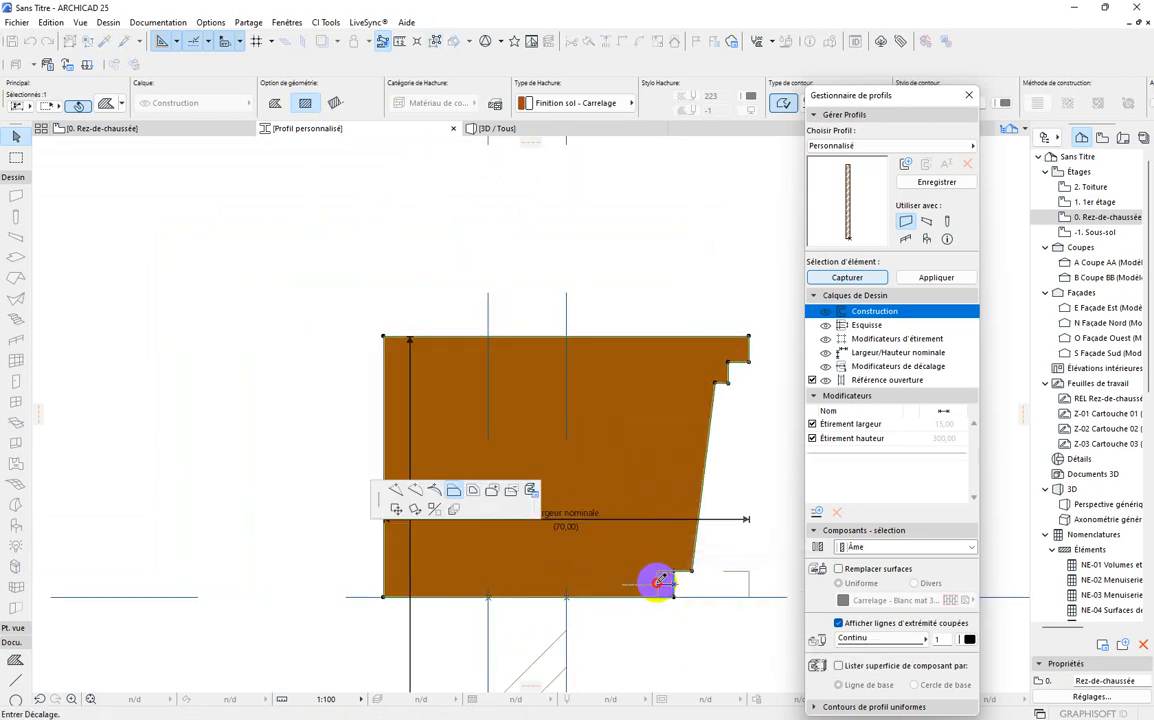
{"action": "left_click", "coordinate": [658, 582]}
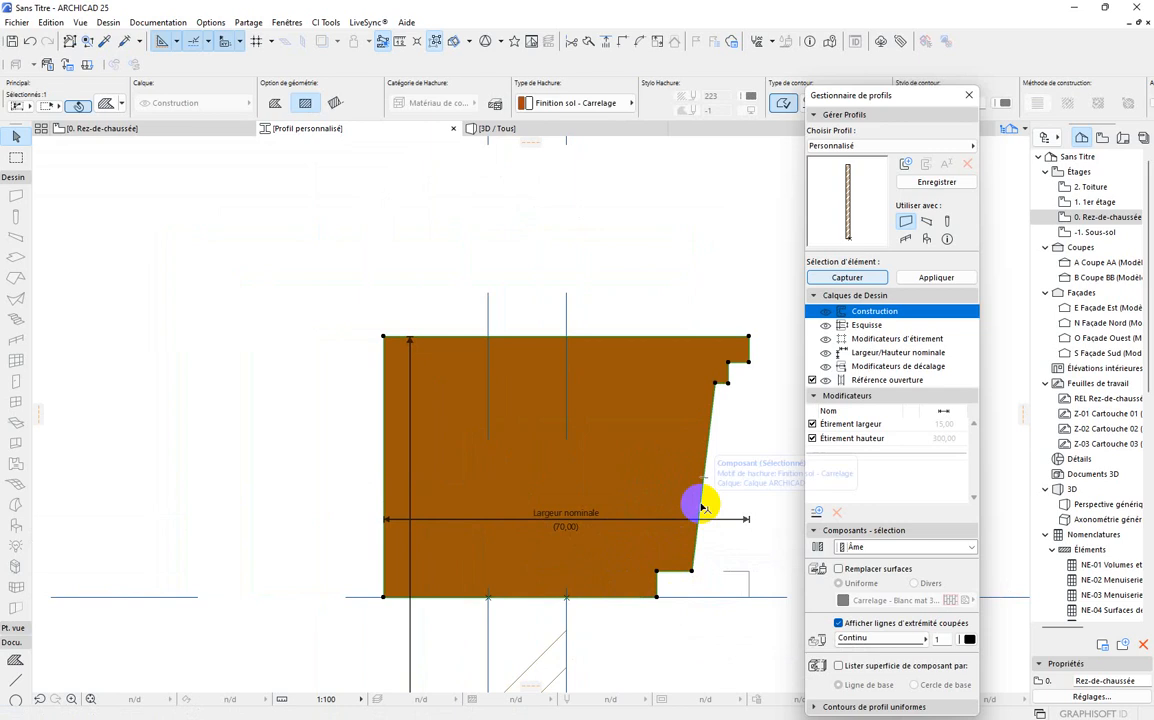
Move the sloped edge's lower node another 3.3 cm or so inward and offset the bottom ledge's vertical edge inward about 2 cm.
{"action": "left_click", "coordinate": [690, 571]}
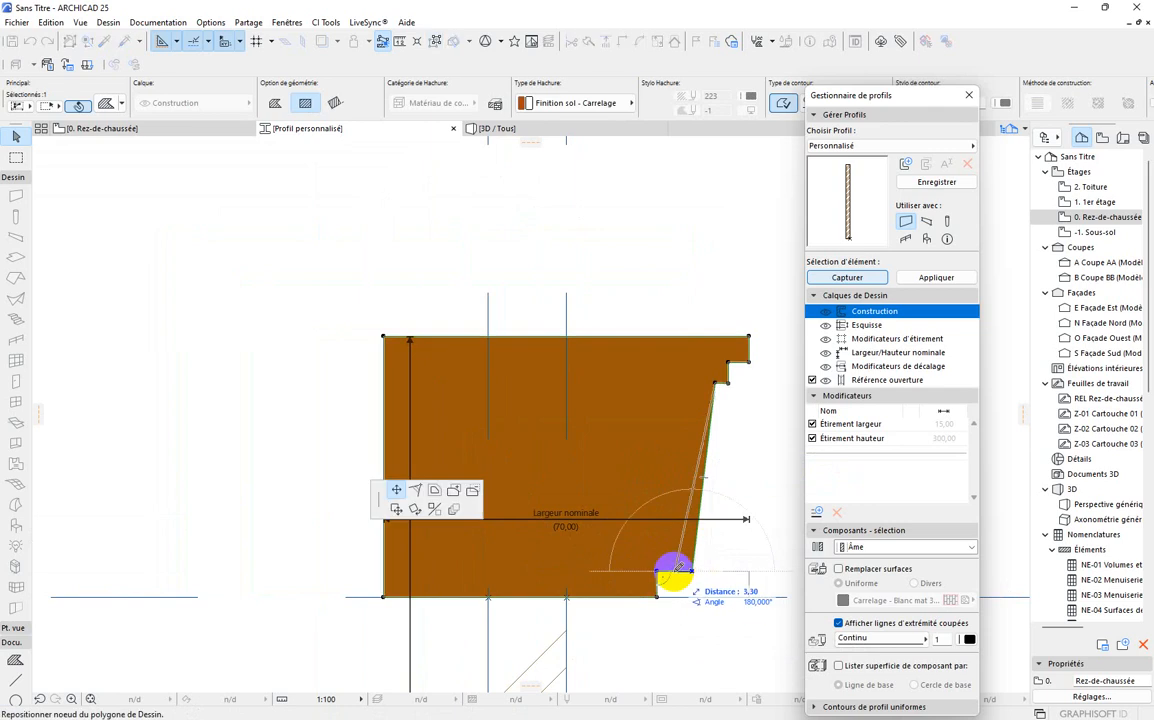
{"action": "left_click", "coordinate": [675, 569]}
{"action": "left_click", "coordinate": [656, 584]}
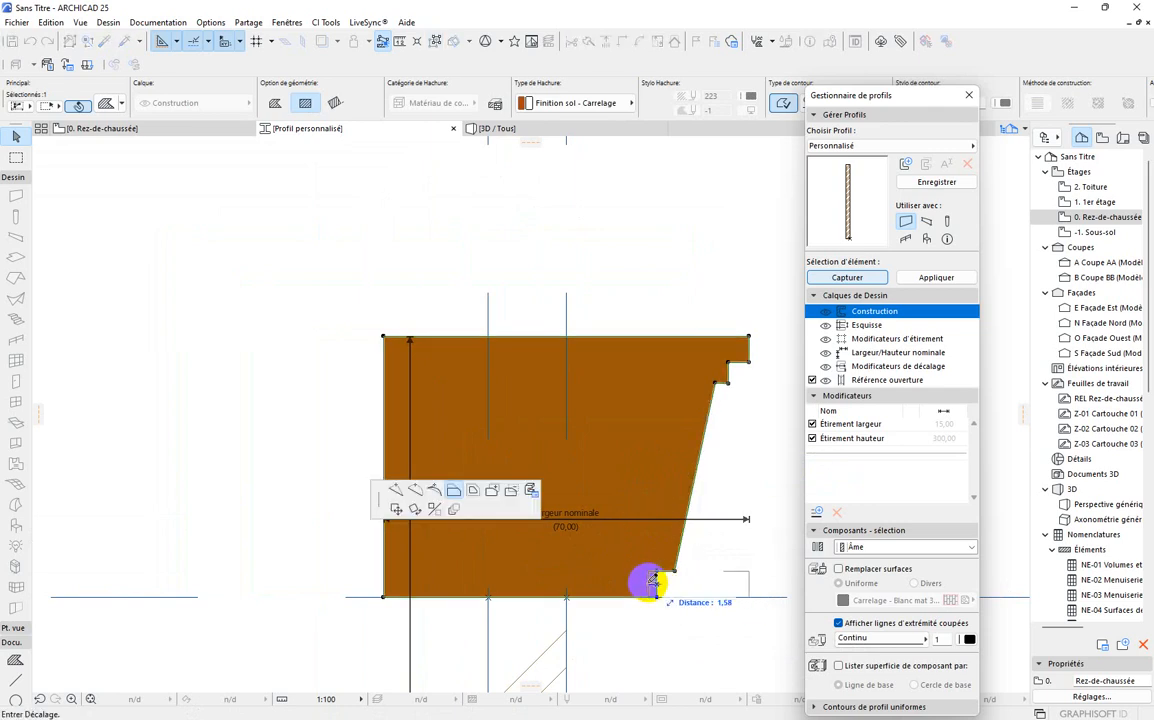
{"action": "left_click", "coordinate": [647, 584]}
Curve the sloped edge between the stepped top and the bottom ledge inward into a concave arc.
{"action": "left_click", "coordinate": [697, 487]}
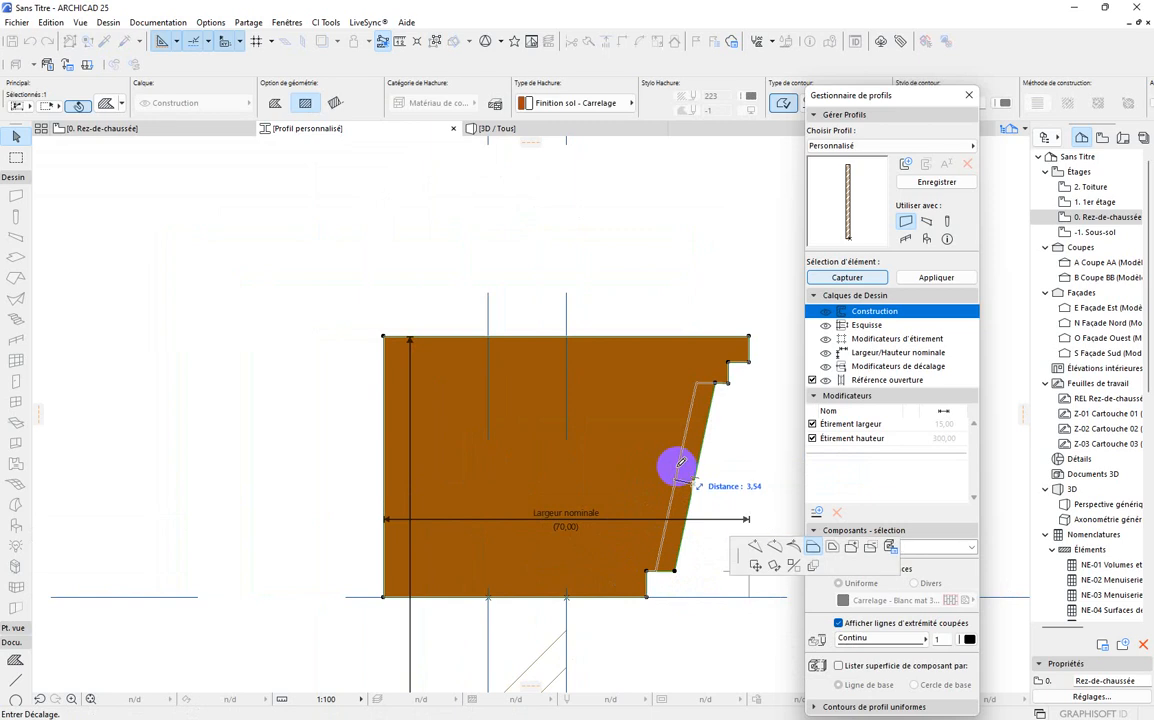
{"action": "left_click", "coordinate": [773, 545]}
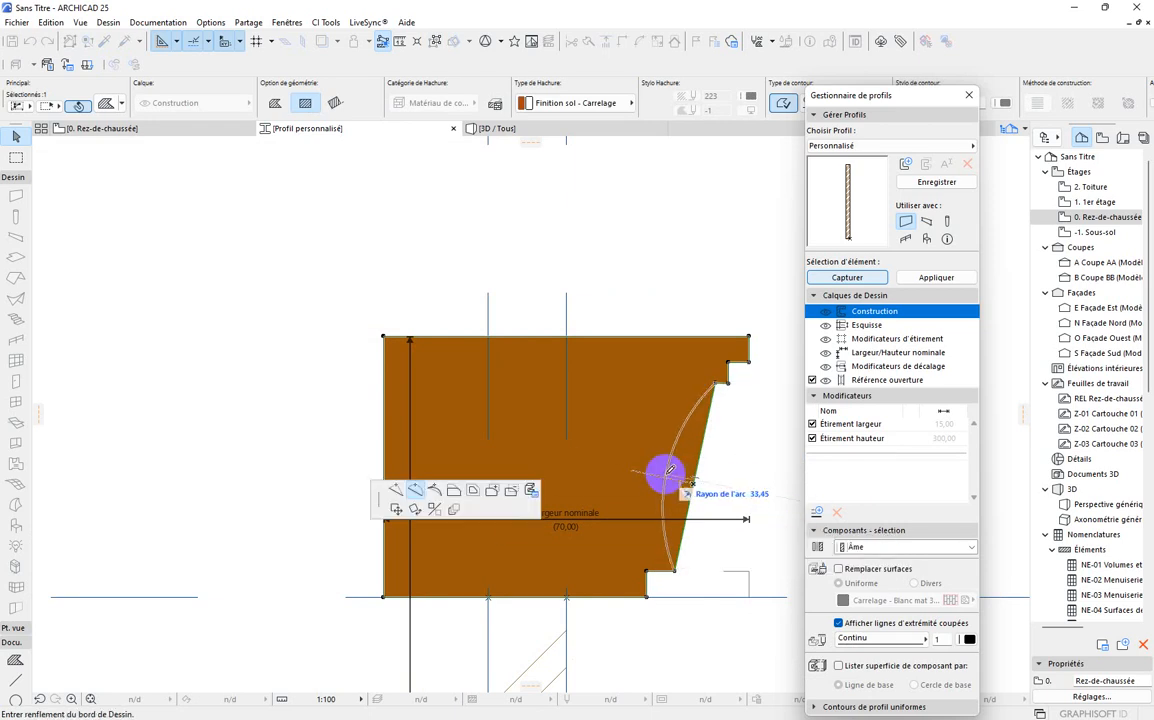
{"action": "left_click", "coordinate": [680, 478]}
{"action": "scroll", "coordinate": [690, 460], "scroll_direction": "down", "scroll_amount": 2}
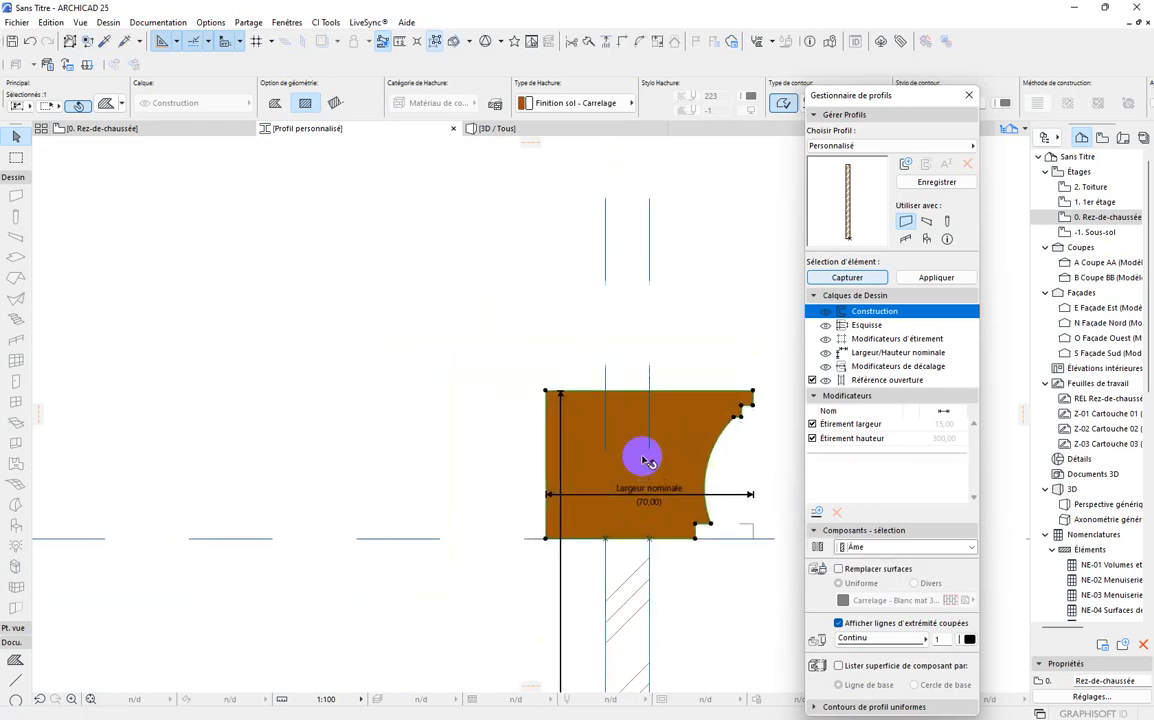
{"action": "key", "text": "Escape"}
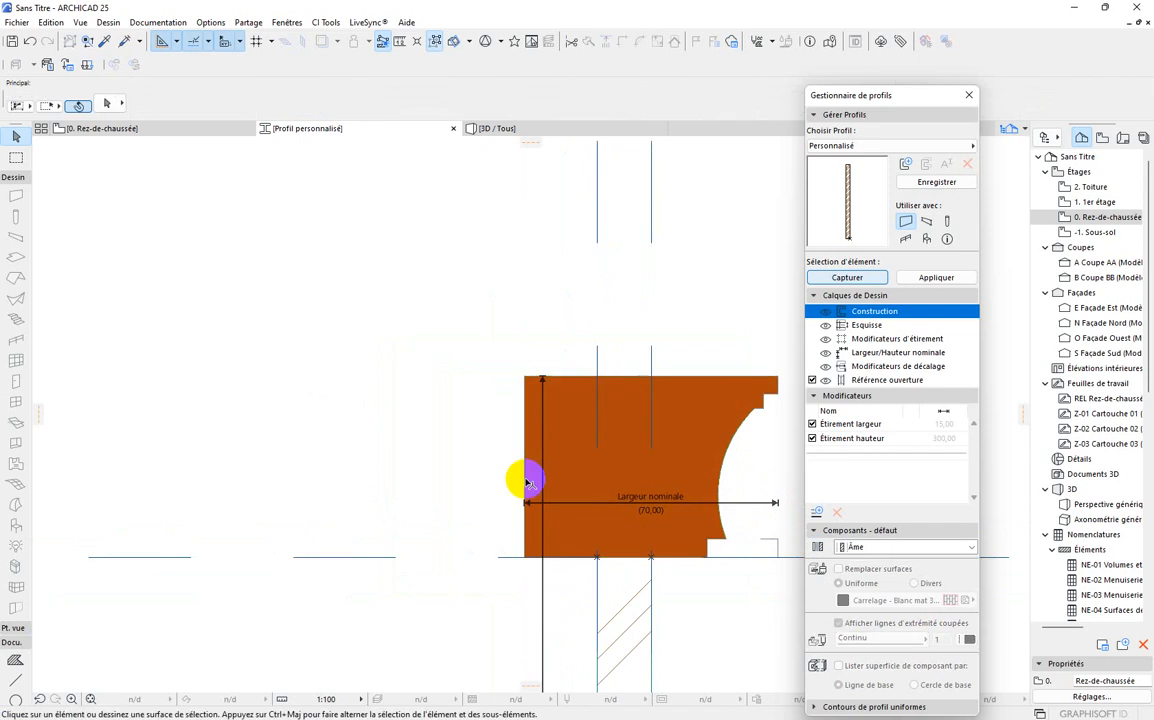
Move the fill's top inner corner node about 53 cm horizontally along the top edge towards the cornice steps.
{"action": "left_click", "coordinate": [525, 482]}
{"action": "scroll", "coordinate": [533, 537], "scroll_direction": "up", "scroll_amount": 2}
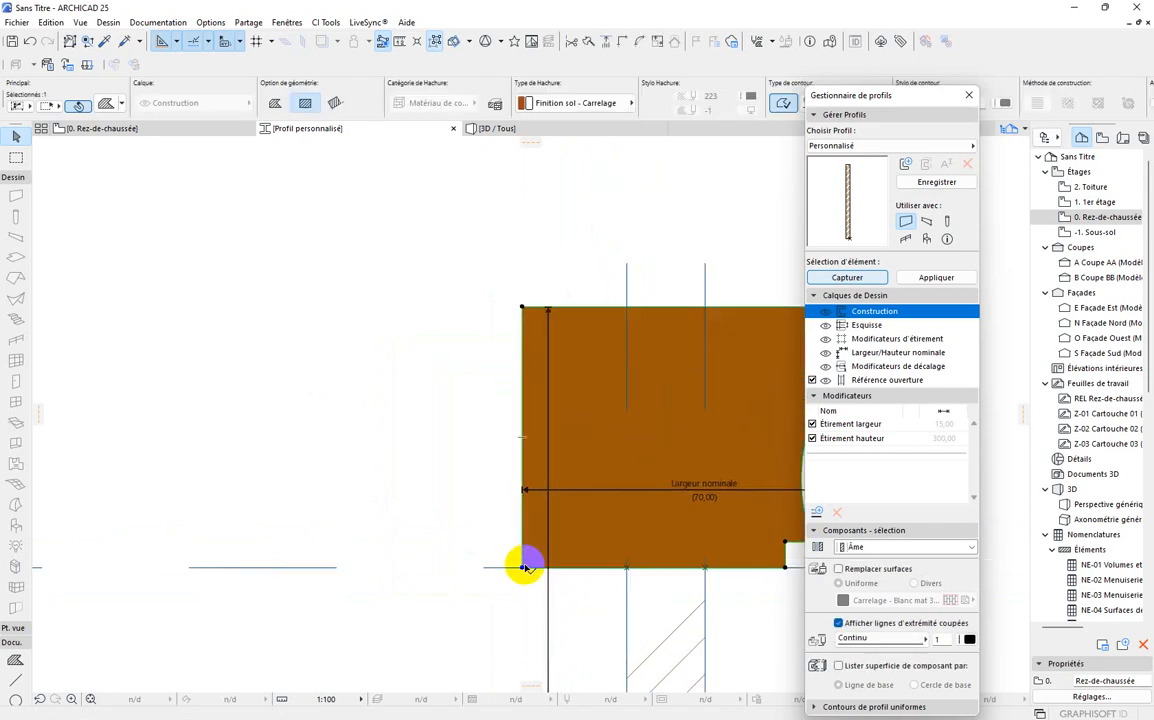
{"action": "scroll", "coordinate": [530, 563], "scroll_direction": "up", "scroll_amount": 1}
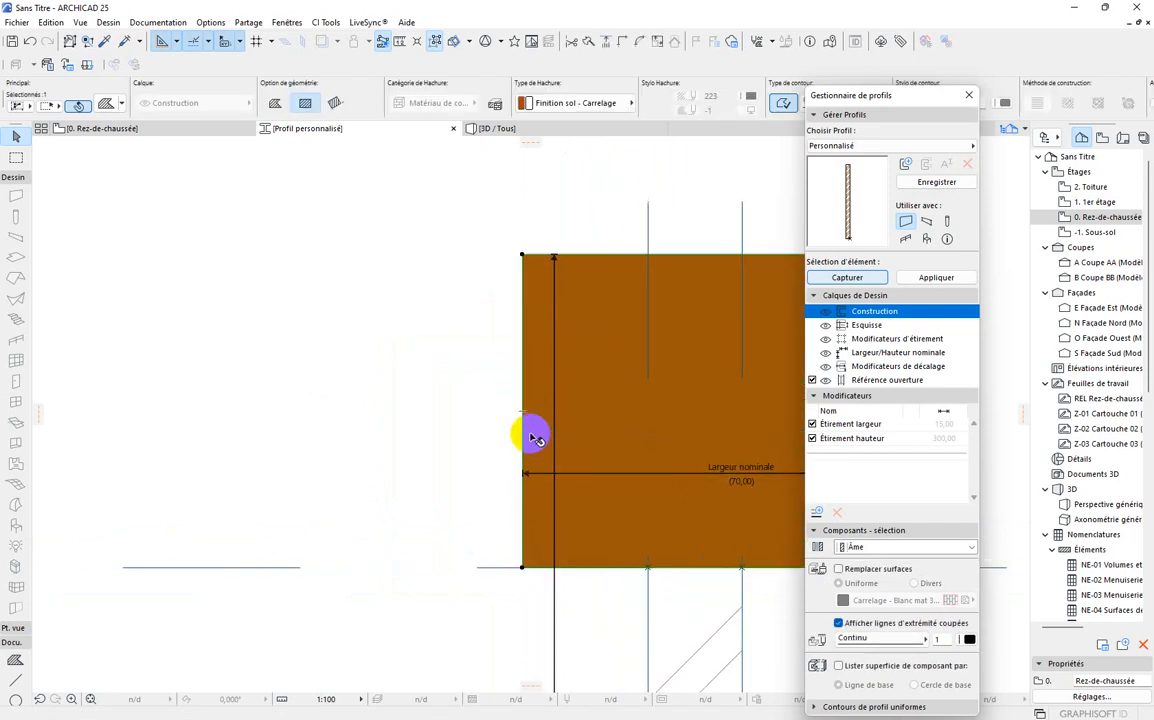
{"action": "scroll", "coordinate": [519, 460], "scroll_direction": "down", "scroll_amount": 2}
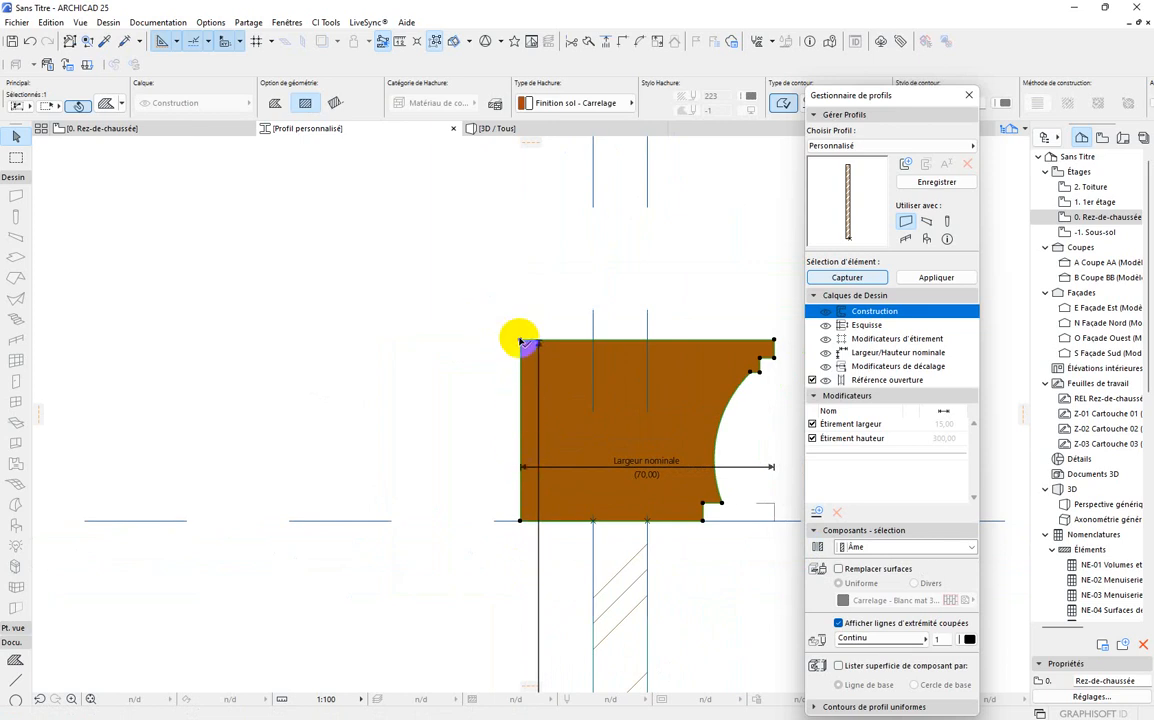
{"action": "left_click", "coordinate": [521, 342]}
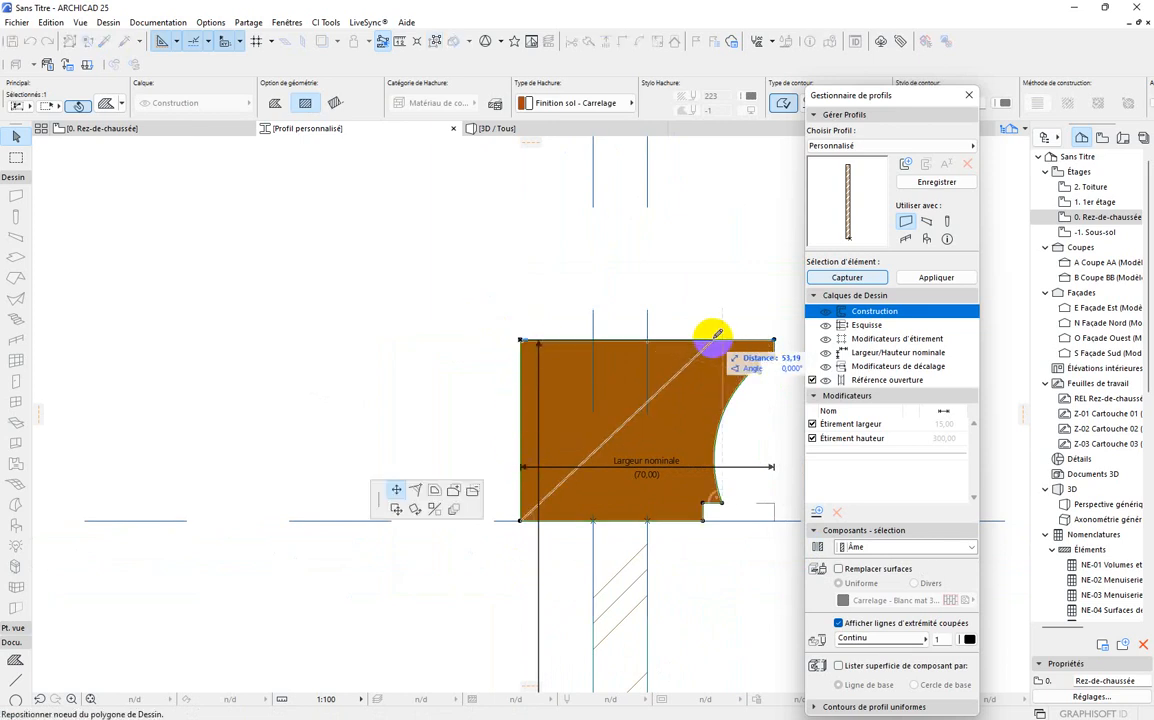
{"action": "left_click", "coordinate": [713, 336]}
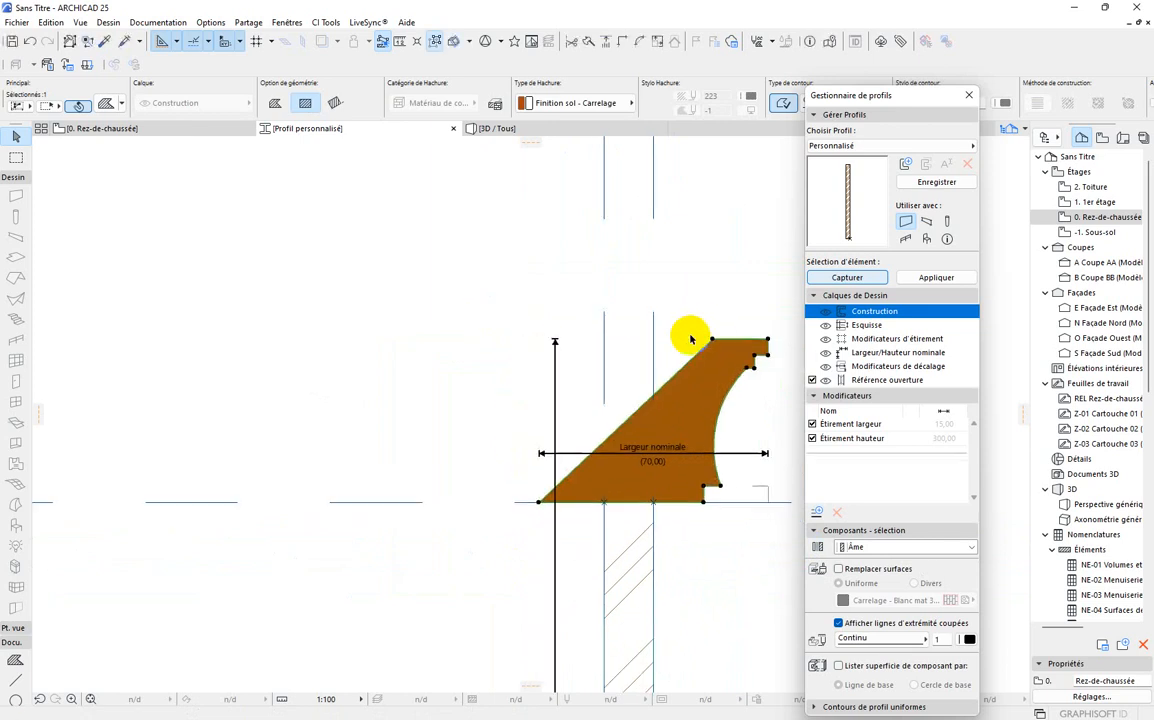
Insert a node on the new diagonal edge directly above the fill's bottom inner corner to form a short vertical back edge.
{"action": "left_click", "coordinate": [629, 421]}
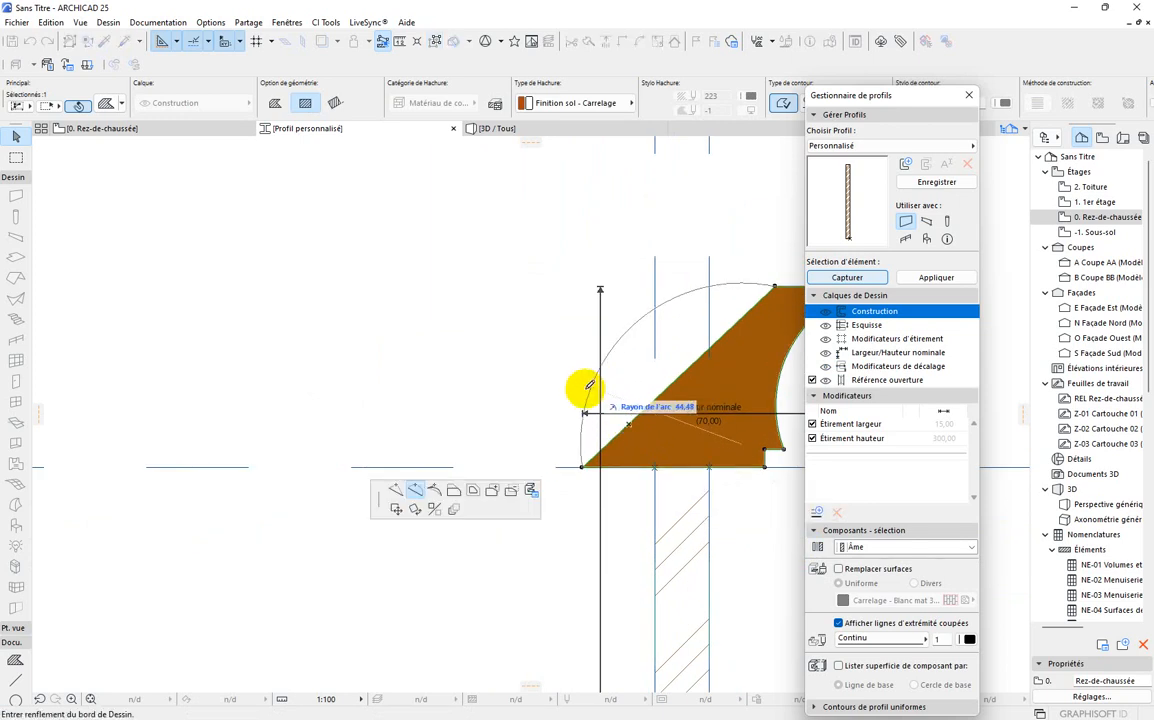
{"action": "left_click", "coordinate": [395, 491]}
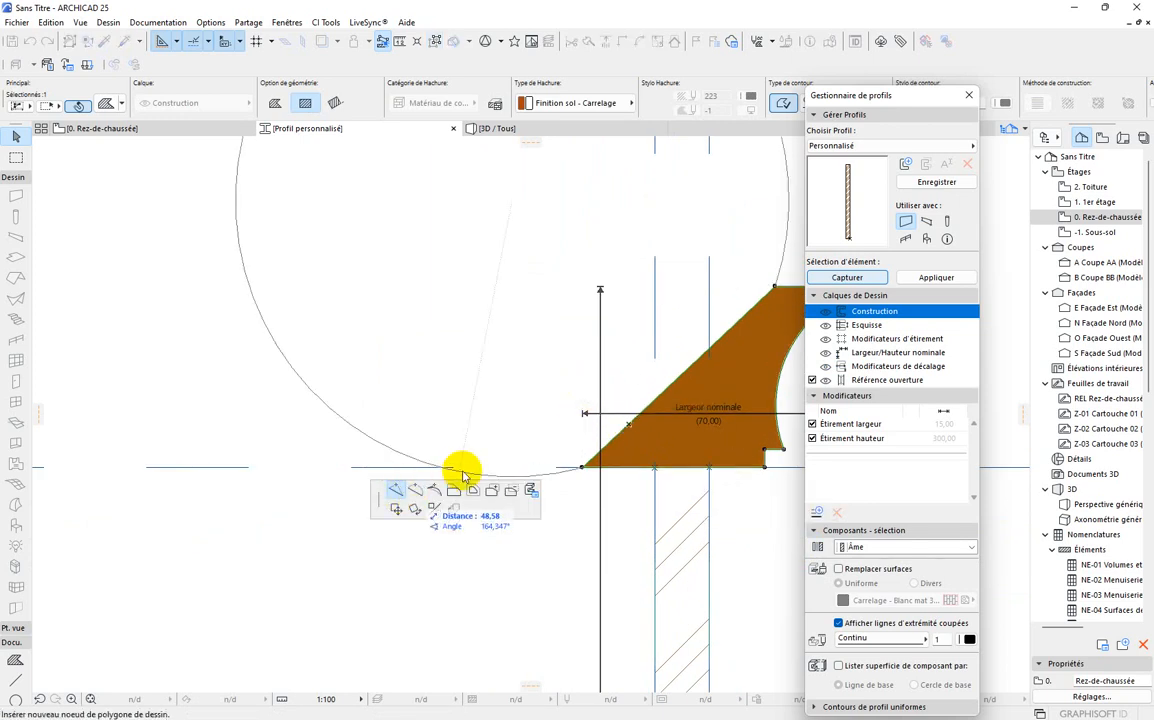
{"action": "left_click", "coordinate": [587, 404]}
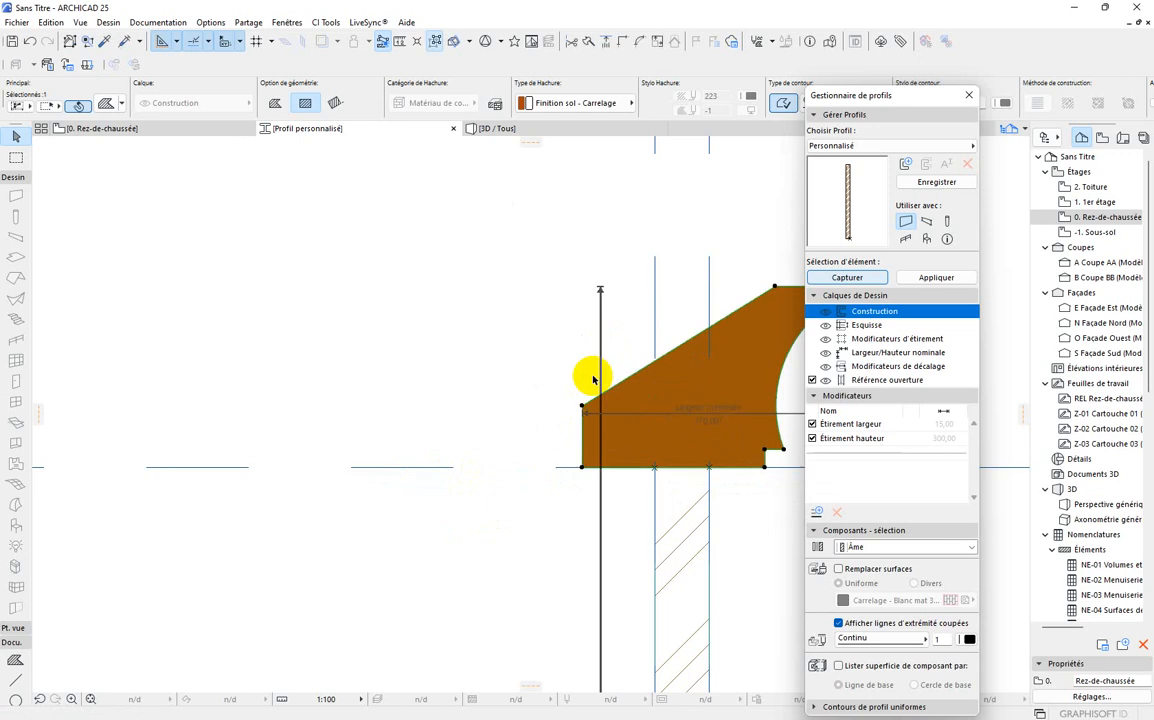
Insert a node on the diagonal edge level with the back edge's top and aligned with the wall's outer face, forming a horizontal ledge.
{"action": "scroll", "coordinate": [574, 424], "scroll_direction": "up", "scroll_amount": 2}
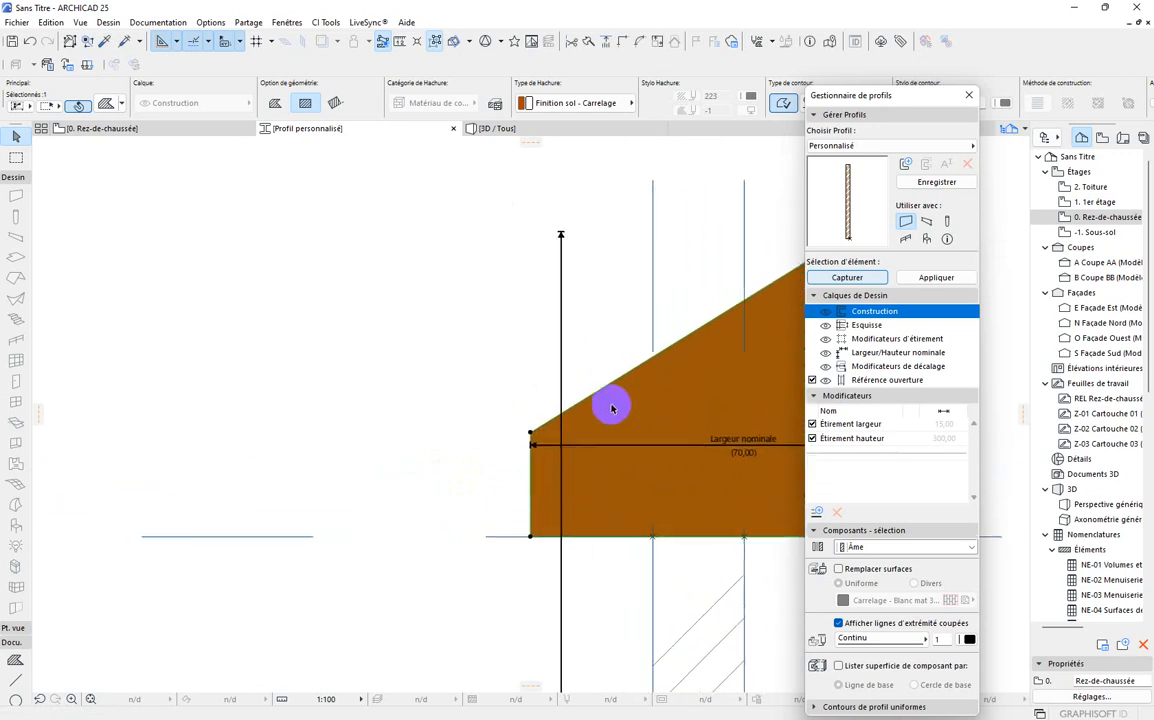
{"action": "left_click", "coordinate": [625, 373]}
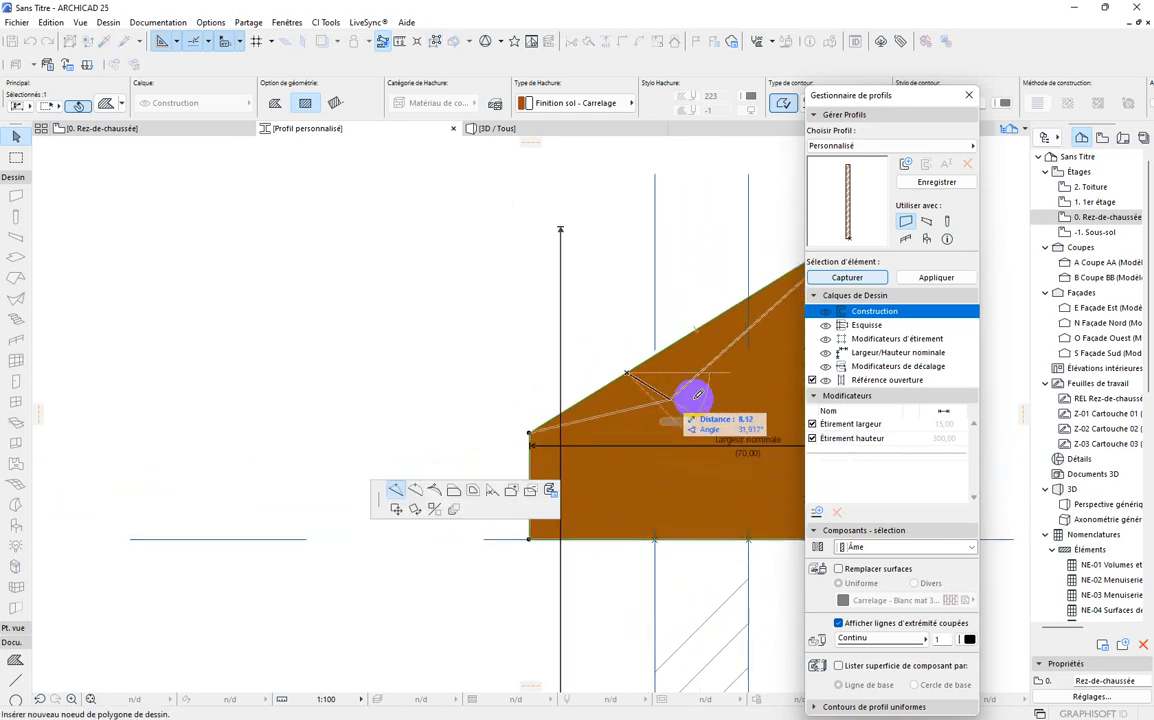
{"action": "scroll", "coordinate": [741, 428], "scroll_direction": "down", "scroll_amount": 4}
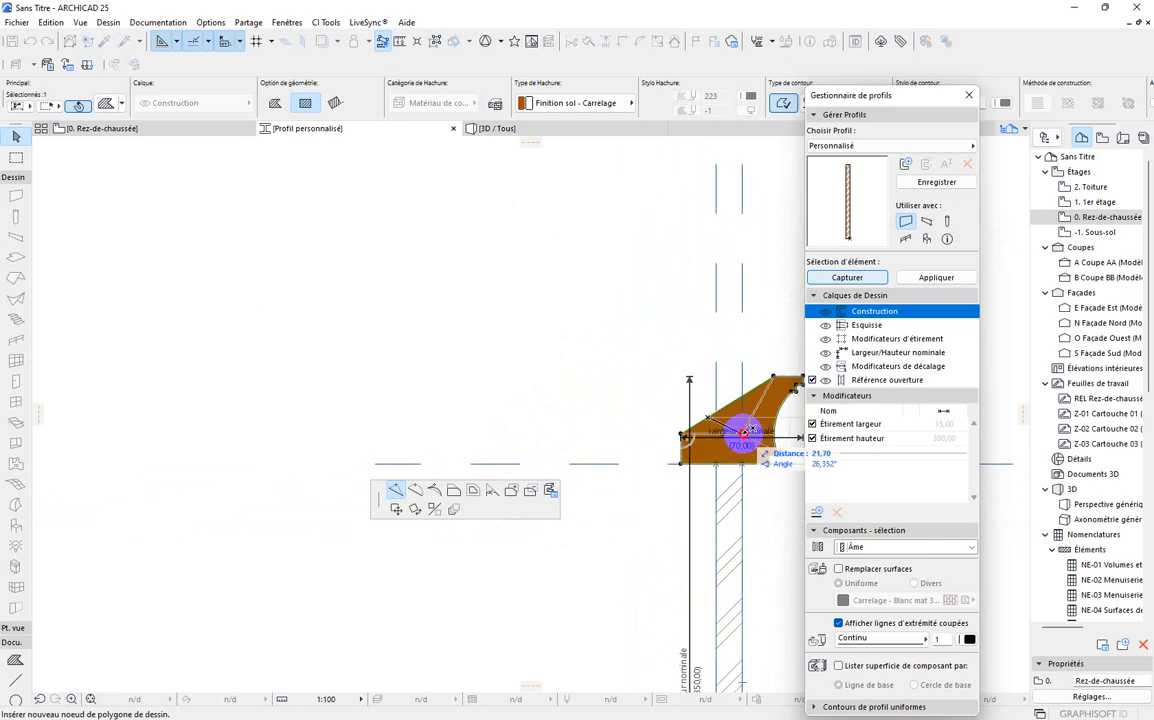
{"action": "scroll", "coordinate": [745, 430], "scroll_direction": "up", "scroll_amount": 6}
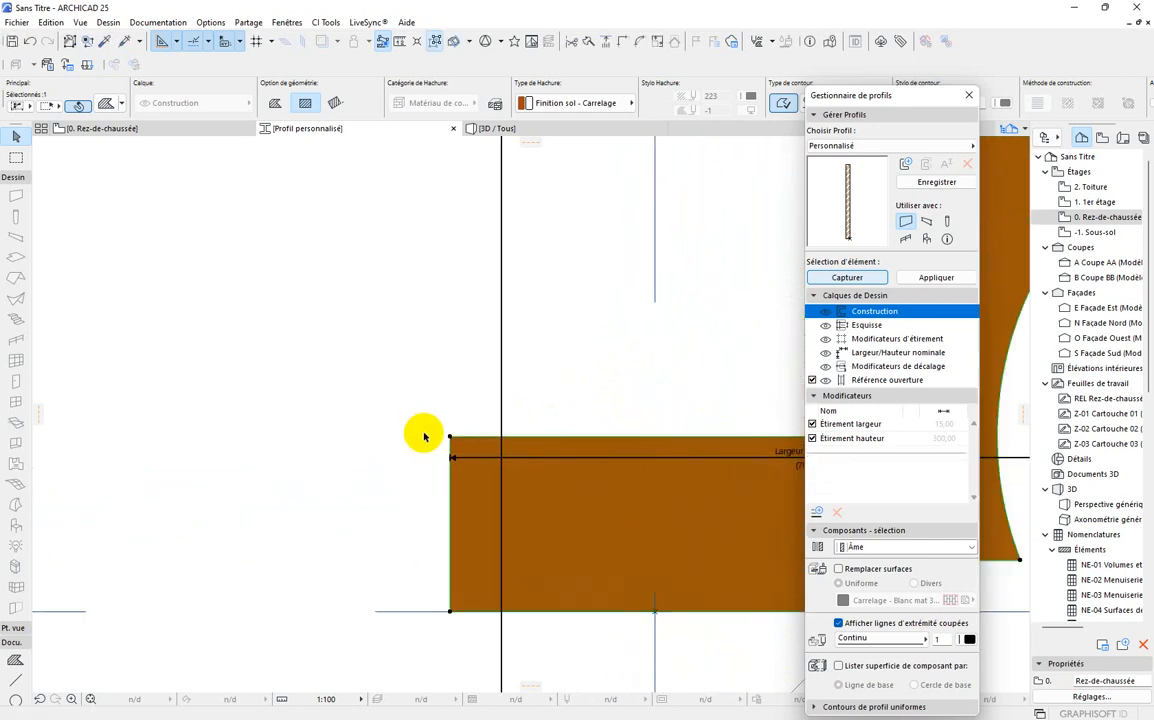
Insert a node on the horizontal ledge near its back end and offset the short segment upward to form a rectangular upstand.
{"action": "scroll", "coordinate": [424, 436], "scroll_direction": "up", "scroll_amount": 2}
{"action": "left_click", "coordinate": [540, 440]}
{"action": "left_click", "coordinate": [530, 439]}
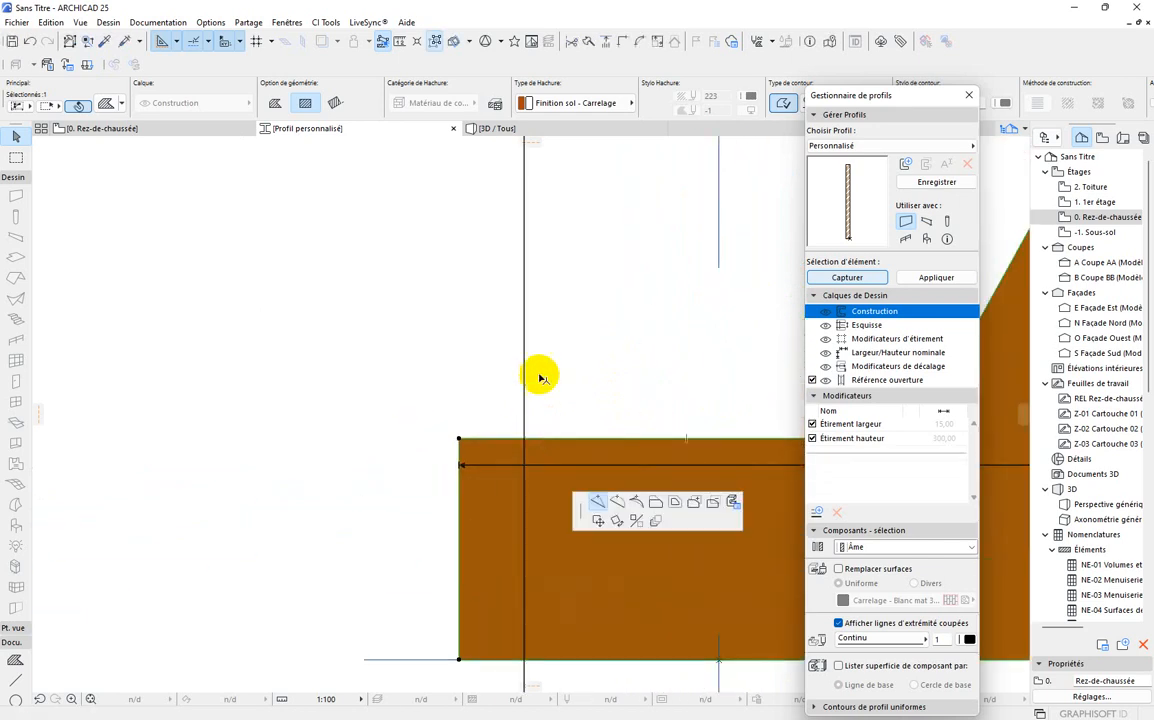
{"action": "left_click", "coordinate": [533, 438]}
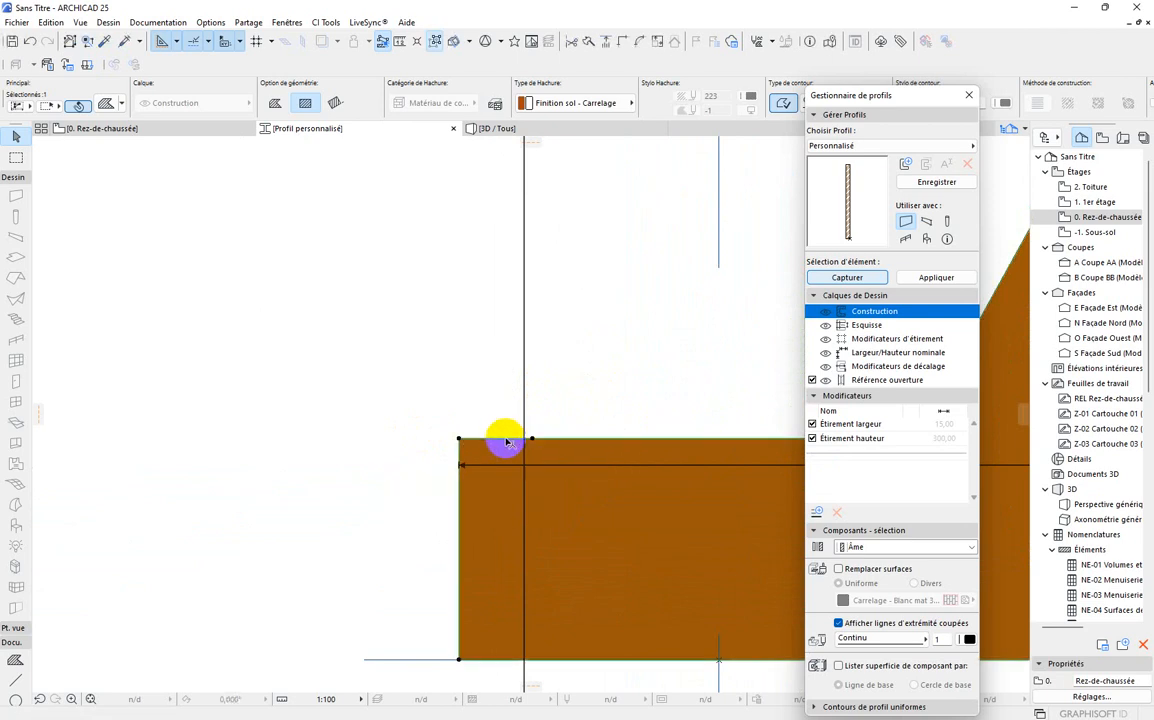
{"action": "left_click", "coordinate": [505, 438]}
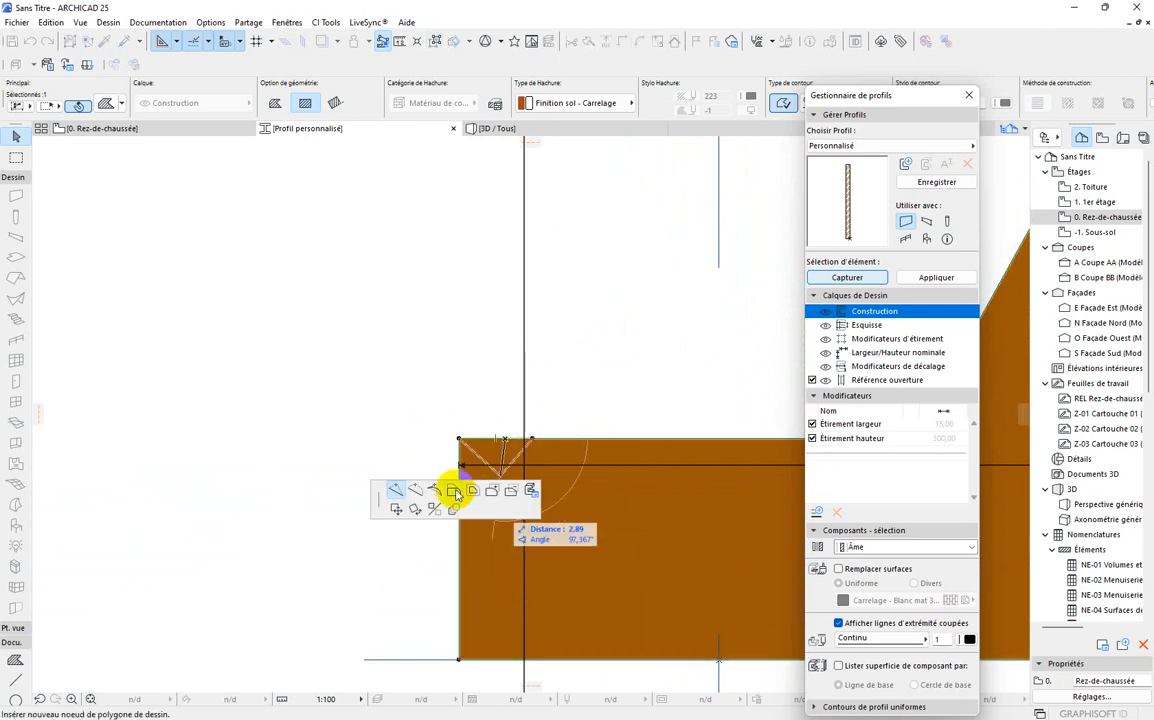
{"action": "left_click", "coordinate": [453, 490]}
{"action": "left_click", "coordinate": [498, 362]}
{"action": "scroll", "coordinate": [498, 363], "scroll_direction": "down", "scroll_amount": 4}
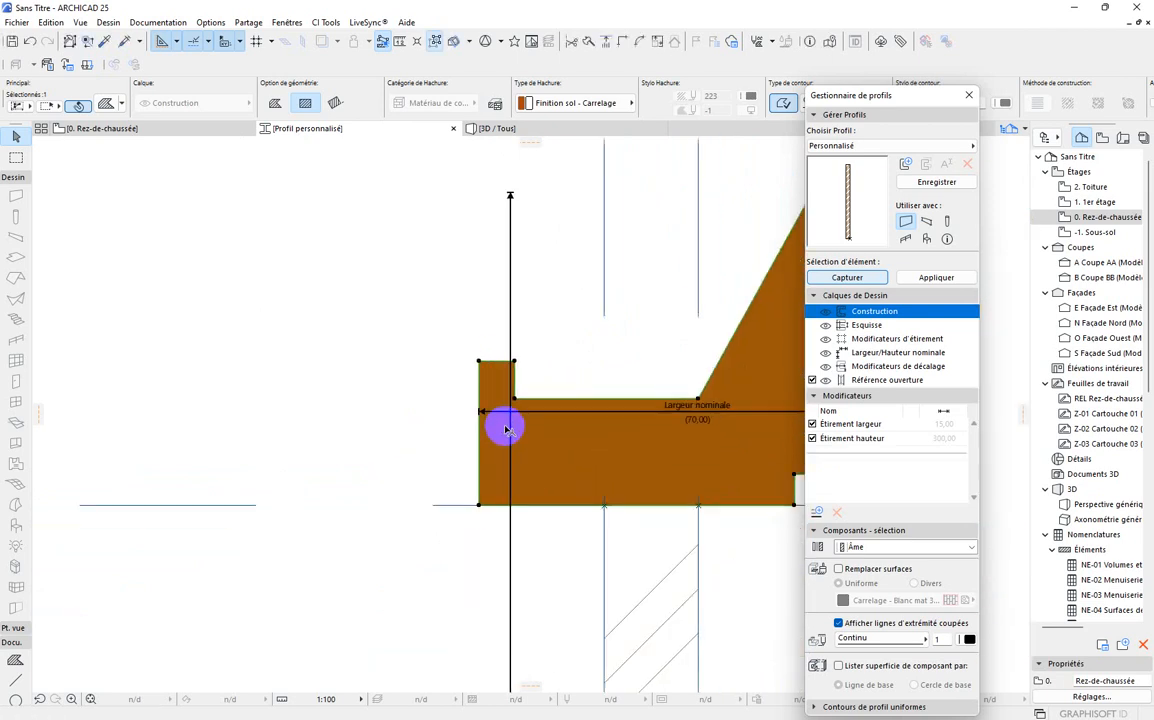
Offset the upstand's inner face about 8 cm towards the slope and the fill's vertical back edge inward by about 7.67 cm.
{"action": "scroll", "coordinate": [505, 428], "scroll_direction": "up", "scroll_amount": 2}
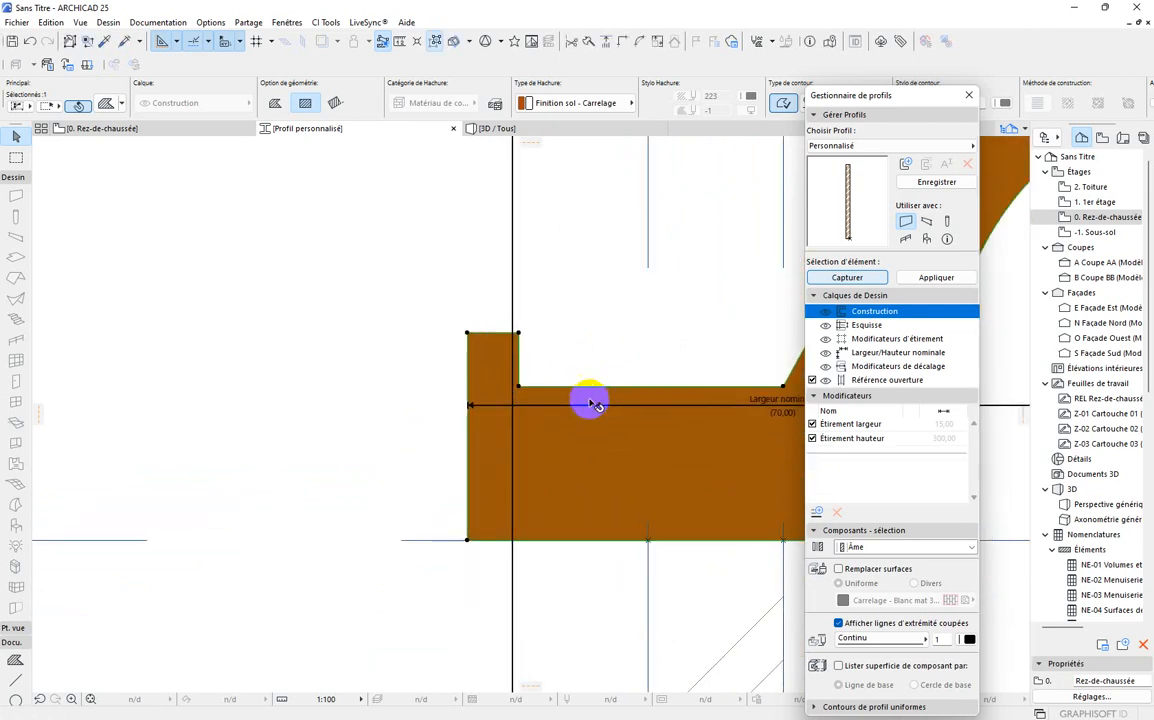
{"action": "left_click", "coordinate": [520, 372]}
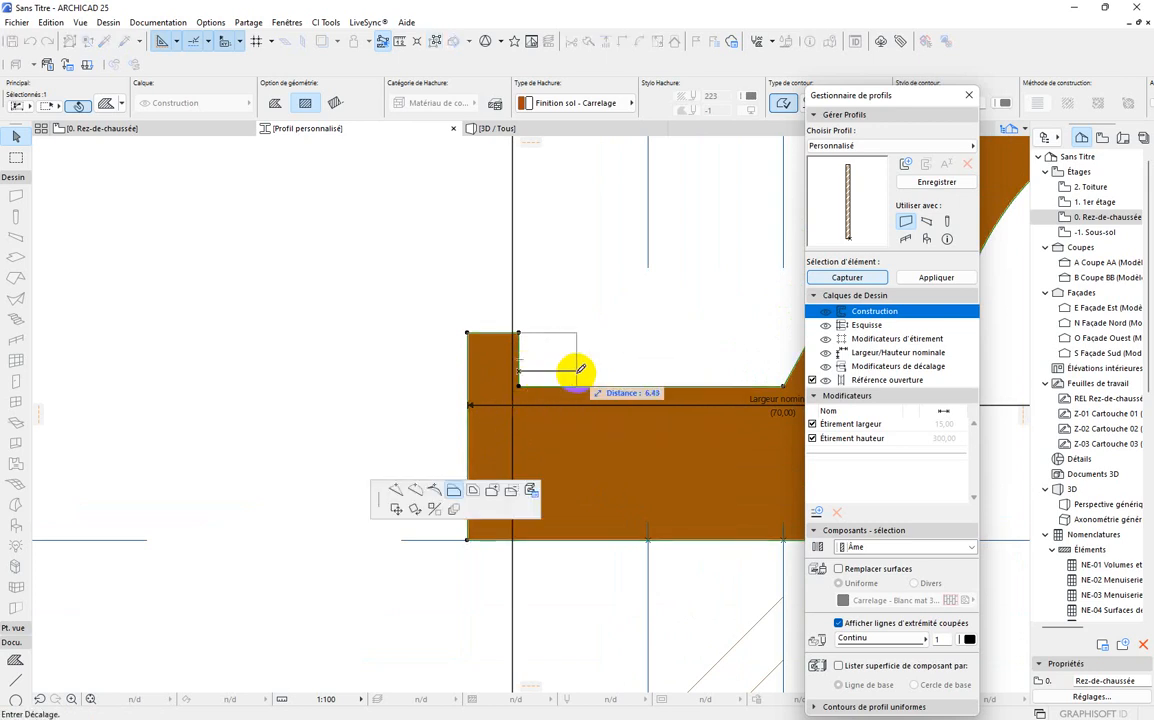
{"action": "left_click", "coordinate": [589, 368]}
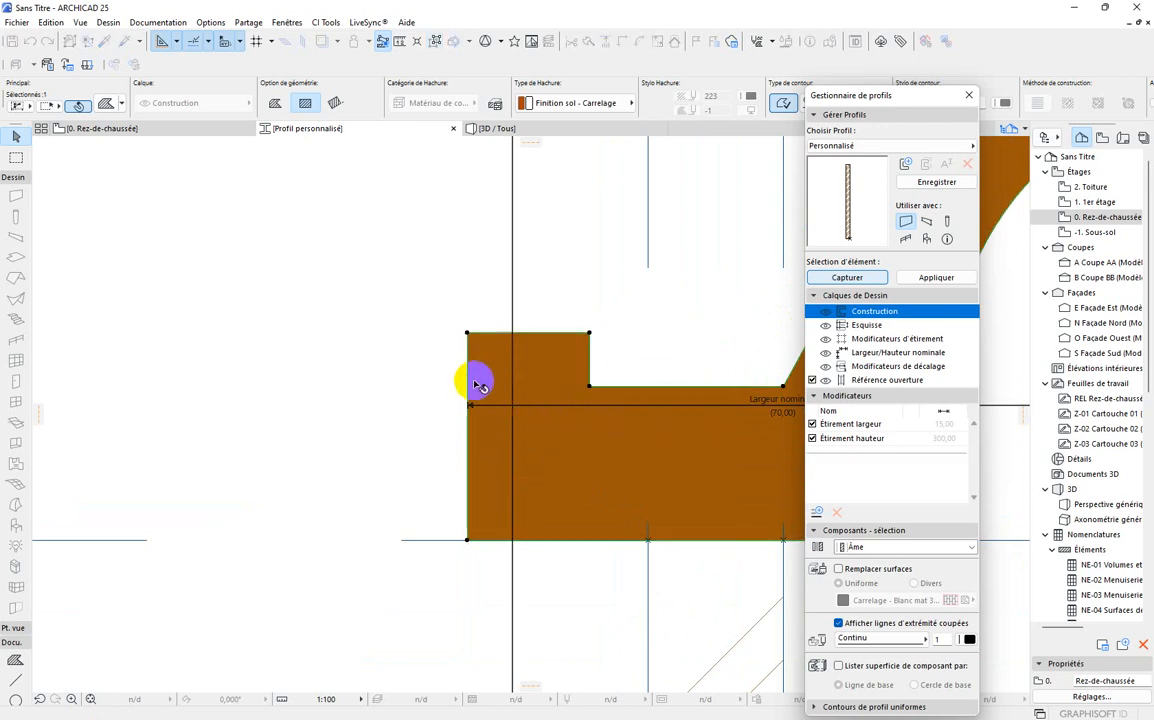
{"action": "left_click", "coordinate": [470, 386]}
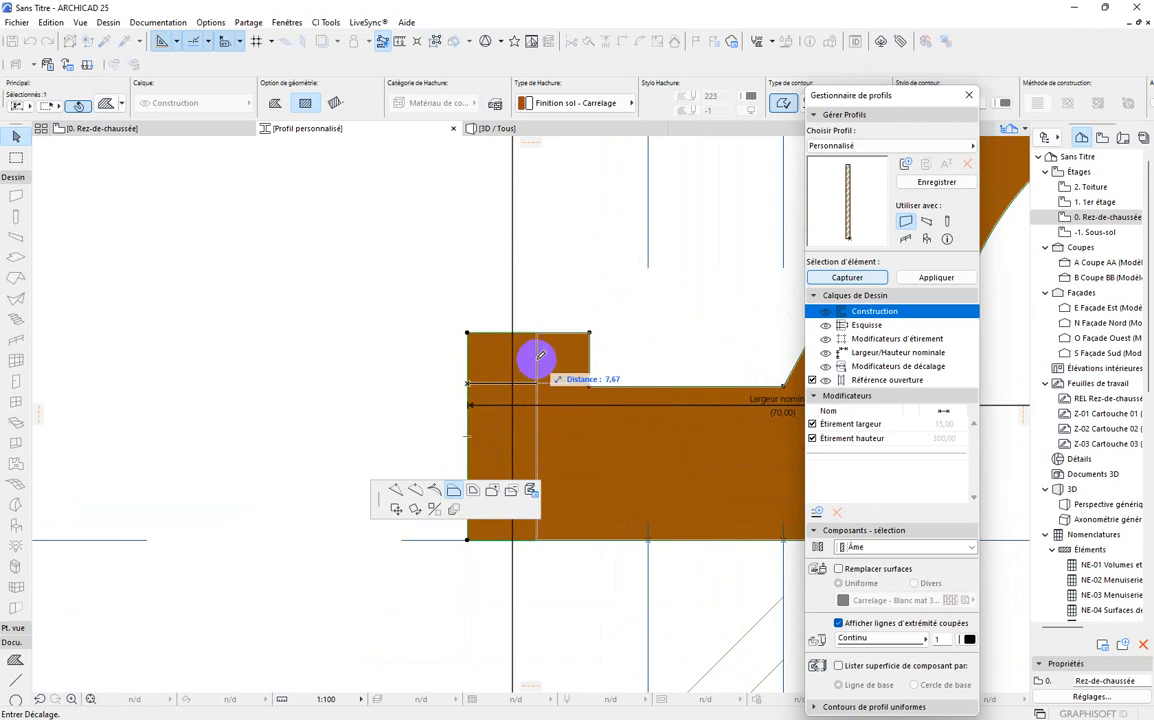
{"action": "left_click", "coordinate": [535, 460]}
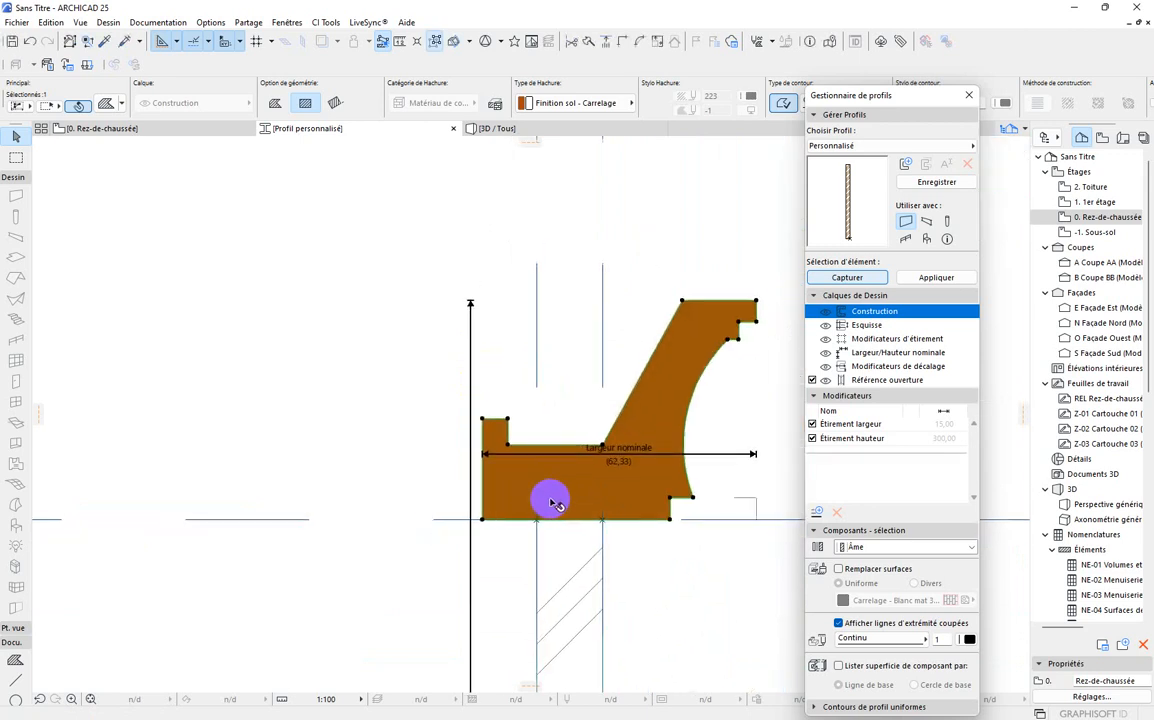
Offset the ledge between the upstand and the slope downward and bend it into a concave arc of about 12 cm radius.
{"action": "scroll", "coordinate": [553, 503], "scroll_direction": "up", "scroll_amount": 5}
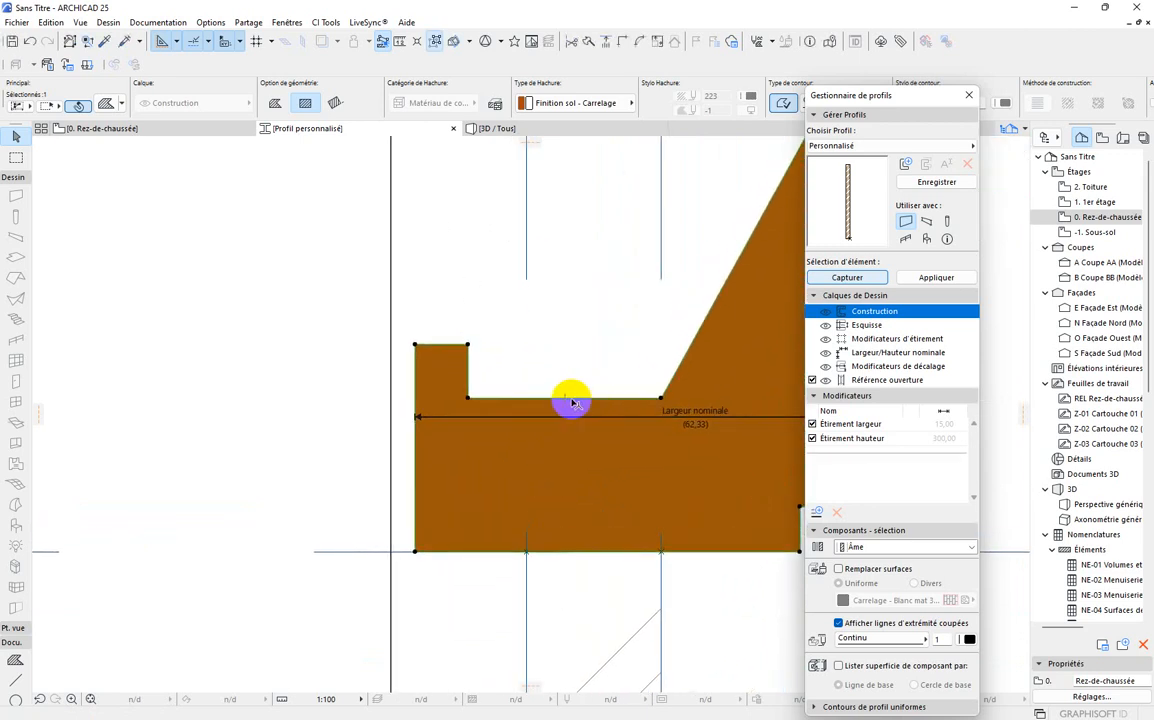
{"action": "left_click", "coordinate": [522, 402]}
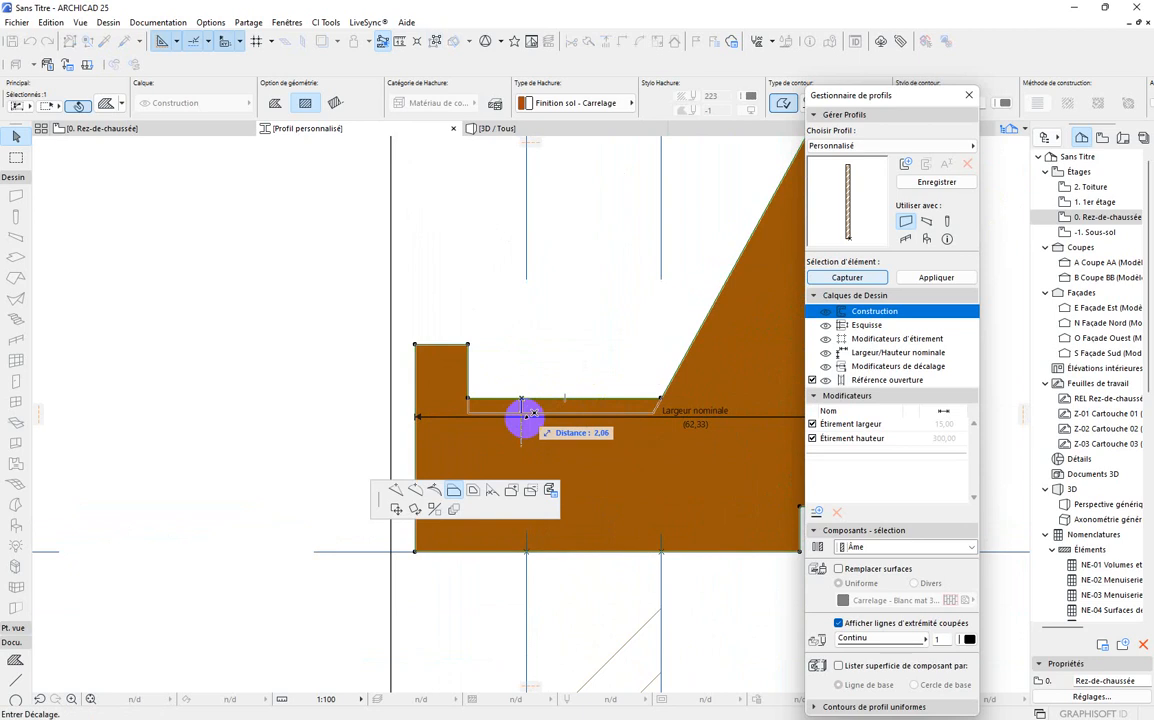
{"action": "left_click", "coordinate": [530, 443]}
{"action": "left_click", "coordinate": [540, 433]}
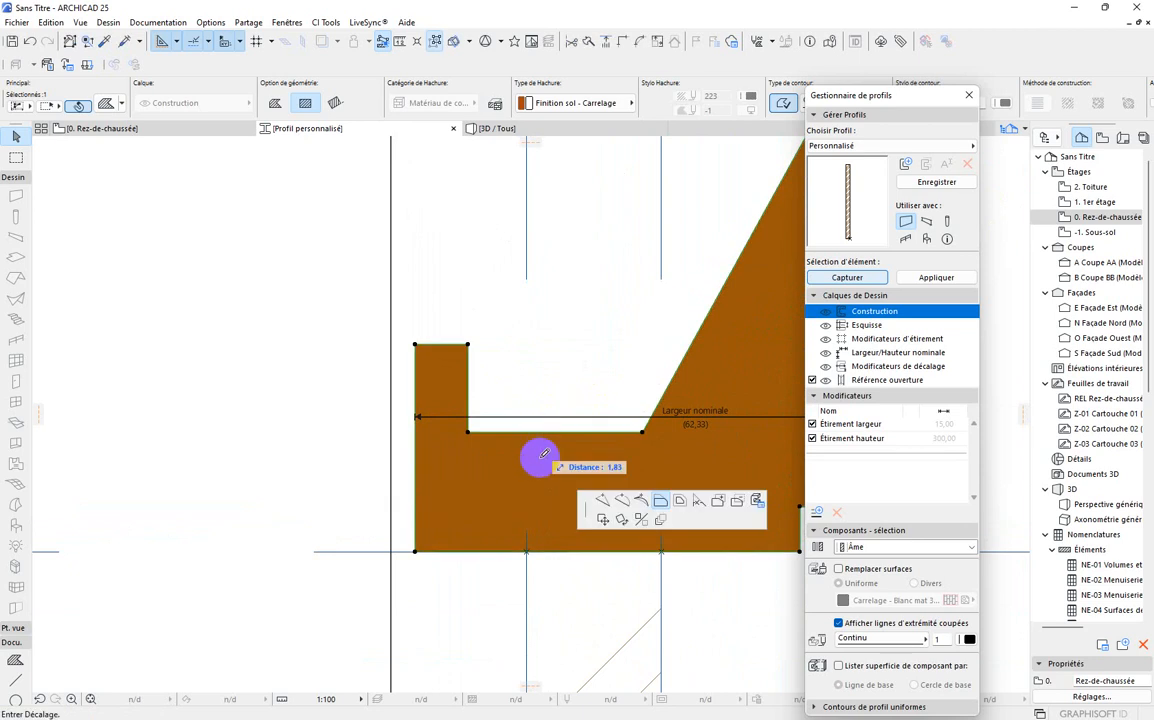
{"action": "left_click", "coordinate": [550, 486]}
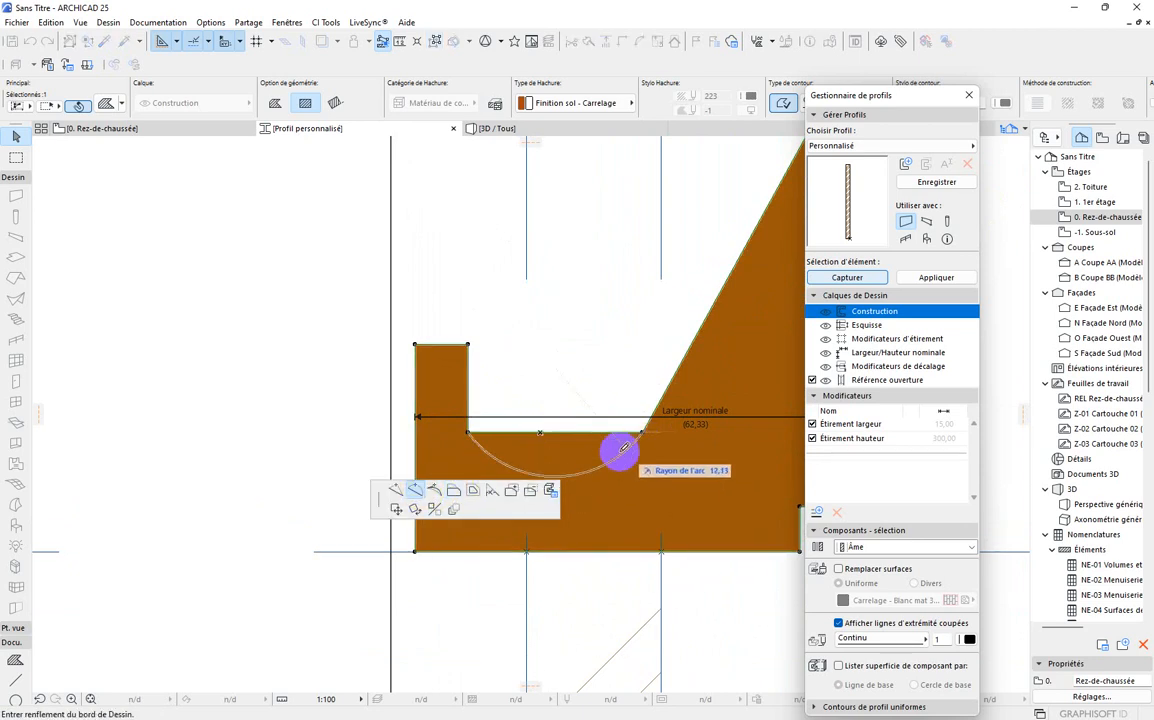
{"action": "left_click", "coordinate": [614, 460]}
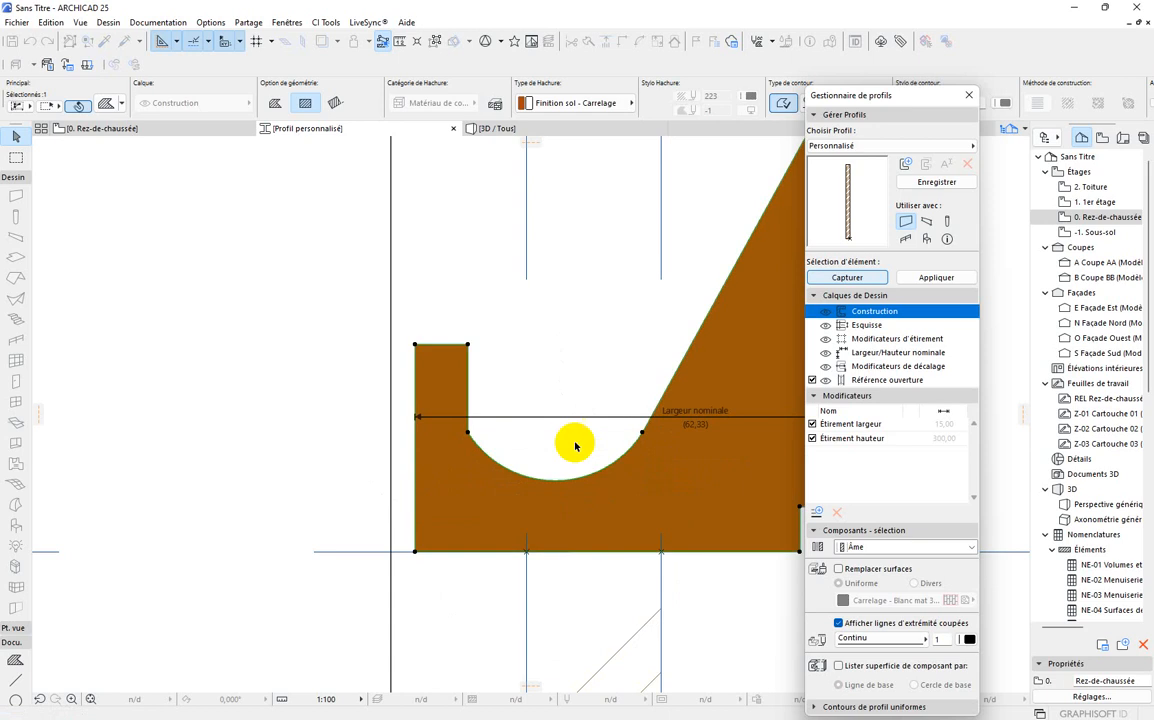
Override the cornice fill's surfaces uniformly with Enduit - Beige nature, apply the profile to the selected walls and close the profile manager.
{"action": "scroll", "coordinate": [400, 440], "scroll_direction": "down", "scroll_amount": 4}
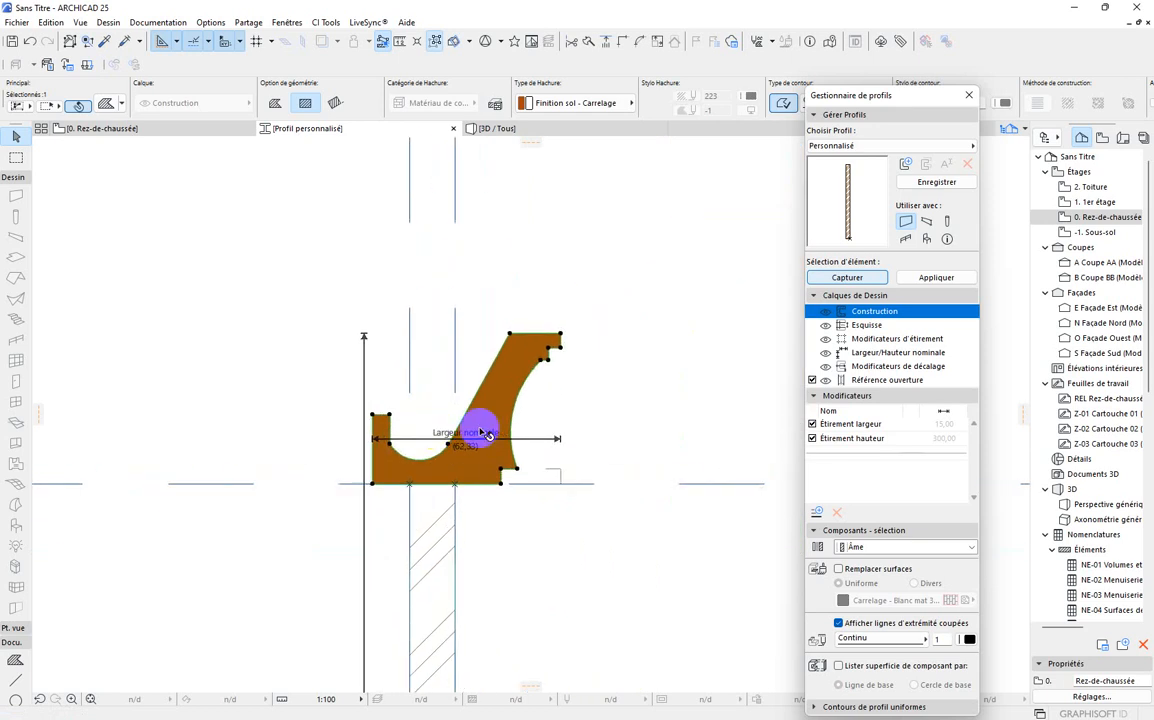
{"action": "scroll", "coordinate": [550, 427], "scroll_direction": "down", "scroll_amount": 3}
{"action": "scroll", "coordinate": [574, 437], "scroll_direction": "up", "scroll_amount": 4}
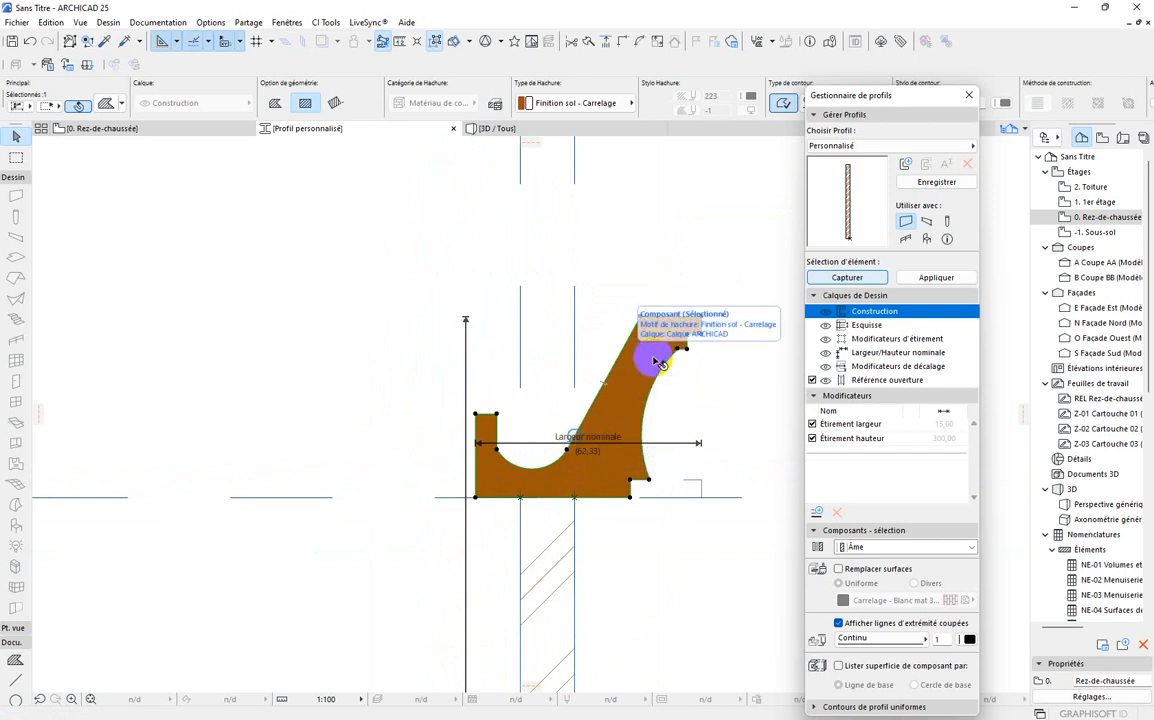
{"action": "left_click", "coordinate": [656, 362]}
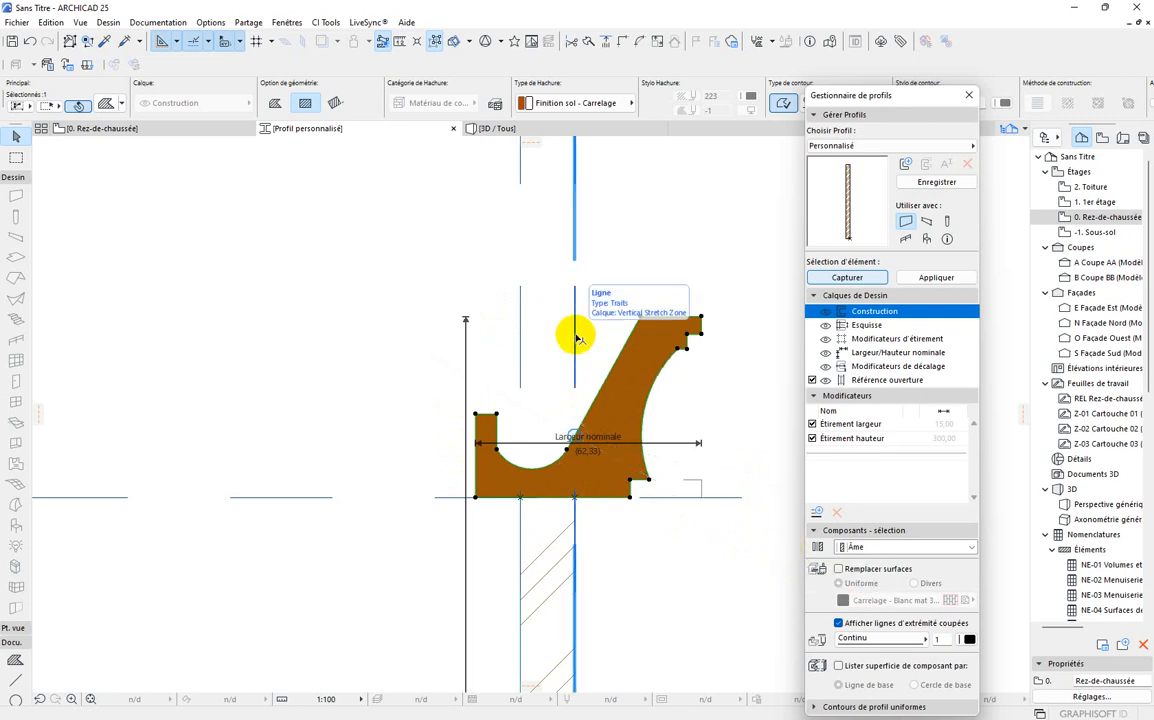
{"action": "left_click", "coordinate": [838, 569]}
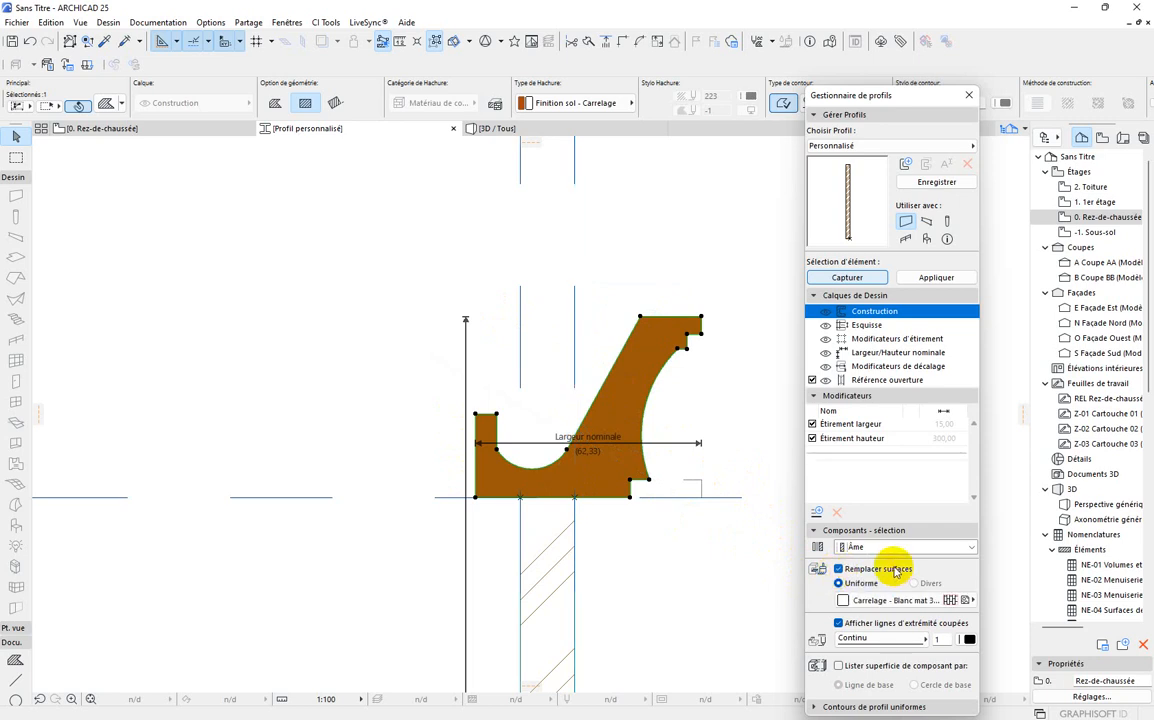
{"action": "left_click", "coordinate": [966, 600]}
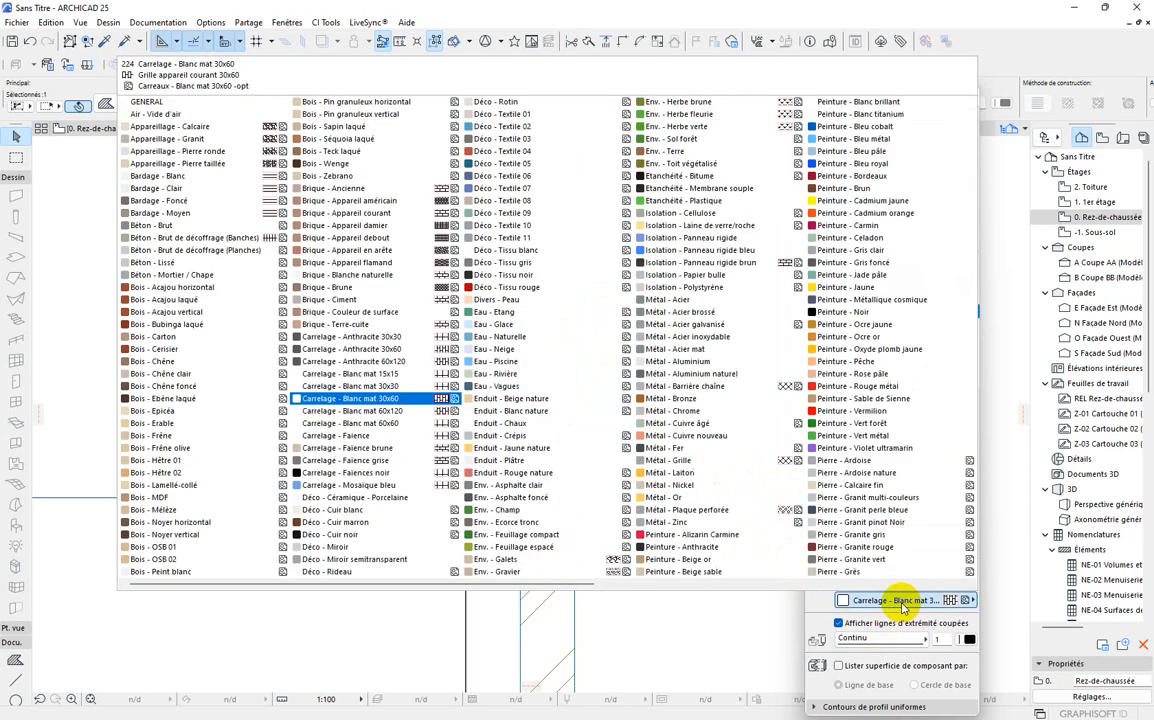
{"action": "left_click", "coordinate": [507, 399]}
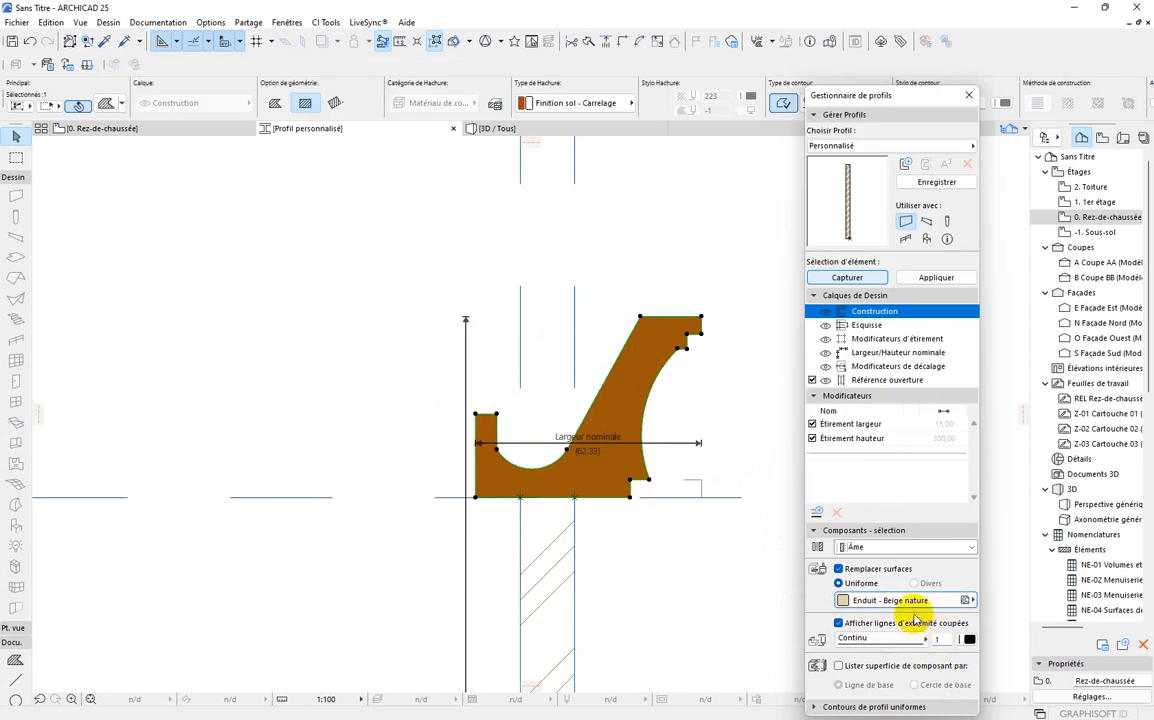
{"action": "left_click", "coordinate": [932, 278]}
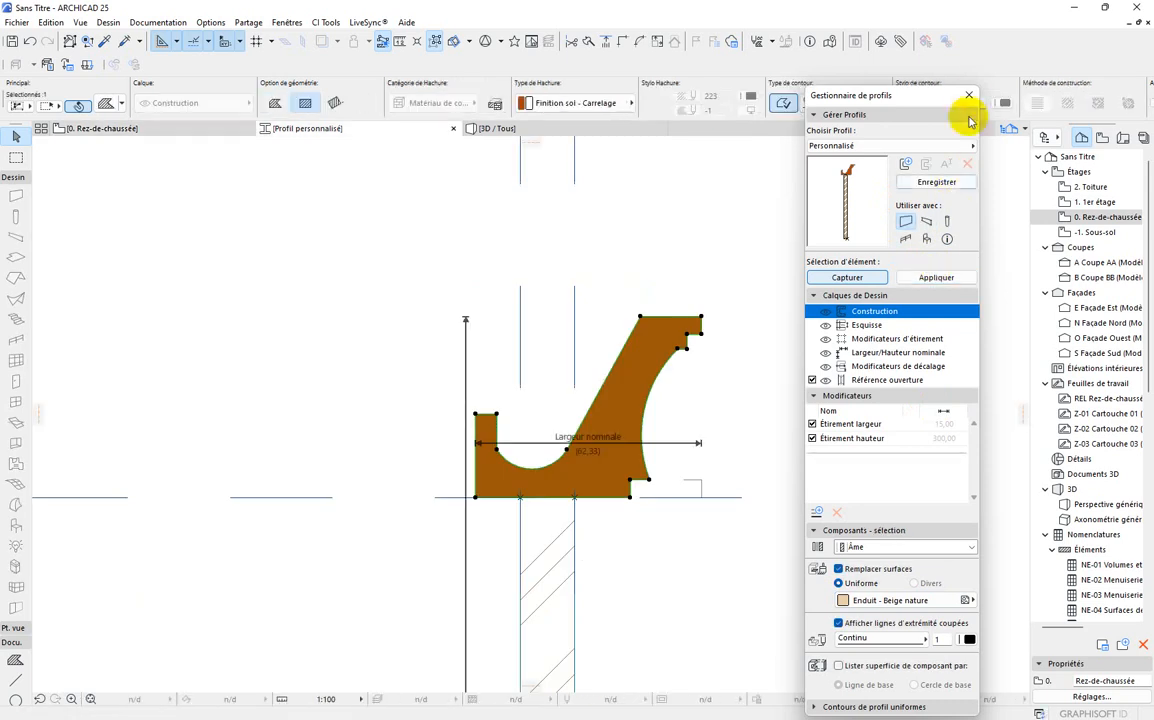
{"action": "left_click", "coordinate": [969, 97]}
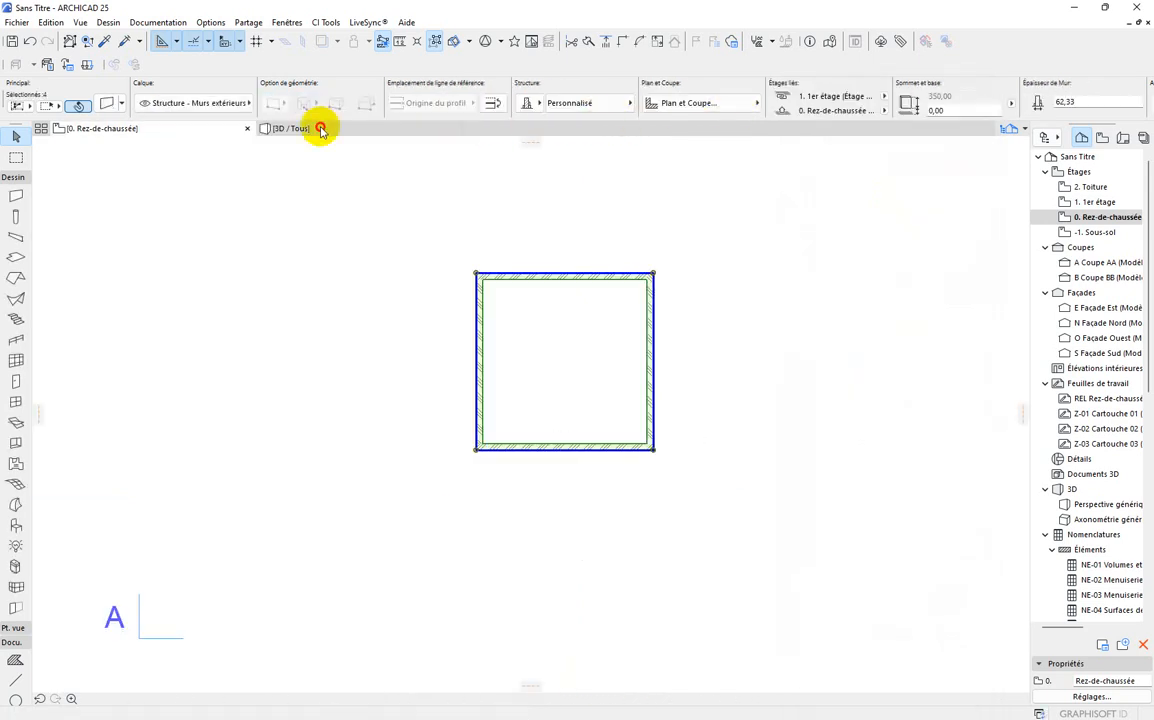
Examine the walls in the 3D view, checking the cornice from outside and its recessed inner channel at the corners.
{"action": "left_click", "coordinate": [321, 131]}
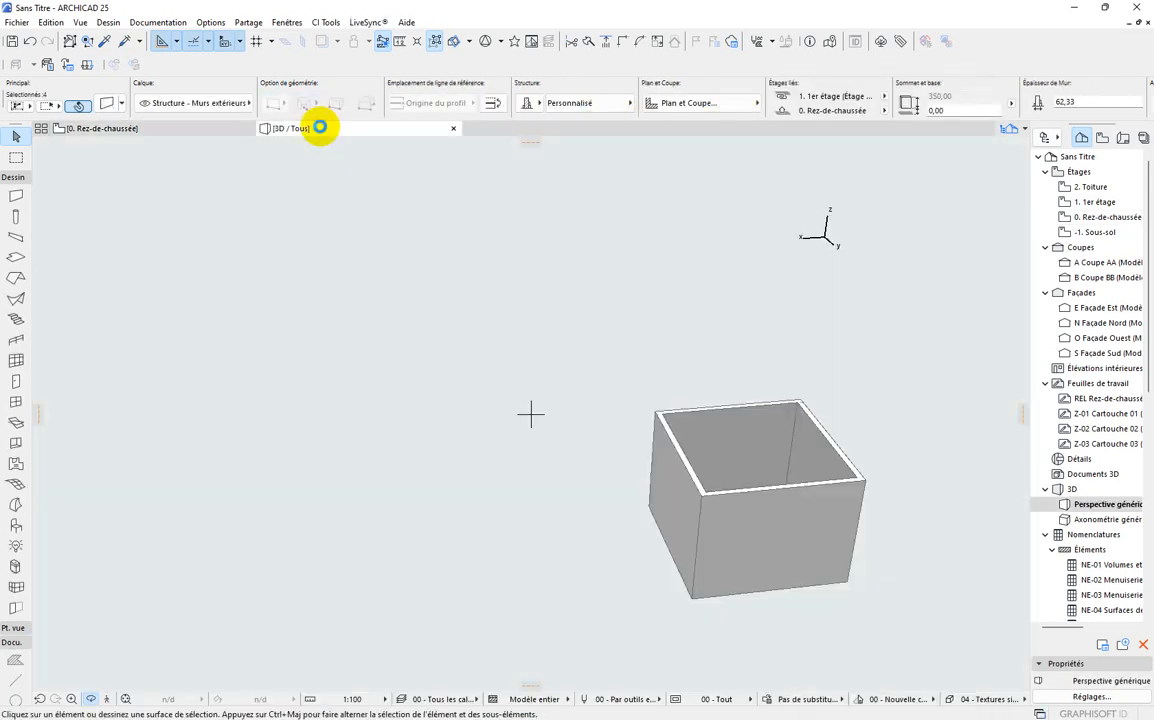
{"action": "left_click_drag", "start_coordinate": [730, 536], "coordinate": [725, 399]}
{"action": "scroll", "coordinate": [725, 399], "scroll_direction": "up", "scroll_amount": 10}
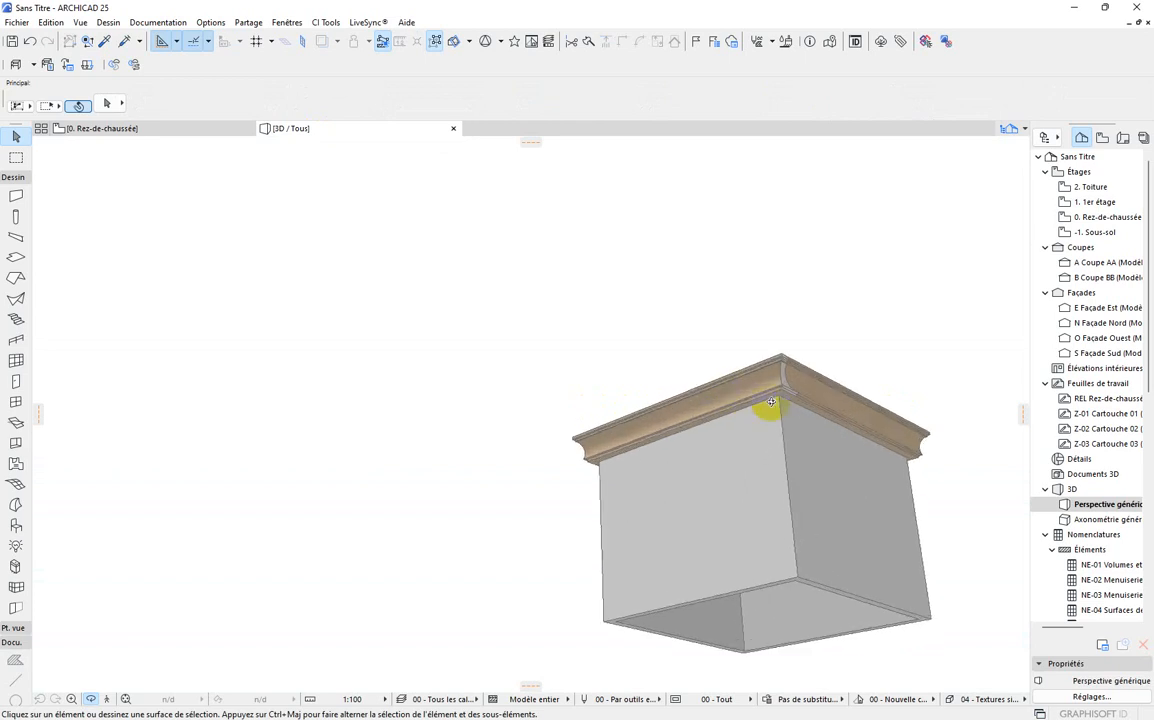
{"action": "left_click_drag", "start_coordinate": [803, 400], "coordinate": [695, 510]}
{"action": "scroll", "coordinate": [394, 411], "scroll_direction": "up", "scroll_amount": 10}
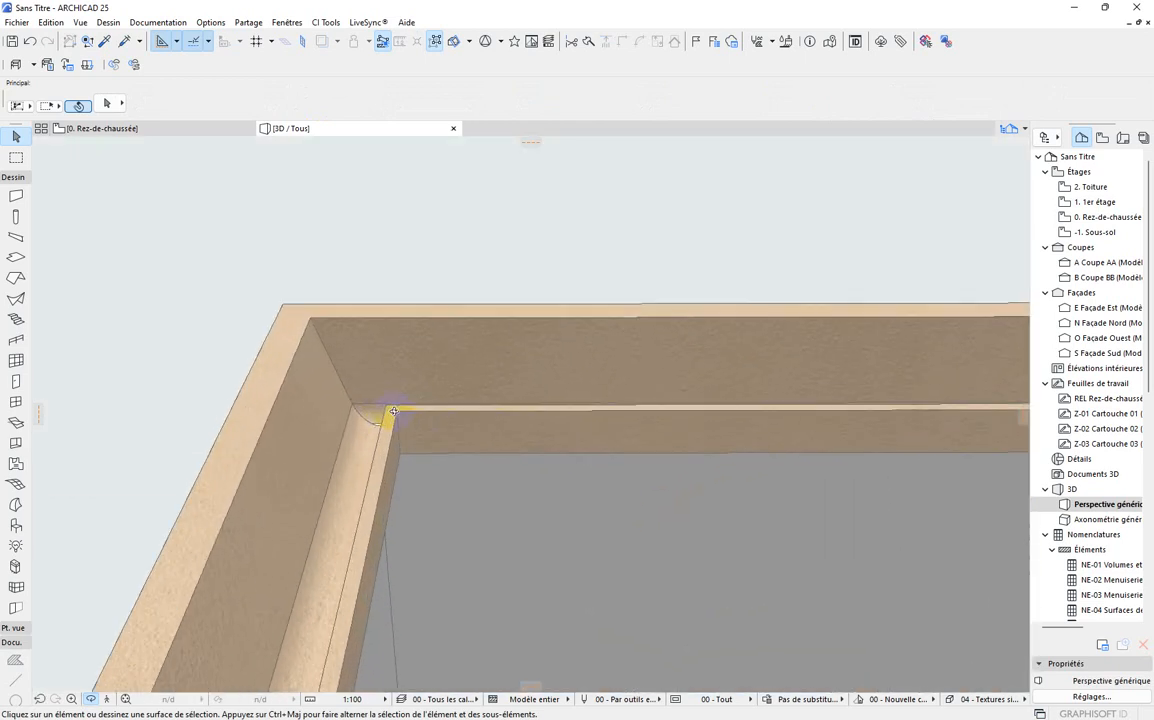
{"action": "scroll", "coordinate": [662, 397], "scroll_direction": "down", "scroll_amount": 6}
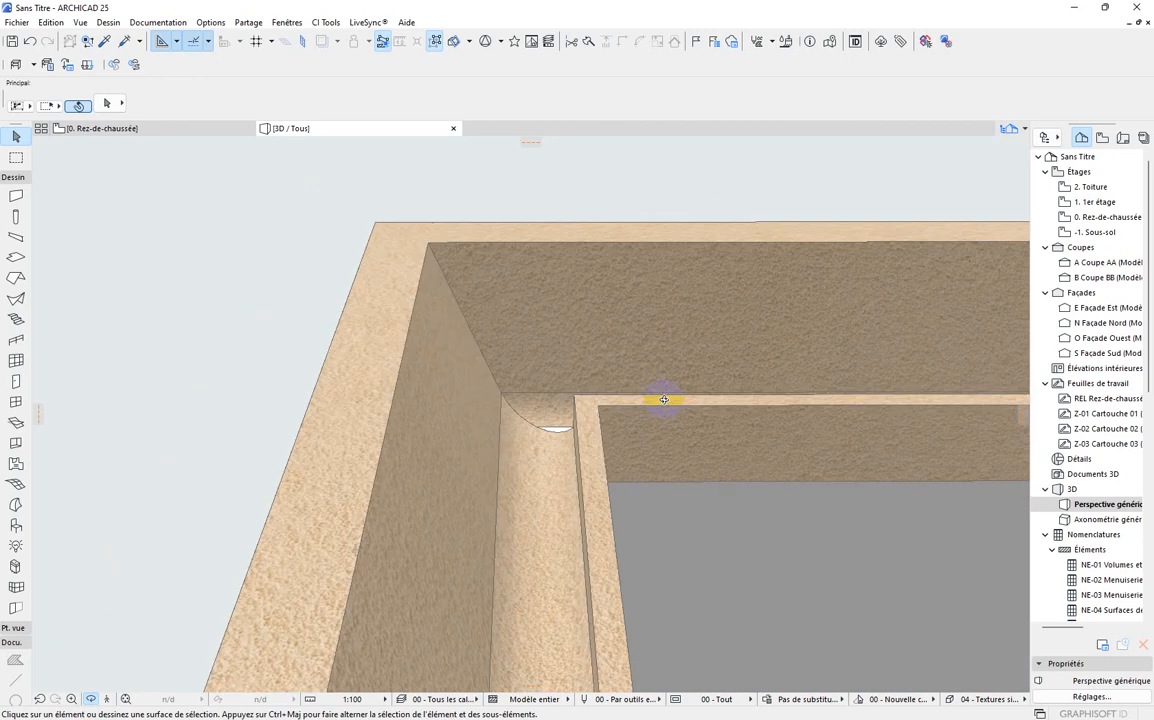
{"action": "left_click_drag", "start_coordinate": [651, 425], "coordinate": [796, 433]}
{"action": "middle_click_drag", "start_coordinate": [796, 433], "coordinate": [558, 443], "text": "shift"}
{"action": "scroll", "coordinate": [602, 458], "scroll_direction": "down", "scroll_amount": 8}
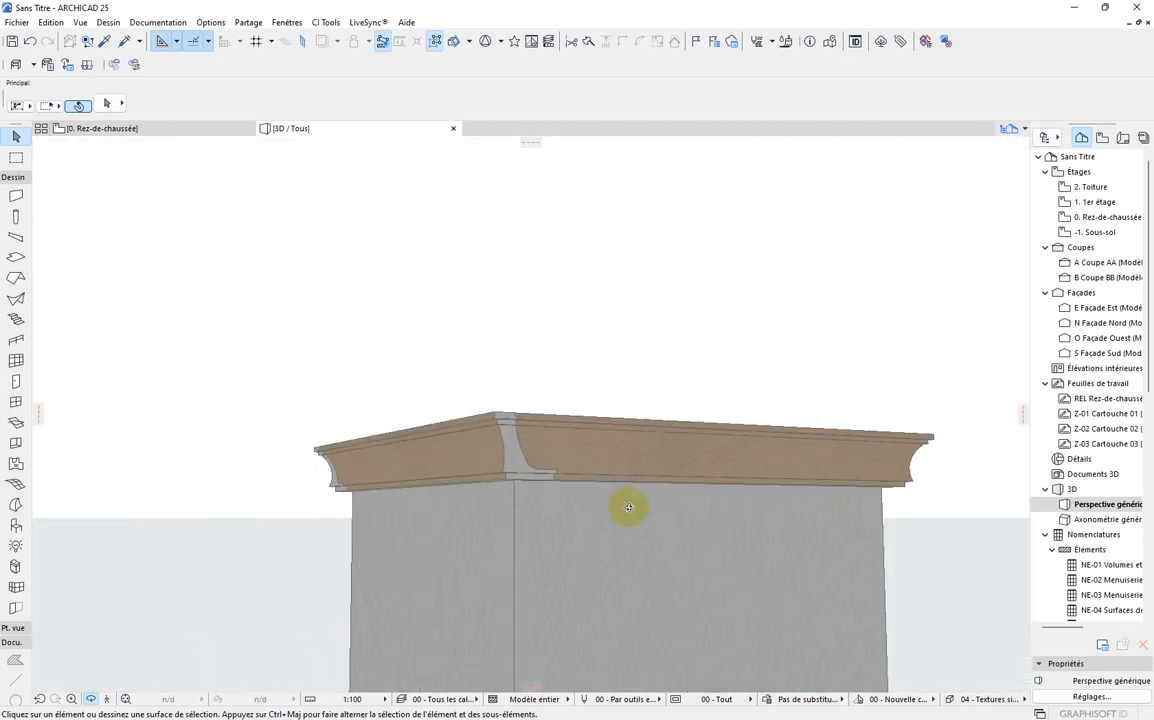
{"action": "middle_click_drag", "start_coordinate": [628, 507], "coordinate": [670, 534], "text": "shift"}
Select one front wall in 3D and capture its custom profile in the complex profile manager for editing.
{"action": "left_click", "coordinate": [670, 534]}
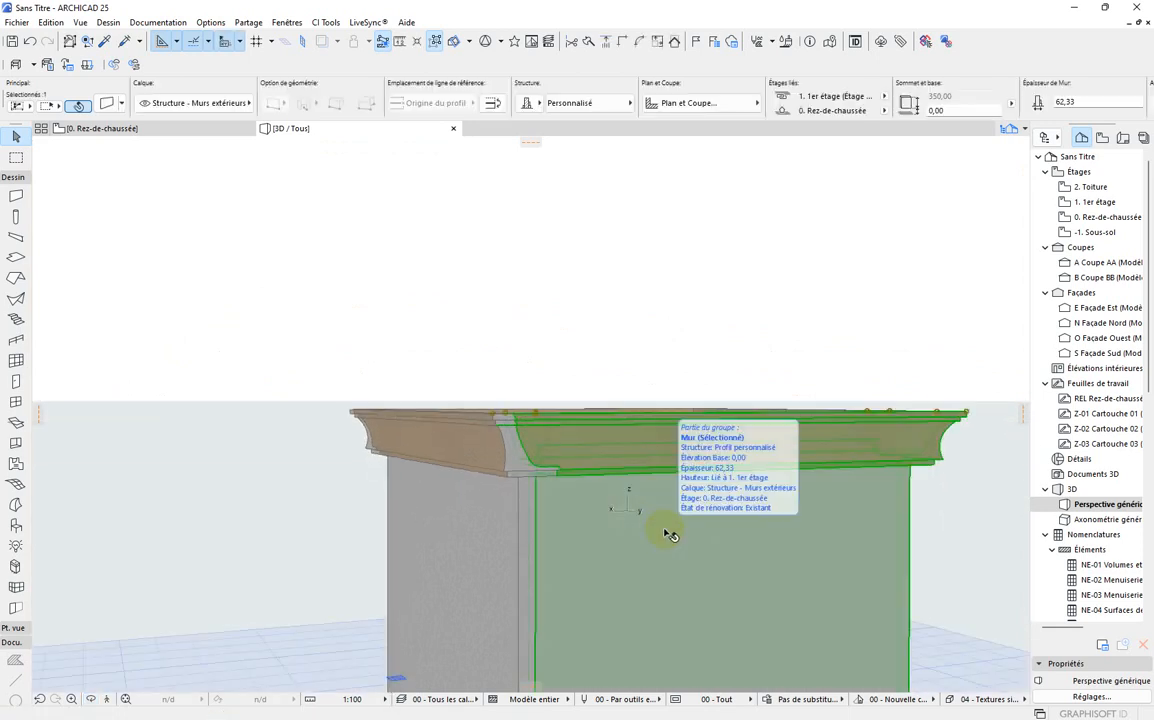
{"action": "scroll", "coordinate": [640, 477], "scroll_direction": "down", "scroll_amount": 1}
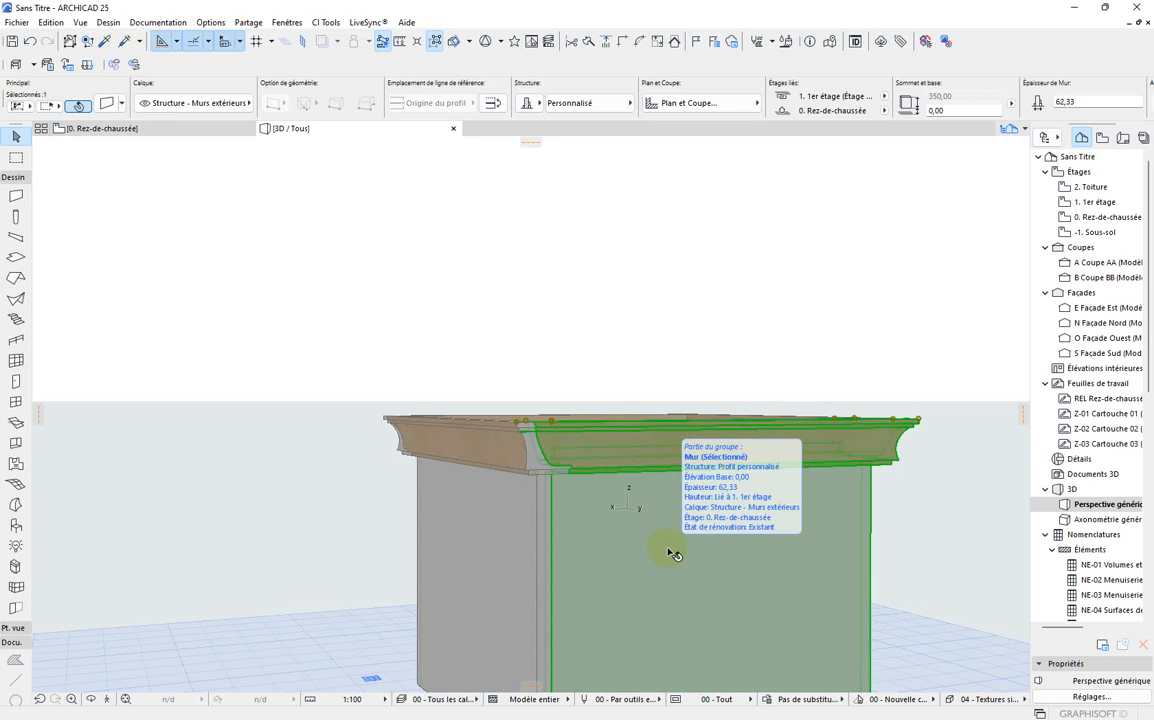
{"action": "scroll", "coordinate": [669, 553], "scroll_direction": "up", "scroll_amount": 2}
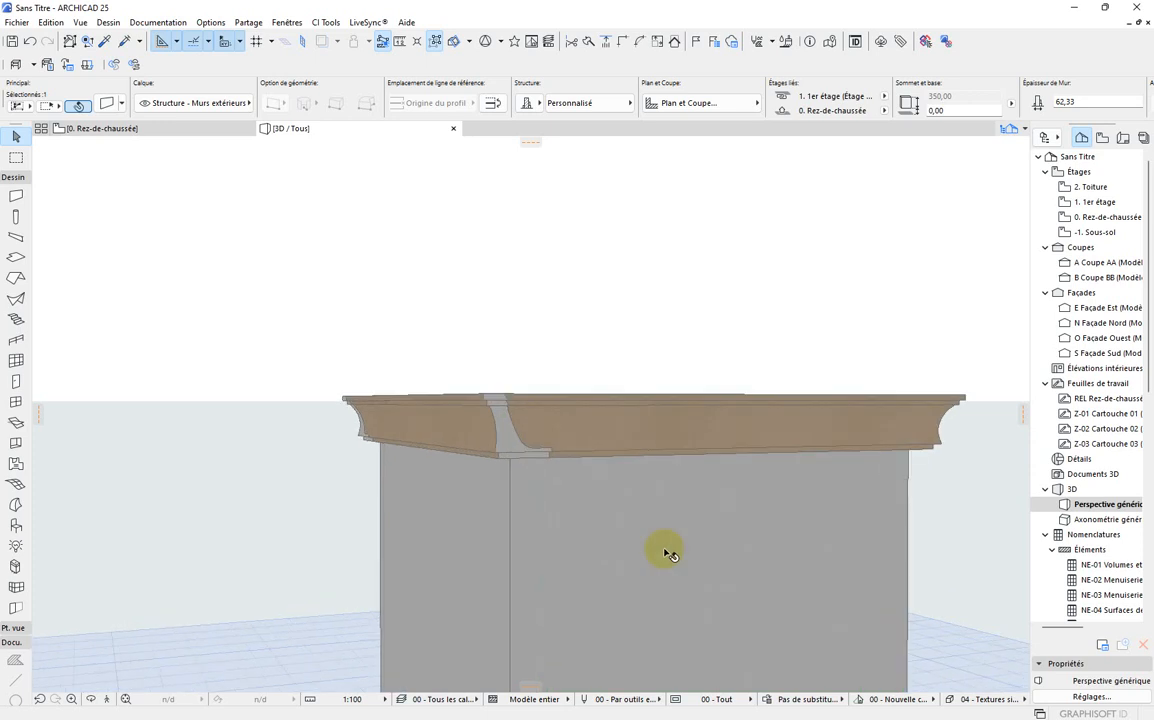
{"action": "scroll", "coordinate": [663, 557], "scroll_direction": "down", "scroll_amount": 2}
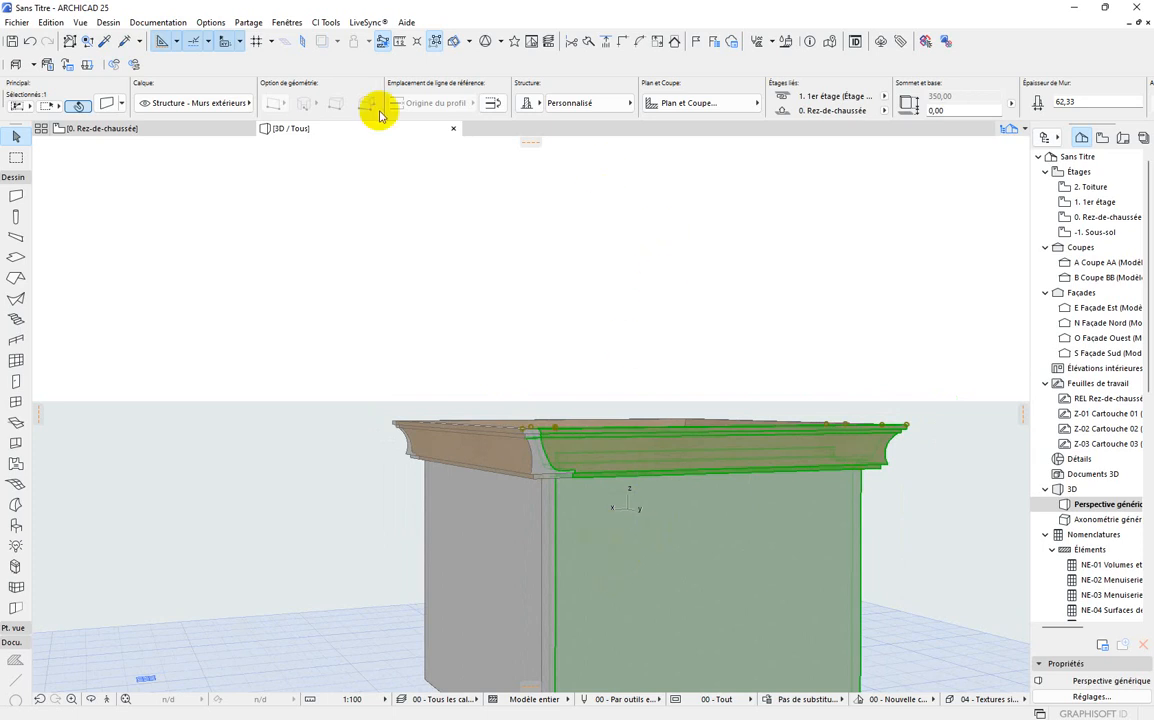
{"action": "left_click", "coordinate": [212, 23]}
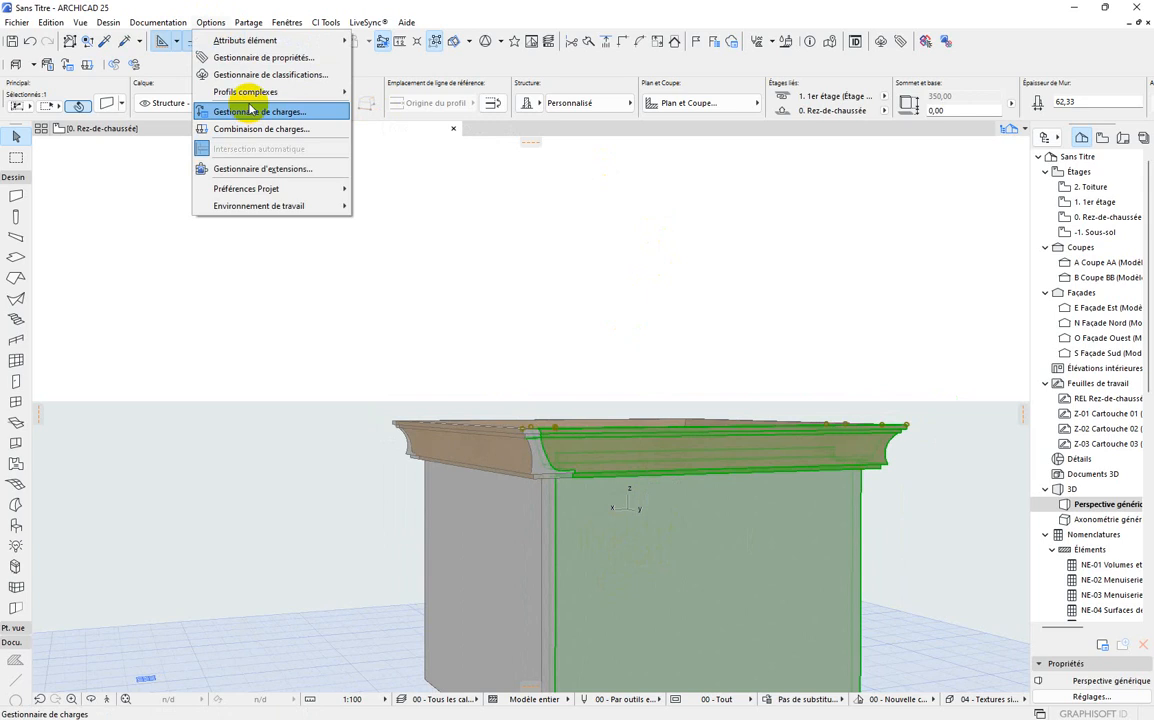
{"action": "mouse_move", "coordinate": [257, 97]}
{"action": "left_click", "coordinate": [445, 91]}
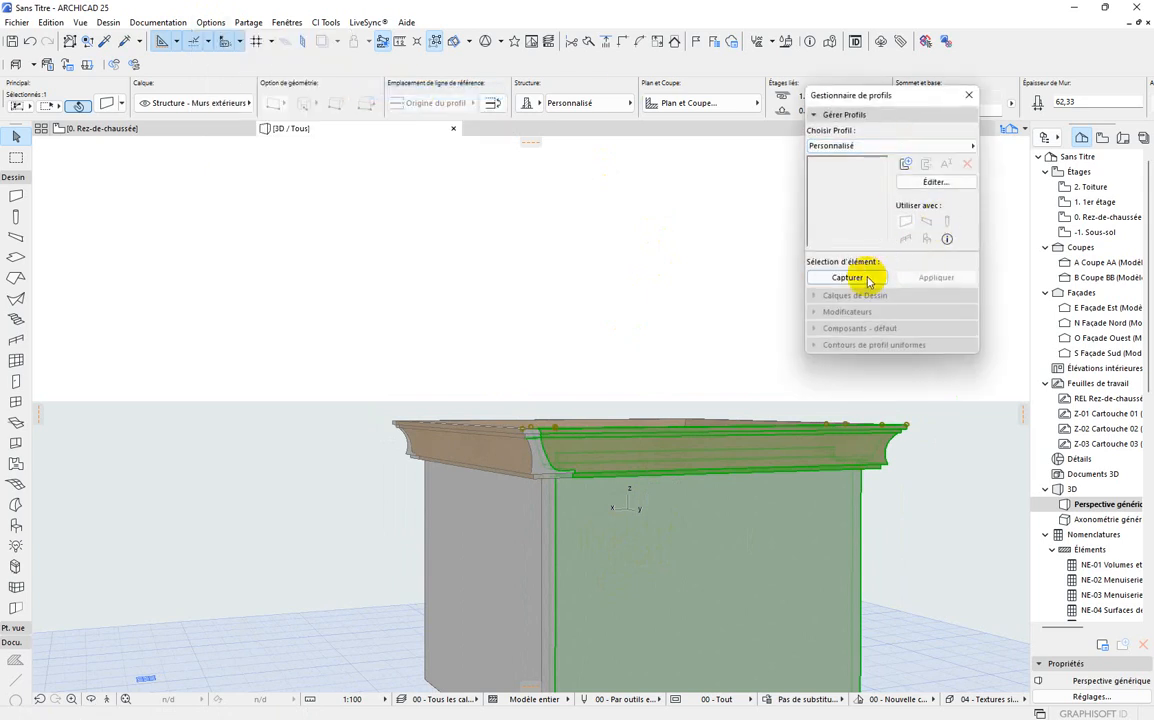
{"action": "left_click", "coordinate": [847, 278]}
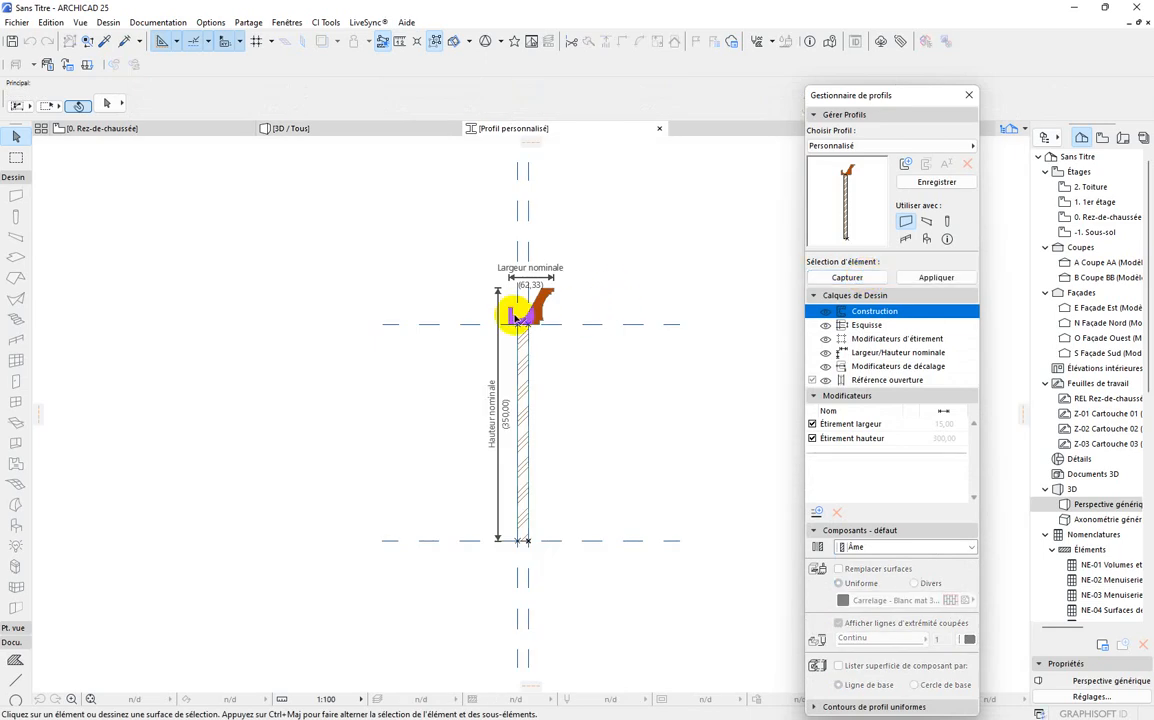
Override the wall body's fill surfaces uniformly with Enduit - Beige nature and apply the profile to the selected wall.
{"action": "left_click_drag", "start_coordinate": [521, 350], "coordinate": [532, 369]}
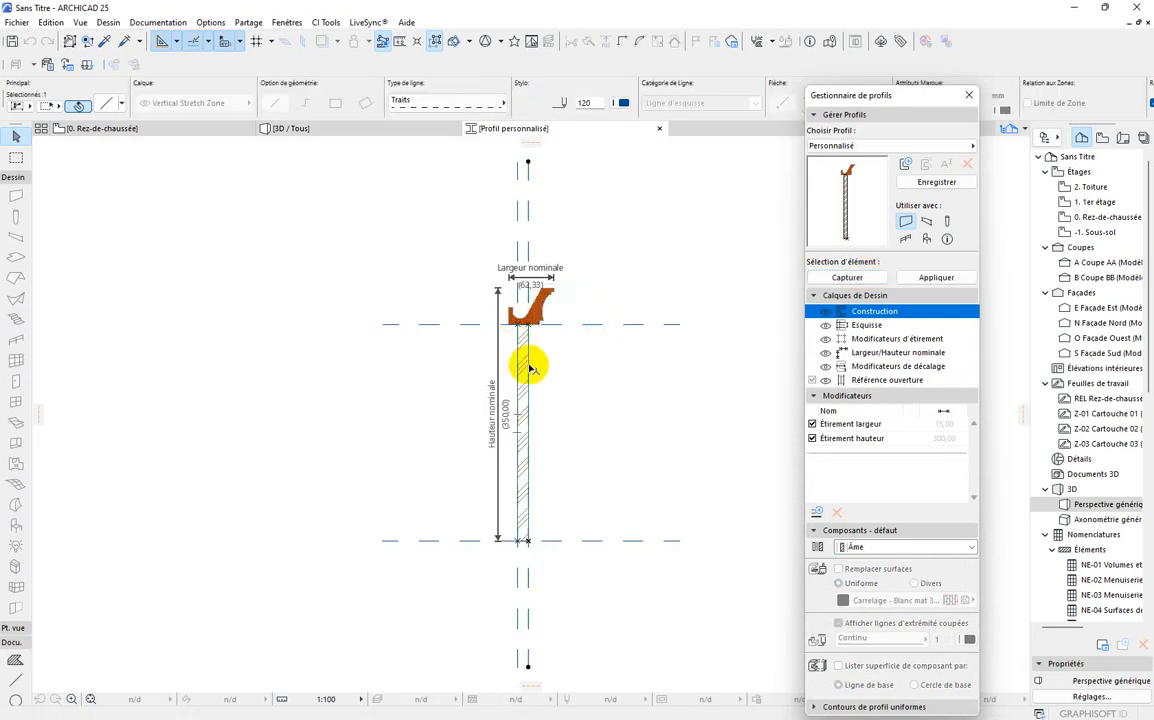
{"action": "left_click", "coordinate": [524, 368]}
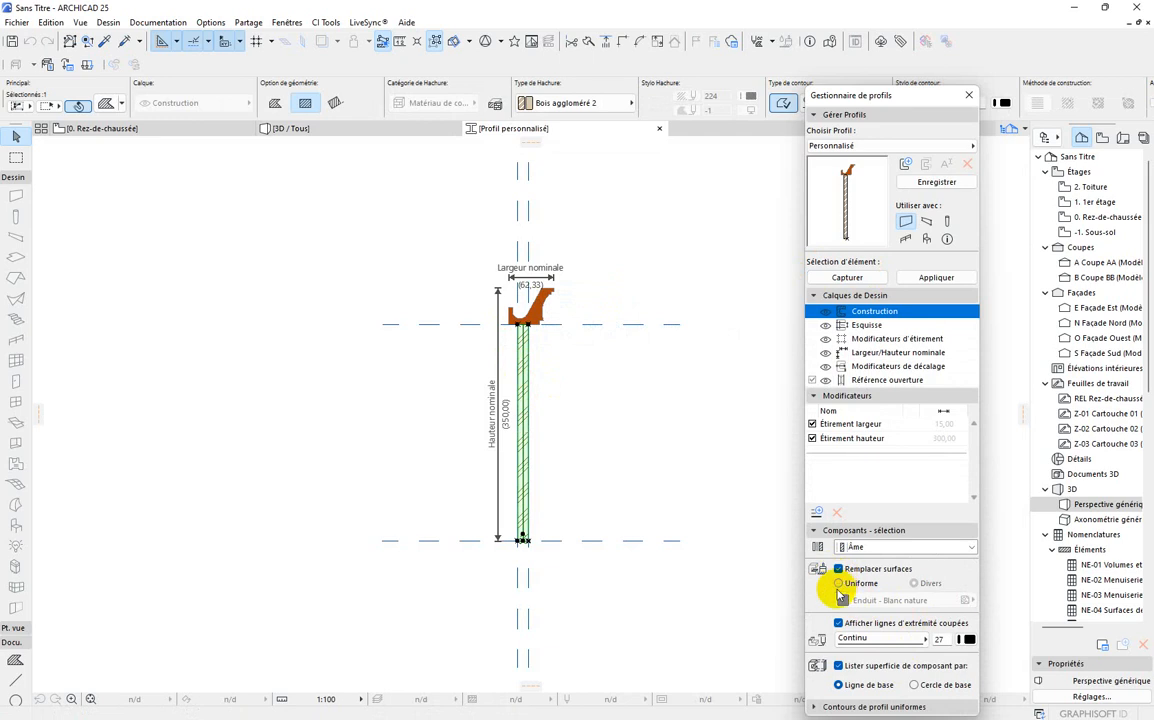
{"action": "left_click", "coordinate": [860, 600]}
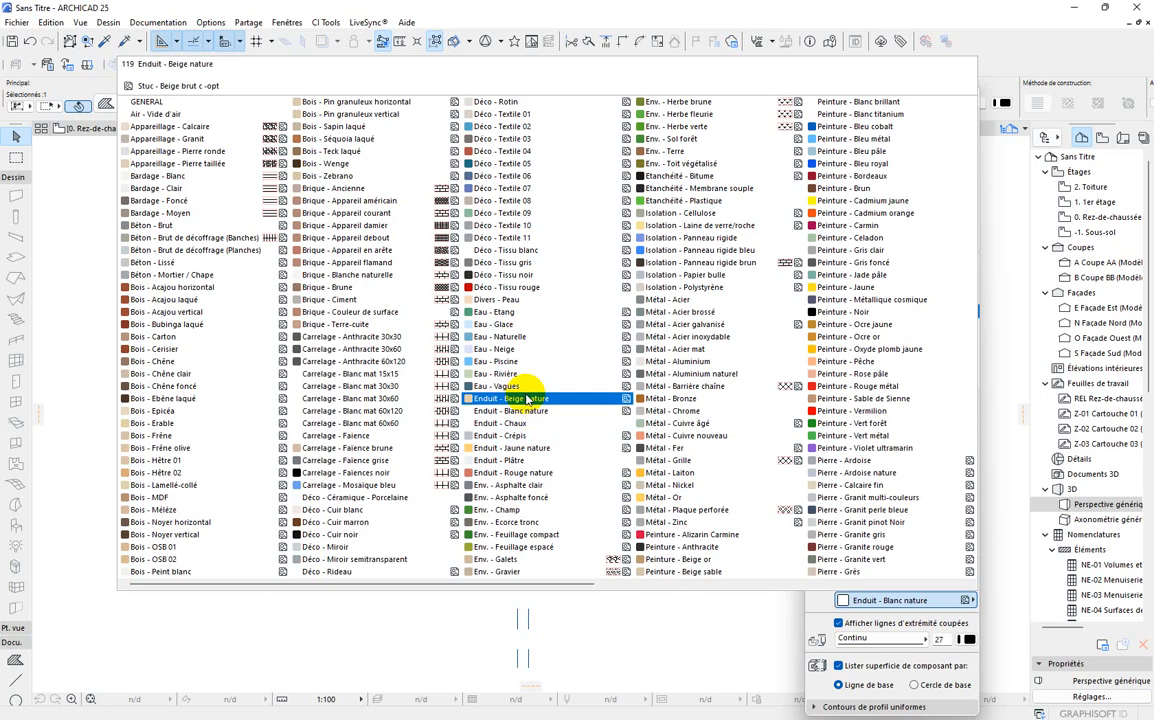
{"action": "left_click", "coordinate": [527, 398]}
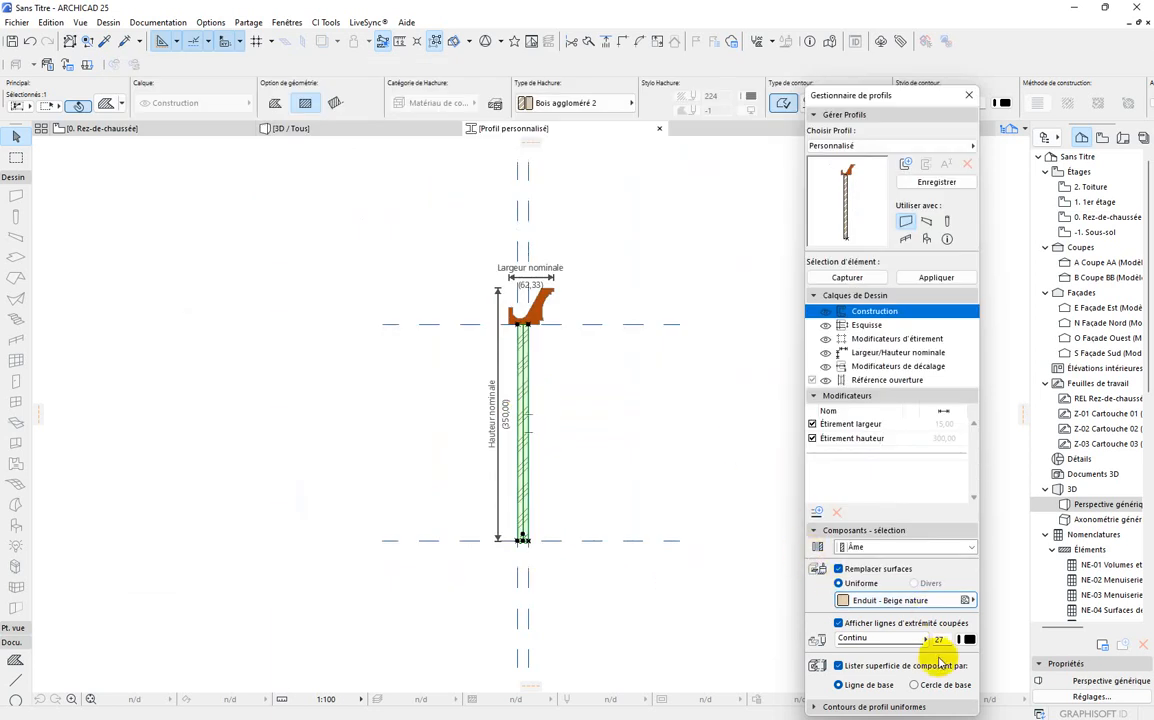
{"action": "left_click", "coordinate": [905, 278]}
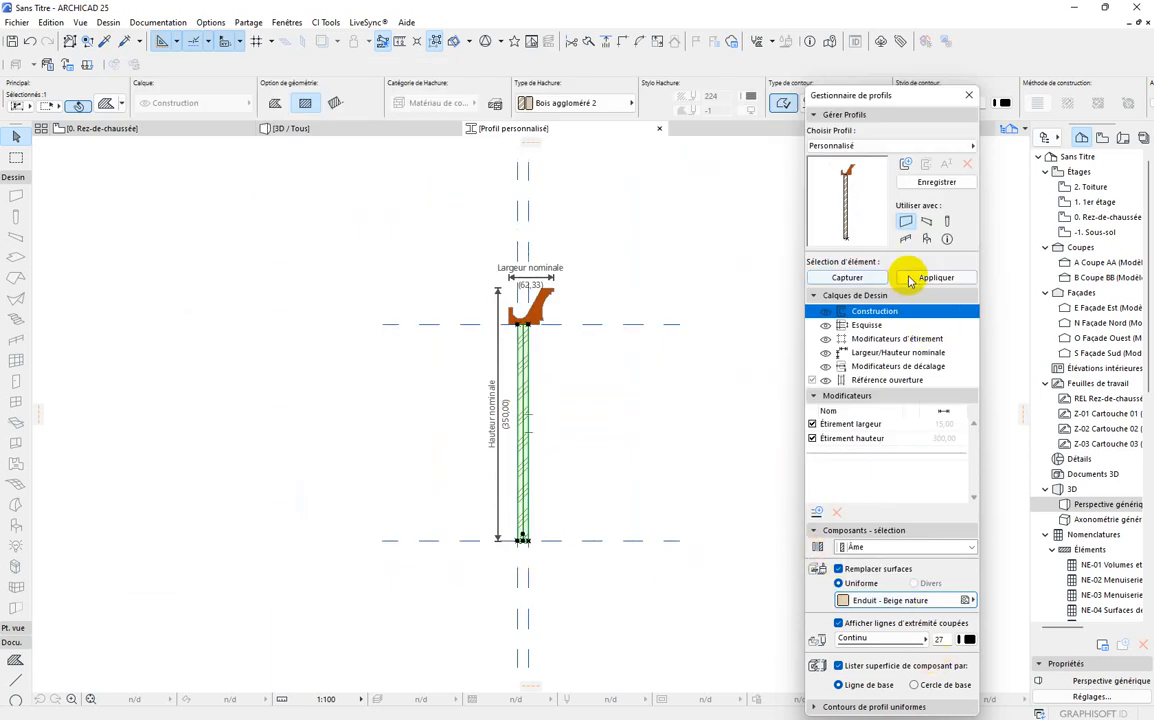
Return to the 3D view, deselect the wall and check its new finish and the cornice corner.
{"action": "left_click", "coordinate": [343, 130]}
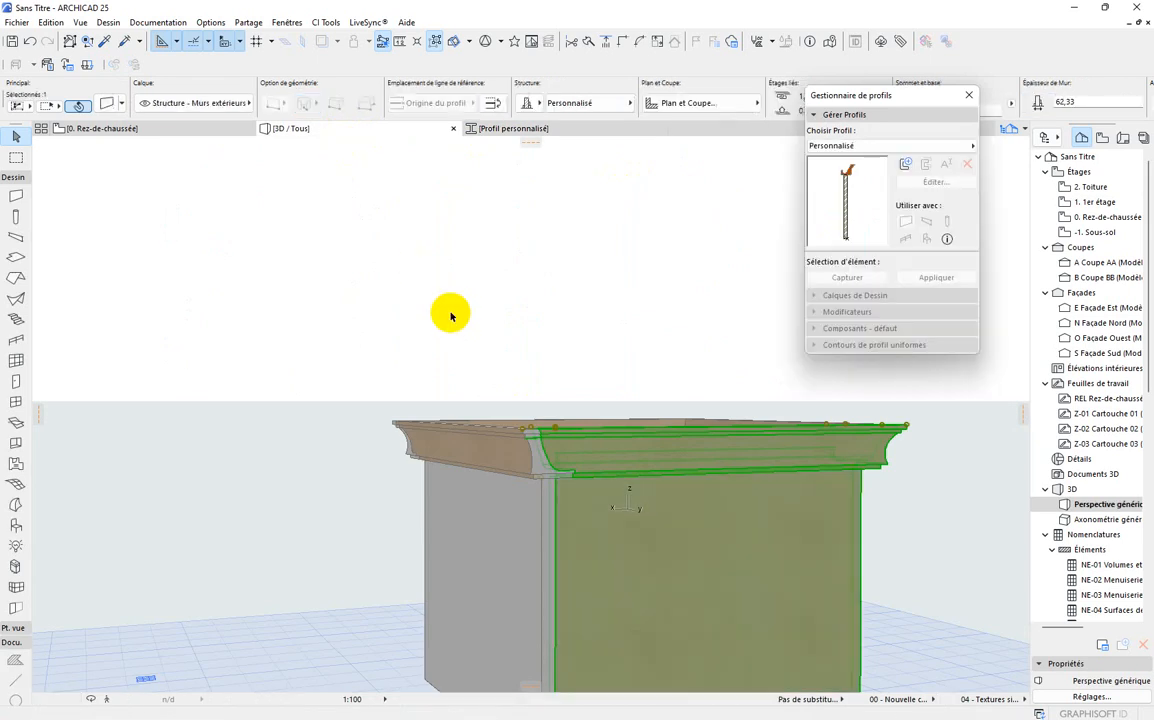
{"action": "scroll", "coordinate": [453, 323], "scroll_direction": "down", "scroll_amount": 2}
{"action": "scroll", "coordinate": [694, 559], "scroll_direction": "up", "scroll_amount": 2}
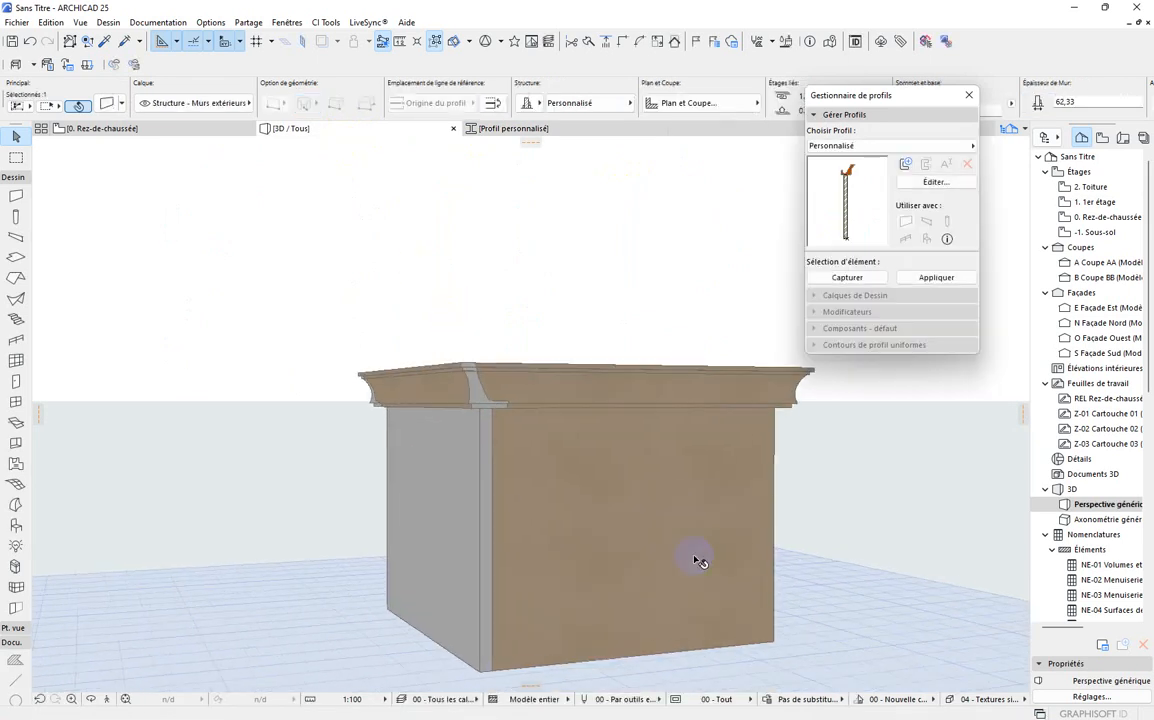
{"action": "left_click", "coordinate": [824, 508]}
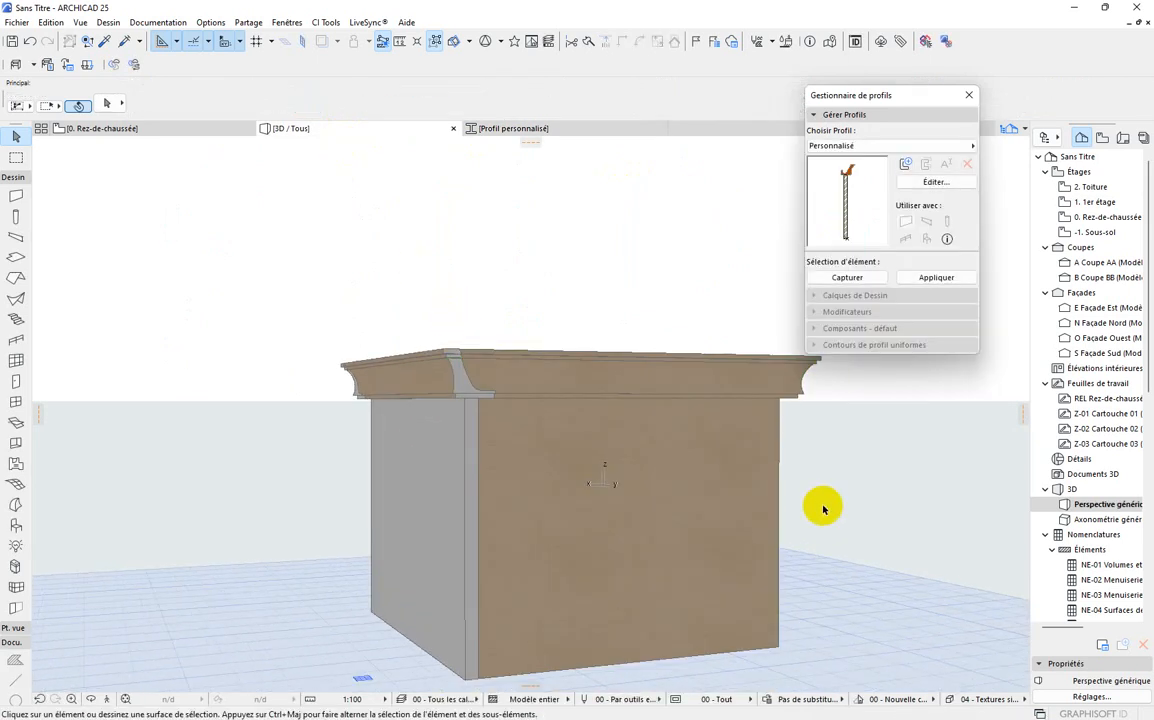
{"action": "left_click", "coordinate": [485, 358]}
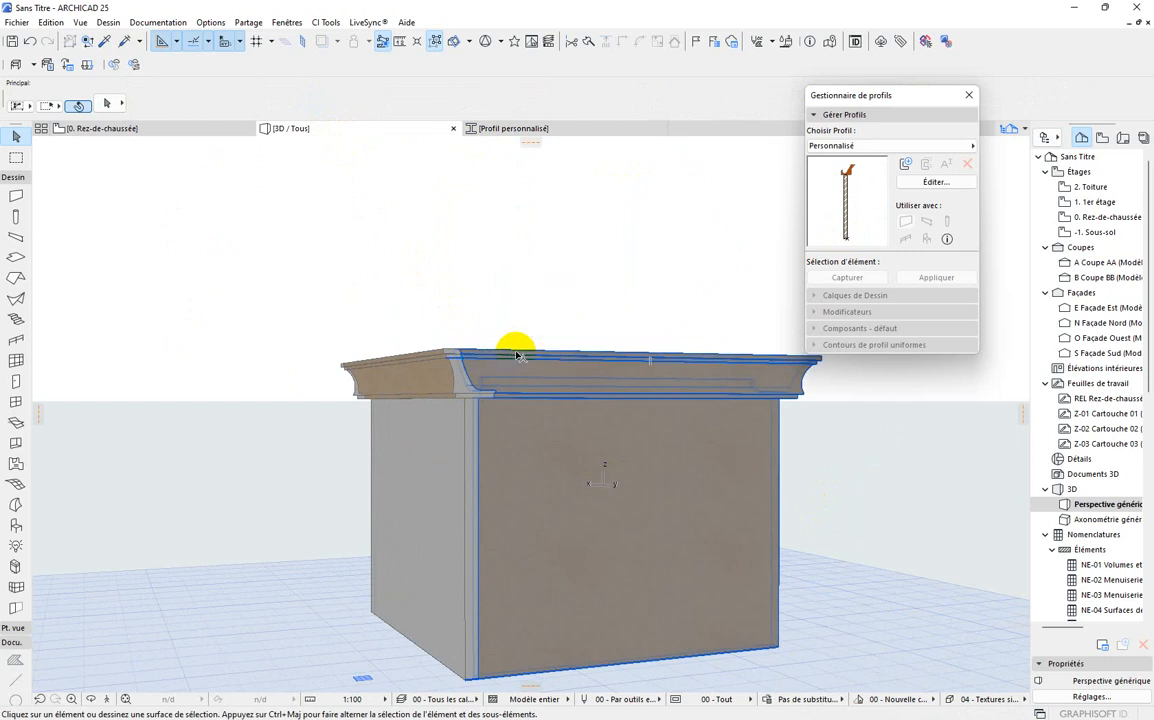
{"action": "left_click", "coordinate": [476, 300]}
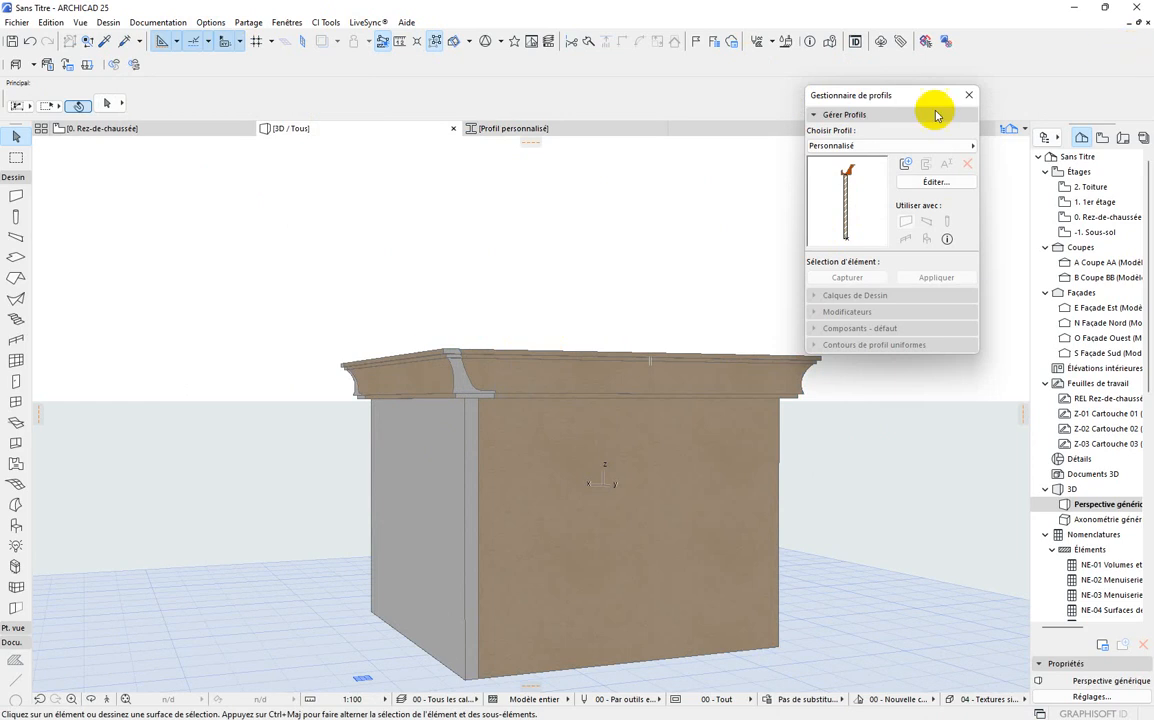
Close the profile manager and orbit the 3D view to look down on the enclosure with free space around it.
{"action": "left_click", "coordinate": [964, 97]}
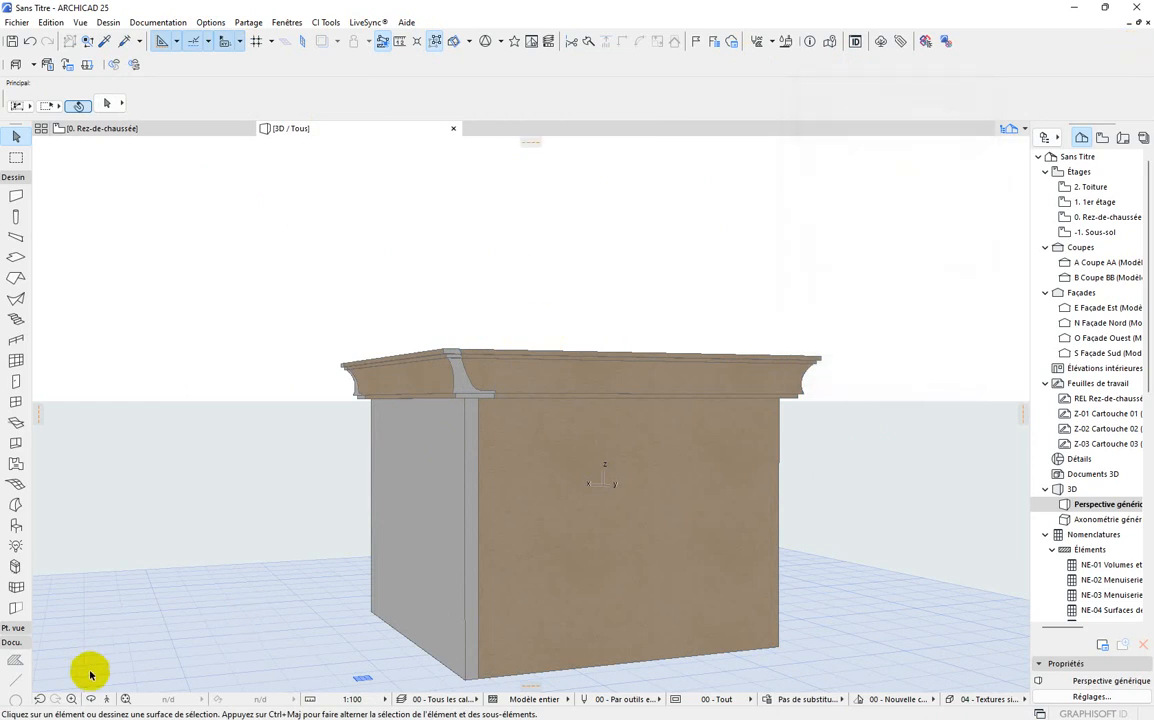
{"action": "left_click", "coordinate": [87, 702]}
{"action": "left_click_drag", "start_coordinate": [450, 503], "coordinate": [351, 356]}
{"action": "scroll", "coordinate": [567, 288], "scroll_direction": "down", "scroll_amount": 5}
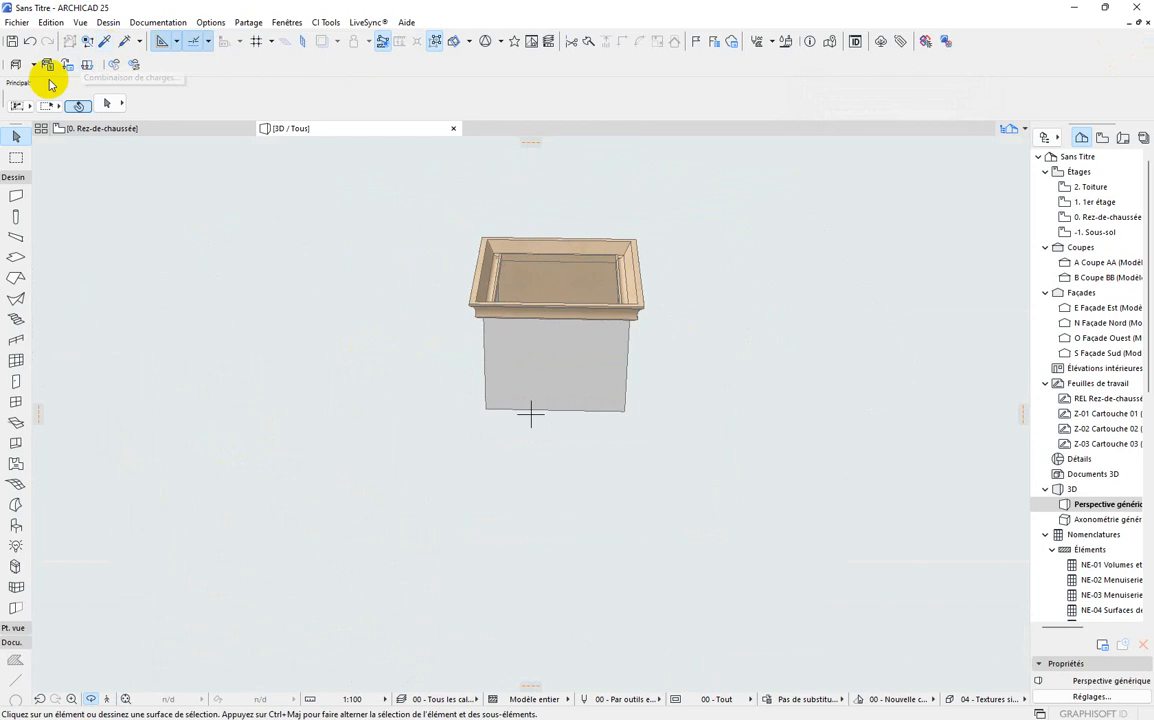
{"action": "left_click", "coordinate": [17, 197]}
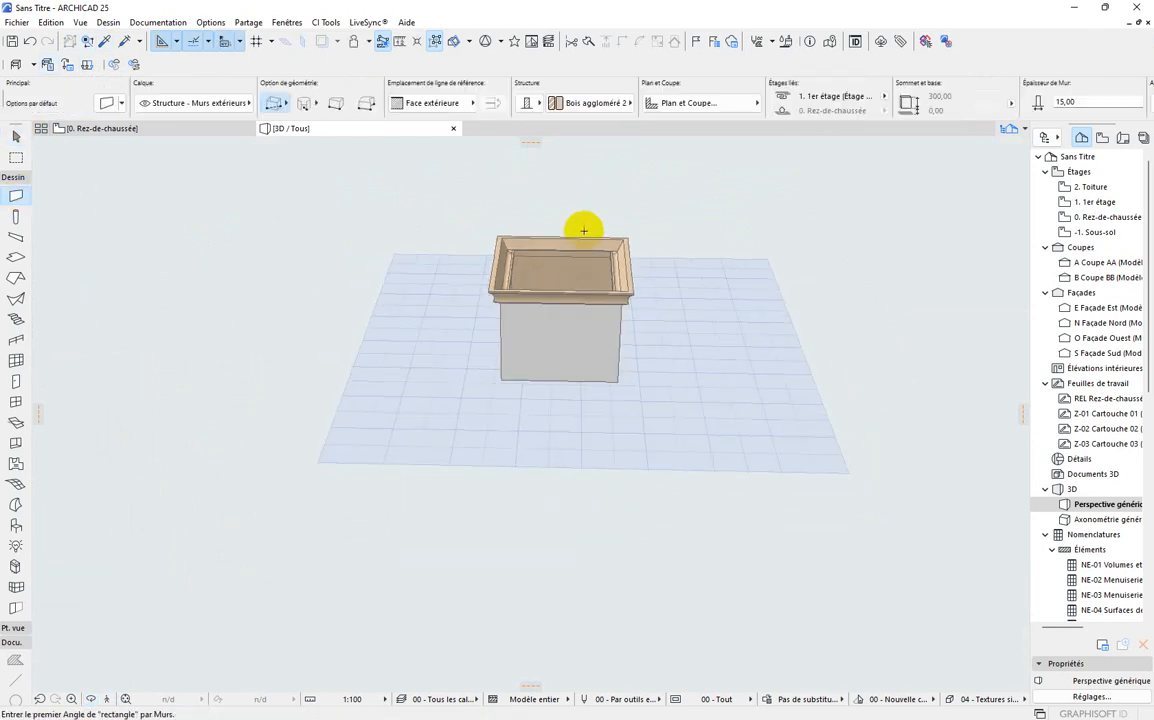
{"action": "left_click", "coordinate": [806, 294]}
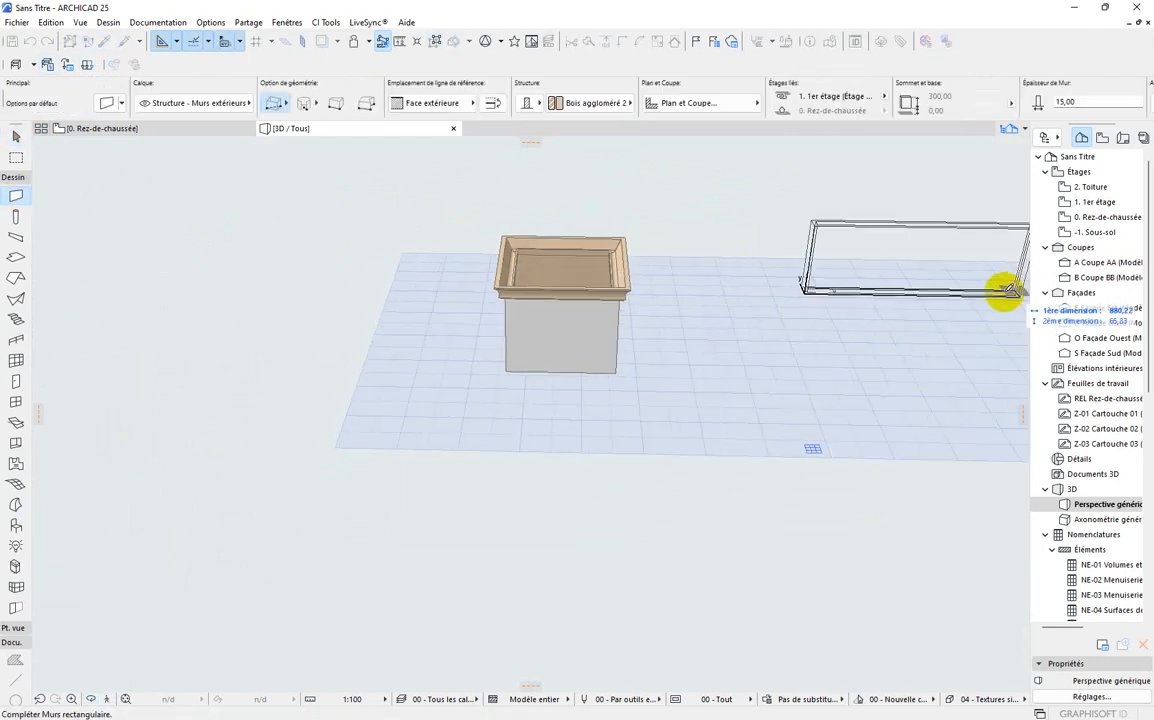
{"action": "key", "text": "Escape"}
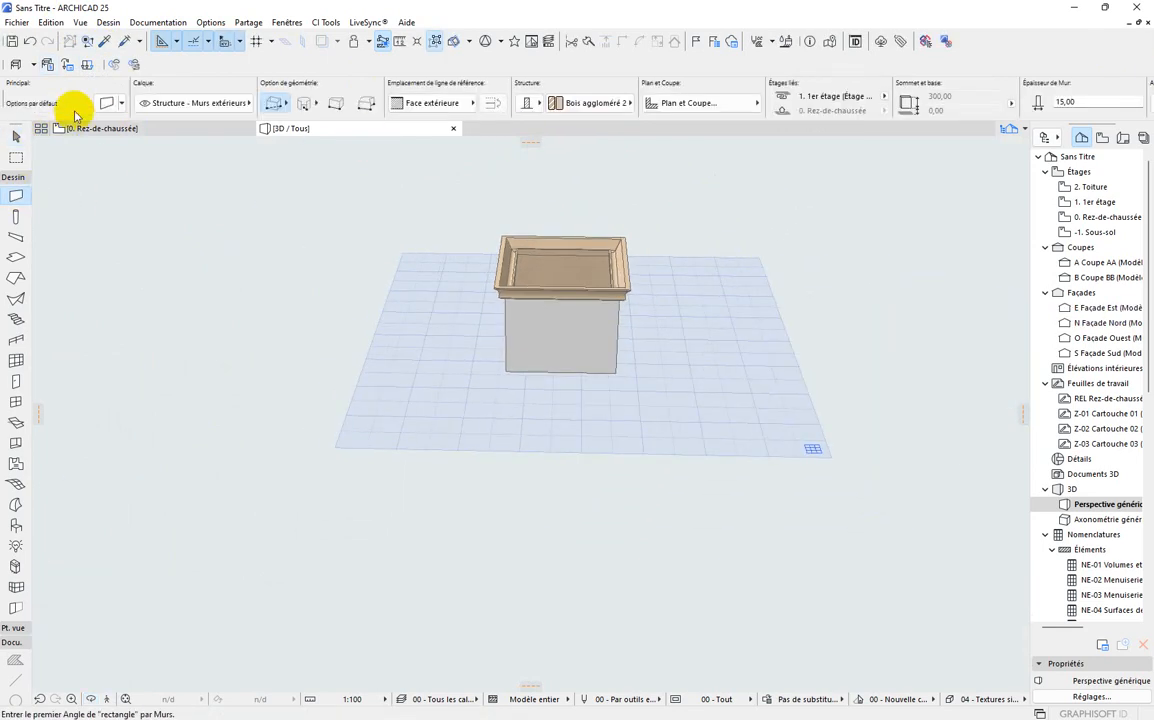
Draw one straight wall about 557 cm long beside the enclosure in 3D, using the chained method and the plain 15 cm default wall.
{"action": "left_click", "coordinate": [104, 104]}
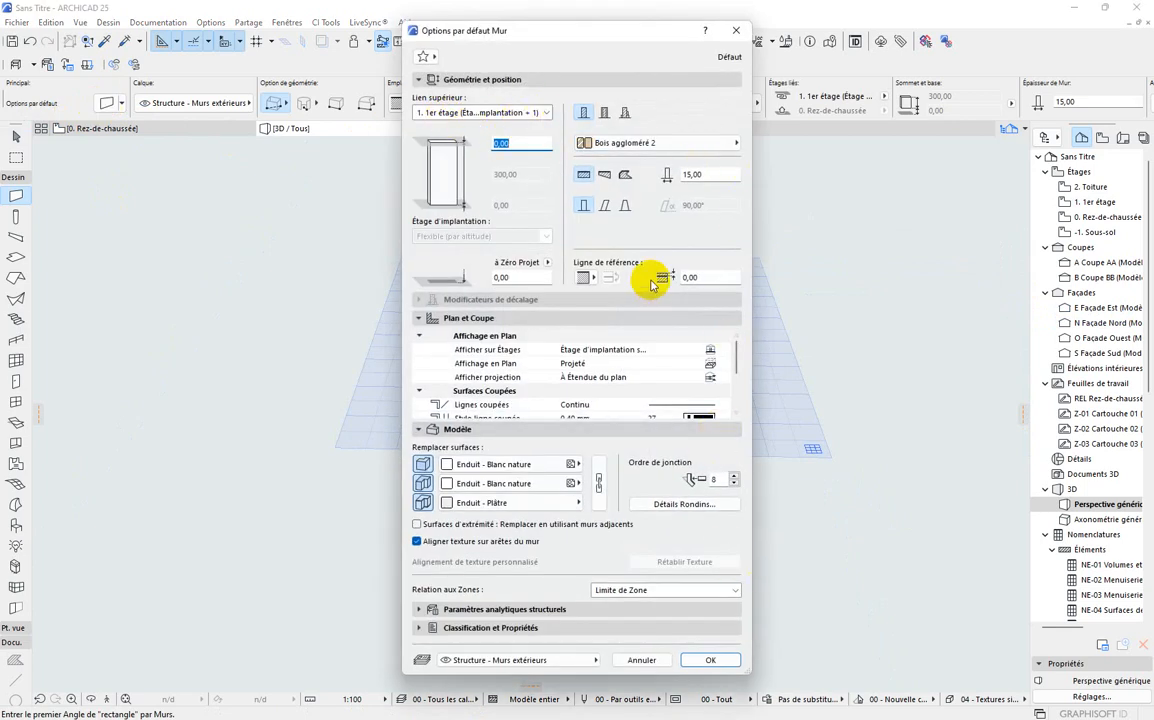
{"action": "left_click", "coordinate": [706, 662]}
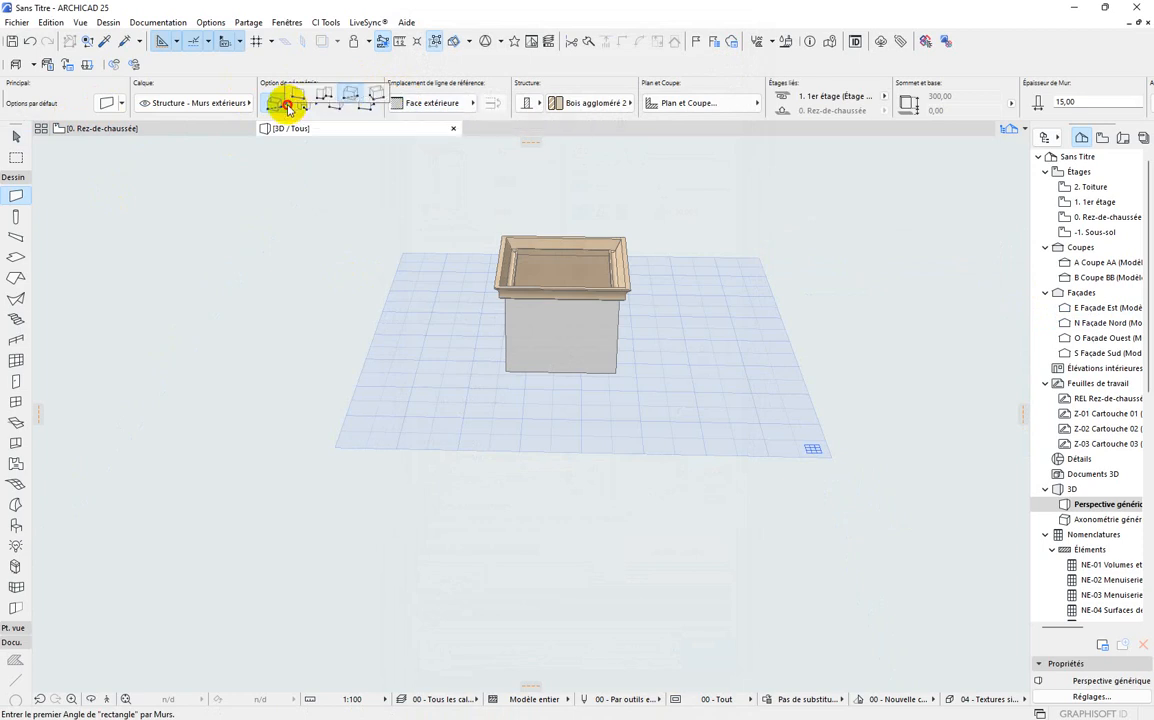
{"action": "left_click", "coordinate": [316, 92]}
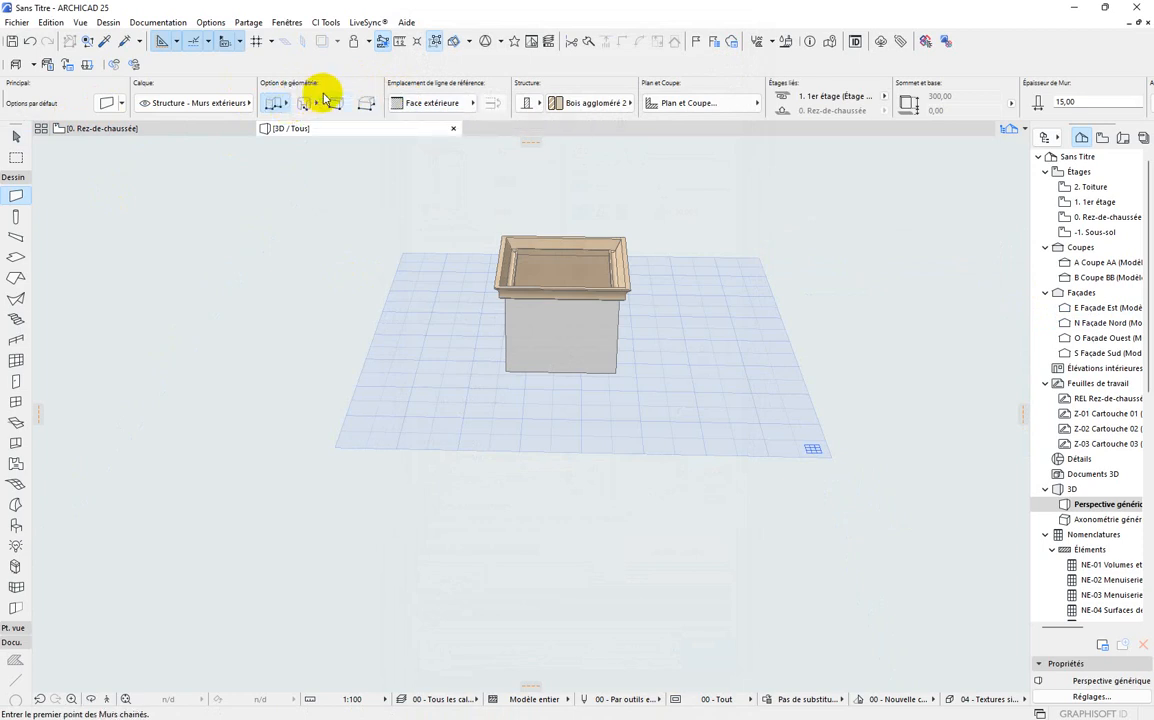
{"action": "left_click", "coordinate": [846, 288]}
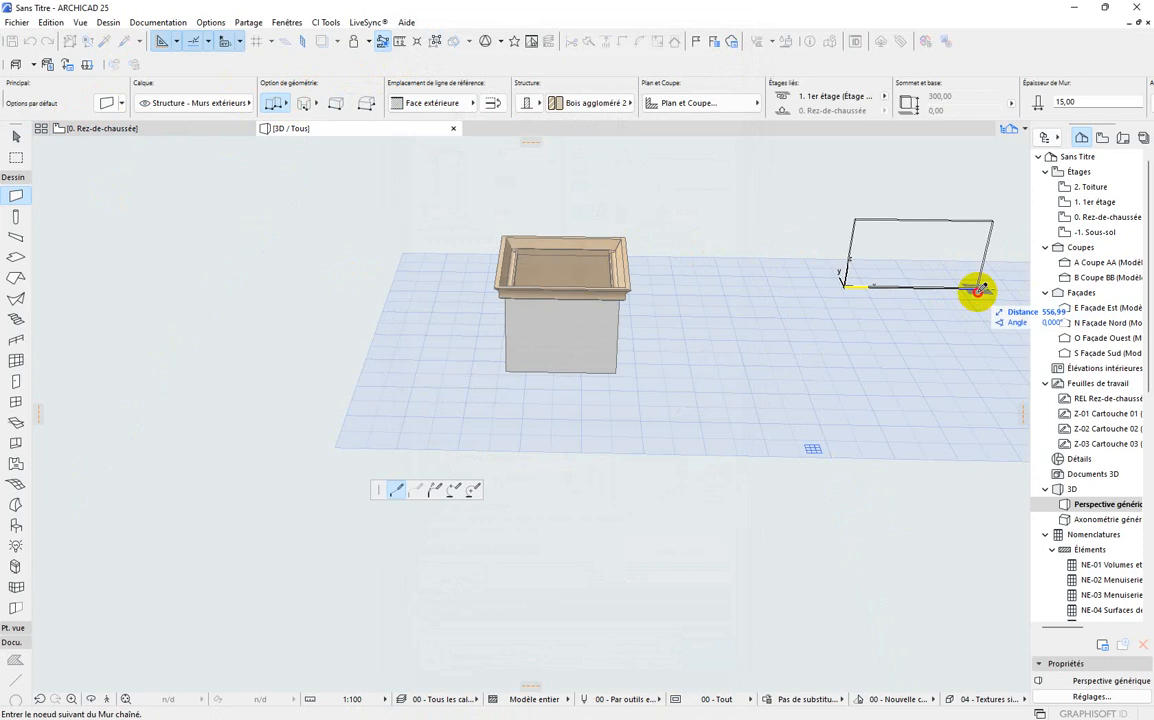
{"action": "double_click", "coordinate": [978, 289]}
{"action": "key", "text": "Escape"}
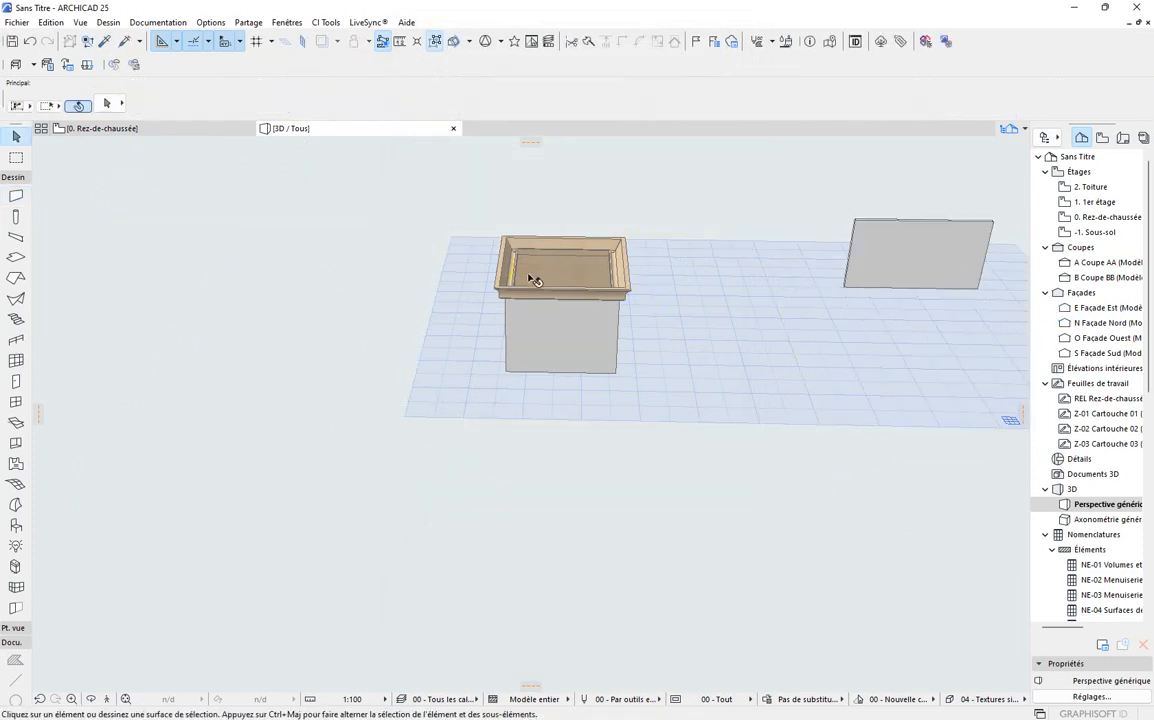
Pick up the parameters of the enclosure's front wall and transfer them to the separate straight wall.
{"action": "scroll", "coordinate": [533, 280], "scroll_direction": "up", "scroll_amount": 2}
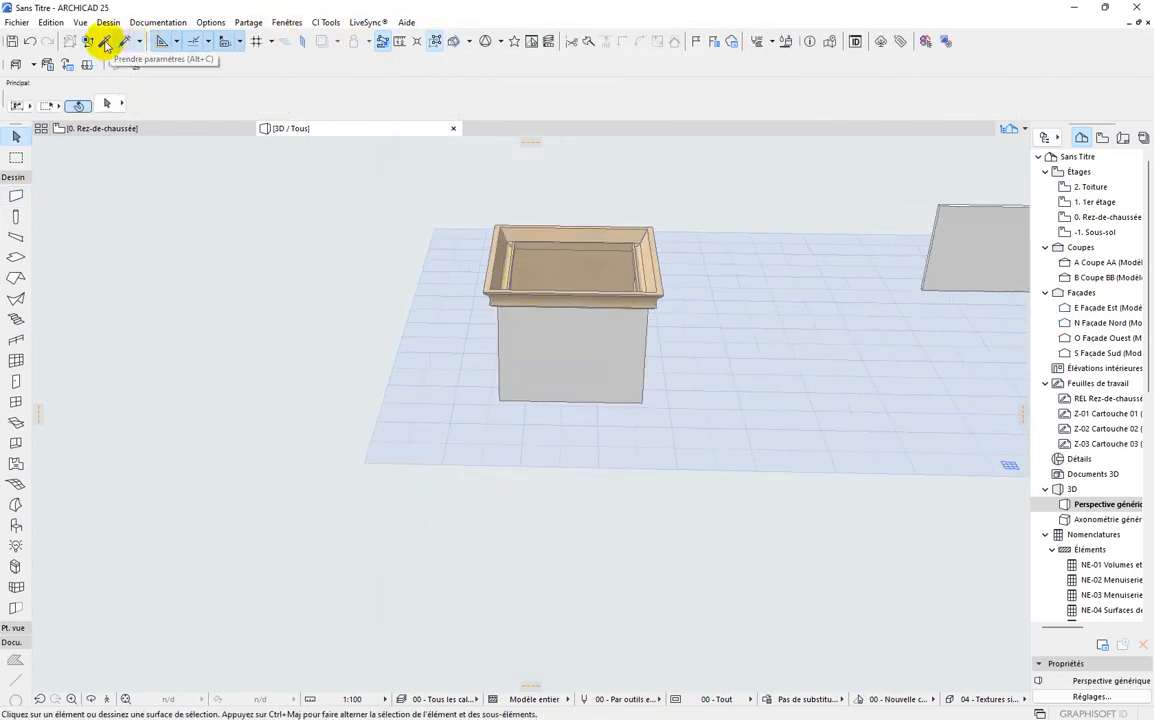
{"action": "left_click", "coordinate": [106, 44]}
{"action": "left_click", "coordinate": [514, 338]}
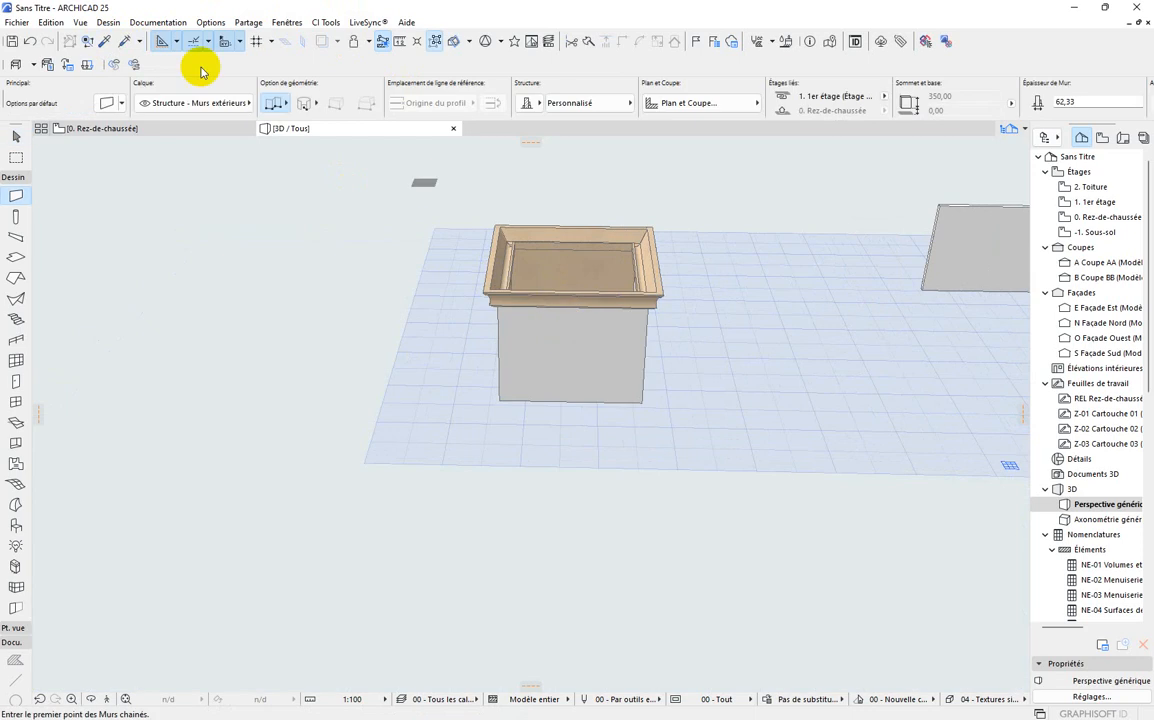
{"action": "left_click", "coordinate": [126, 44]}
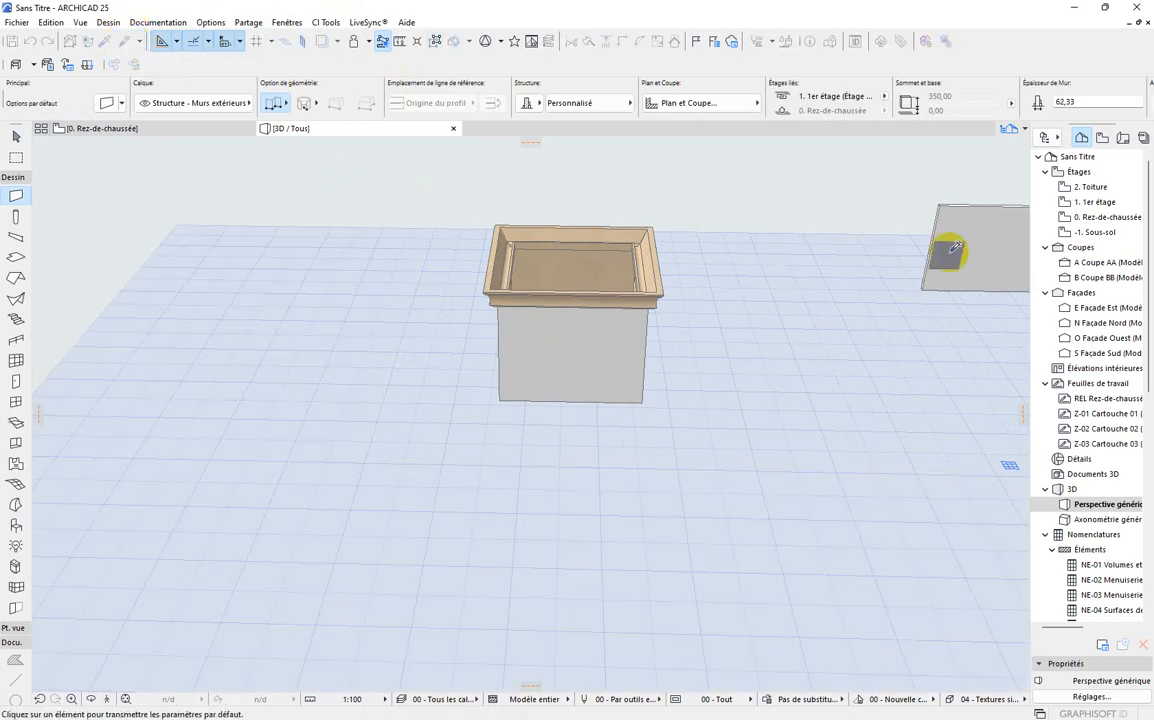
{"action": "left_click", "coordinate": [915, 250]}
{"action": "scroll", "coordinate": [313, 272], "scroll_direction": "down", "scroll_amount": 1}
{"action": "scroll", "coordinate": [886, 193], "scroll_direction": "up", "scroll_amount": 4}
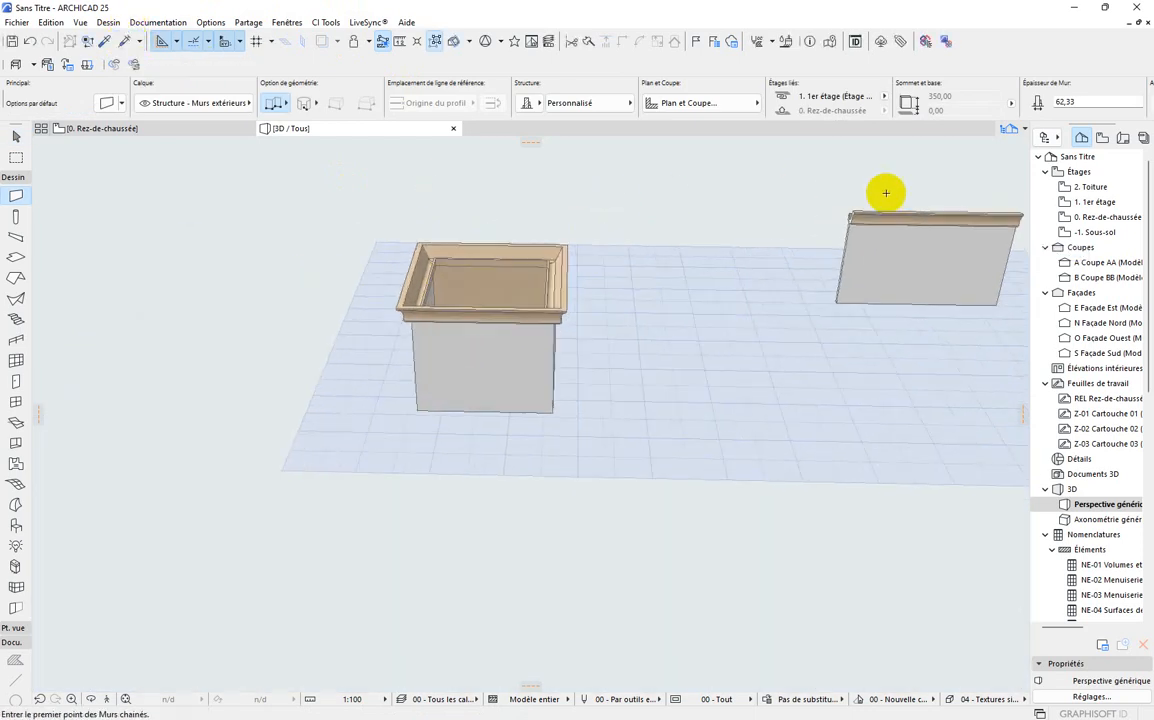
Examine the cornice on the separate wall in 3D and compare it with the enclosure's cornice and inner channel.
{"action": "scroll", "coordinate": [939, 204], "scroll_direction": "up", "scroll_amount": 5}
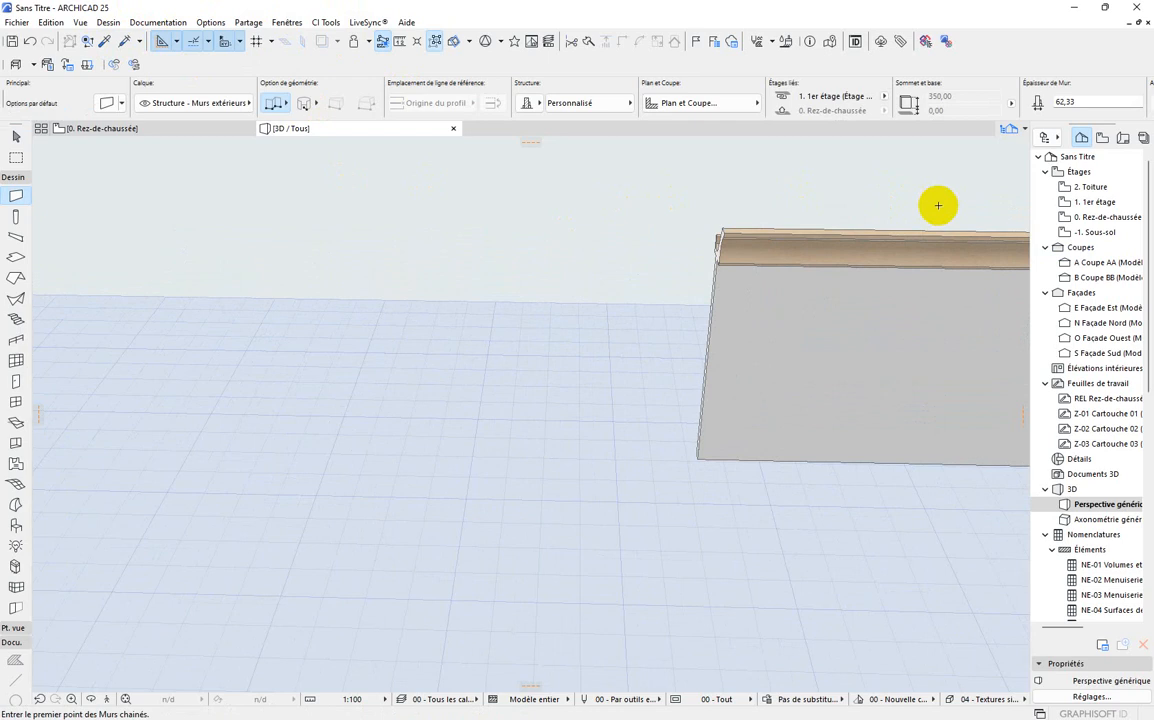
{"action": "scroll", "coordinate": [425, 209], "scroll_direction": "down", "scroll_amount": 4}
{"action": "scroll", "coordinate": [806, 224], "scroll_direction": "up", "scroll_amount": 6}
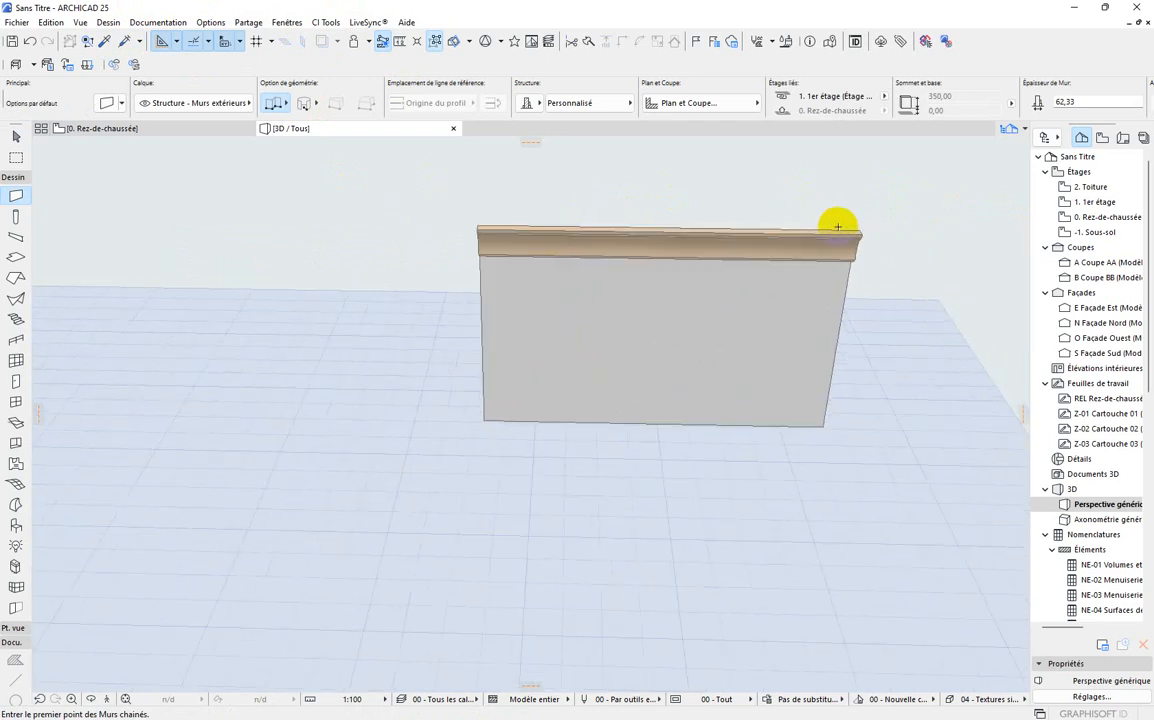
{"action": "scroll", "coordinate": [871, 230], "scroll_direction": "up", "scroll_amount": 2}
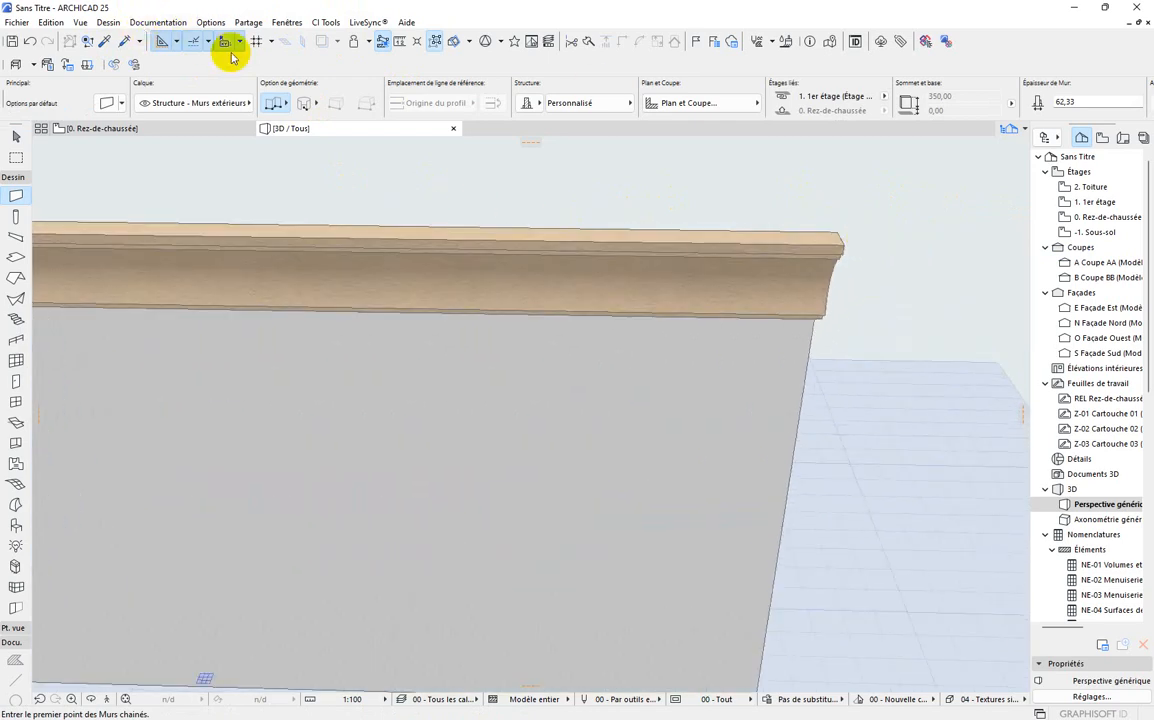
{"action": "scroll", "coordinate": [726, 237], "scroll_direction": "down", "scroll_amount": 6}
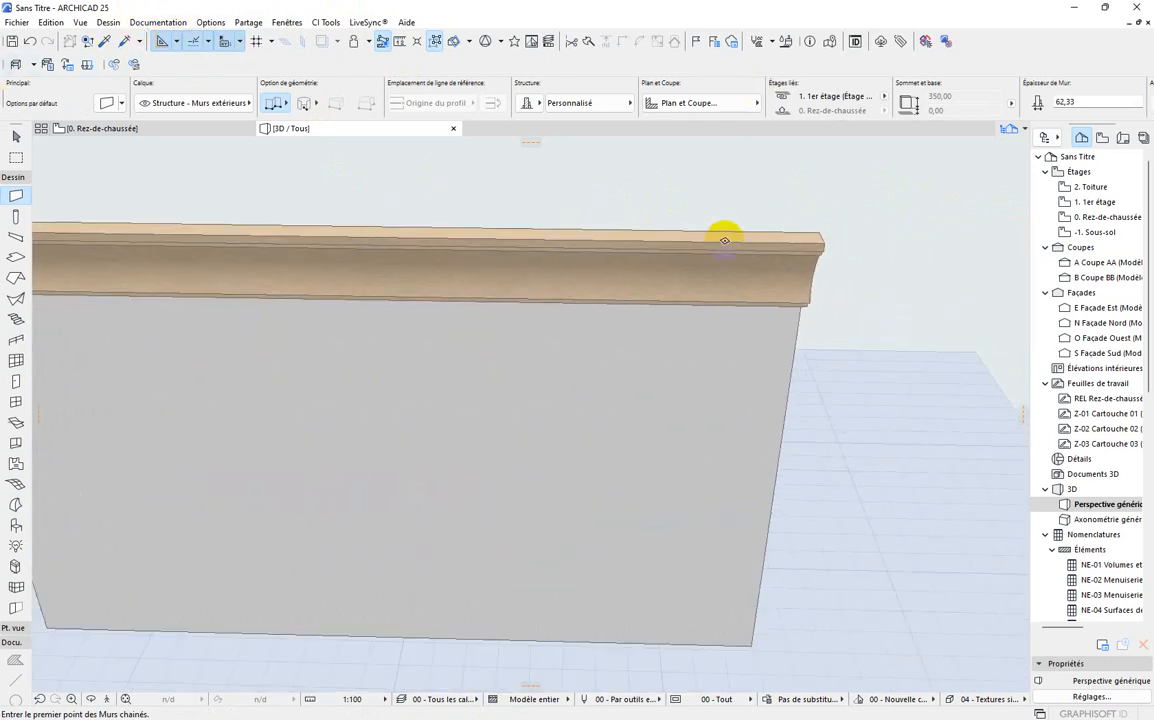
{"action": "scroll", "coordinate": [768, 249], "scroll_direction": "down", "scroll_amount": 5}
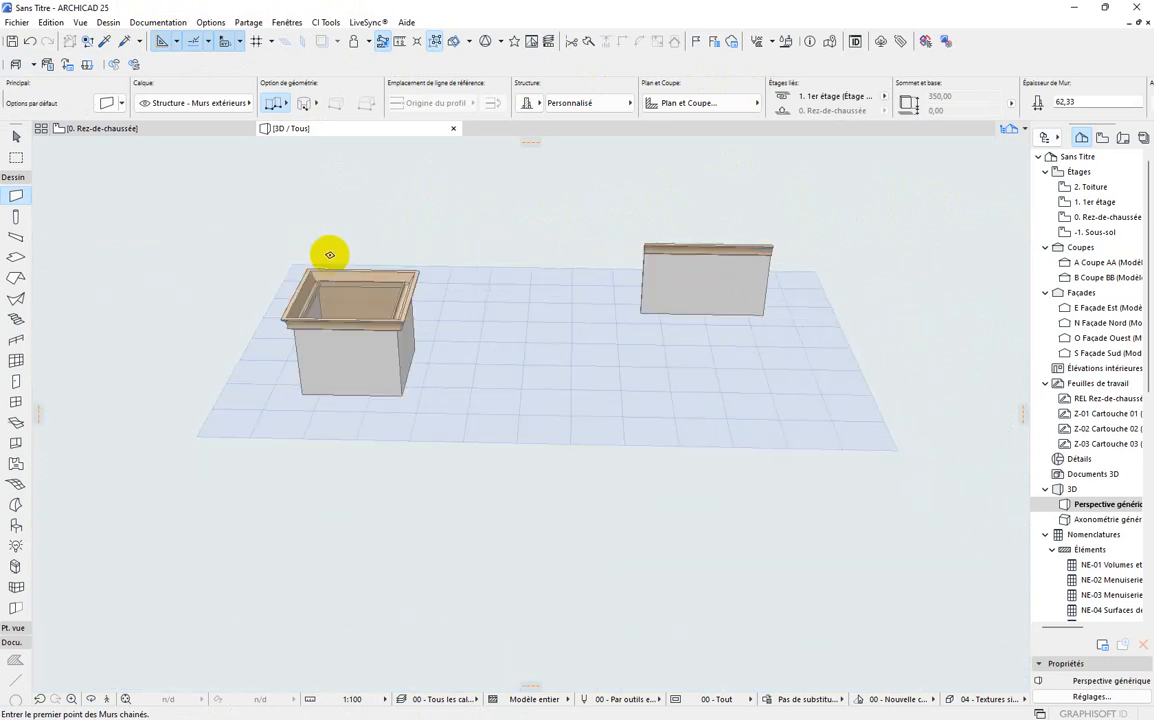
{"action": "scroll", "coordinate": [314, 272], "scroll_direction": "up", "scroll_amount": 4}
{"action": "scroll", "coordinate": [314, 284], "scroll_direction": "up", "scroll_amount": 2}
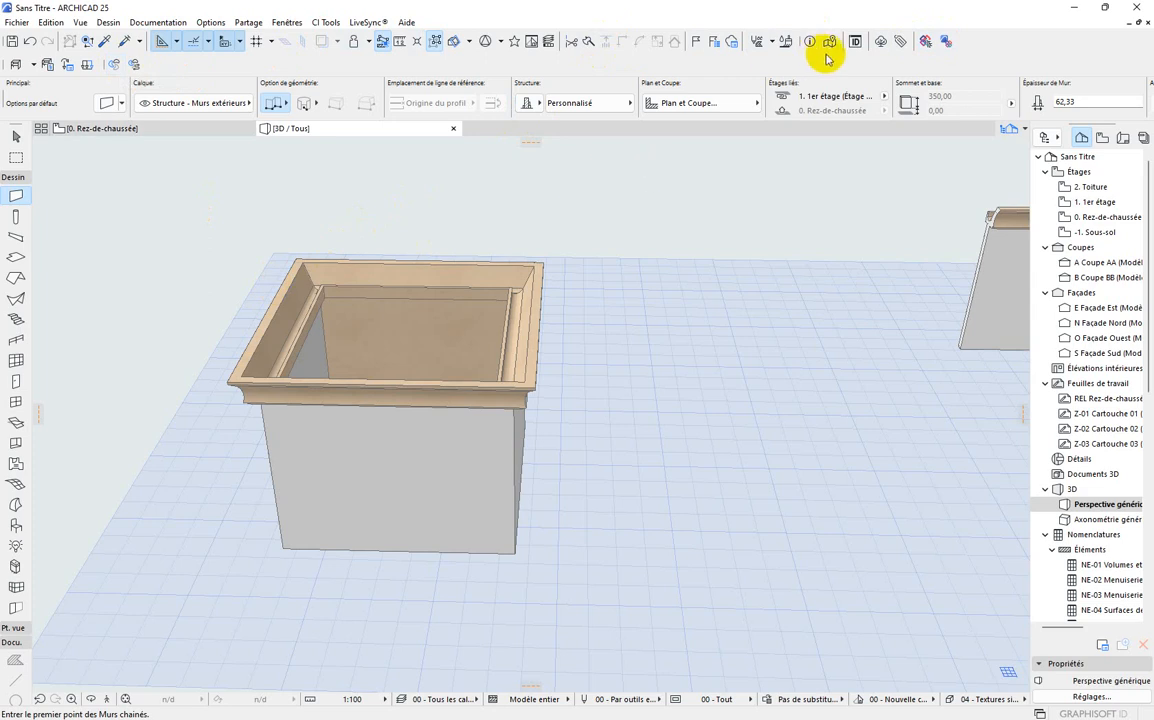
{"action": "scroll", "coordinate": [350, 198], "scroll_direction": "down", "scroll_amount": 2}
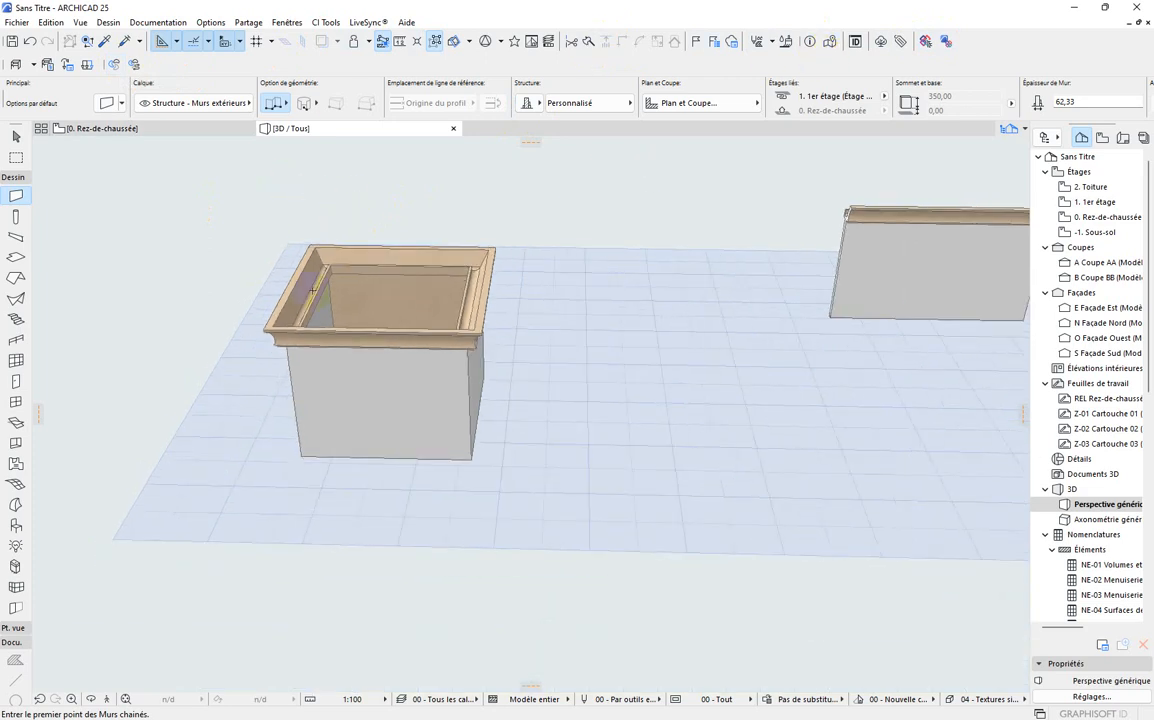
{"action": "scroll", "coordinate": [415, 314], "scroll_direction": "up", "scroll_amount": 4}
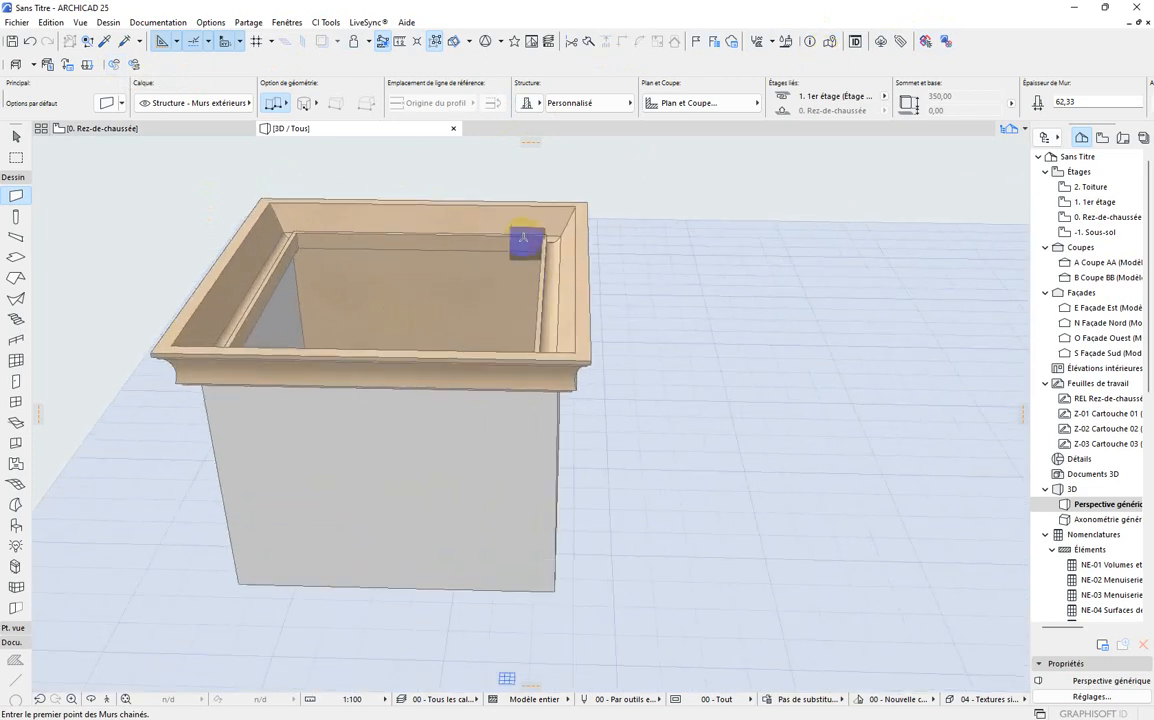
Return to the ground floor plan and clear the wall selection.
{"action": "left_click", "coordinate": [180, 129]}
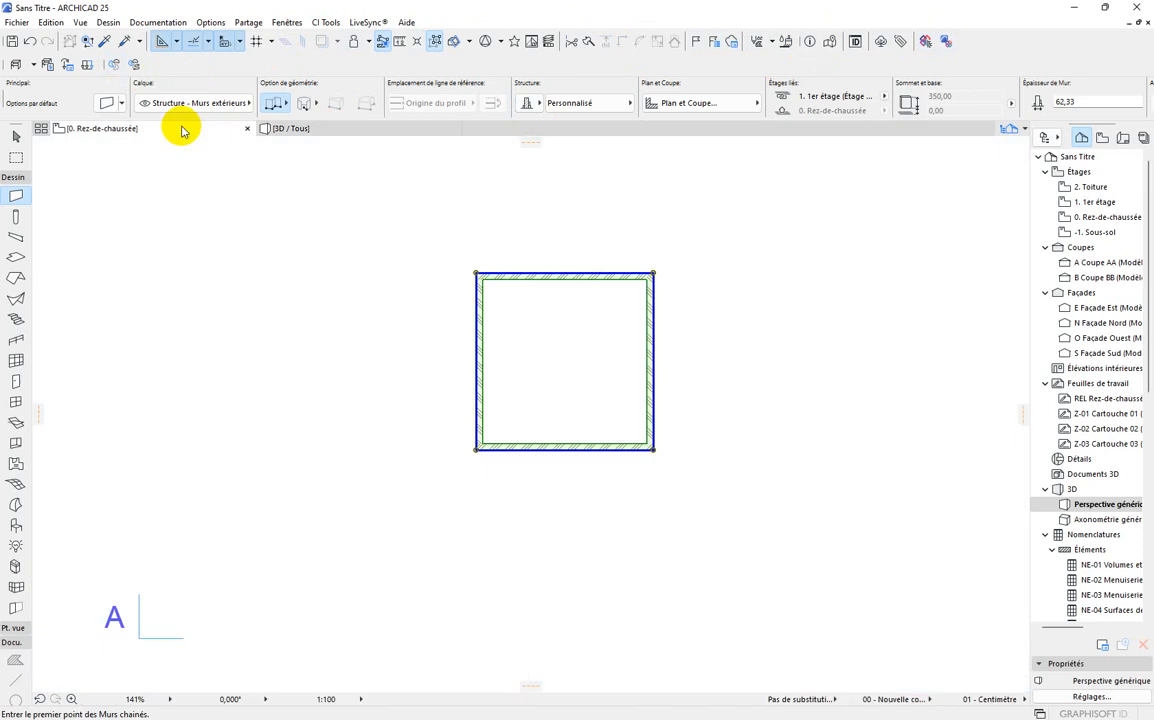
{"action": "key", "text": "ctrl+a"}
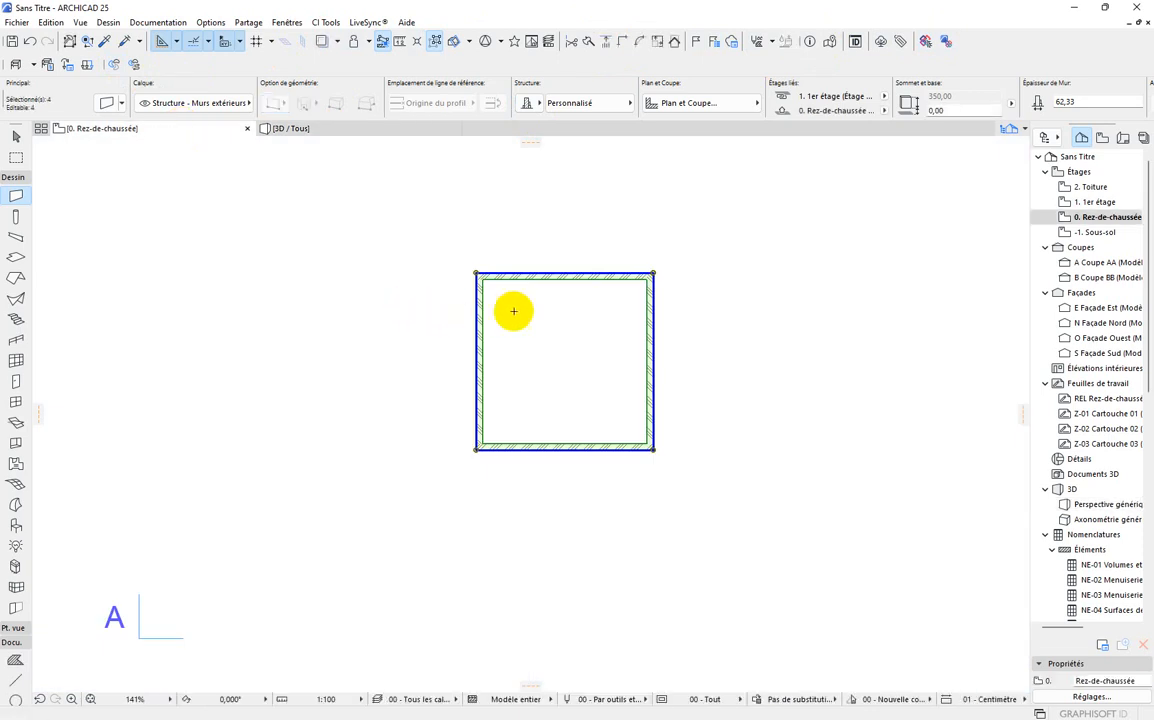
{"action": "scroll", "coordinate": [630, 336], "scroll_direction": "down", "scroll_amount": 4}
{"action": "key", "text": "Escape"}
{"action": "key", "text": "Escape"}
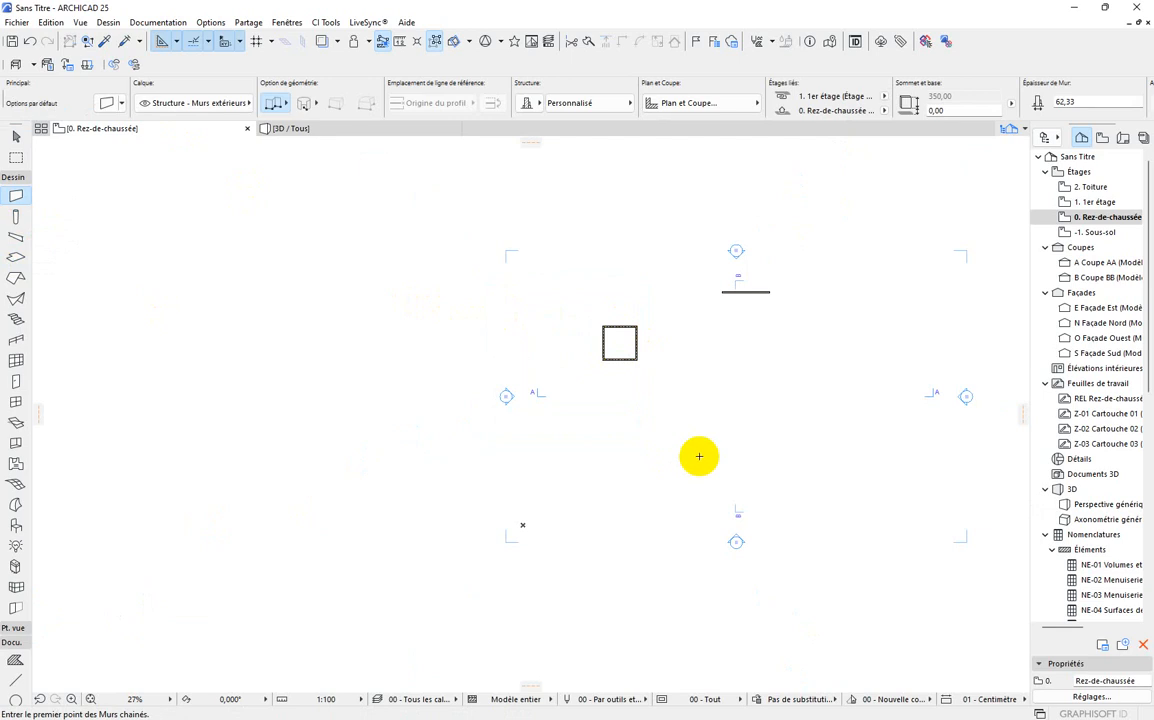
{"action": "scroll", "coordinate": [680, 314], "scroll_direction": "up", "scroll_amount": 5}
{"action": "scroll", "coordinate": [539, 355], "scroll_direction": "down", "scroll_amount": 3}
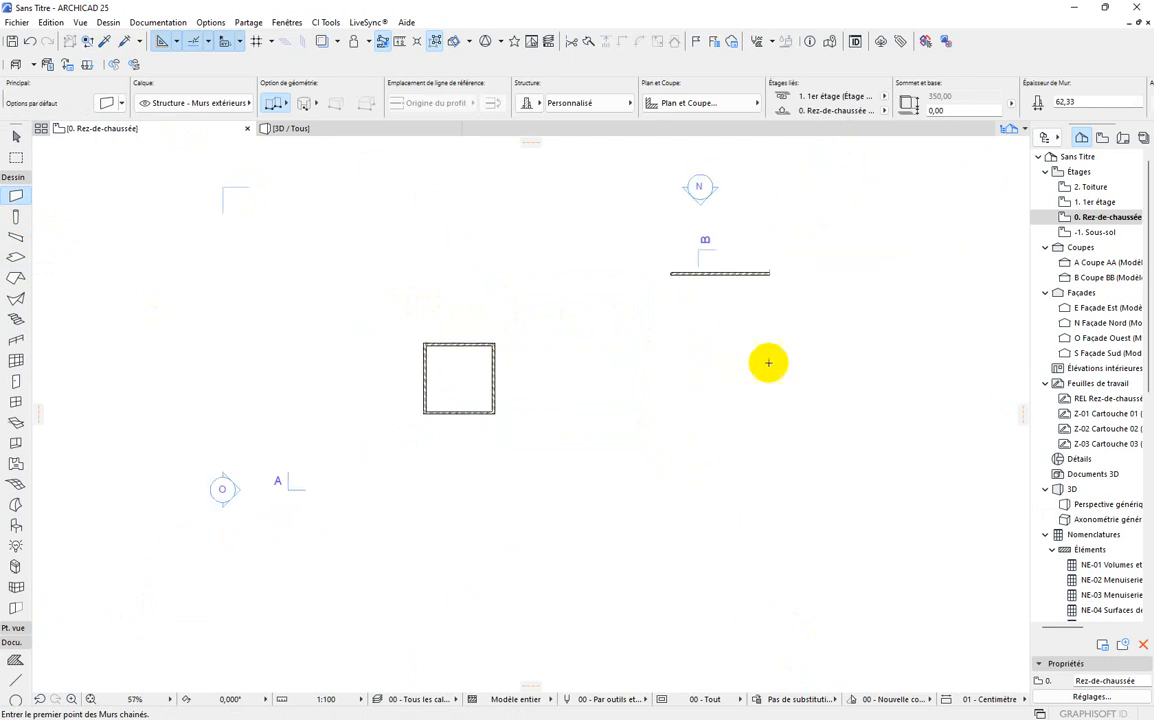
{"action": "scroll", "coordinate": [765, 363], "scroll_direction": "up", "scroll_amount": 2}
{"action": "left_click", "coordinate": [550, 316]}
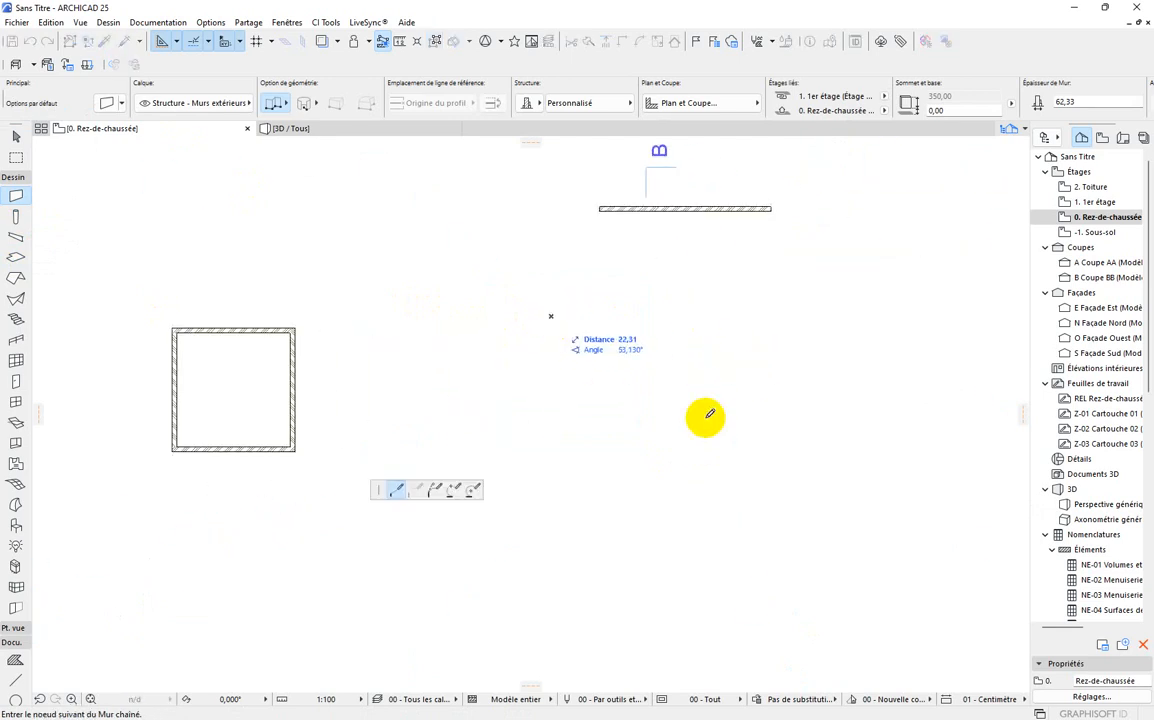
{"action": "key", "text": "Escape"}
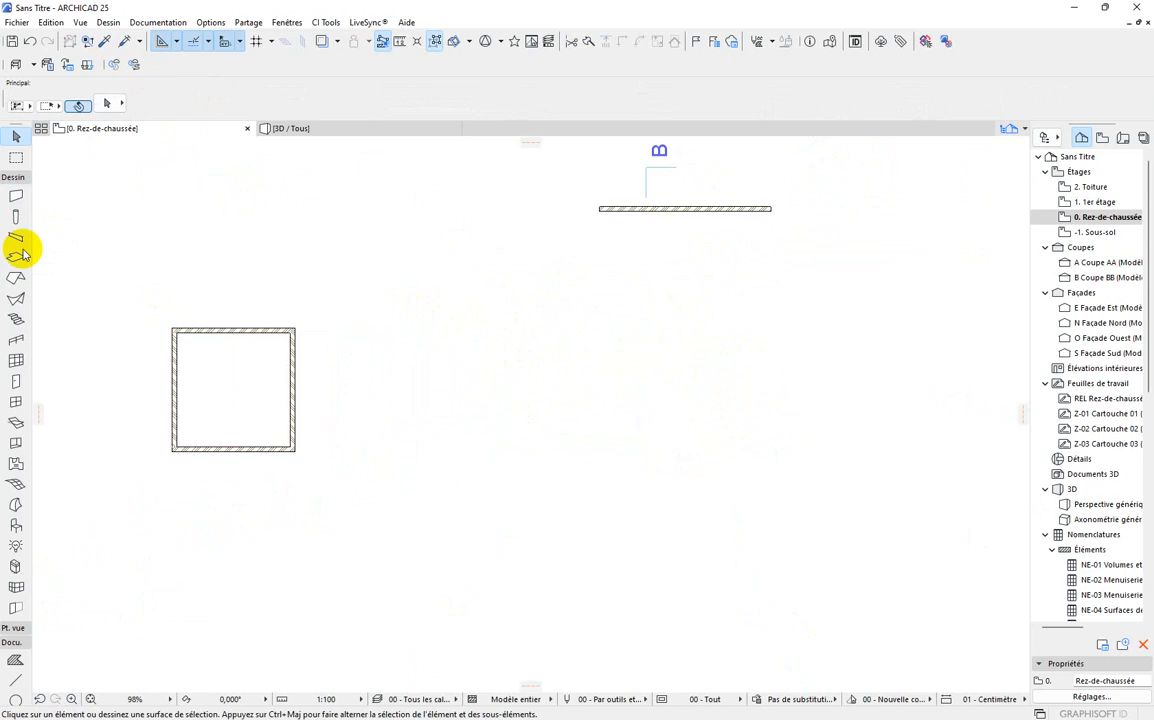
Switch the default wall from the custom profile to the basic Bois aggloméré 2 structure with a thickness of 15 cm.
{"action": "left_click", "coordinate": [14, 197]}
{"action": "left_click", "coordinate": [100, 104]}
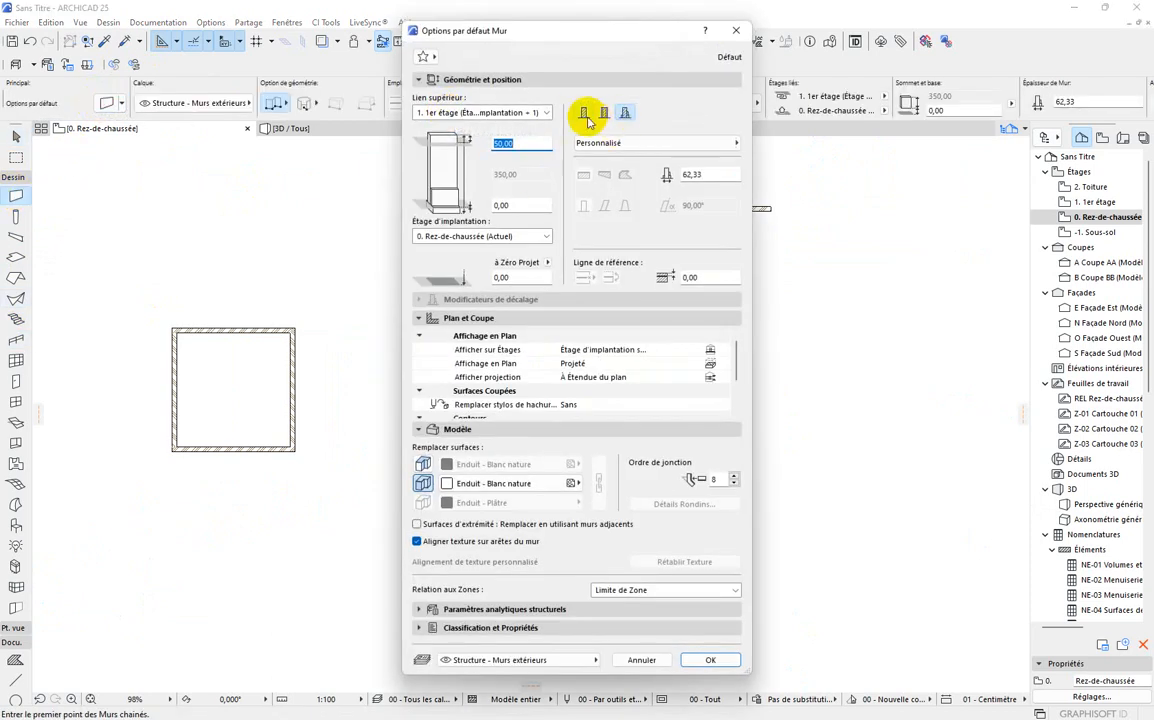
{"action": "double_click", "coordinate": [710, 172]}
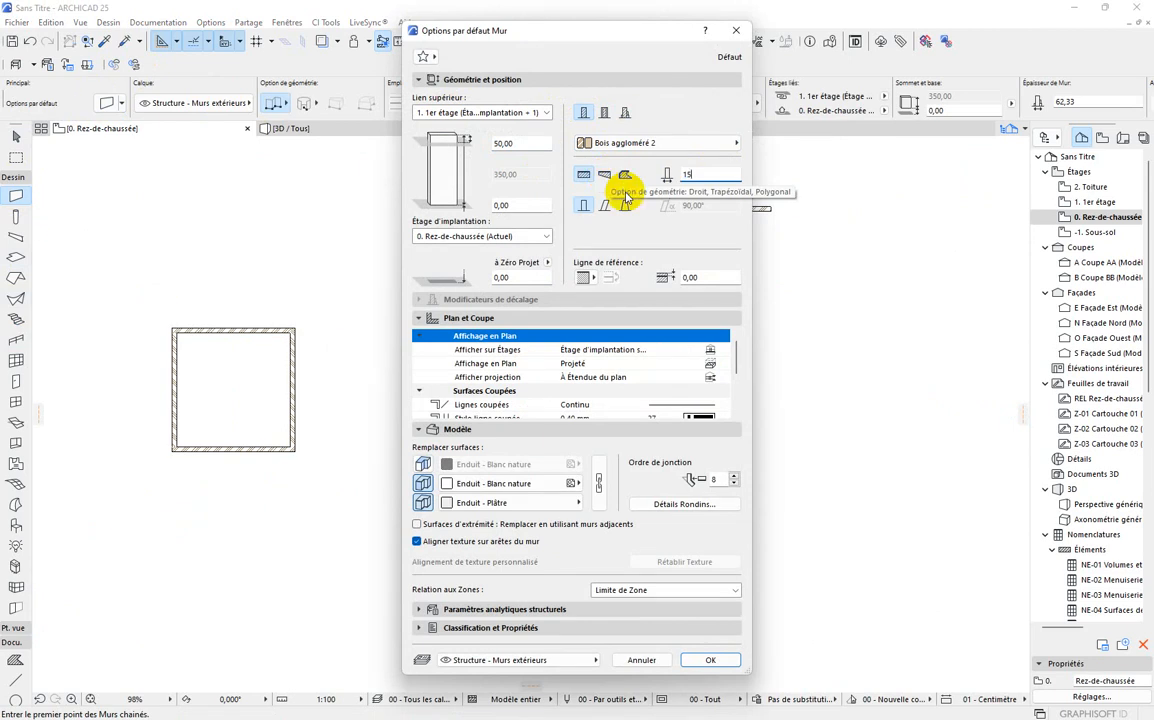
{"action": "type", "text": "15"}
{"action": "key", "text": "Tab"}
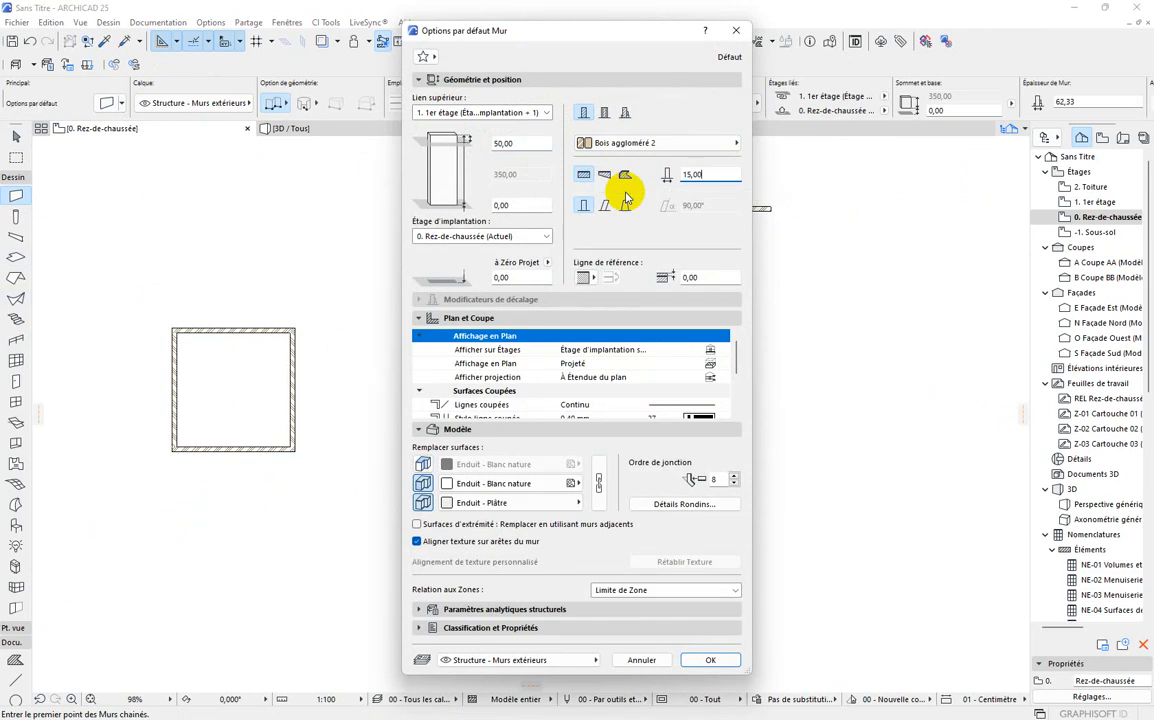
{"action": "left_click", "coordinate": [711, 660]}
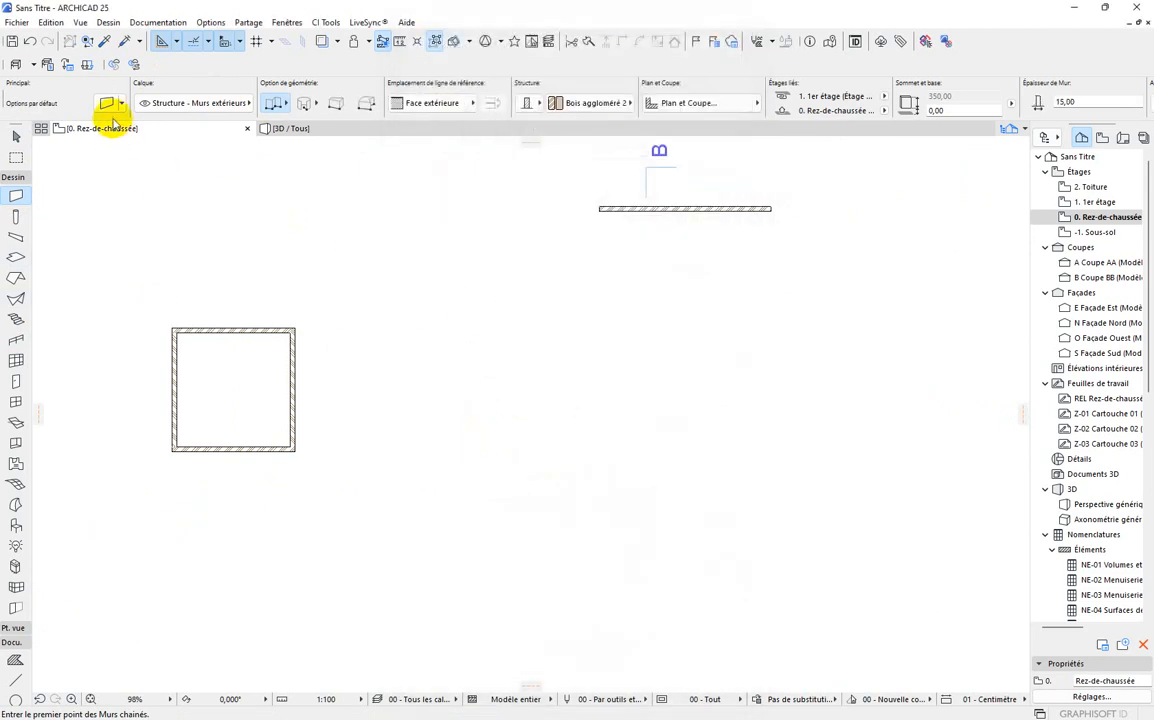
Set the default wall's top offset from the first floor to 0 cm.
{"action": "left_click", "coordinate": [108, 104]}
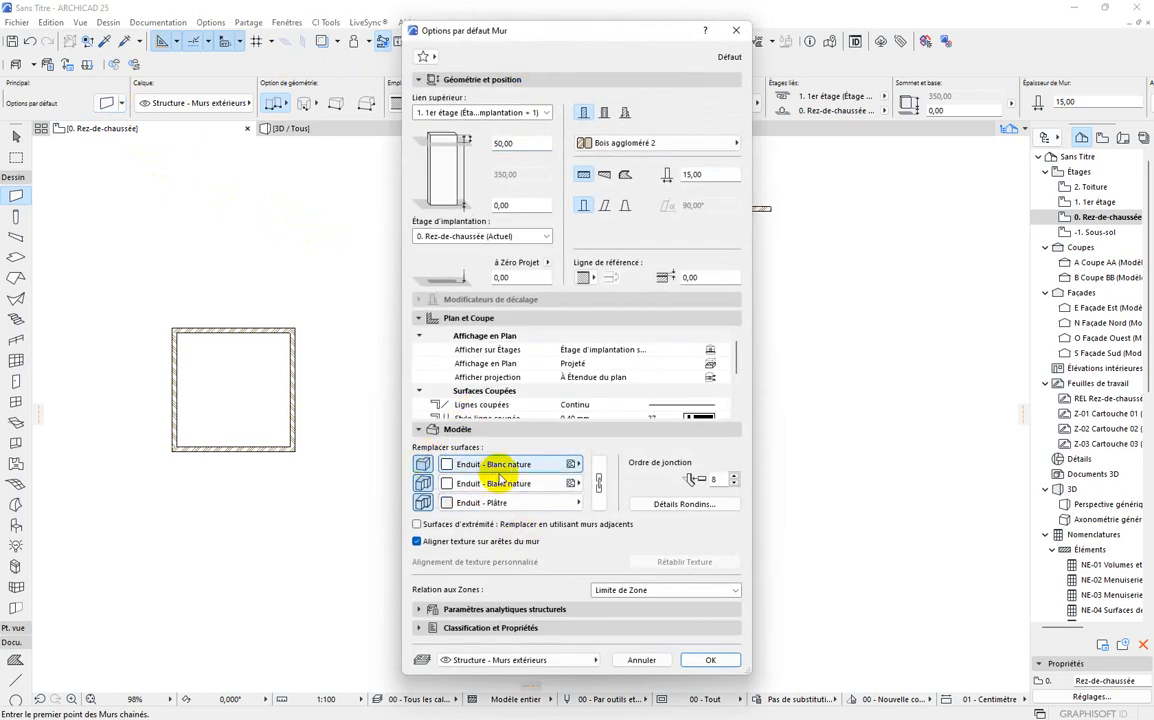
{"action": "left_click", "coordinate": [515, 143]}
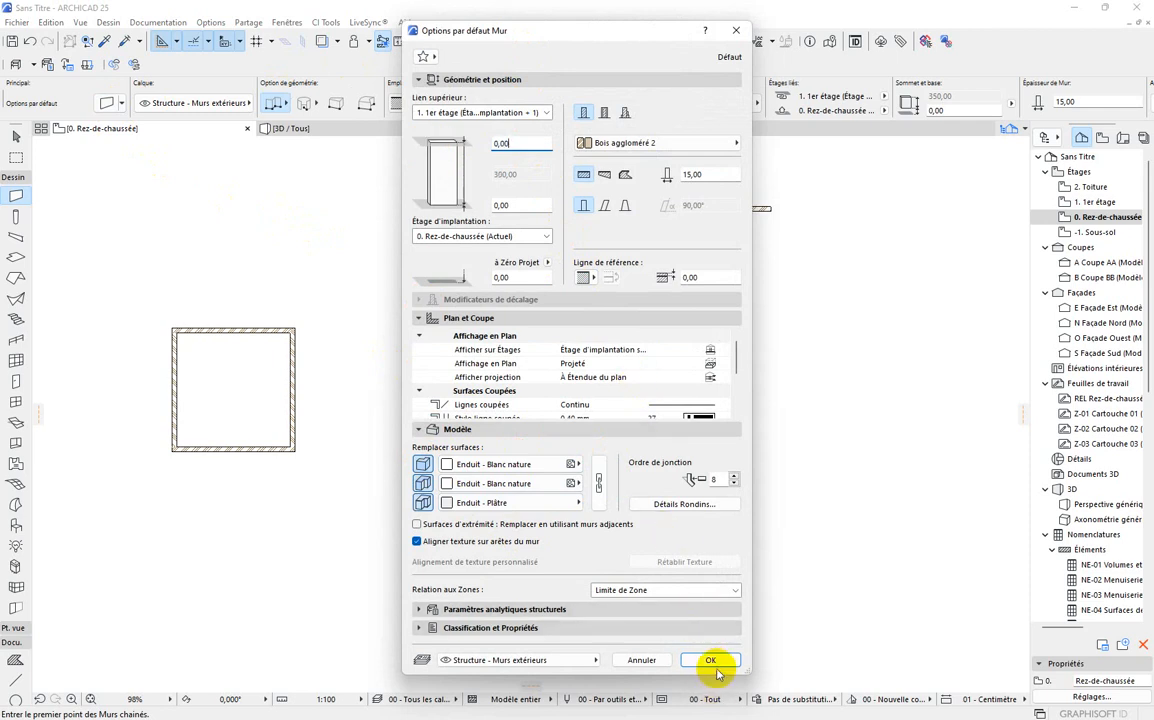
{"action": "left_click", "coordinate": [710, 660]}
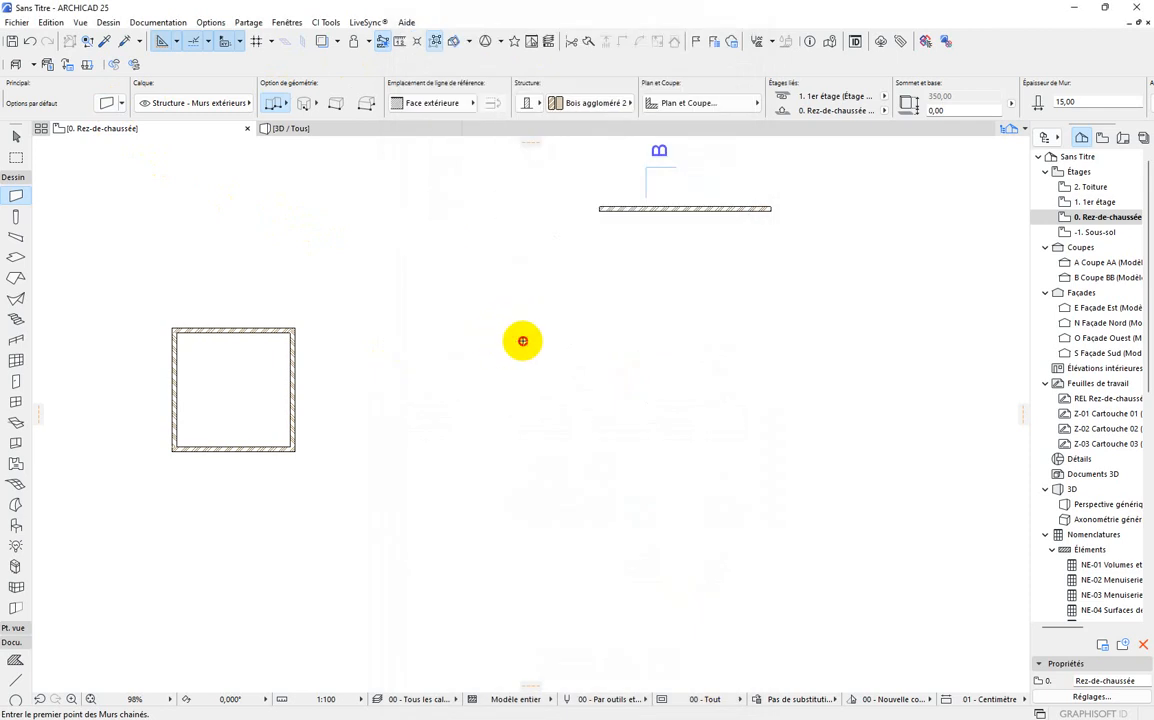
Draw a rectangular enclosure of plain Bois aggloméré 2 walls on the ground floor beside the profiled enclosure, using the rectangle geometry method.
{"action": "left_click", "coordinate": [522, 341]}
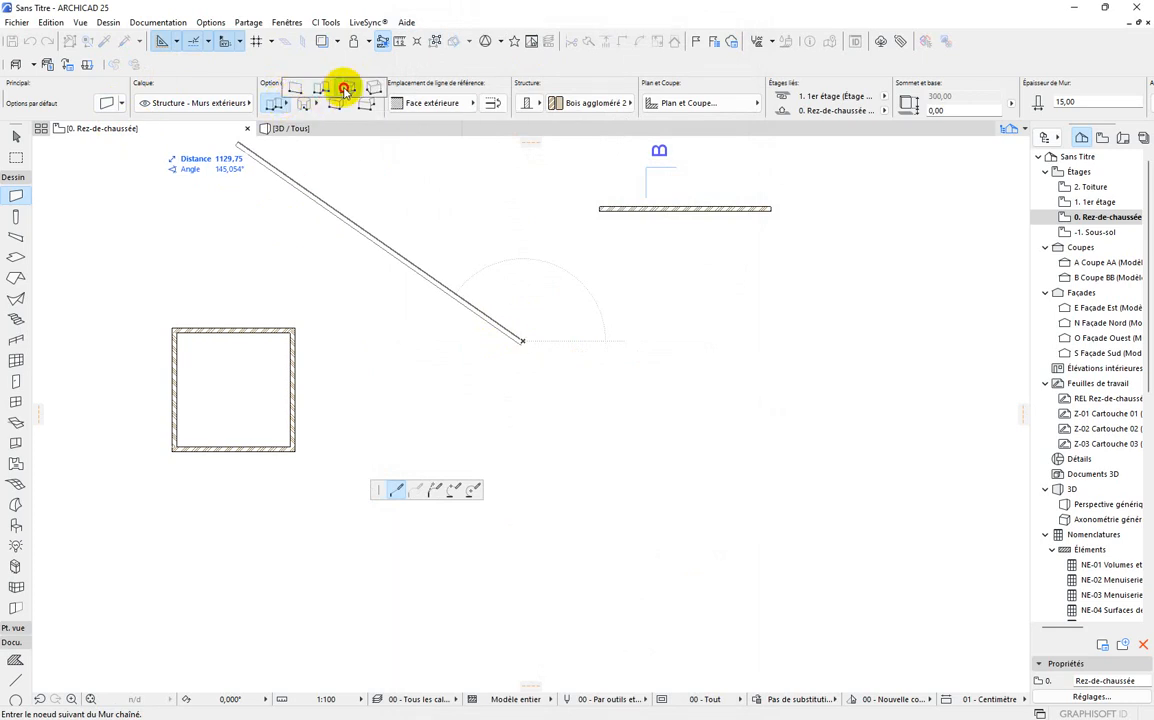
{"action": "left_click", "coordinate": [345, 88]}
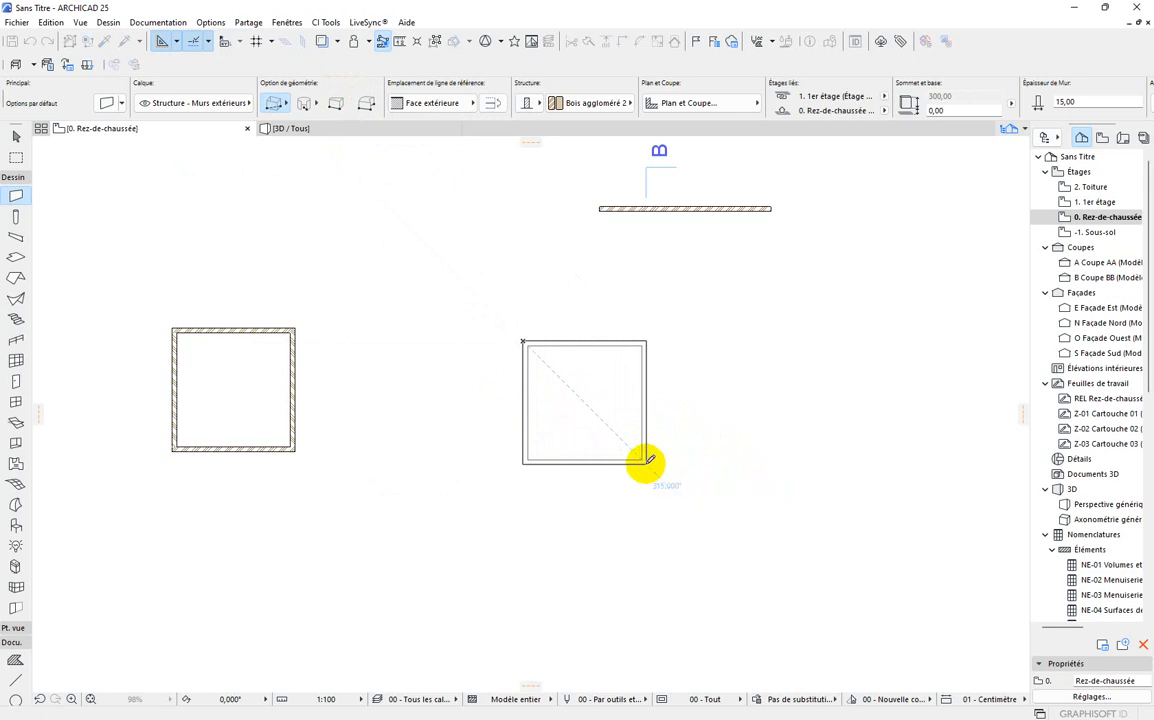
{"action": "left_click", "coordinate": [647, 461]}
{"action": "scroll", "coordinate": [596, 390], "scroll_direction": "down", "scroll_amount": 3}
{"action": "key", "text": "Escape"}
{"action": "scroll", "coordinate": [585, 428], "scroll_direction": "up", "scroll_amount": 5}
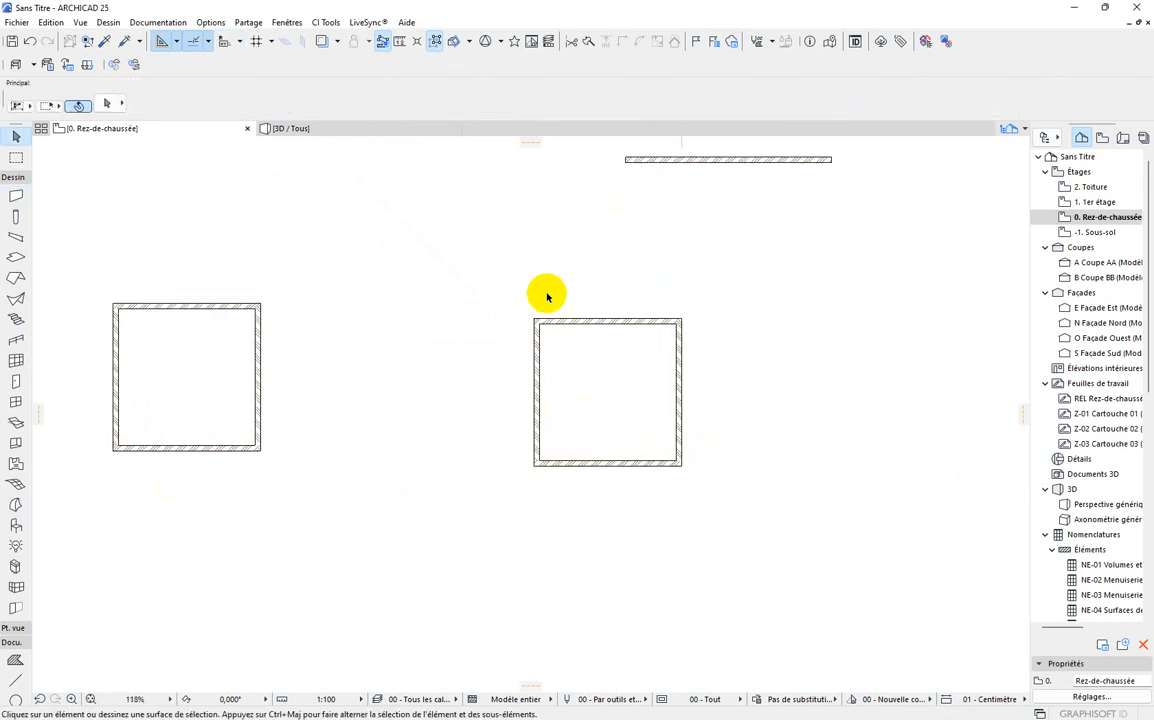
{"action": "scroll", "coordinate": [577, 335], "scroll_direction": "up", "scroll_amount": 4}
{"action": "scroll", "coordinate": [457, 327], "scroll_direction": "down", "scroll_amount": 5}
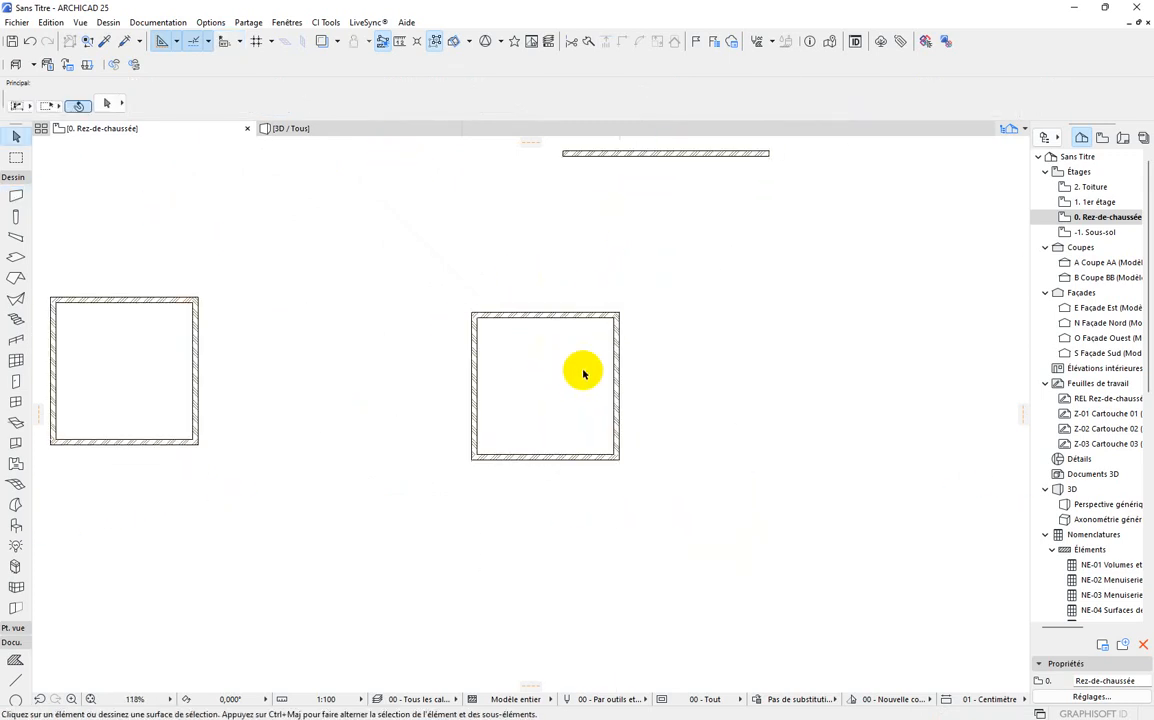
{"action": "scroll", "coordinate": [572, 368], "scroll_direction": "up", "scroll_amount": 2}
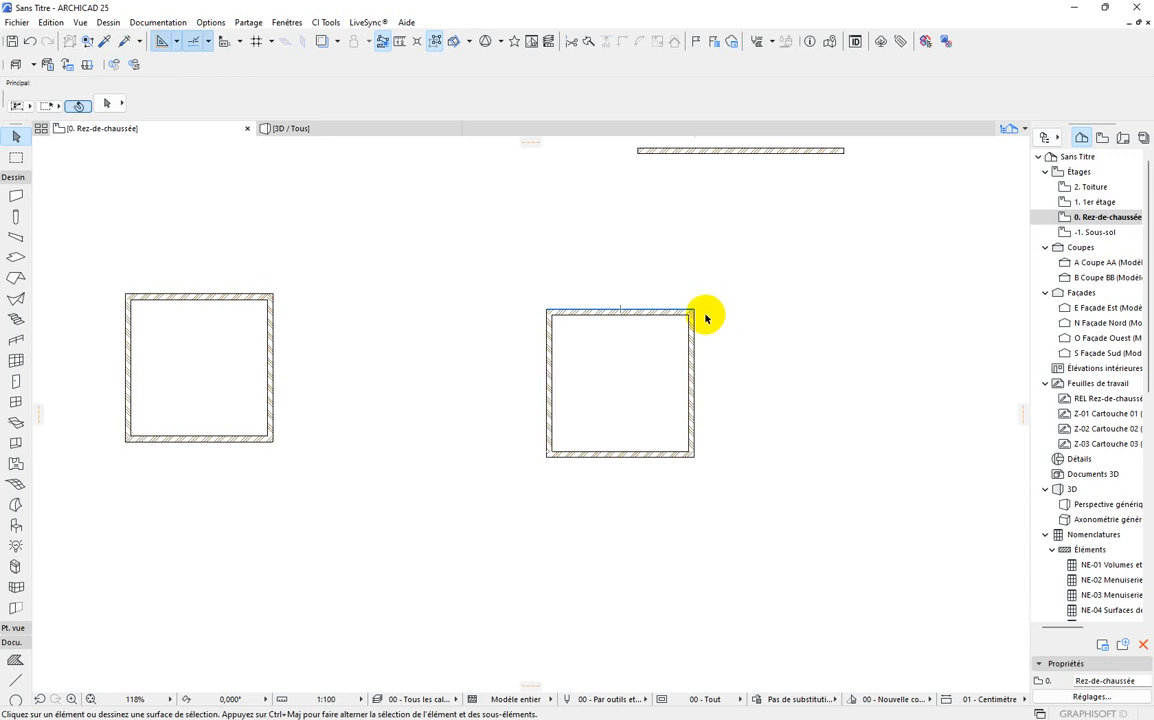
Set the default wall's home story to 1. 1er étage, its thickness to 70 cm and its top offset to 50 cm.
{"action": "left_click", "coordinate": [14, 200]}
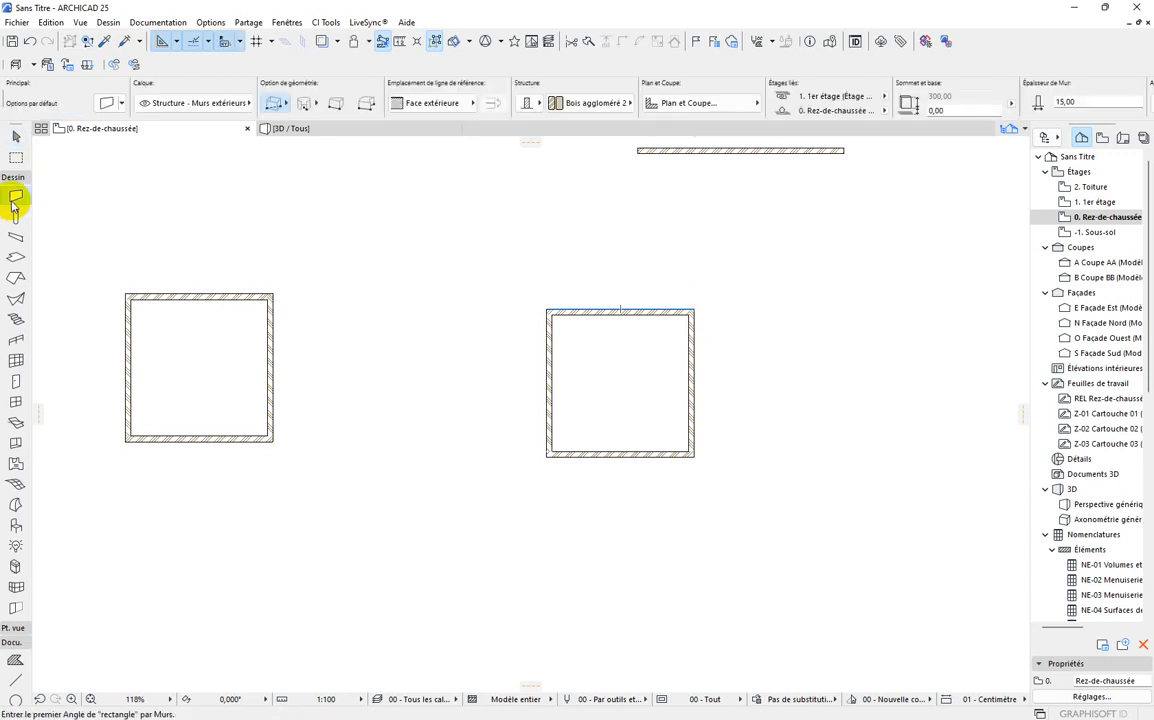
{"action": "left_click", "coordinate": [104, 104]}
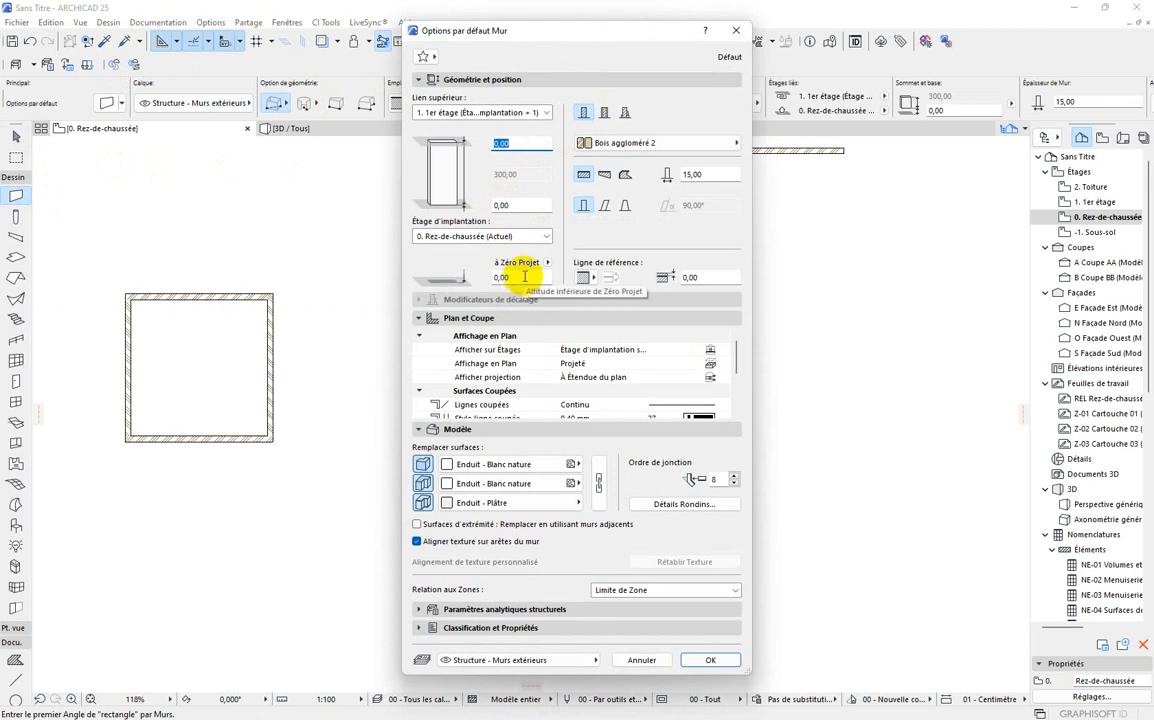
{"action": "left_click", "coordinate": [541, 236]}
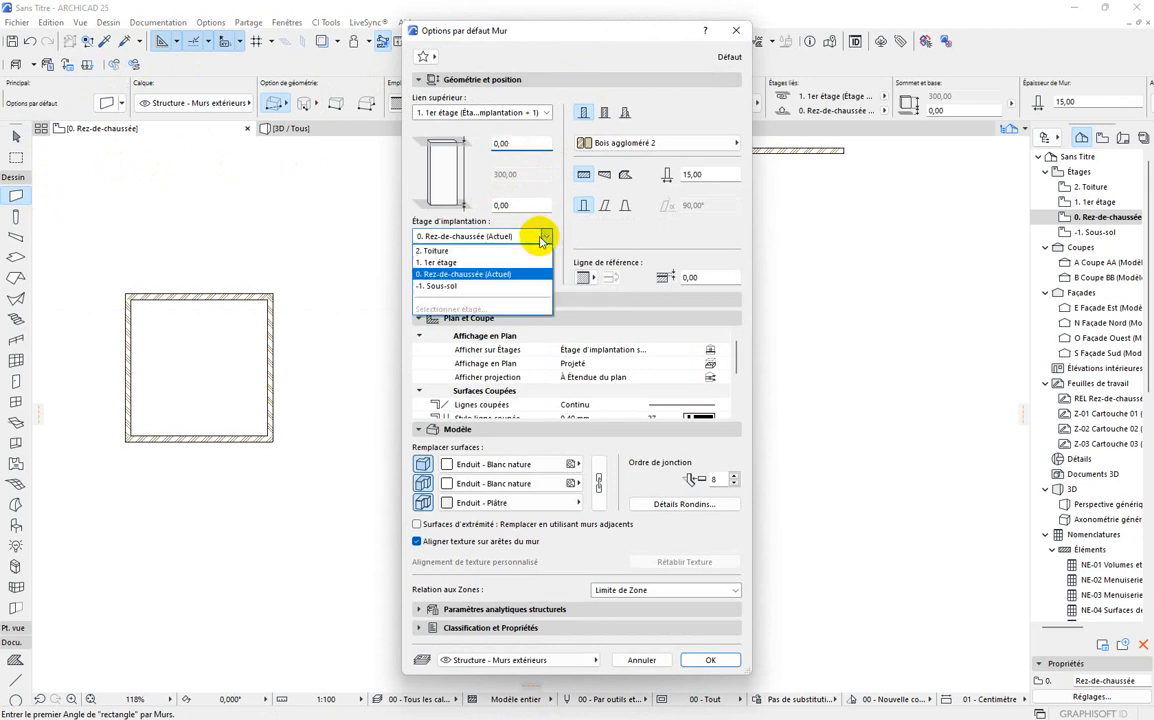
{"action": "left_click", "coordinate": [453, 263]}
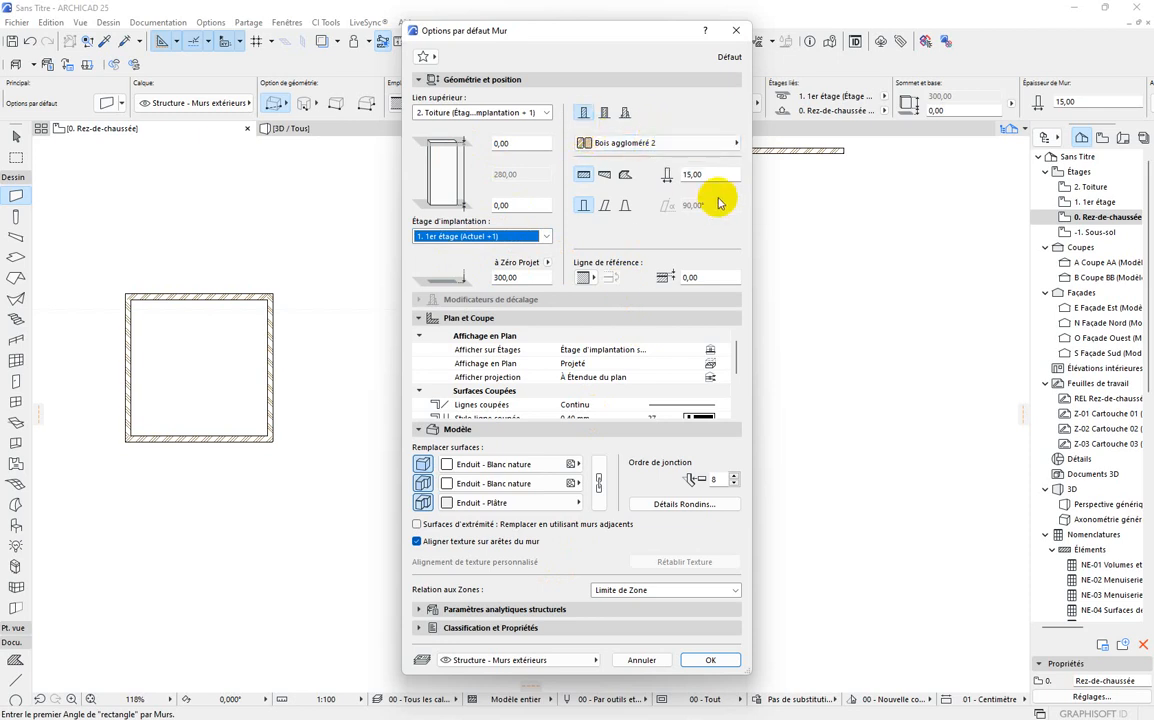
{"action": "left_click", "coordinate": [698, 174]}
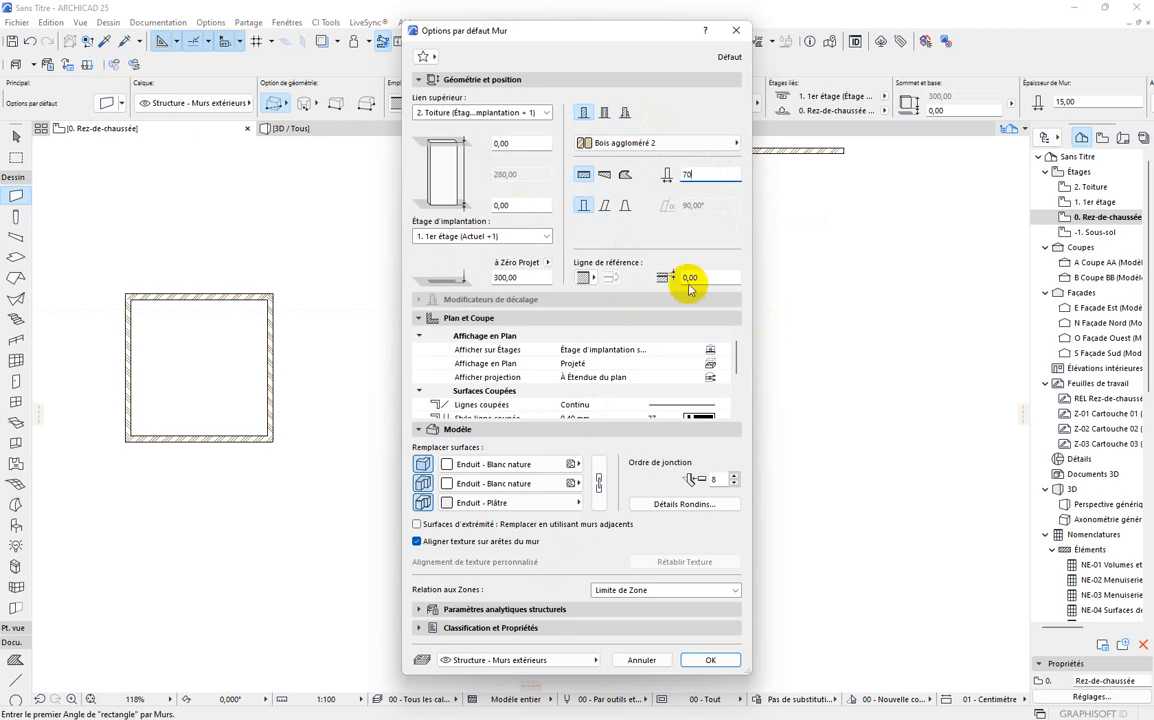
{"action": "key", "text": "Tab"}
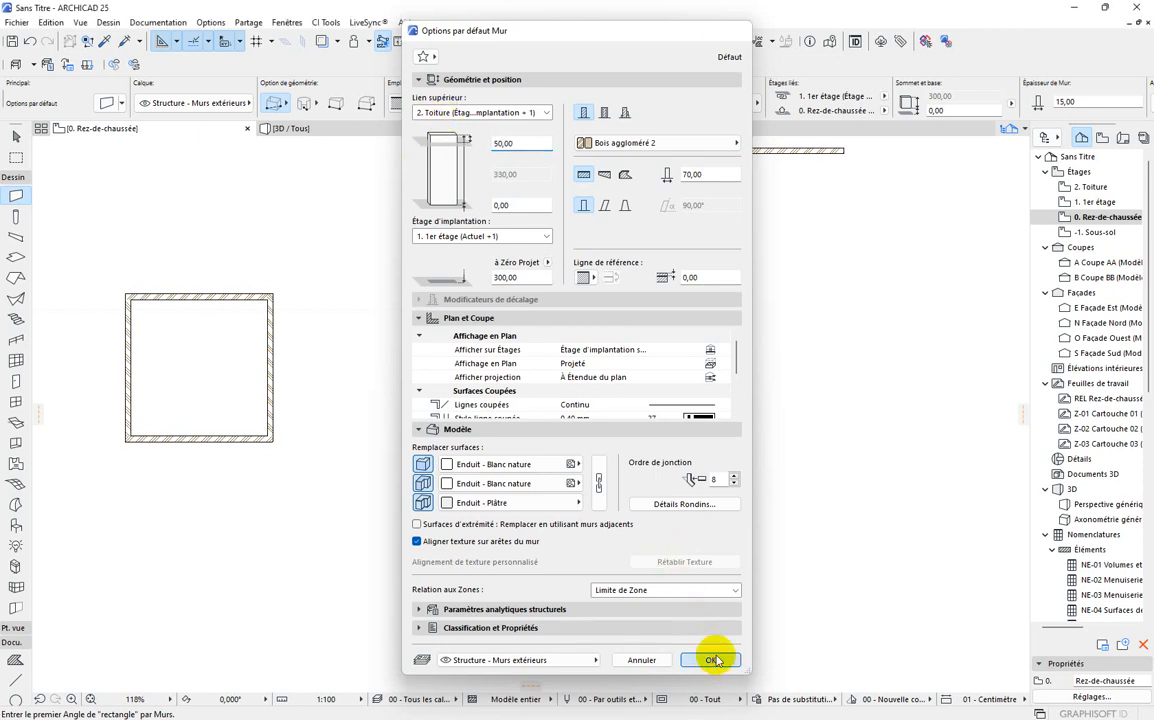
{"action": "left_click", "coordinate": [711, 661]}
Draw a rectangle of thick first-floor walls along the plain enclosure's outer corners, with their thickness extending outward.
{"action": "scroll", "coordinate": [547, 304], "scroll_direction": "up", "scroll_amount": 3}
{"action": "scroll", "coordinate": [547, 304], "scroll_direction": "up", "scroll_amount": 8}
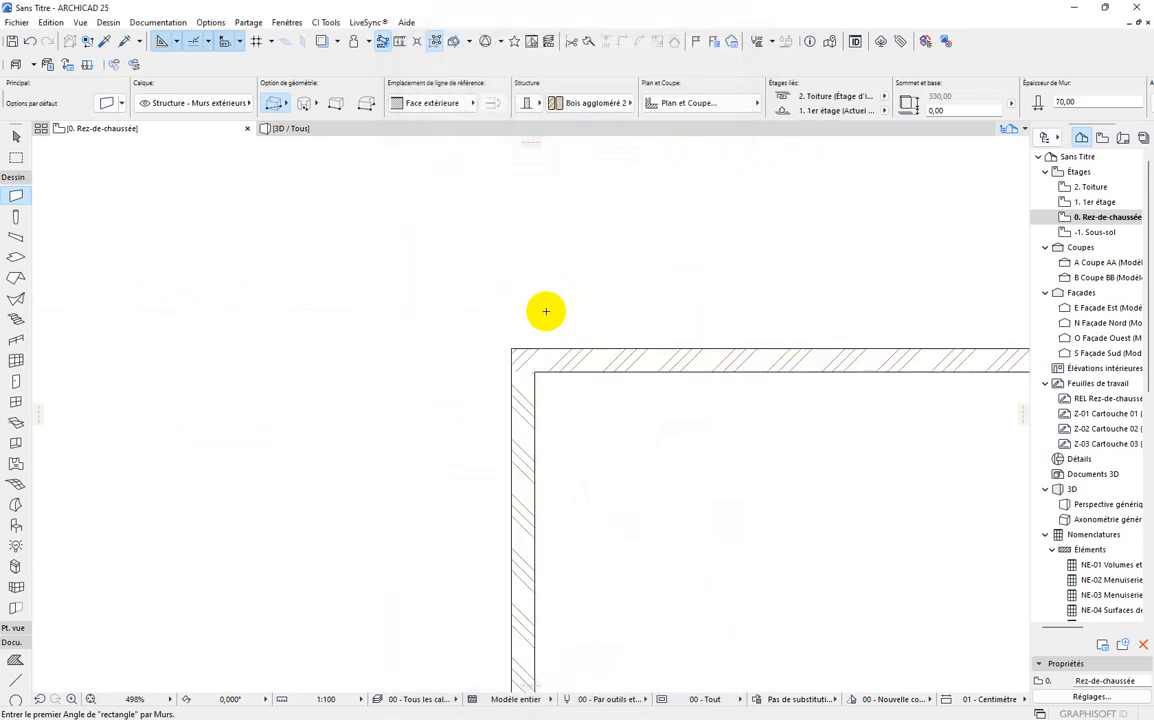
{"action": "left_click", "coordinate": [484, 376]}
{"action": "scroll", "coordinate": [484, 376], "scroll_direction": "down", "scroll_amount": 3}
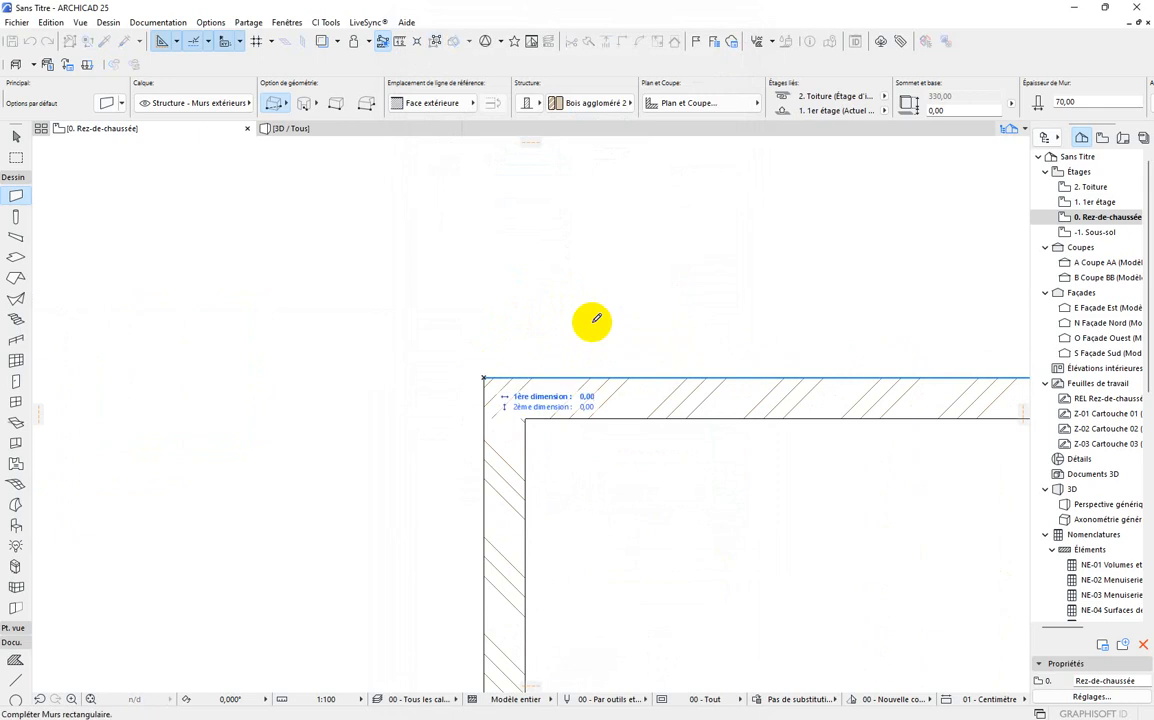
{"action": "scroll", "coordinate": [608, 247], "scroll_direction": "down", "scroll_amount": 2}
{"action": "scroll", "coordinate": [400, 148], "scroll_direction": "down", "scroll_amount": 2}
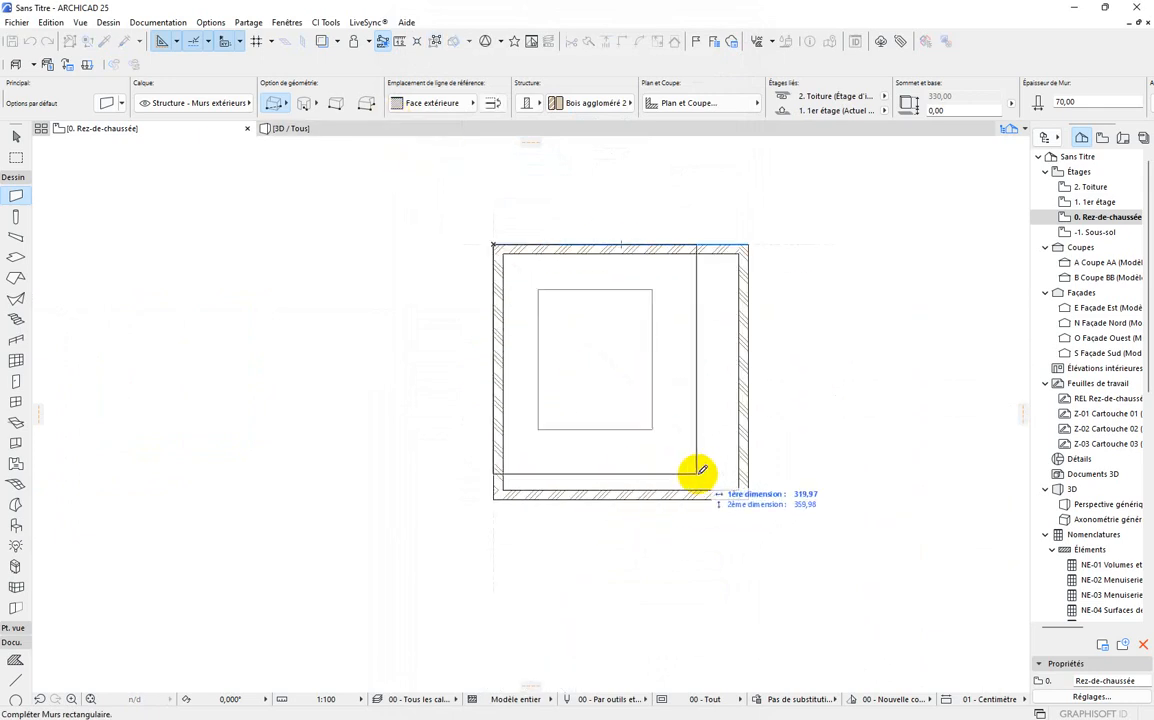
{"action": "left_click", "coordinate": [752, 497]}
{"action": "left_click", "coordinate": [493, 244]}
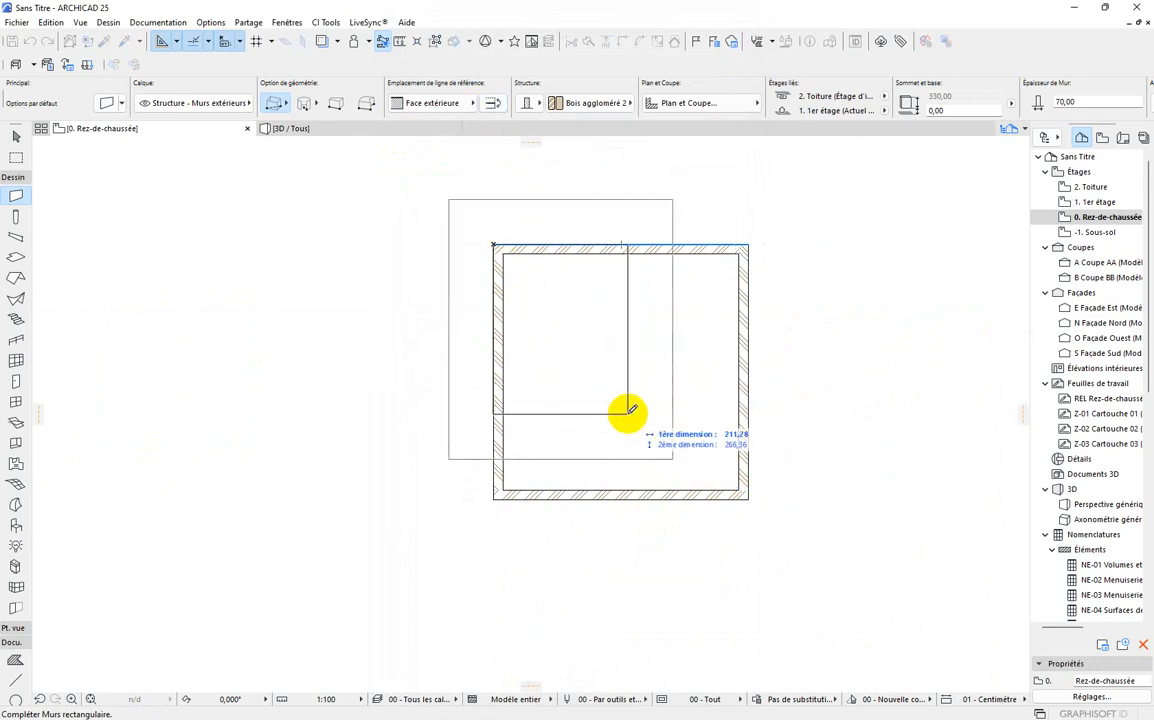
{"action": "left_click", "coordinate": [752, 495]}
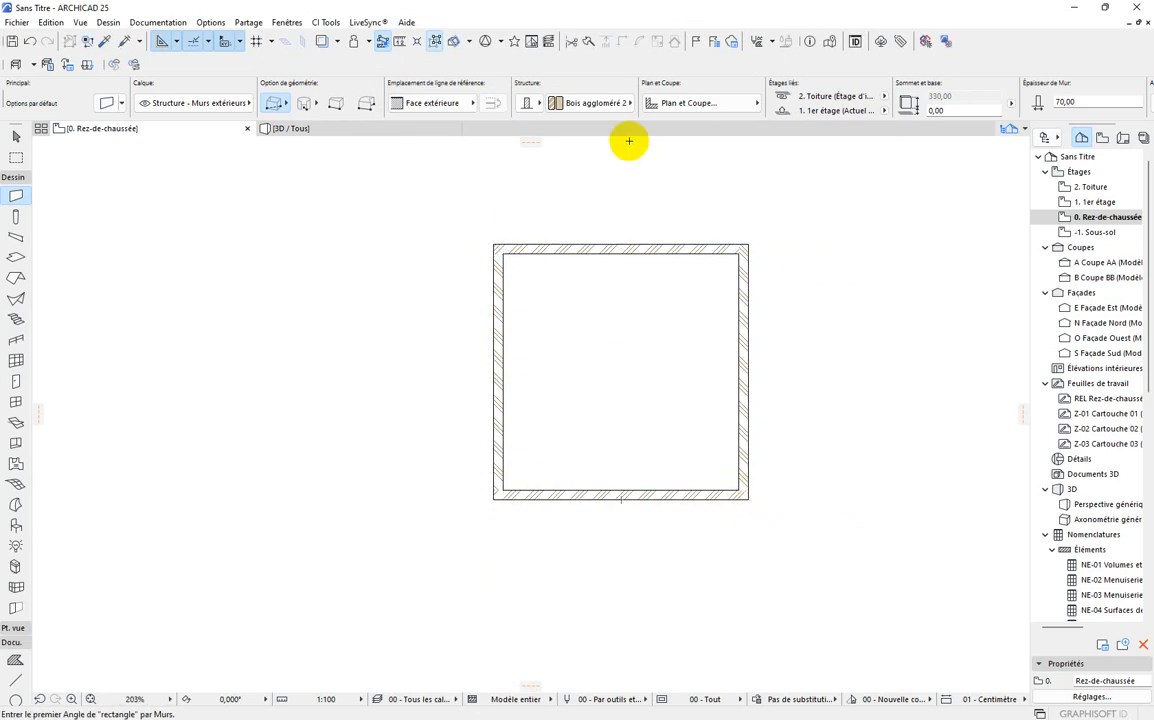
Show the thick upper walls over the plain enclosure in the 3D view and leave the Wall tool.
{"action": "left_click", "coordinate": [342, 130]}
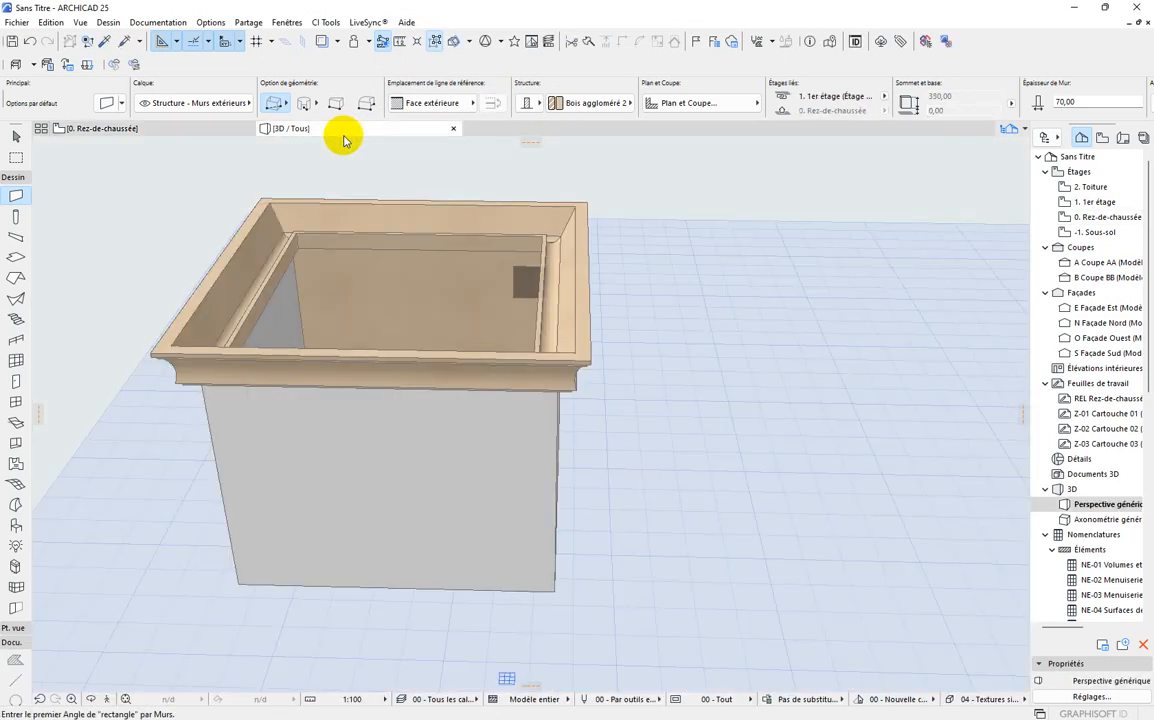
{"action": "scroll", "coordinate": [86, 194], "scroll_direction": "down", "scroll_amount": 4}
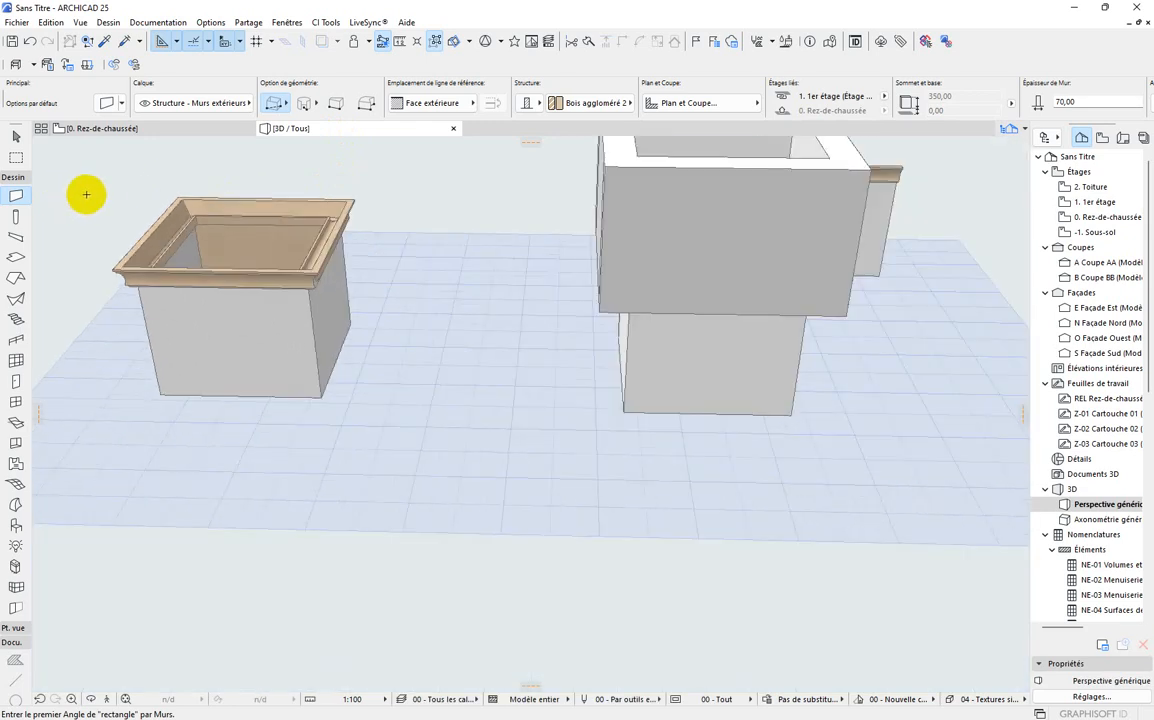
{"action": "scroll", "coordinate": [86, 194], "scroll_direction": "down", "scroll_amount": 3}
{"action": "scroll", "coordinate": [567, 147], "scroll_direction": "up", "scroll_amount": 4}
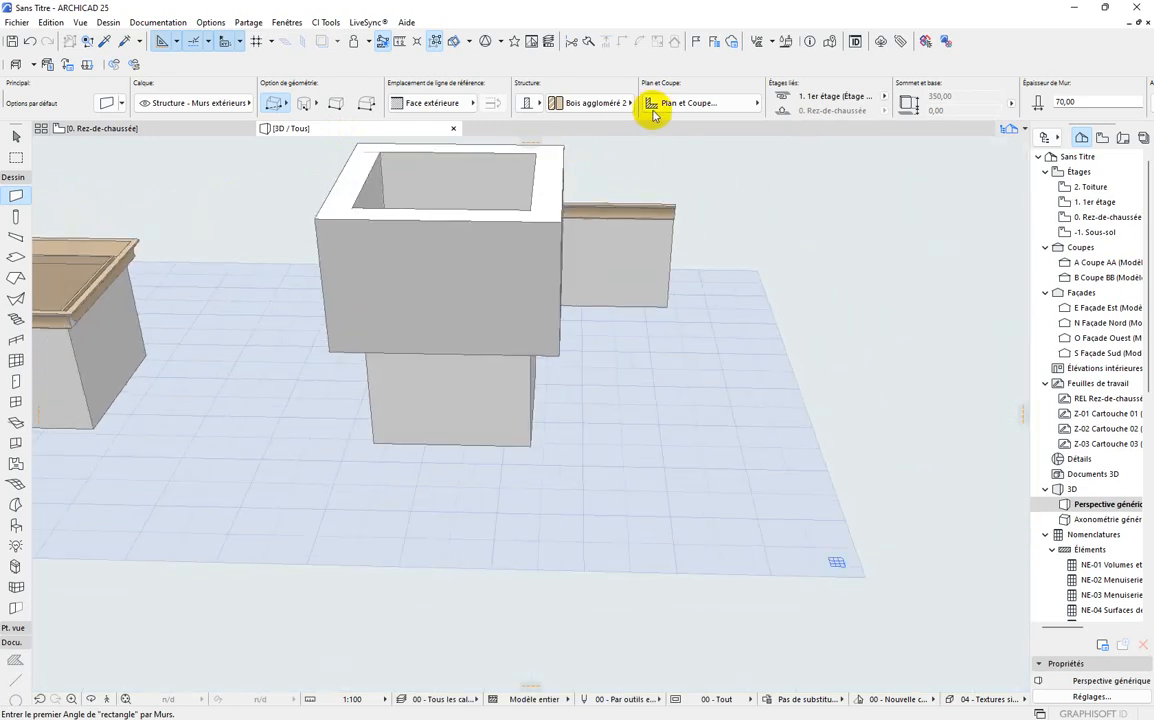
{"action": "key", "text": "Escape"}
Unlink the tops of the four thick upper walls (Non lié) and set their height to 50 cm.
{"action": "left_click", "coordinate": [509, 160]}
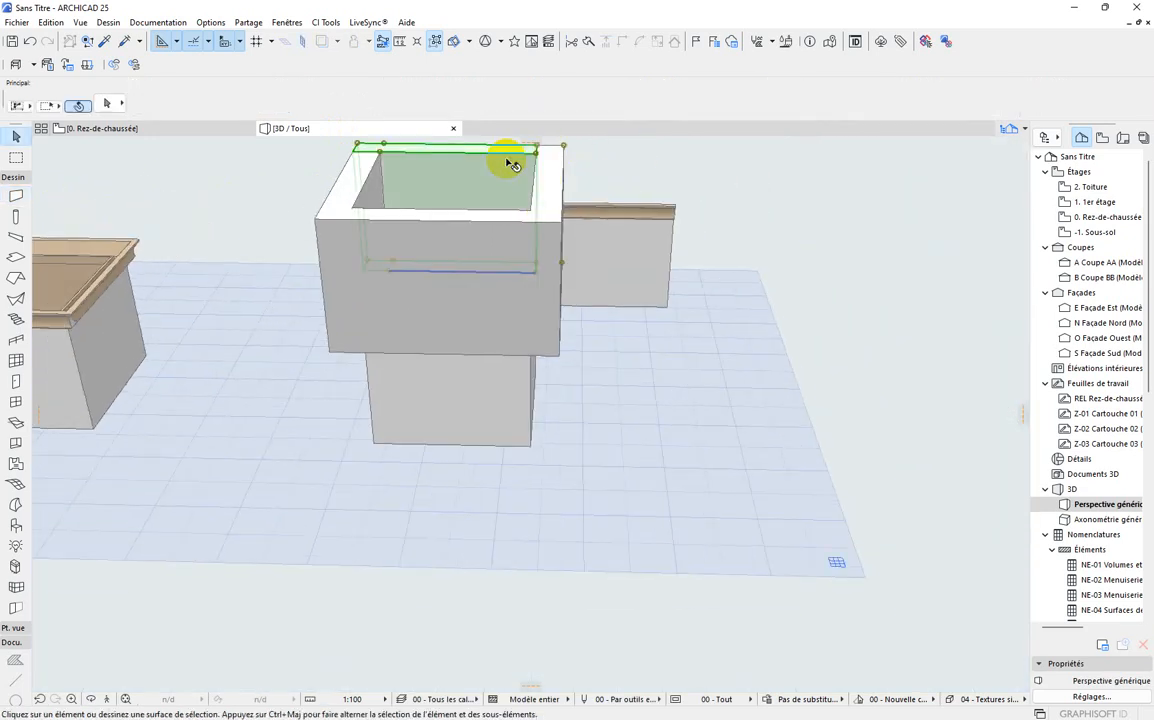
{"action": "left_click", "coordinate": [551, 207], "text": "shift"}
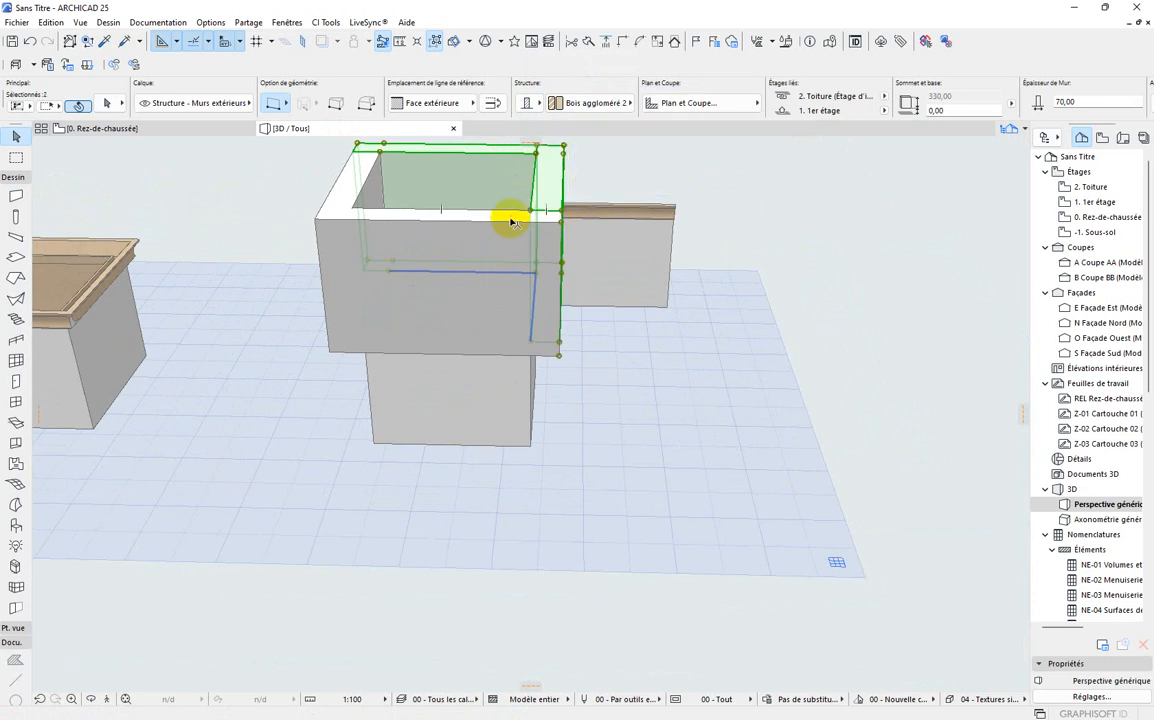
{"action": "left_click", "coordinate": [510, 219], "text": "shift"}
{"action": "left_click", "coordinate": [353, 190], "text": "shift"}
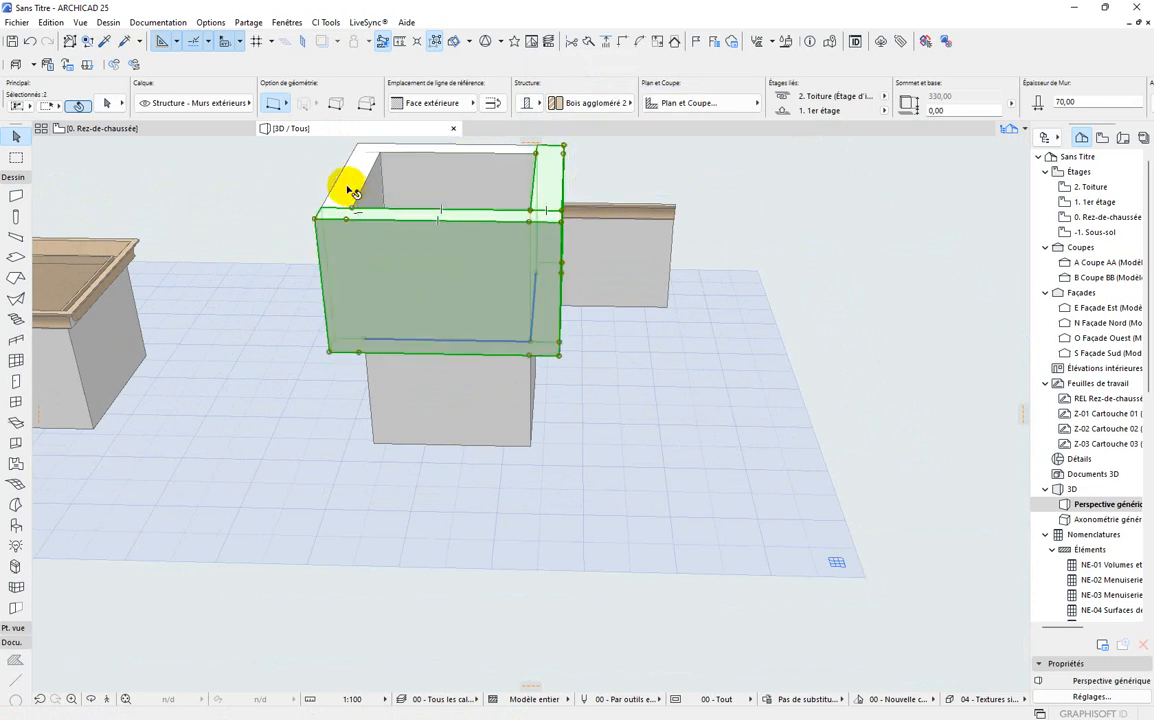
{"action": "left_click", "coordinate": [358, 183], "text": "shift"}
{"action": "left_click", "coordinate": [466, 165], "text": "shift"}
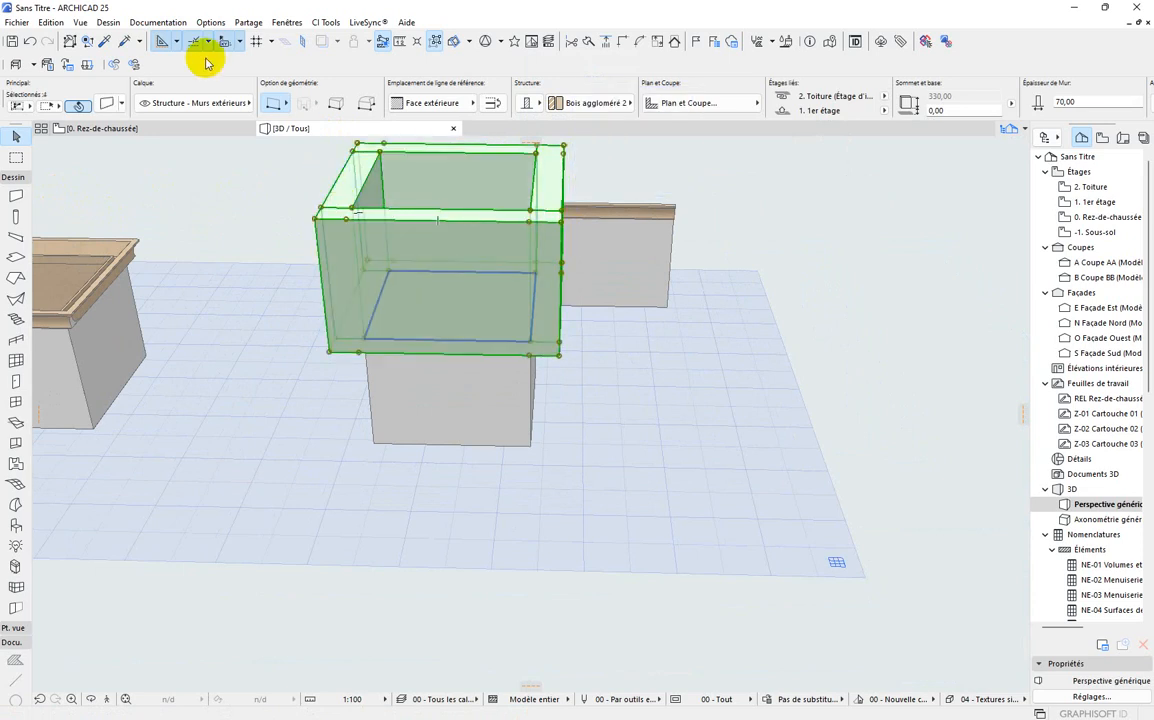
{"action": "left_click", "coordinate": [101, 106]}
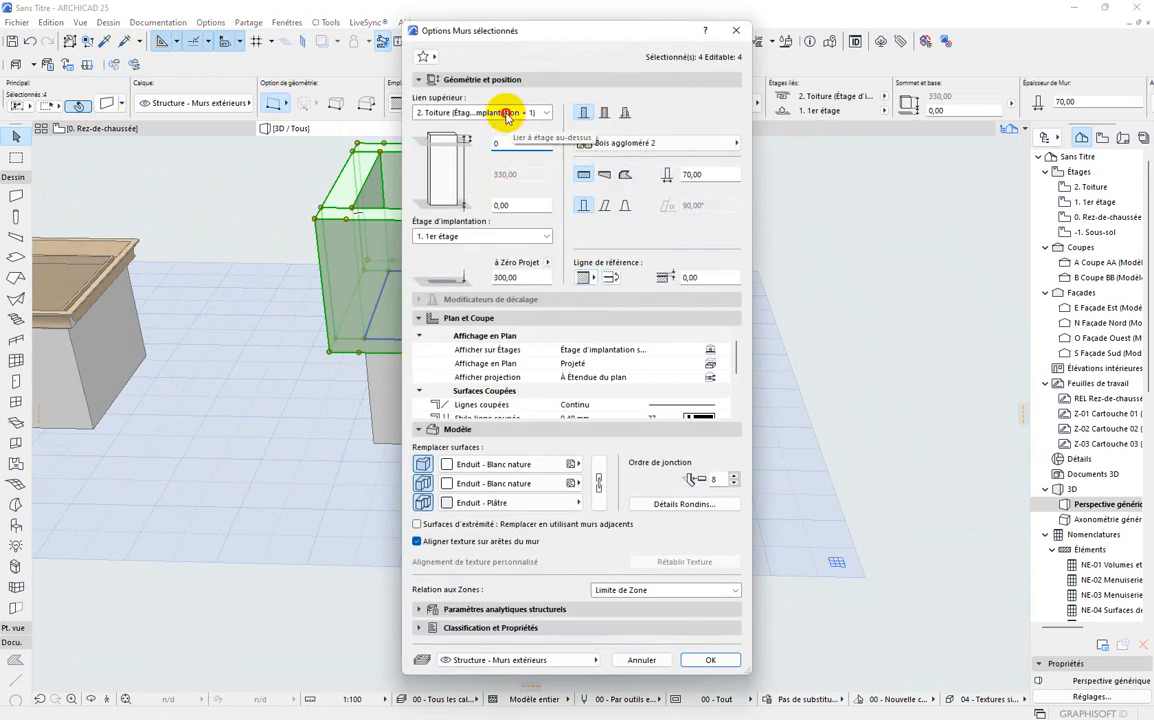
{"action": "left_click", "coordinate": [487, 112]}
{"action": "left_click", "coordinate": [433, 149]}
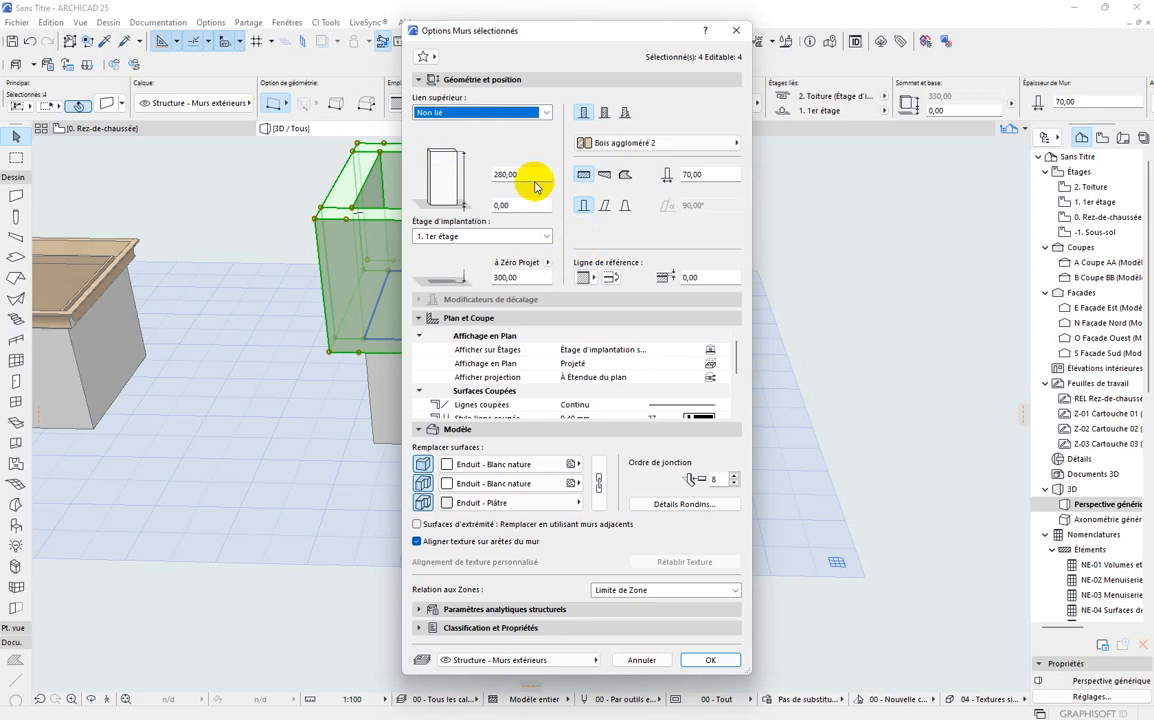
{"action": "left_click_drag", "start_coordinate": [533, 176], "coordinate": [417, 175]}
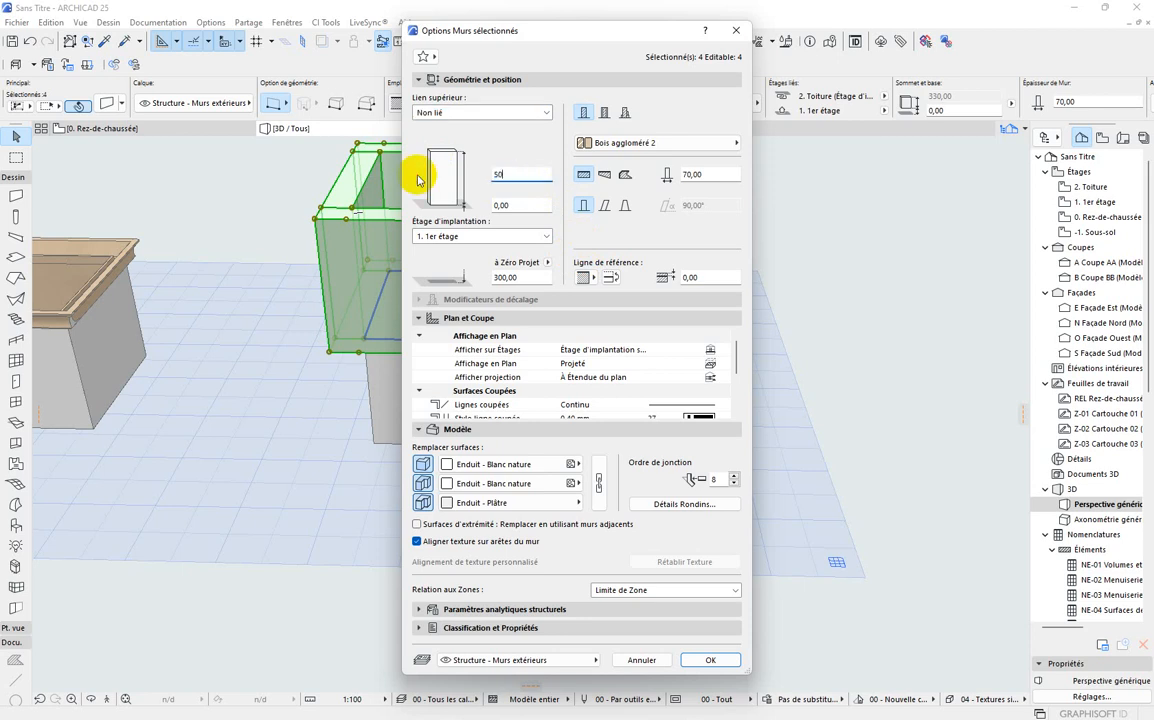
{"action": "left_click", "coordinate": [728, 660]}
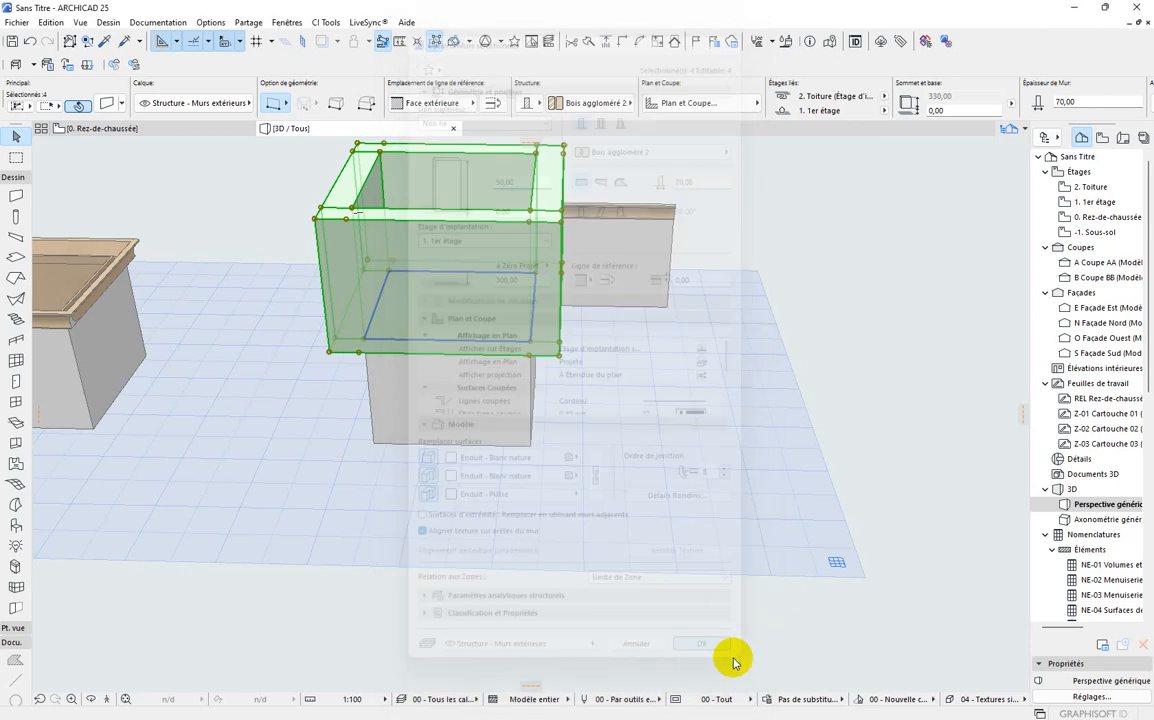
{"action": "left_click", "coordinate": [304, 318]}
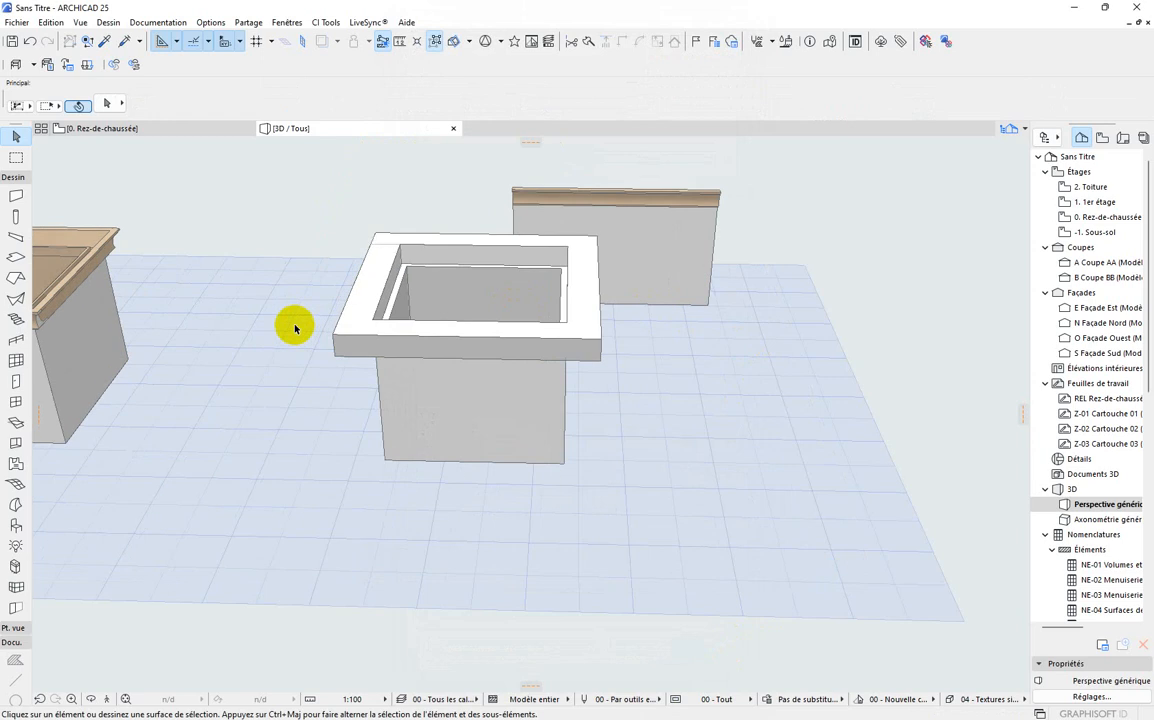
Examine the upper walls' overhang and their junction with the lower walls from above and below in 3D.
{"action": "scroll", "coordinate": [295, 328], "scroll_direction": "up", "scroll_amount": 3}
{"action": "scroll", "coordinate": [392, 278], "scroll_direction": "up", "scroll_amount": 2}
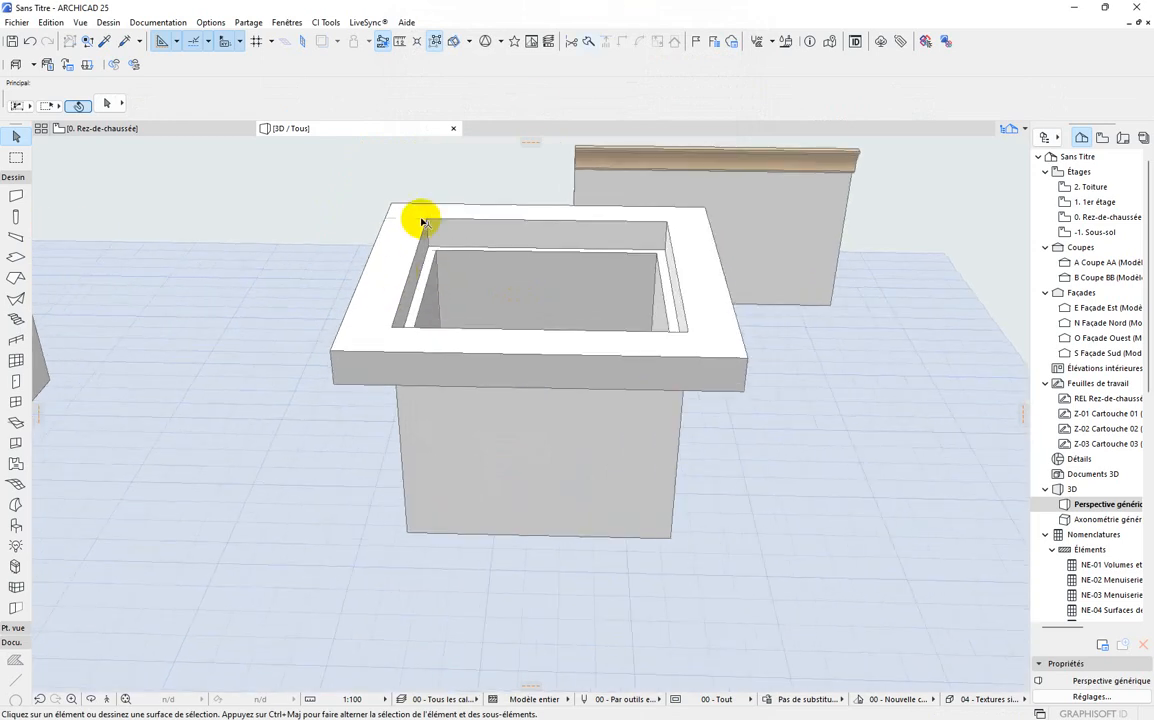
{"action": "scroll", "coordinate": [410, 222], "scroll_direction": "up", "scroll_amount": 2}
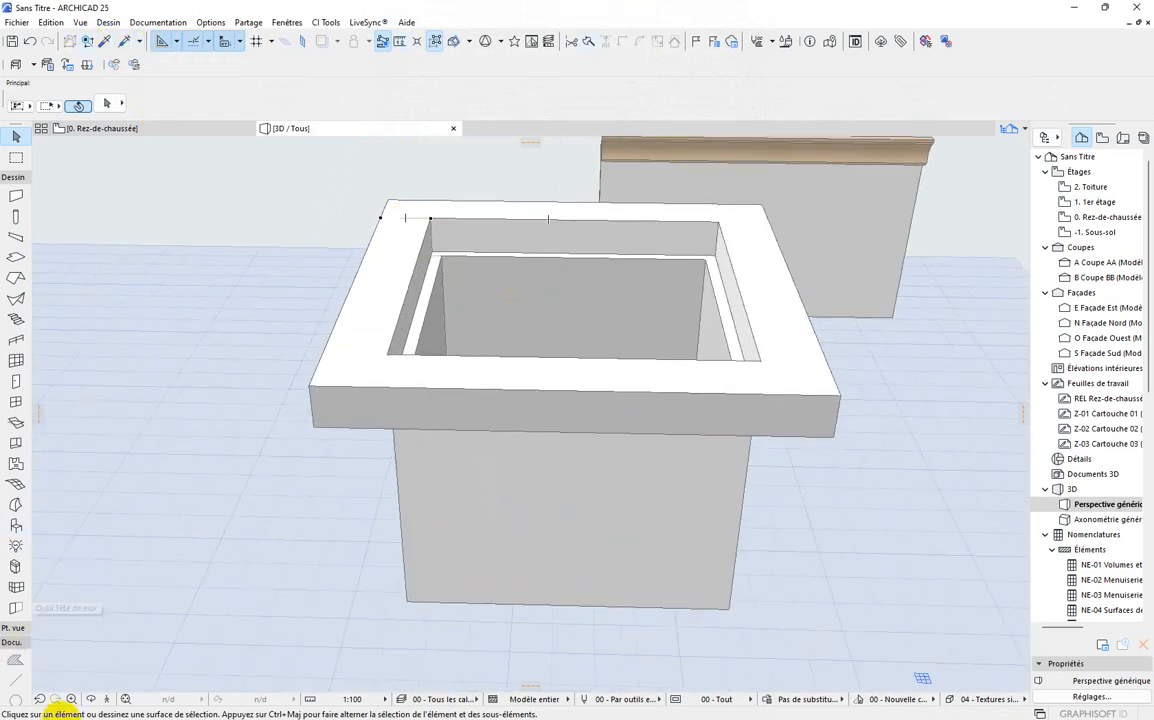
{"action": "left_click", "coordinate": [91, 698]}
{"action": "left_click_drag", "start_coordinate": [368, 587], "coordinate": [871, 393]}
{"action": "left_click", "coordinate": [803, 437]}
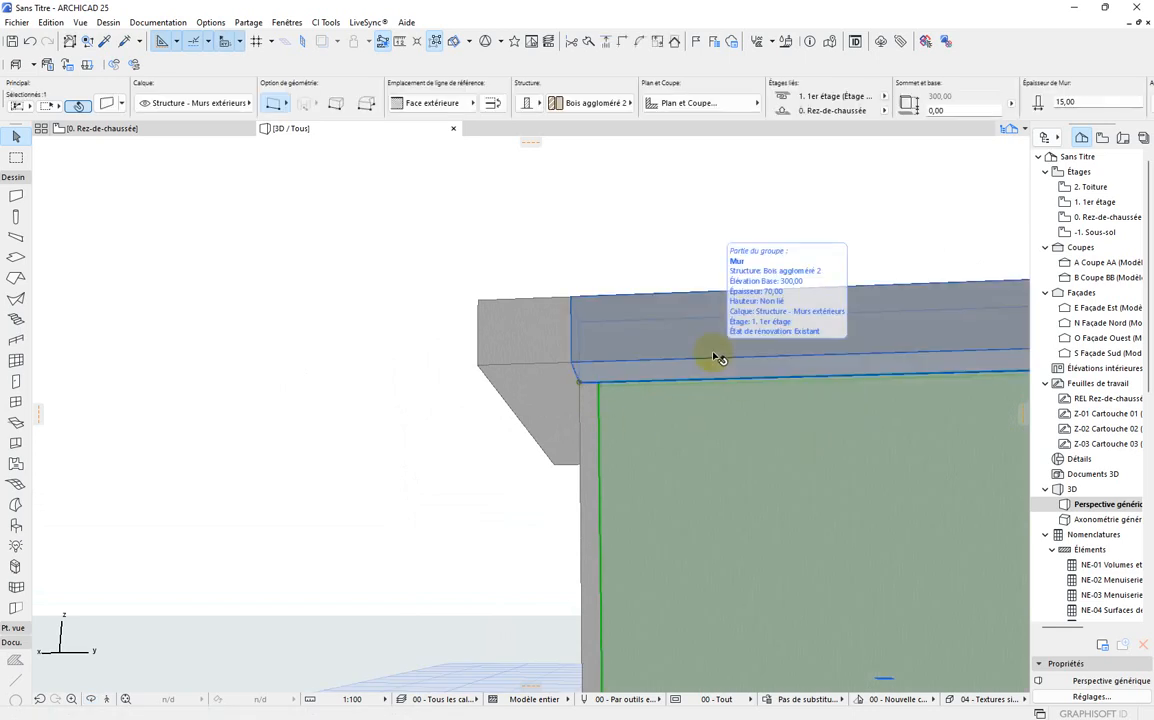
{"action": "left_click", "coordinate": [524, 205]}
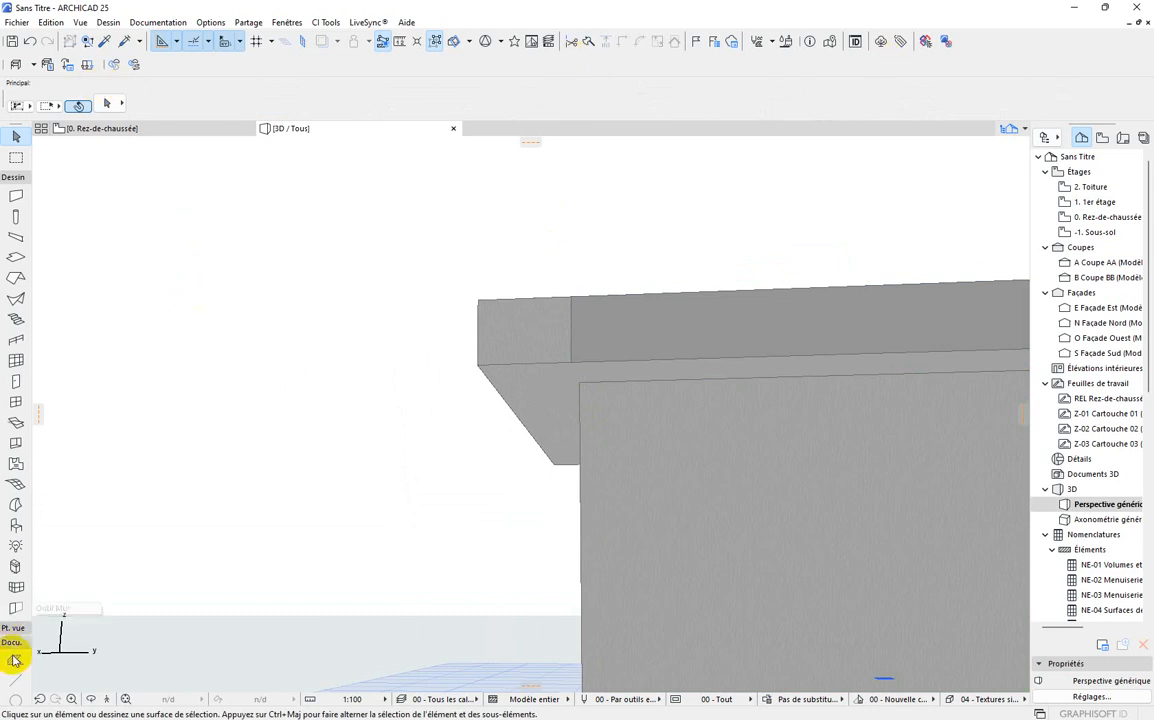
{"action": "left_click", "coordinate": [90, 700]}
{"action": "left_click_drag", "start_coordinate": [276, 592], "coordinate": [754, 572]}
{"action": "key", "text": "Escape"}
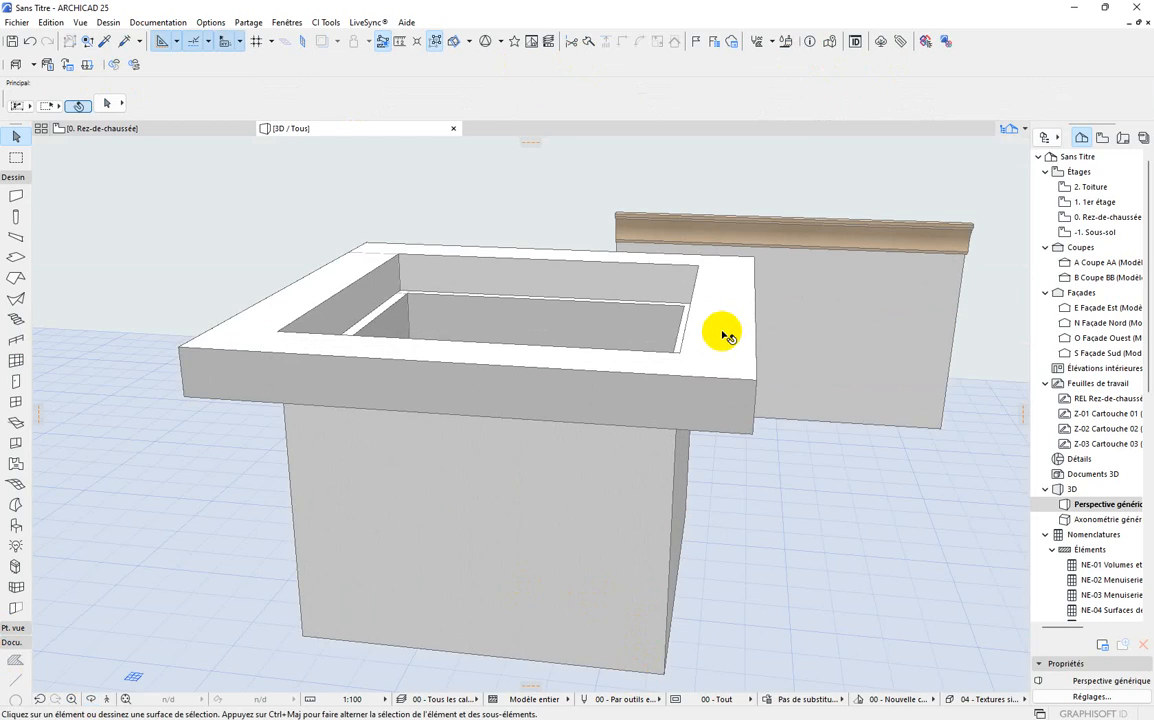
Select the four thick upper walls and capture their section as a custom profile in the profile manager (Gestionnaire de profils).
{"action": "left_click", "coordinate": [652, 284]}
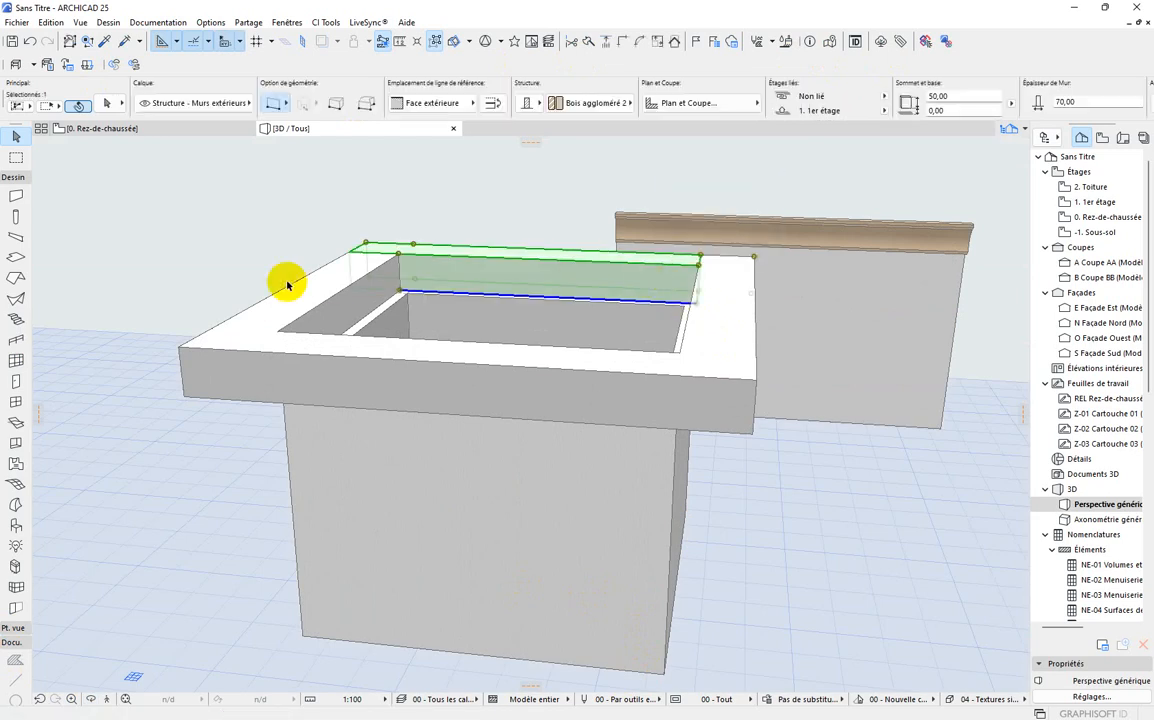
{"action": "left_click", "coordinate": [313, 298], "text": "shift"}
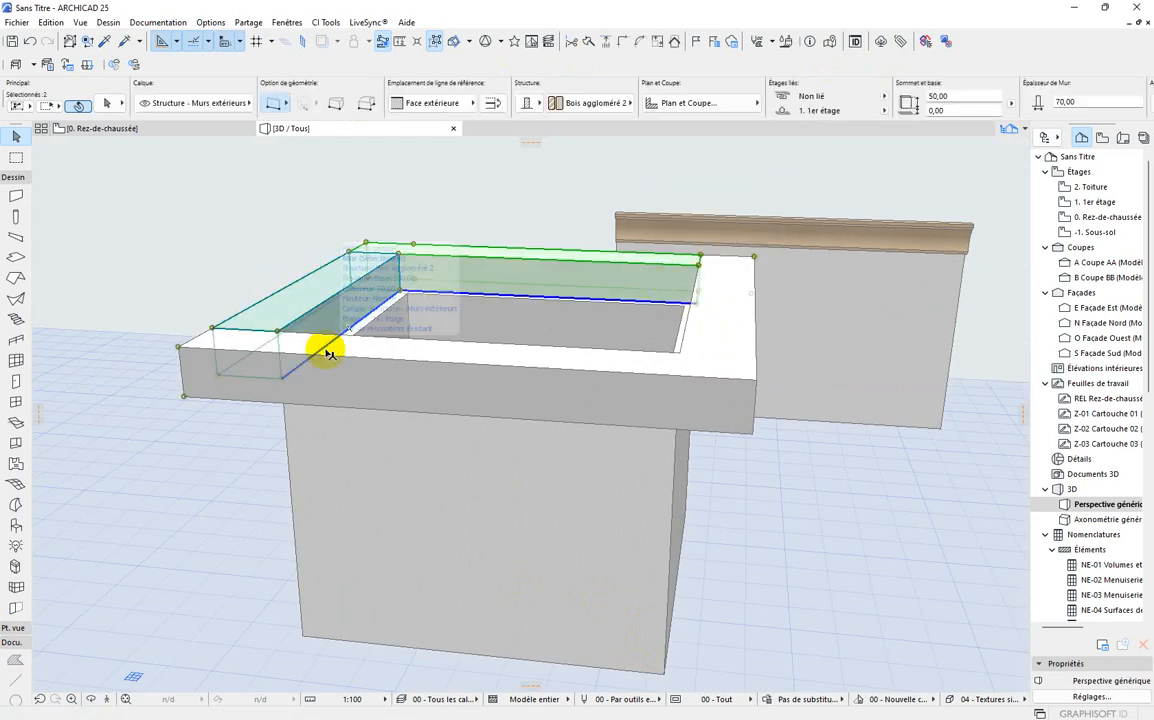
{"action": "left_click", "coordinate": [375, 358], "text": "shift"}
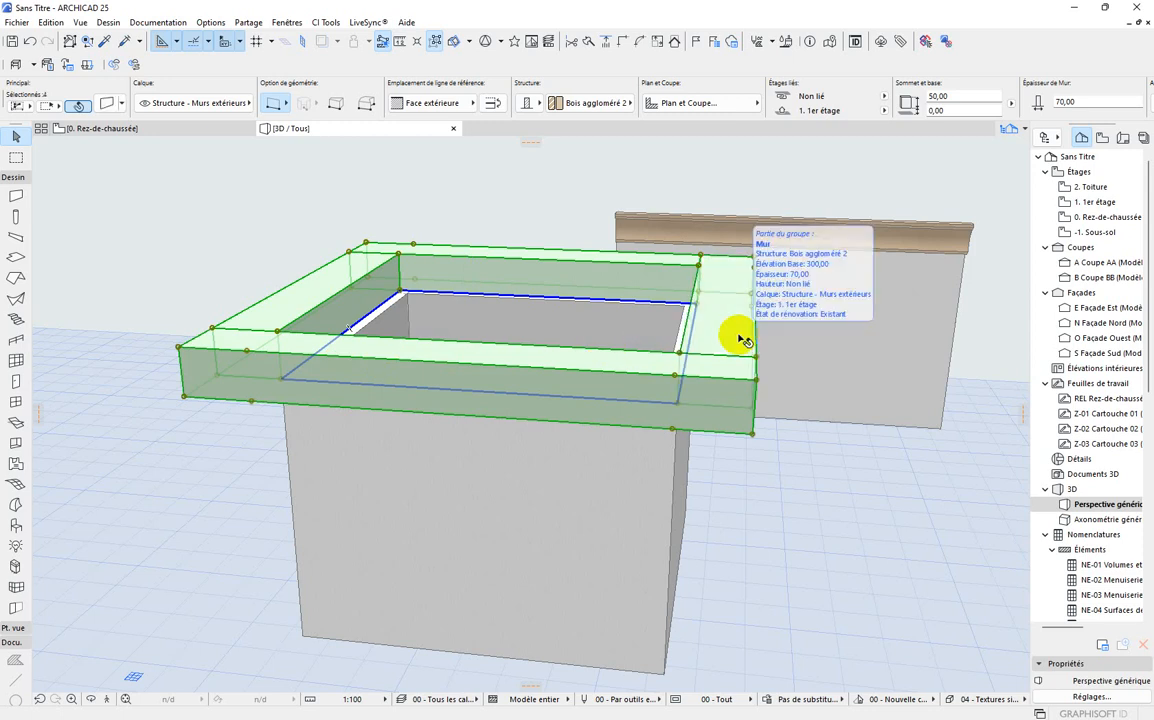
{"action": "left_click", "coordinate": [212, 23]}
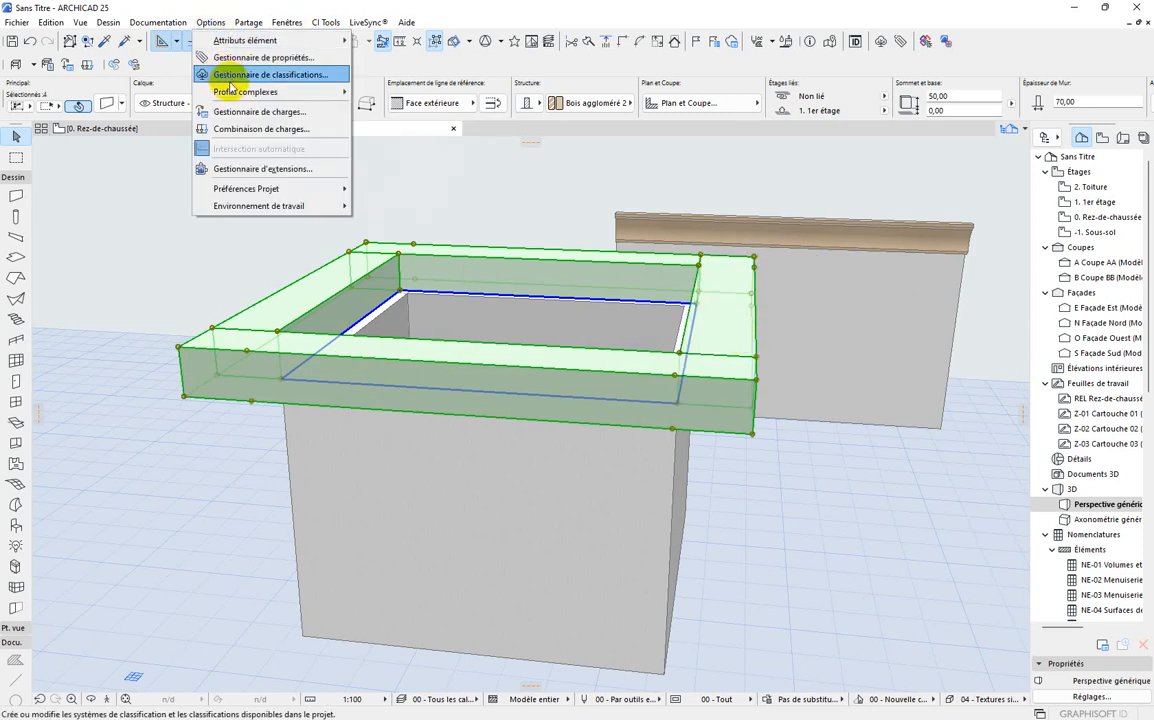
{"action": "mouse_move", "coordinate": [229, 92]}
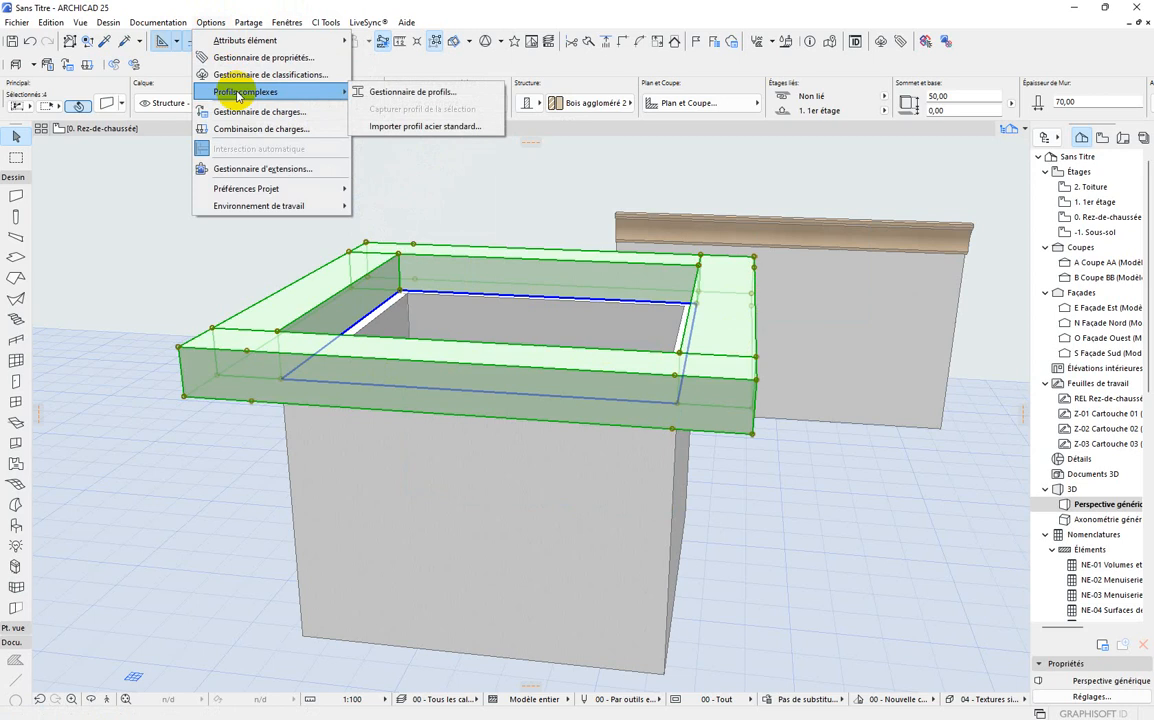
{"action": "left_click", "coordinate": [380, 94]}
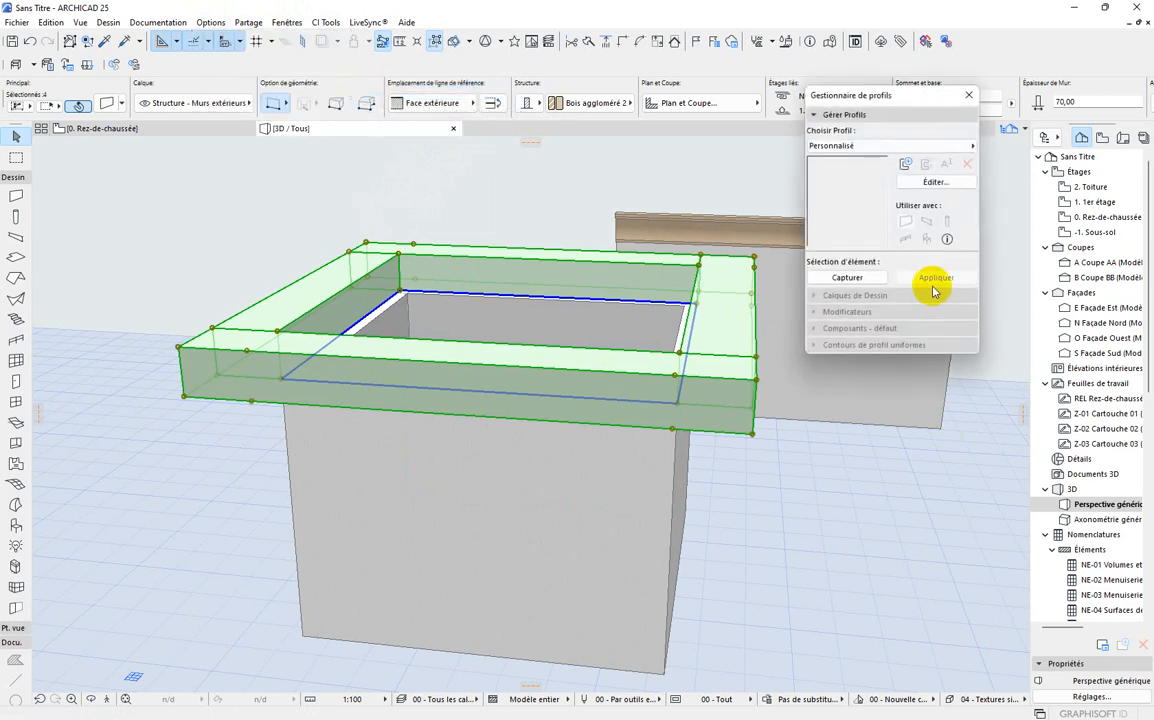
{"action": "left_click", "coordinate": [852, 278]}
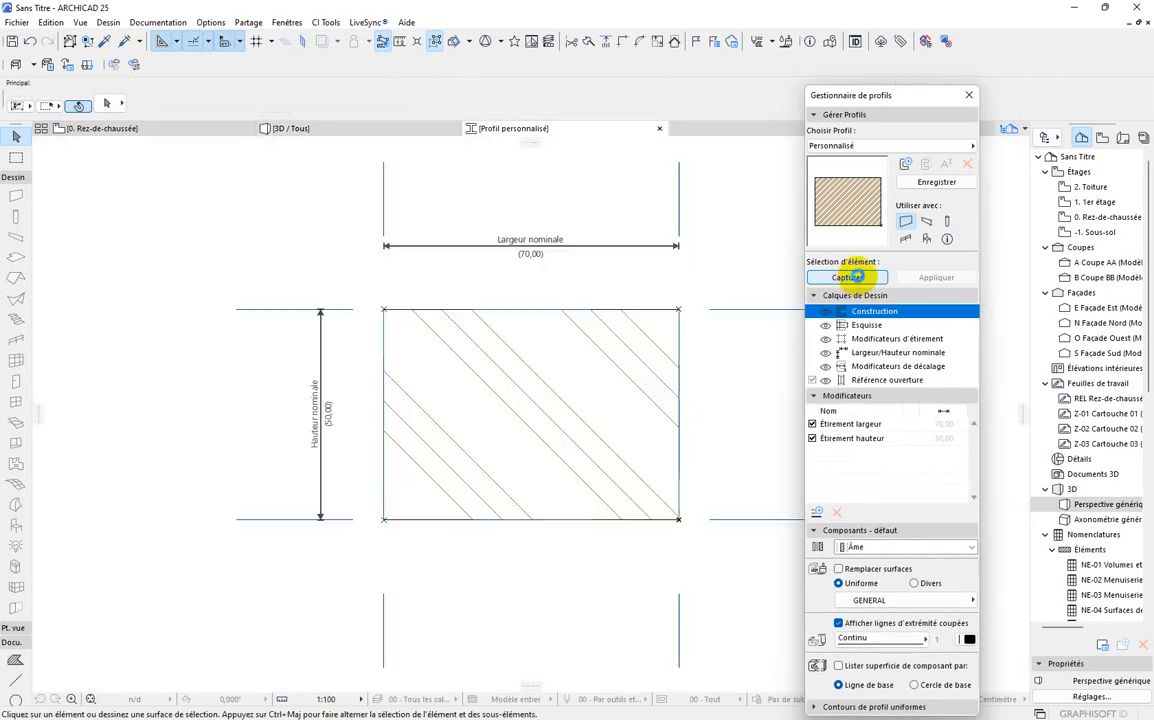
Examine the captured profile's rectangular component, its nominal dimensions and its lower corners.
{"action": "scroll", "coordinate": [461, 405], "scroll_direction": "up", "scroll_amount": 2}
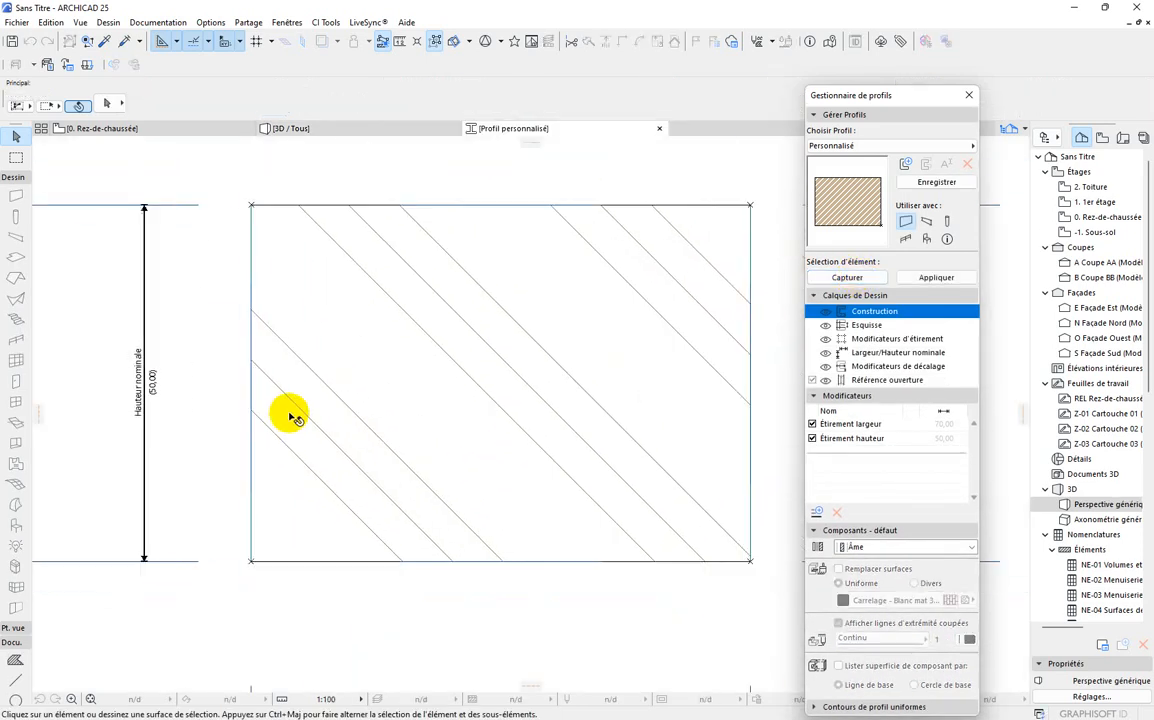
{"action": "scroll", "coordinate": [292, 418], "scroll_direction": "down", "scroll_amount": 3}
{"action": "left_click", "coordinate": [400, 393]}
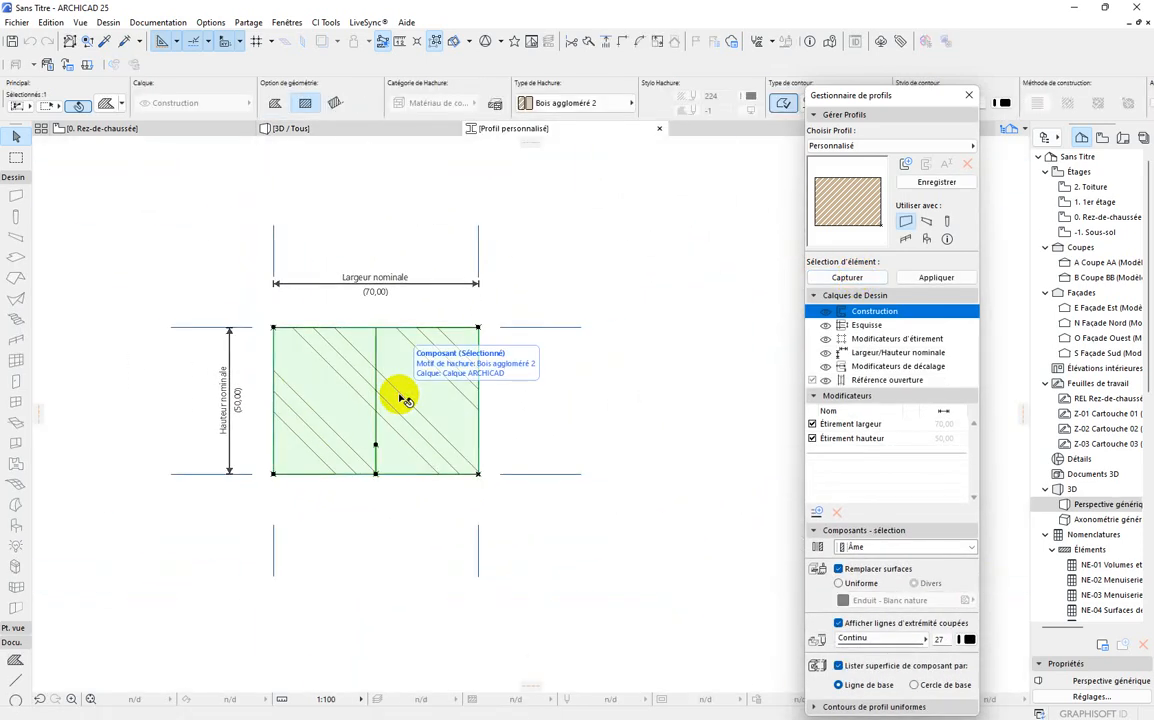
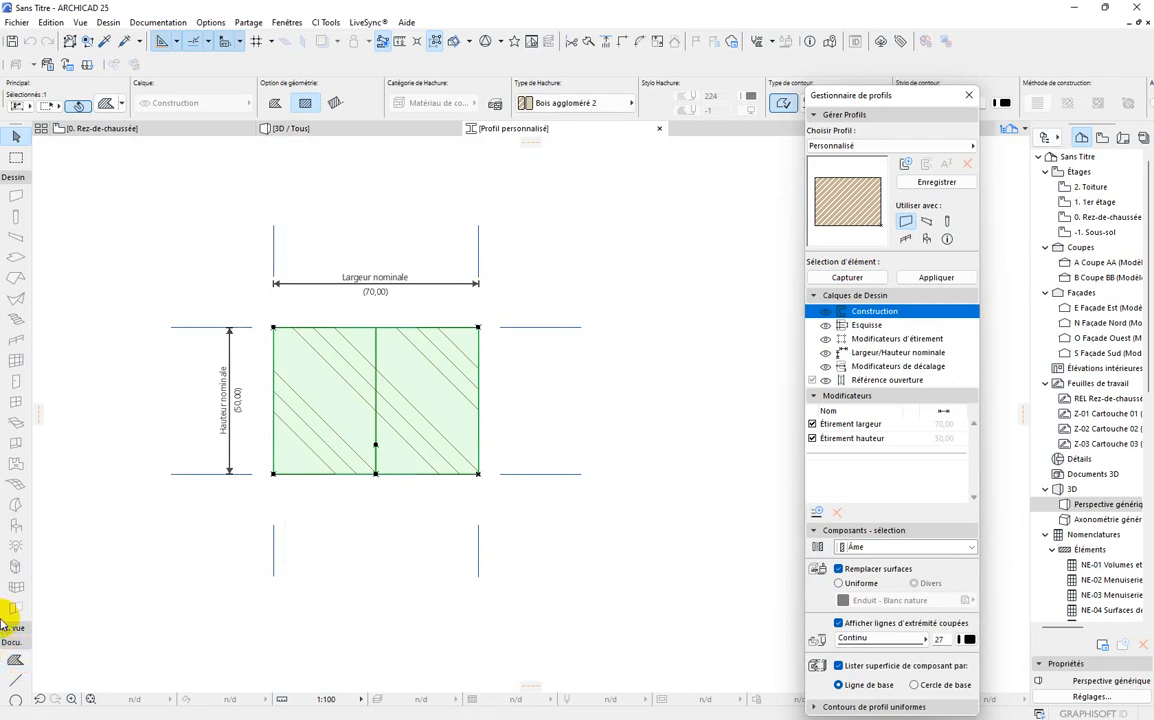
{"action": "scroll", "coordinate": [360, 440], "scroll_direction": "up", "scroll_amount": 2}
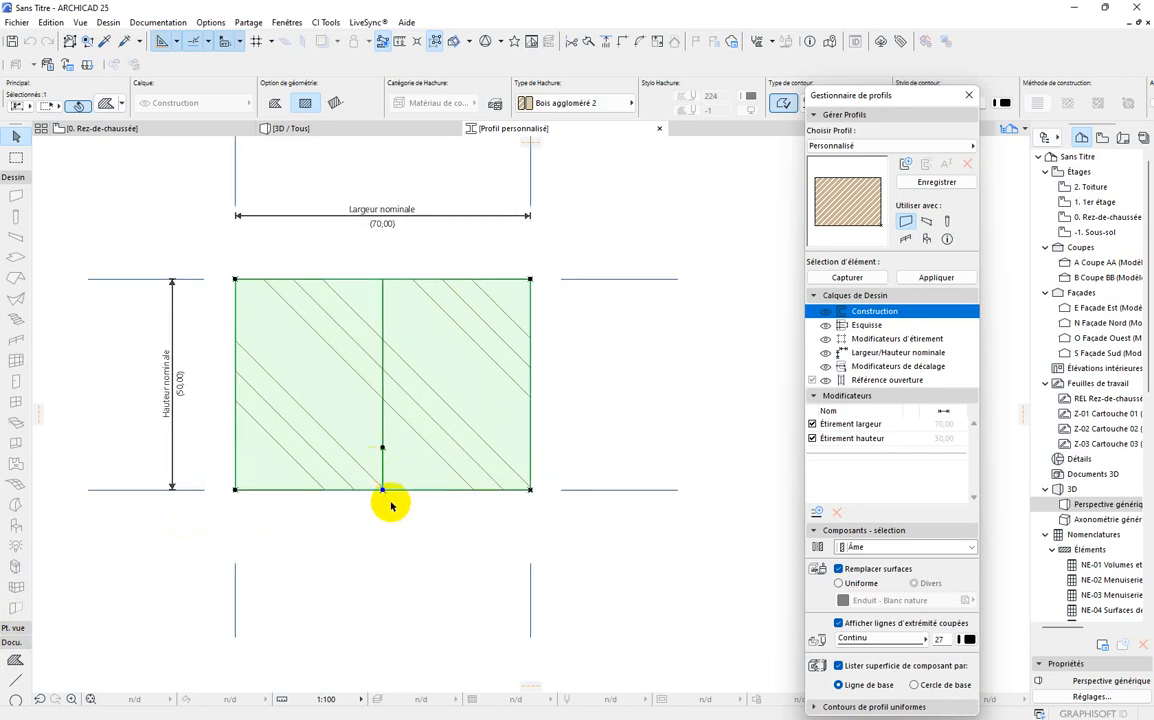
{"action": "key", "text": "Escape"}
{"action": "scroll", "coordinate": [438, 498], "scroll_direction": "down", "scroll_amount": 2}
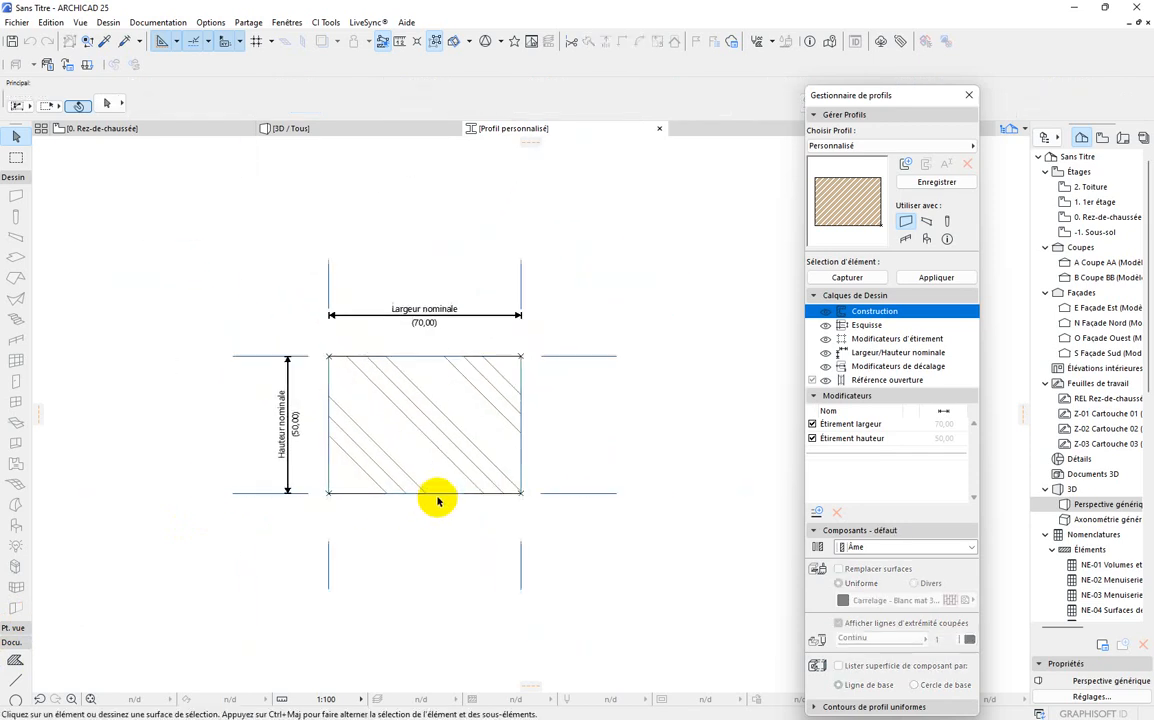
{"action": "scroll", "coordinate": [438, 500], "scroll_direction": "down", "scroll_amount": 1}
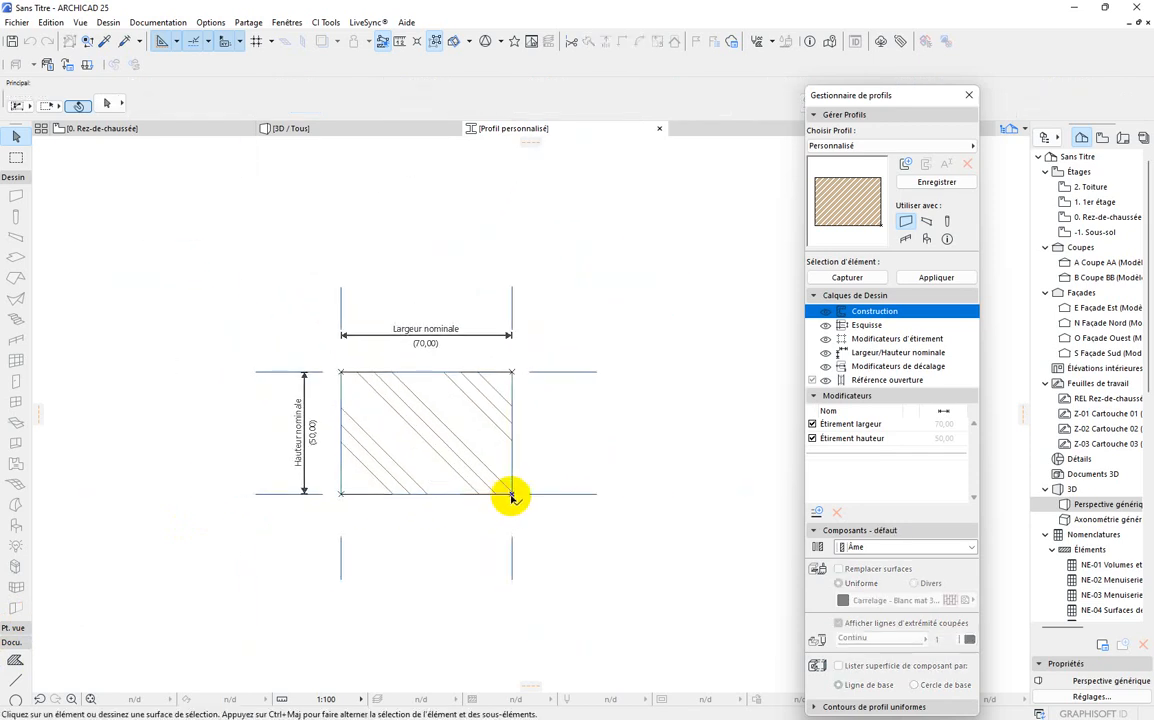
Show the 1er étage plan and examine the reference line of one thick upper wall.
{"action": "left_click", "coordinate": [214, 128]}
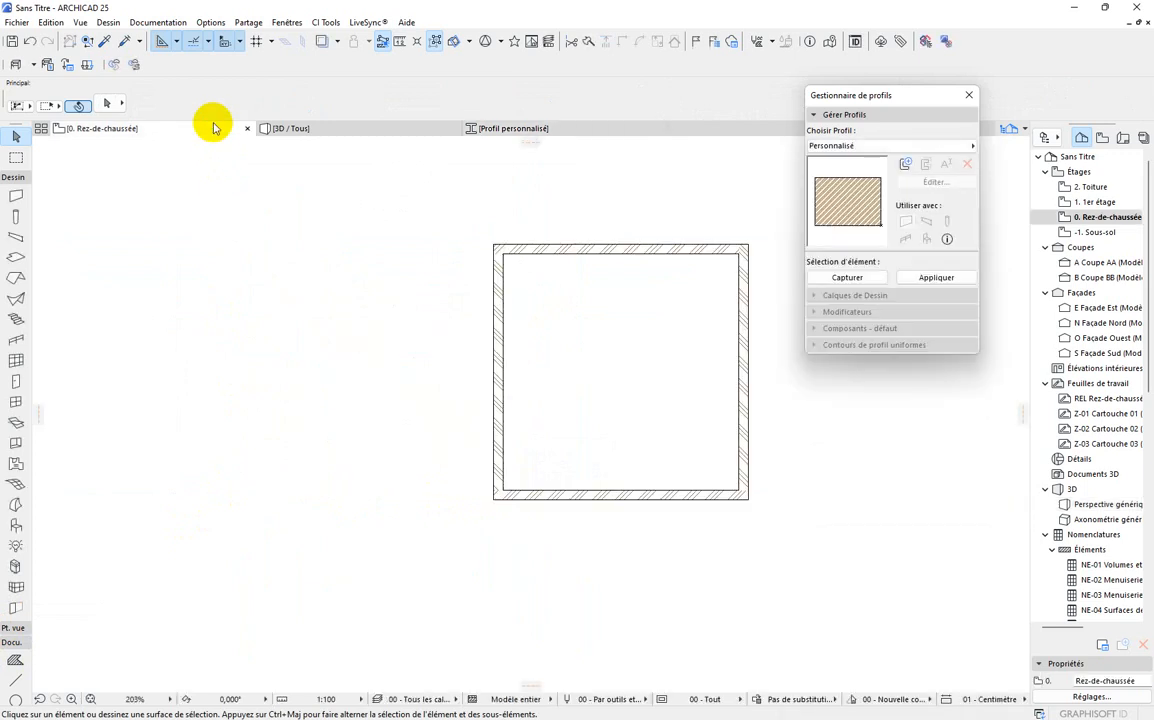
{"action": "right_click", "coordinate": [217, 133]}
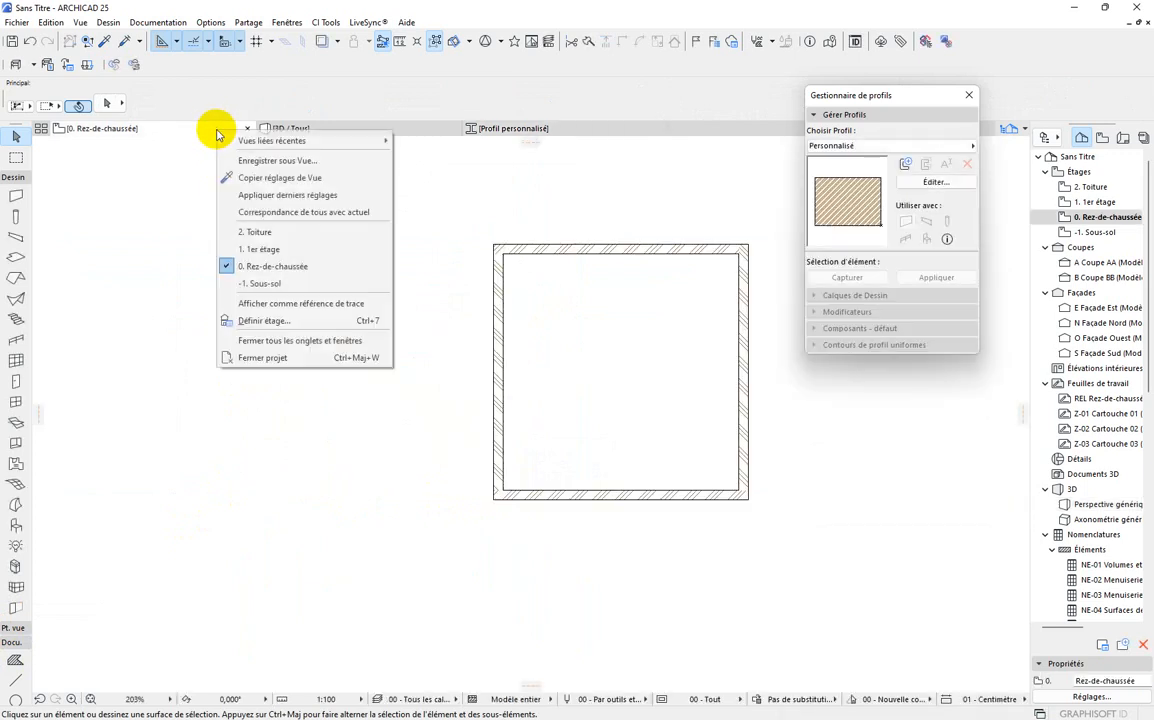
{"action": "left_click", "coordinate": [252, 247]}
{"action": "scroll", "coordinate": [250, 242], "scroll_direction": "down", "scroll_amount": 5}
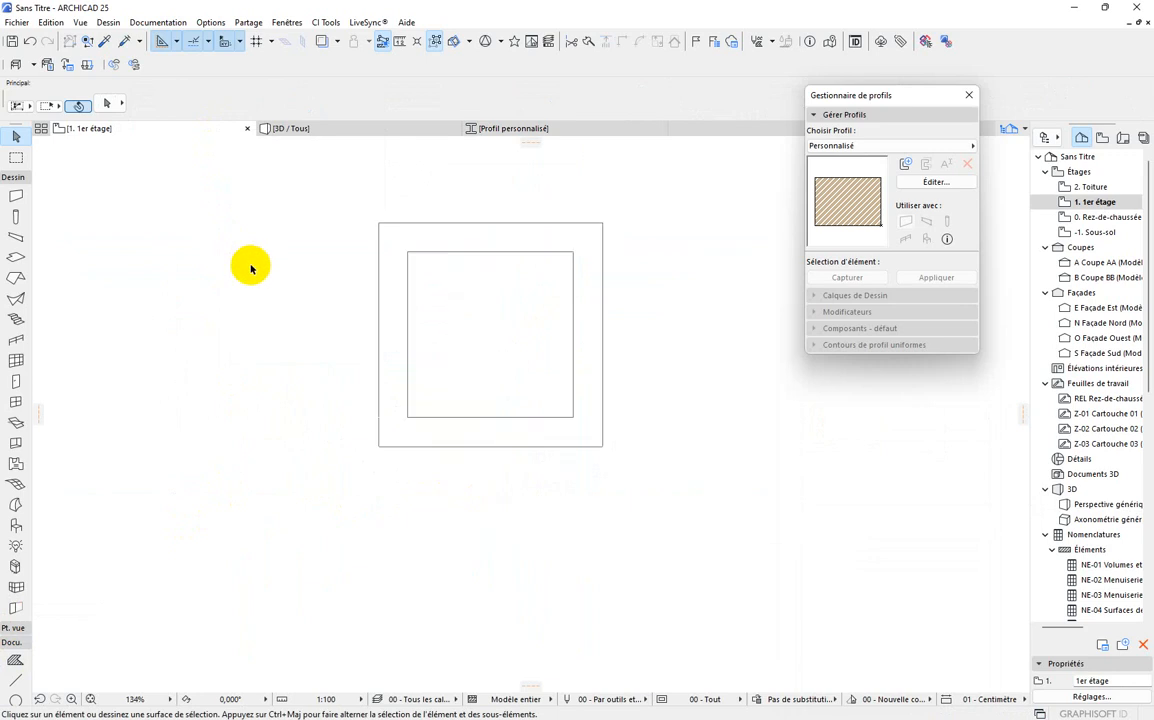
{"action": "left_click", "coordinate": [368, 248]}
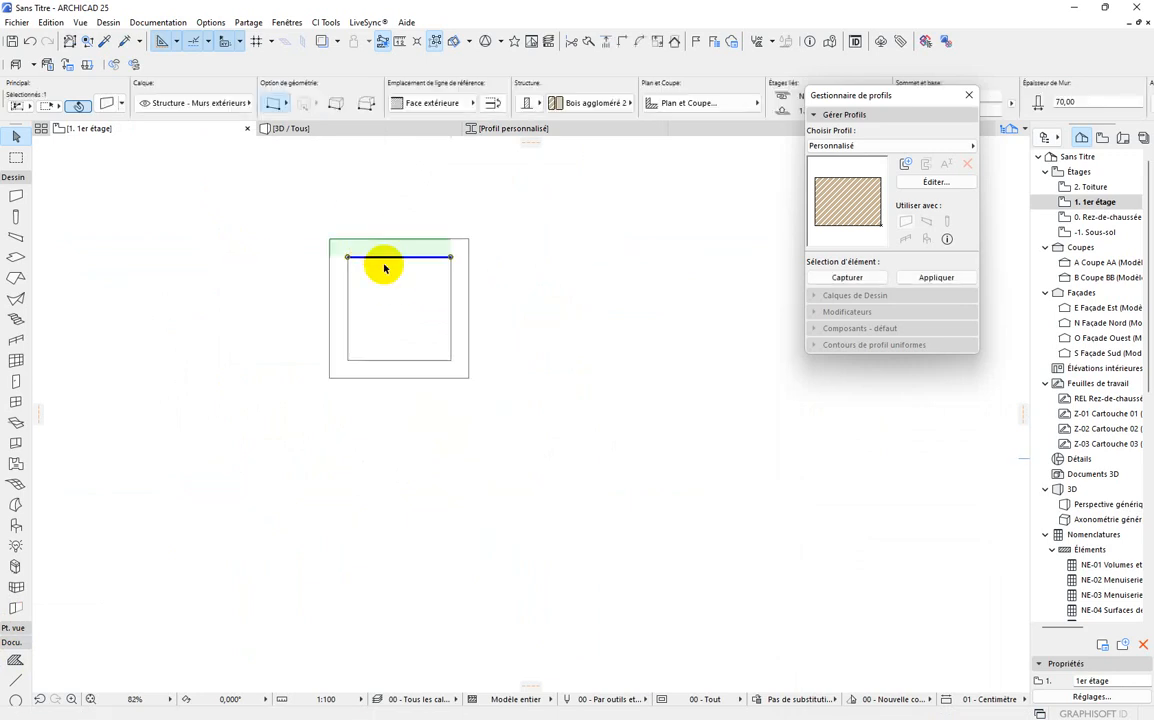
{"action": "scroll", "coordinate": [381, 263], "scroll_direction": "up", "scroll_amount": 5}
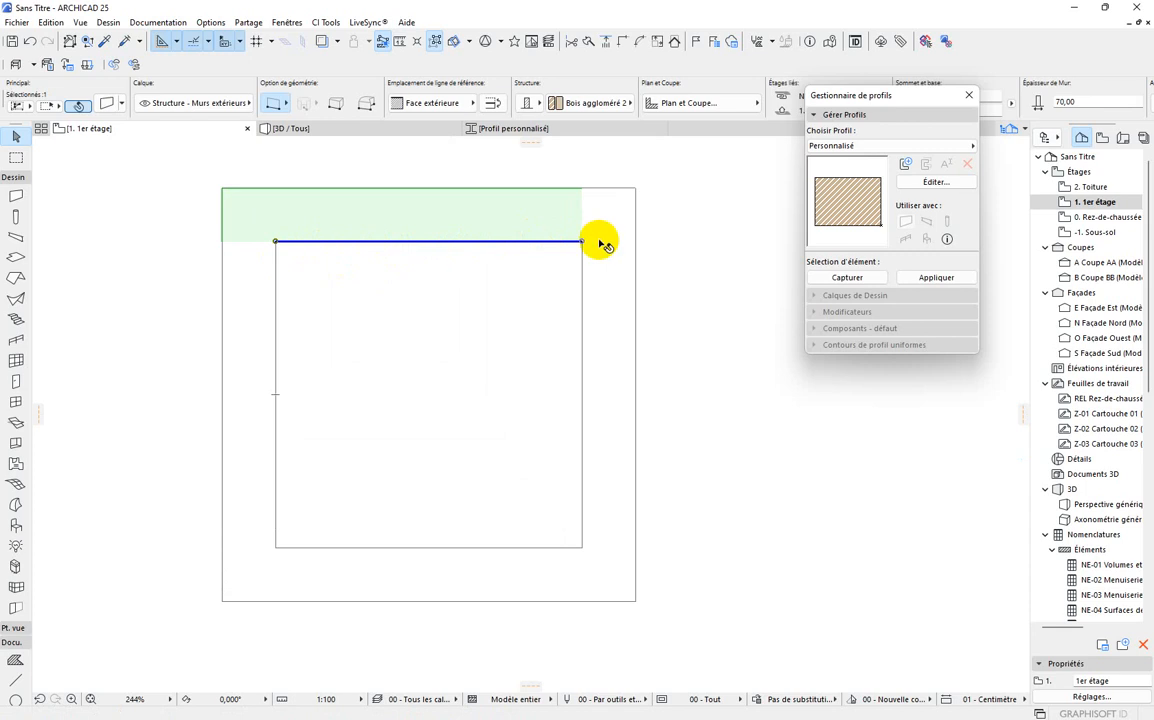
Compare the custom profile's origin corner with the upper wall's reference line in the first-floor plan.
{"action": "left_click", "coordinate": [536, 130]}
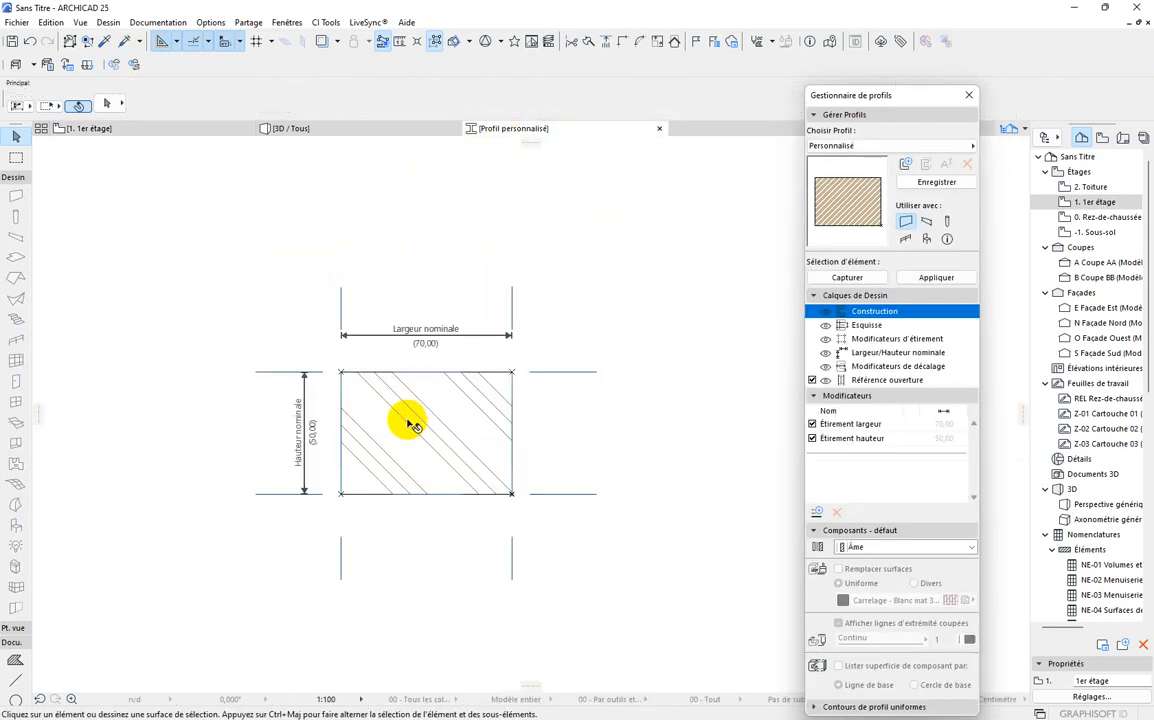
{"action": "scroll", "coordinate": [417, 432], "scroll_direction": "up", "scroll_amount": 3}
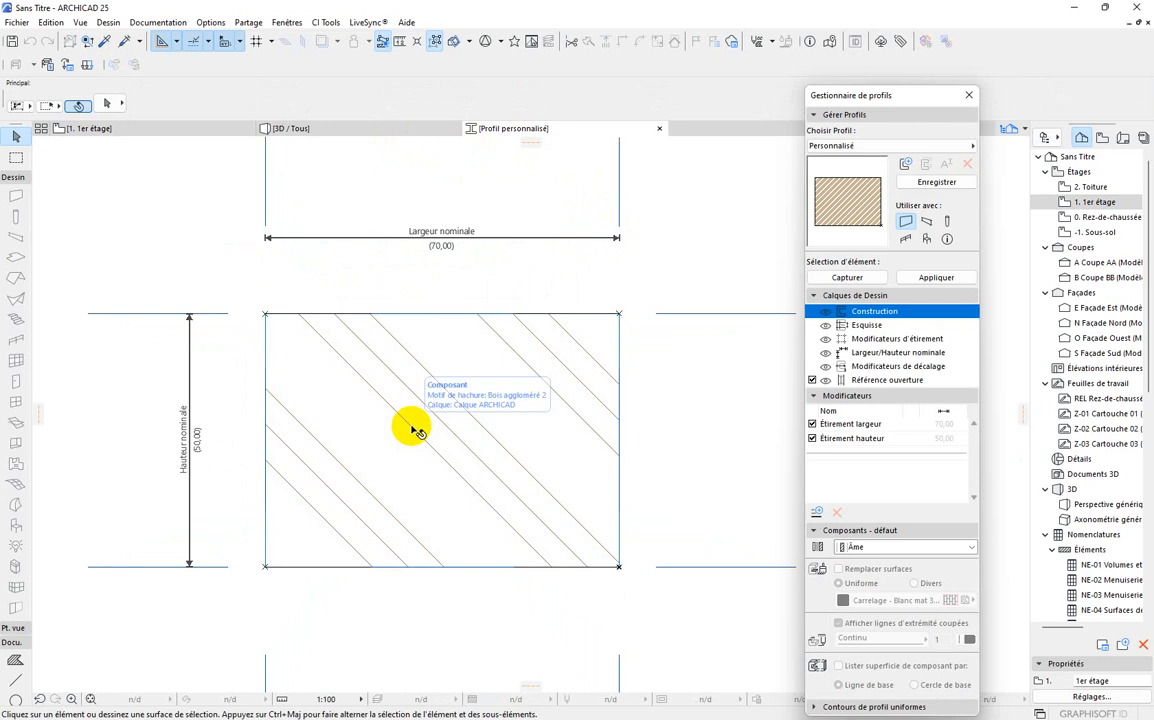
{"action": "scroll", "coordinate": [417, 432], "scroll_direction": "down", "scroll_amount": 2}
{"action": "scroll", "coordinate": [417, 432], "scroll_direction": "down", "scroll_amount": 1}
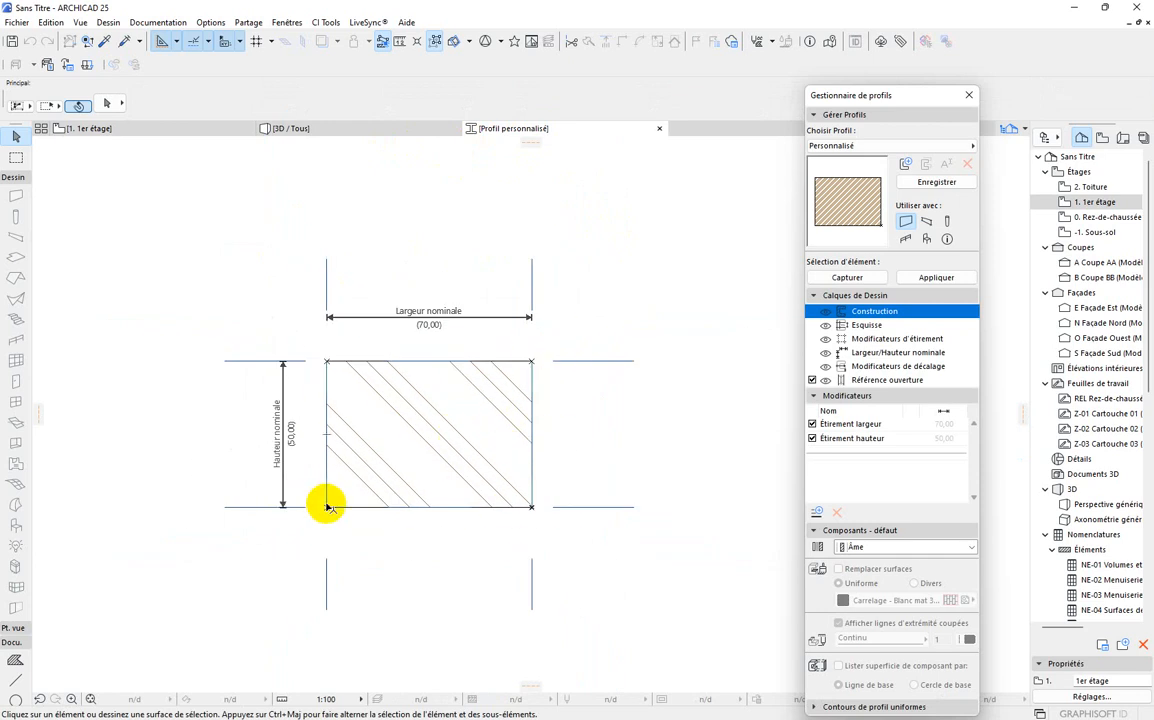
{"action": "scroll", "coordinate": [399, 470], "scroll_direction": "down", "scroll_amount": 1}
{"action": "scroll", "coordinate": [399, 470], "scroll_direction": "down", "scroll_amount": 2}
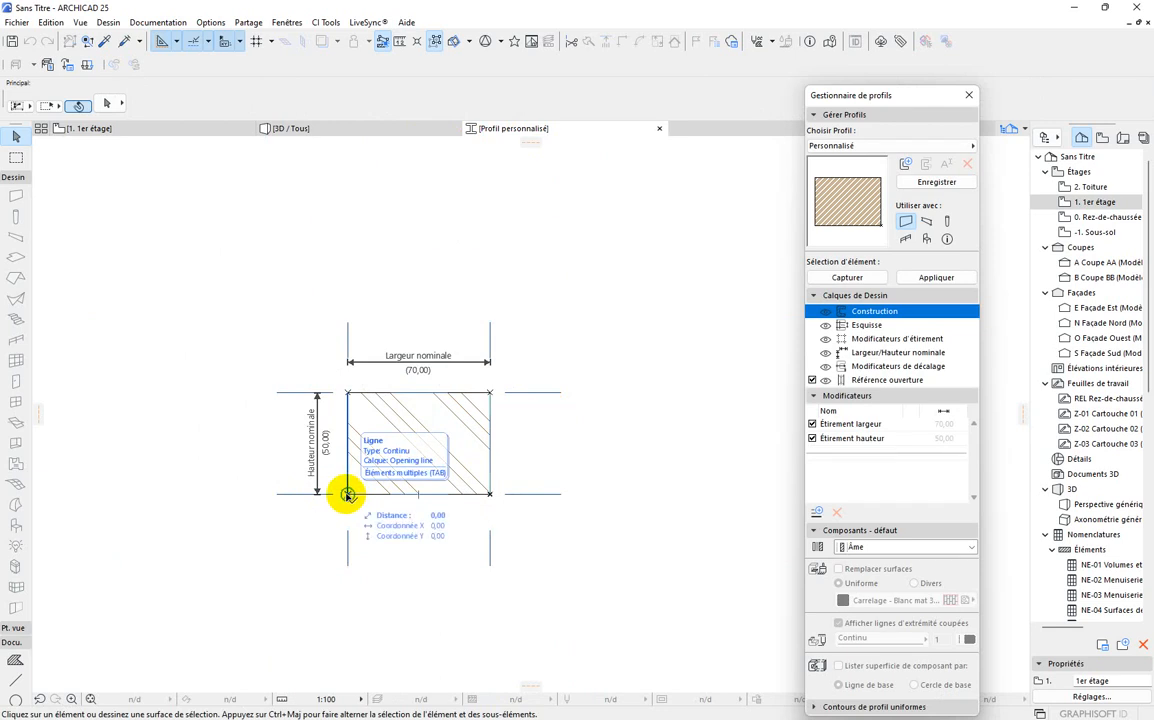
{"action": "left_click", "coordinate": [201, 129]}
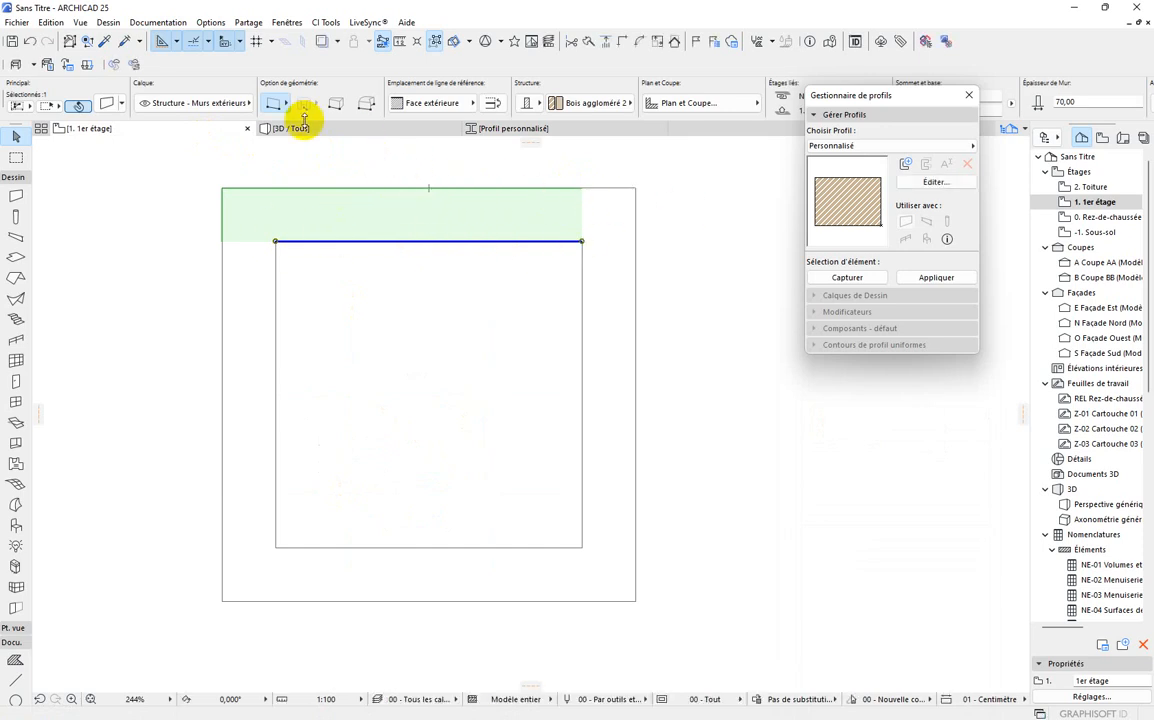
{"action": "left_click", "coordinate": [510, 128]}
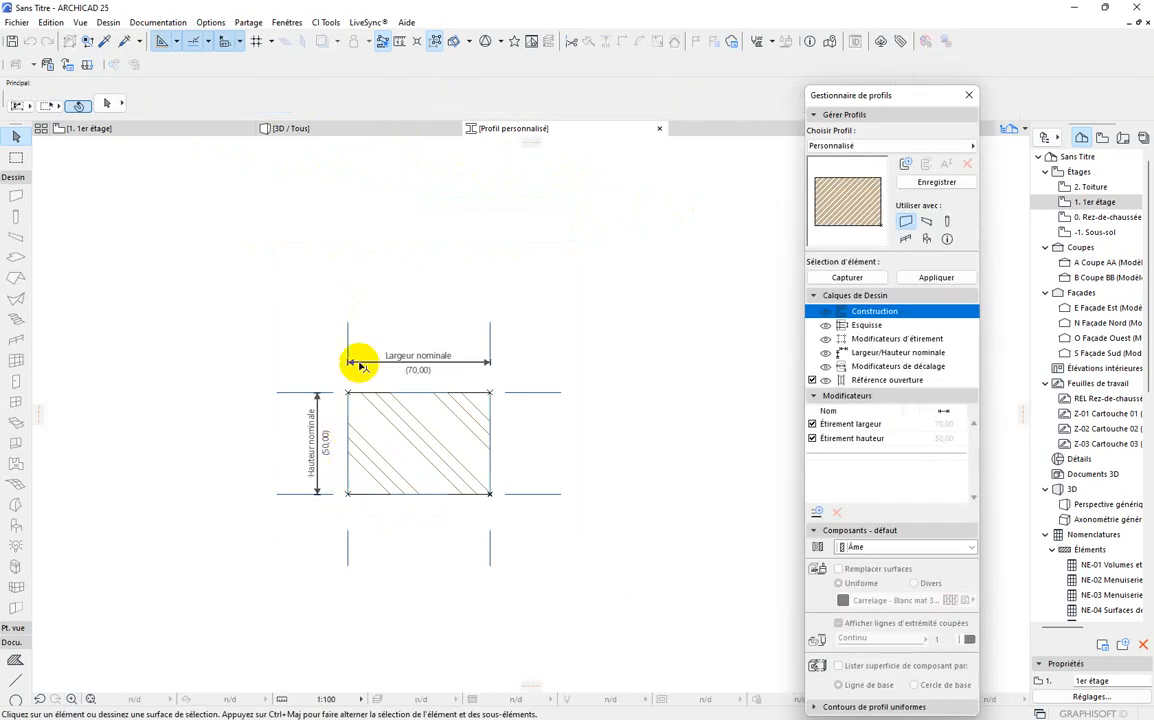
{"action": "scroll", "coordinate": [390, 454], "scroll_direction": "up", "scroll_amount": 1}
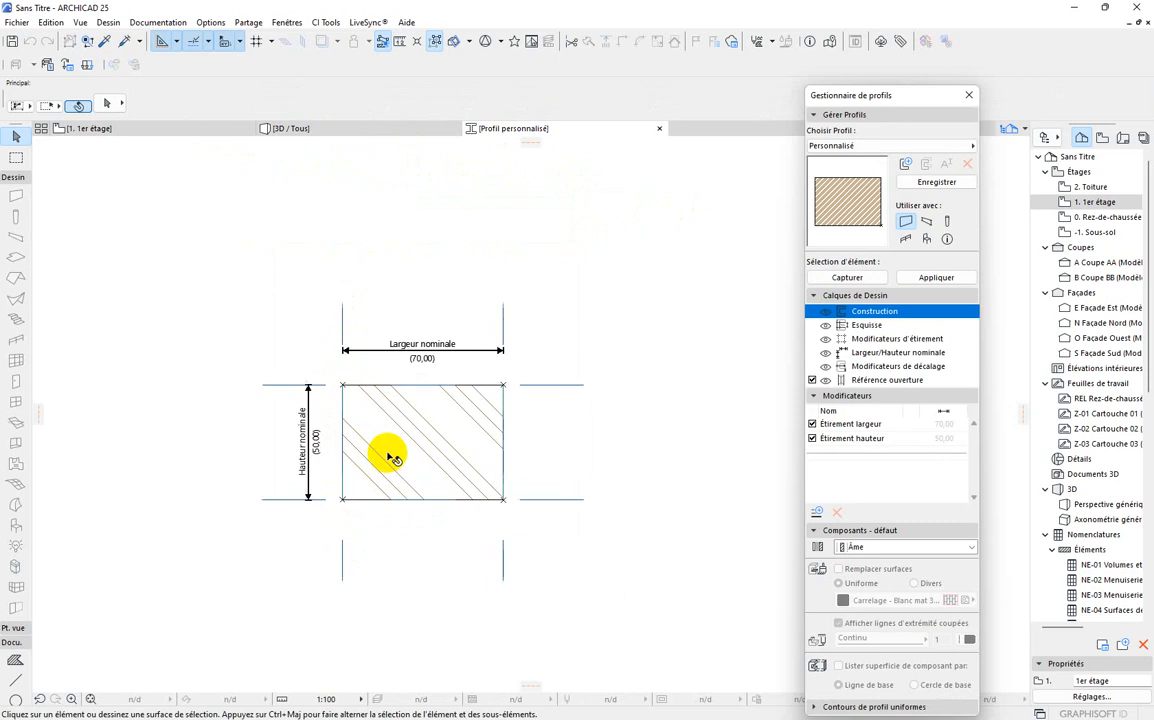
{"action": "scroll", "coordinate": [392, 456], "scroll_direction": "up", "scroll_amount": 2}
{"action": "left_click", "coordinate": [405, 428]}
{"action": "scroll", "coordinate": [463, 515], "scroll_direction": "up", "scroll_amount": 3}
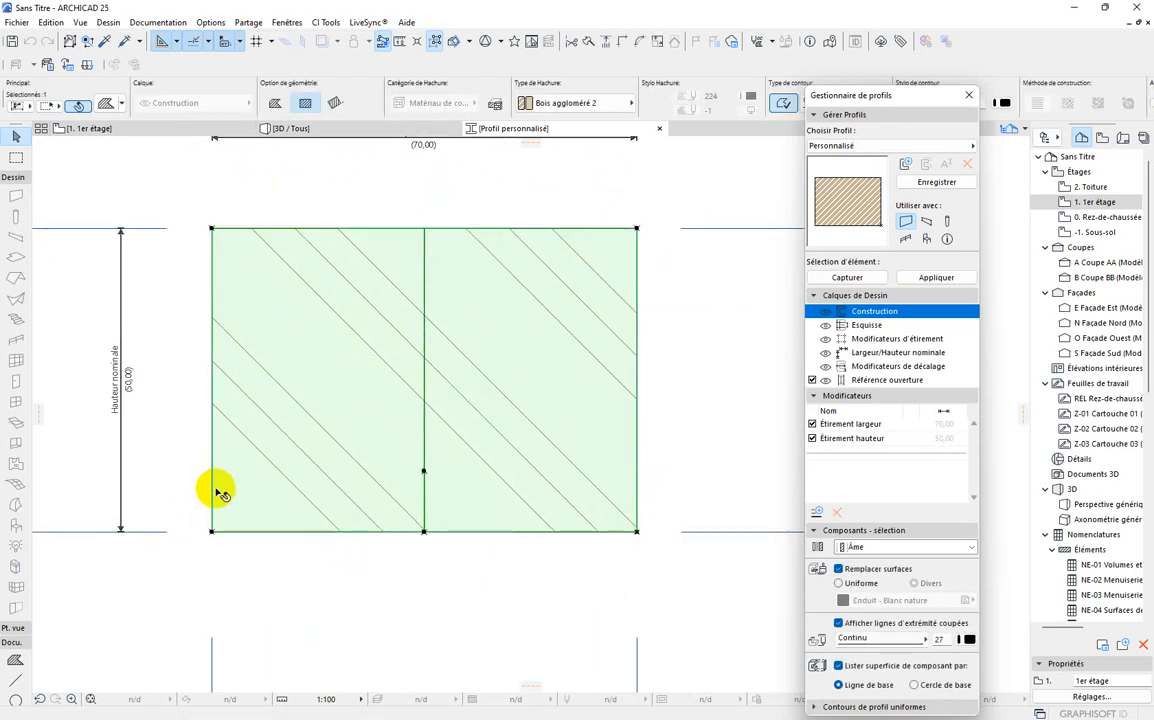
{"action": "left_click", "coordinate": [16, 682]}
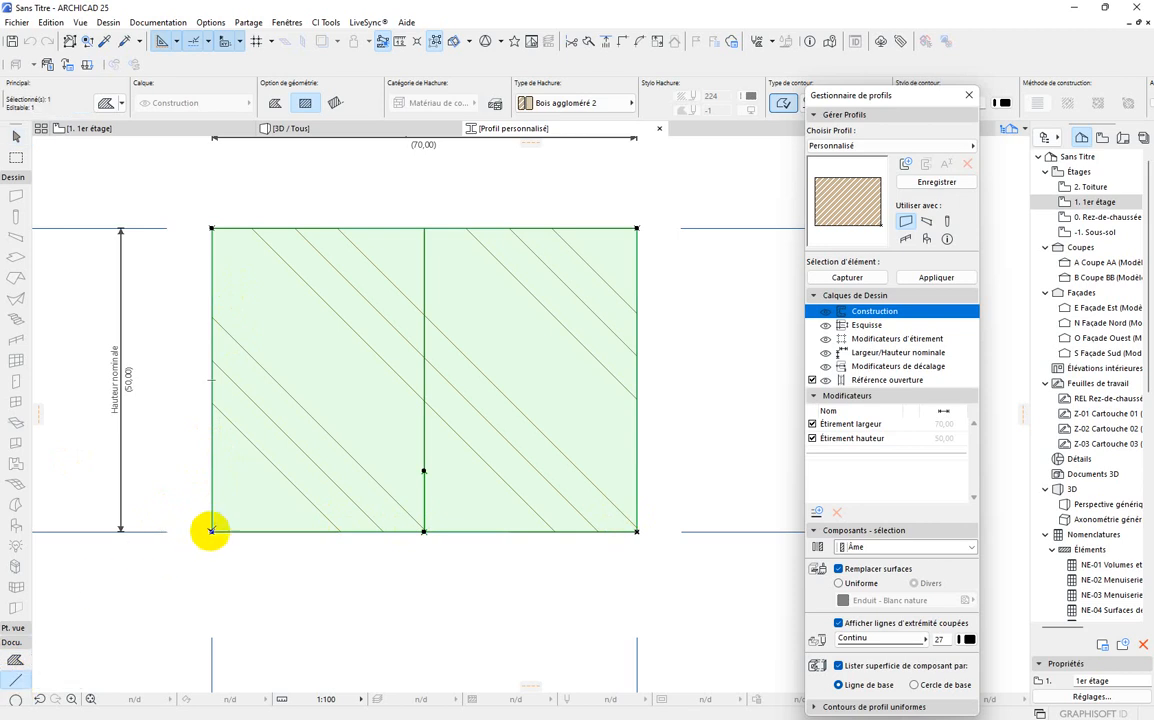
{"action": "left_click", "coordinate": [211, 531]}
{"action": "key", "text": "Escape"}
{"action": "key", "text": "Escape"}
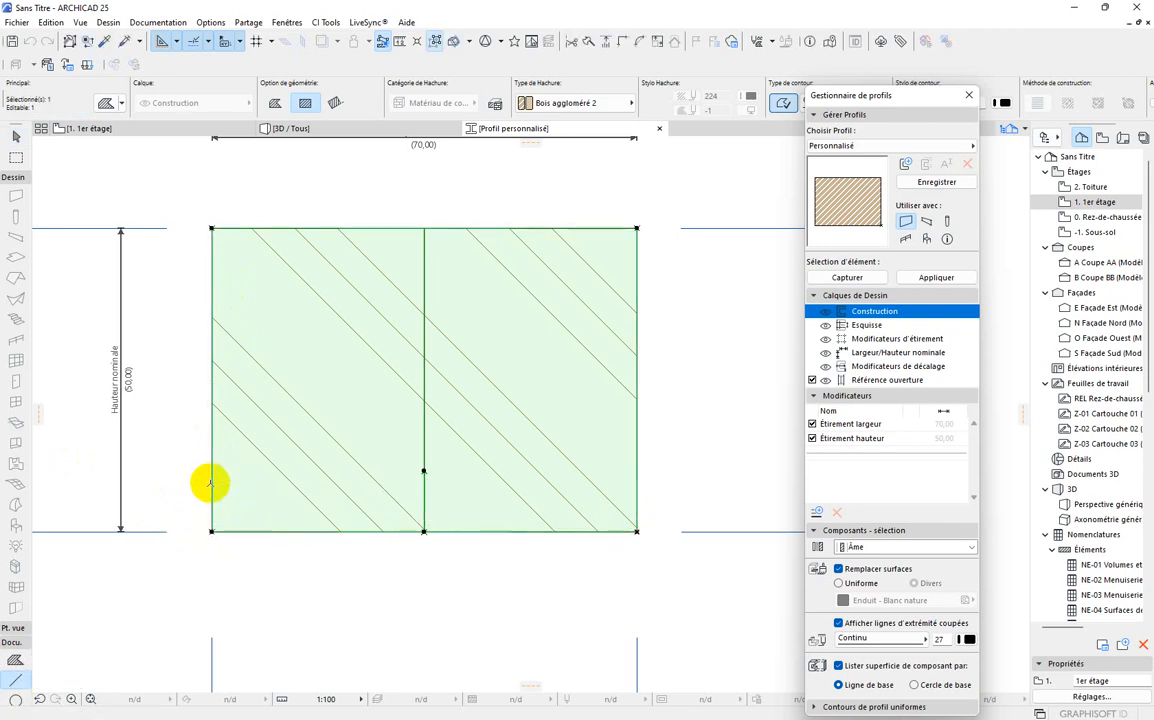
{"action": "key", "text": "Escape"}
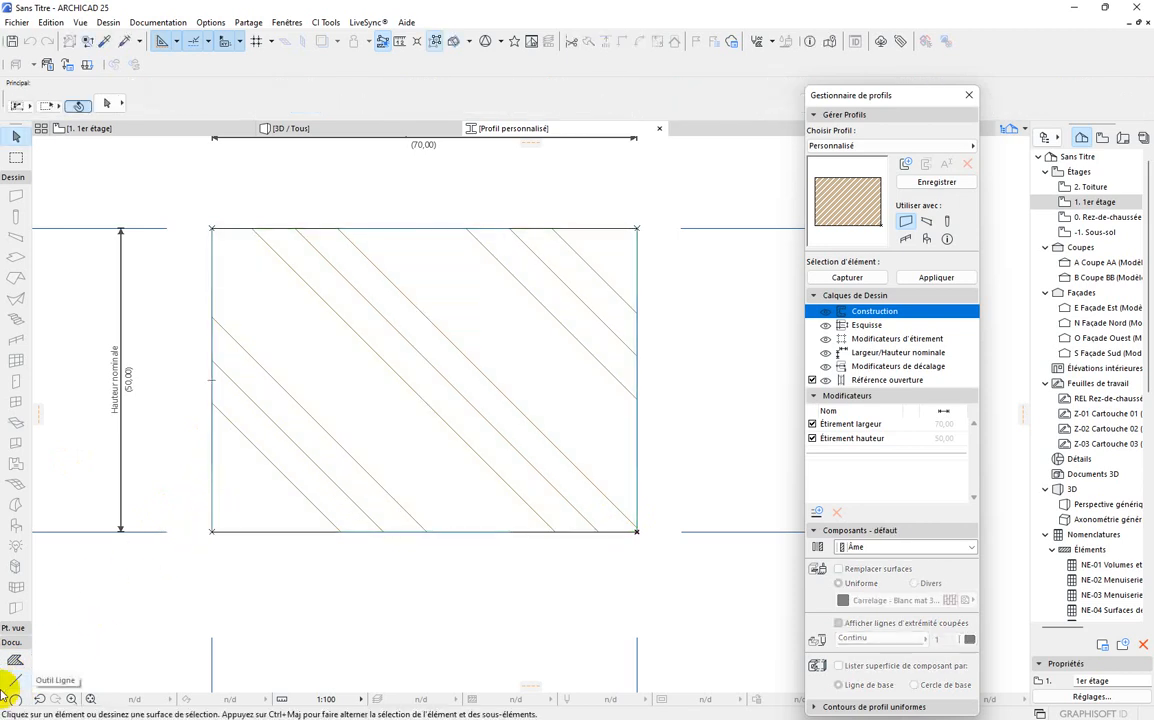
Draw a guide polyline from the profile's lower-left corner, about 5 cm up its vertical edge and 5 cm horizontally inward.
{"action": "left_click", "coordinate": [13, 682]}
{"action": "left_click", "coordinate": [211, 531]}
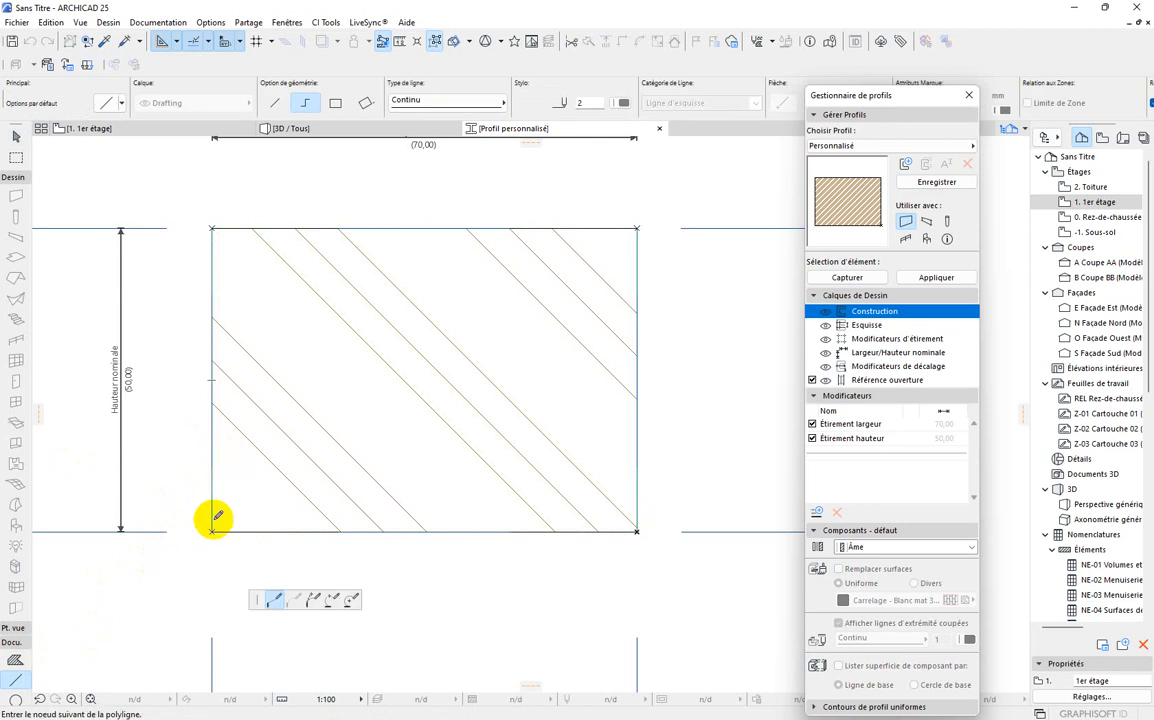
{"action": "left_click", "coordinate": [212, 501]}
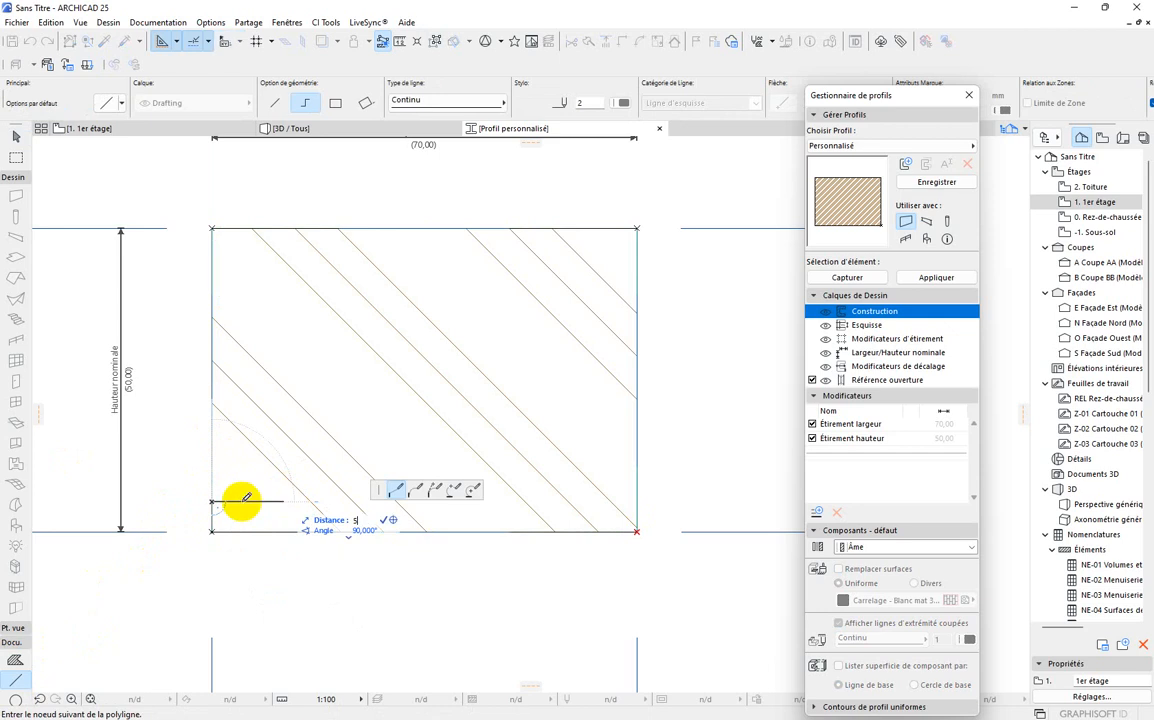
{"action": "left_click", "coordinate": [244, 499]}
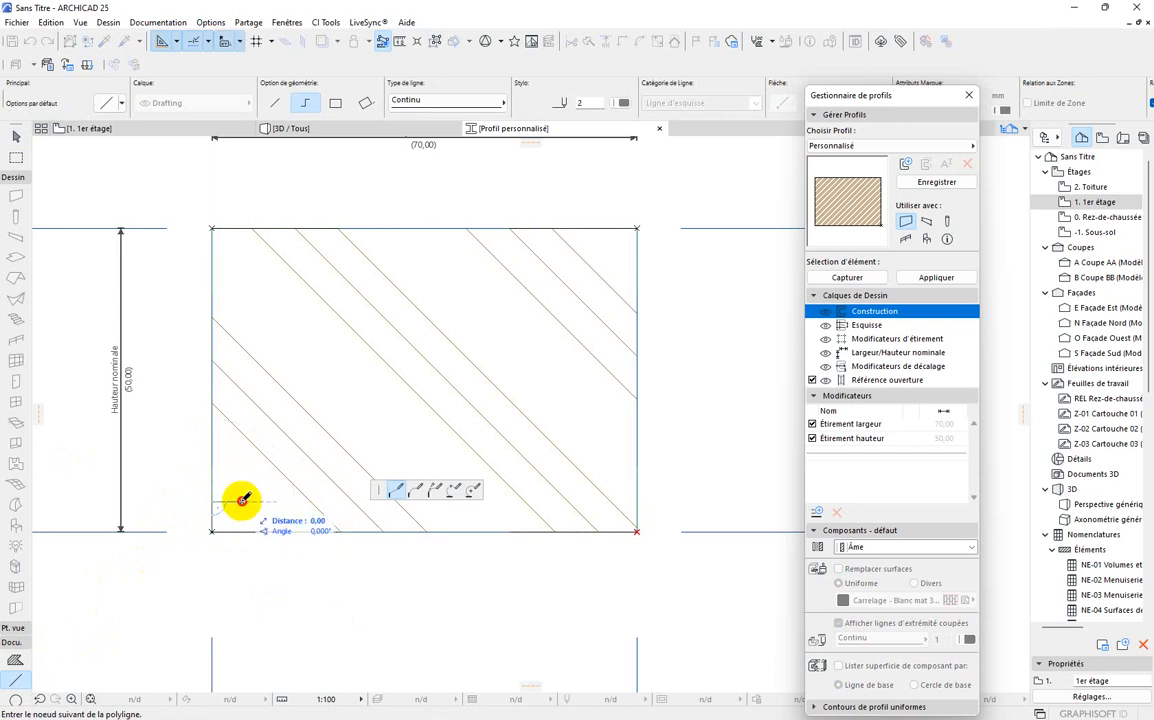
{"action": "left_click", "coordinate": [242, 499]}
Draw a stepped guide polyline from the profile's upper-left corner: about 5 cm down, 5 cm inward, 2.5 cm down and 5 cm inward.
{"action": "scroll", "coordinate": [212, 228], "scroll_direction": "up", "scroll_amount": 3}
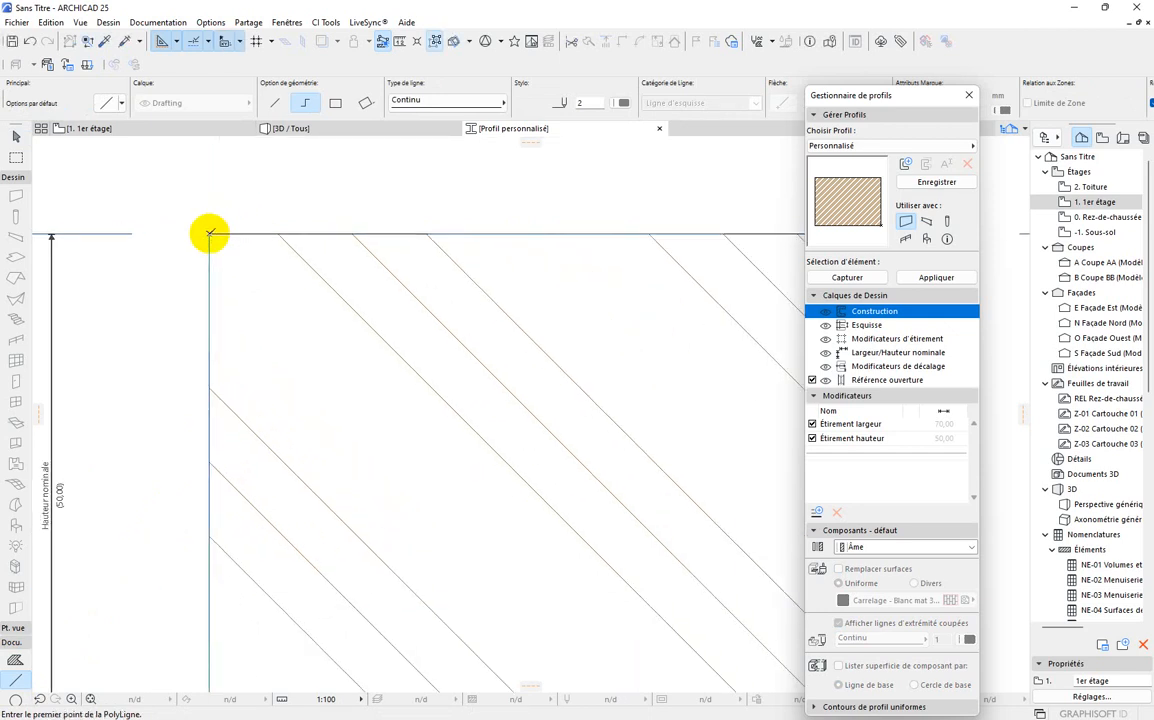
{"action": "left_click", "coordinate": [209, 234]}
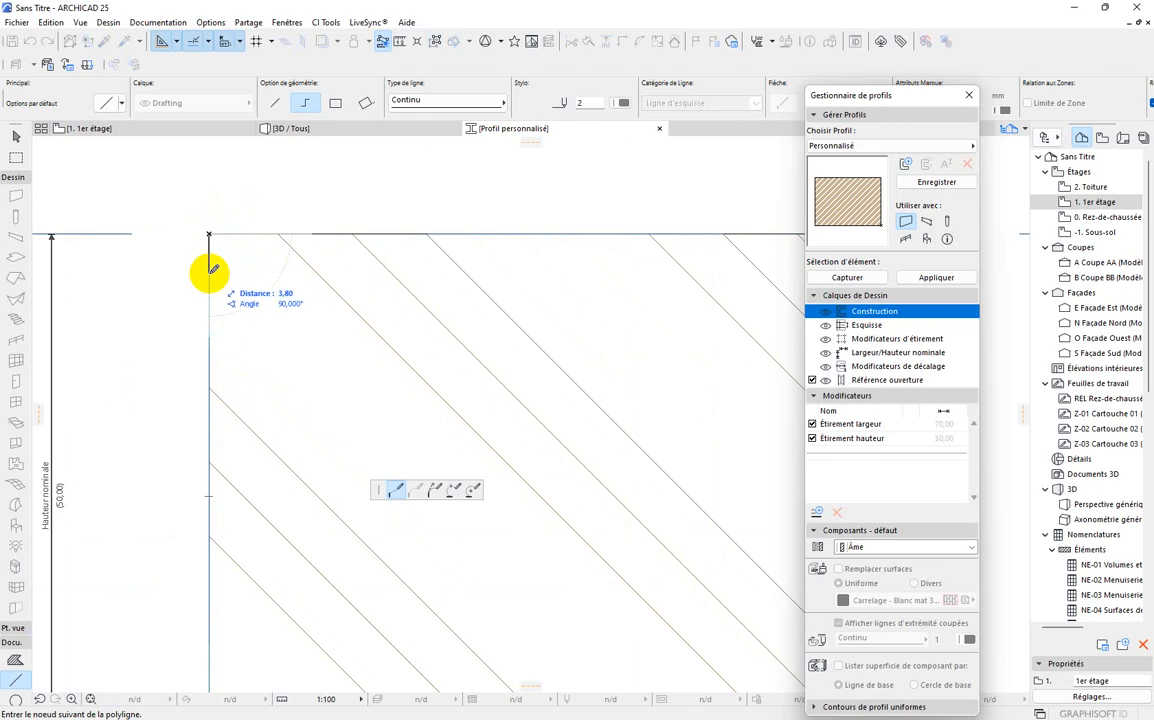
{"action": "left_click", "coordinate": [210, 287]}
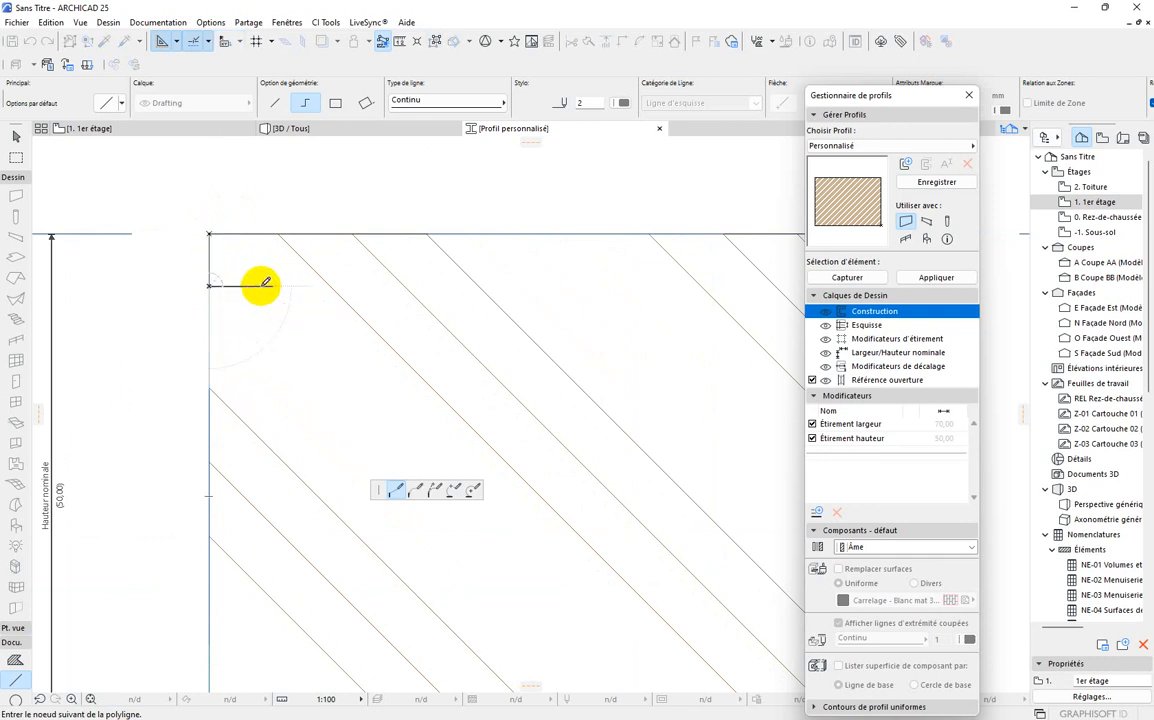
{"action": "left_click", "coordinate": [260, 287]}
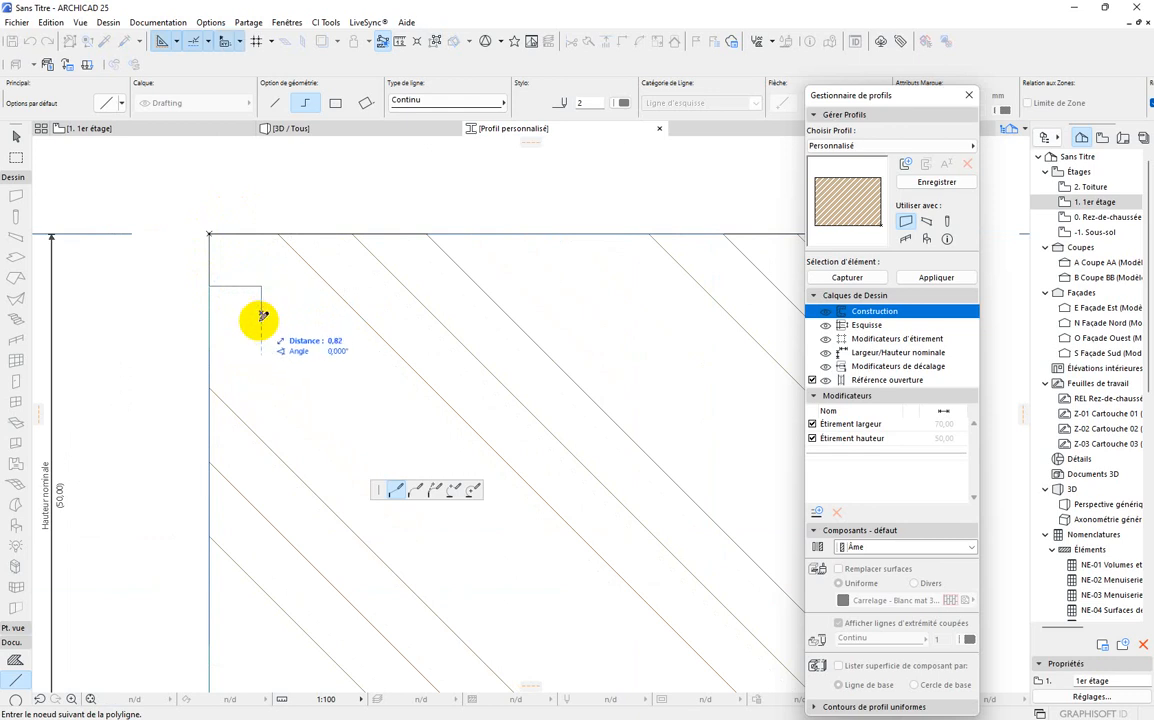
{"action": "scroll", "coordinate": [262, 318], "scroll_direction": "up", "scroll_amount": 1}
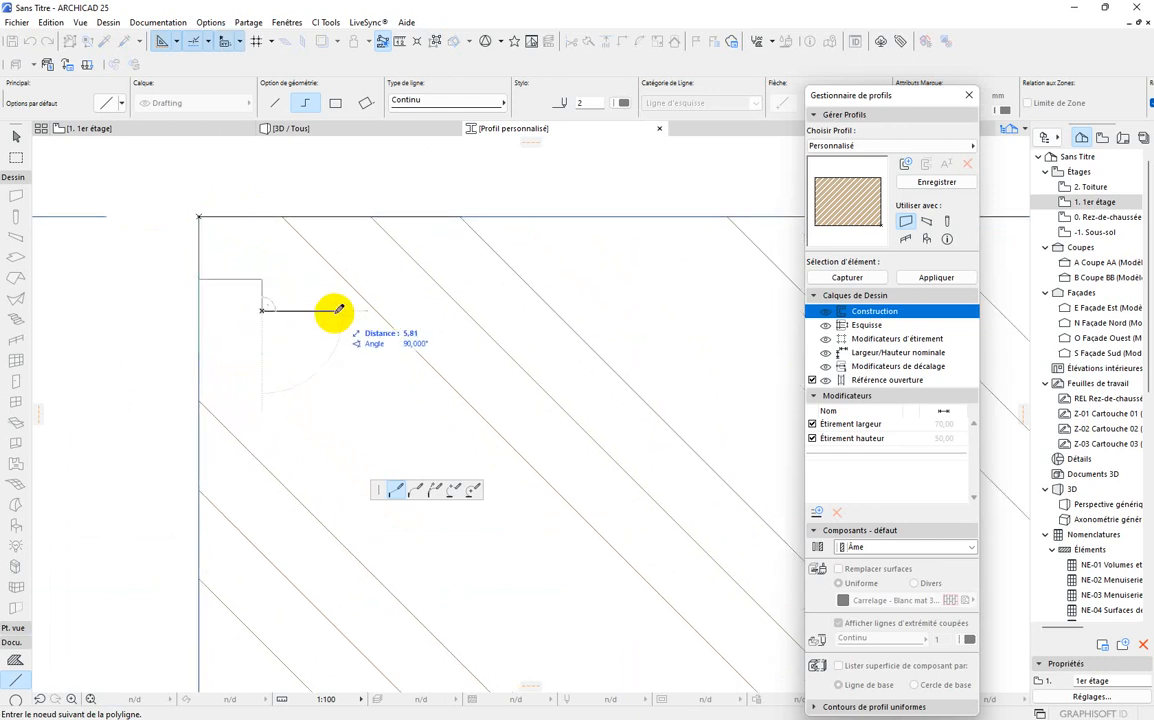
{"action": "double_click", "coordinate": [324, 310]}
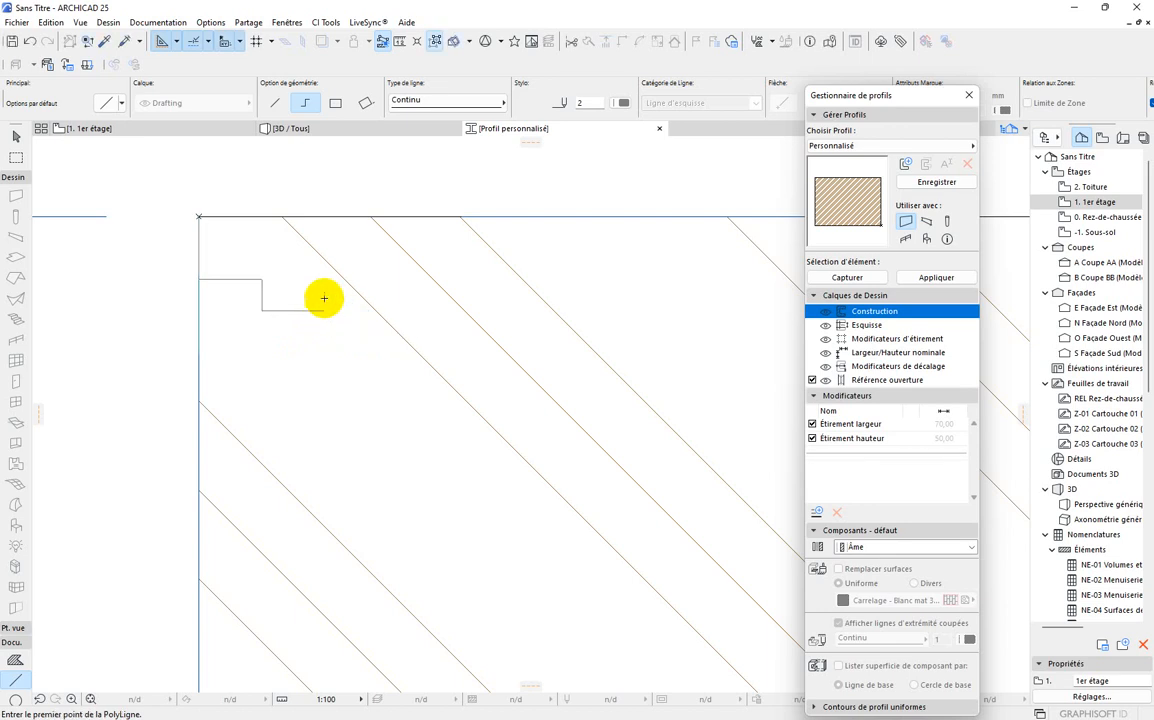
{"action": "scroll", "coordinate": [324, 298], "scroll_direction": "down", "scroll_amount": 2}
{"action": "scroll", "coordinate": [290, 305], "scroll_direction": "up", "scroll_amount": 1}
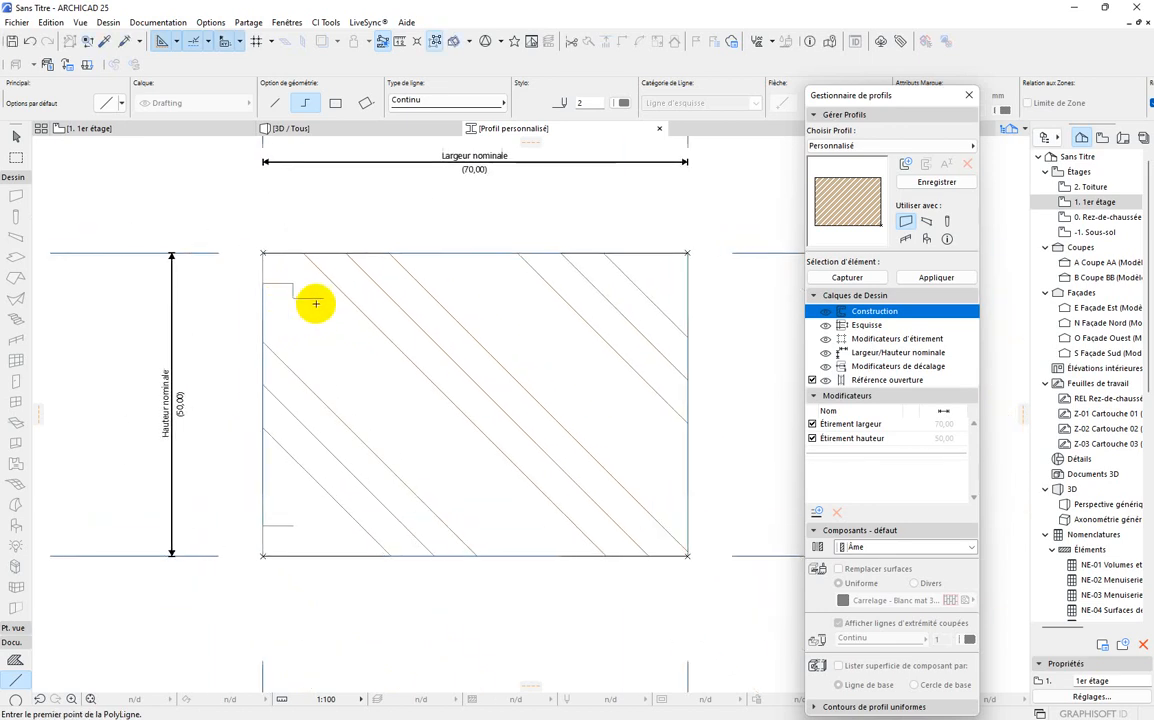
{"action": "key", "text": "Escape"}
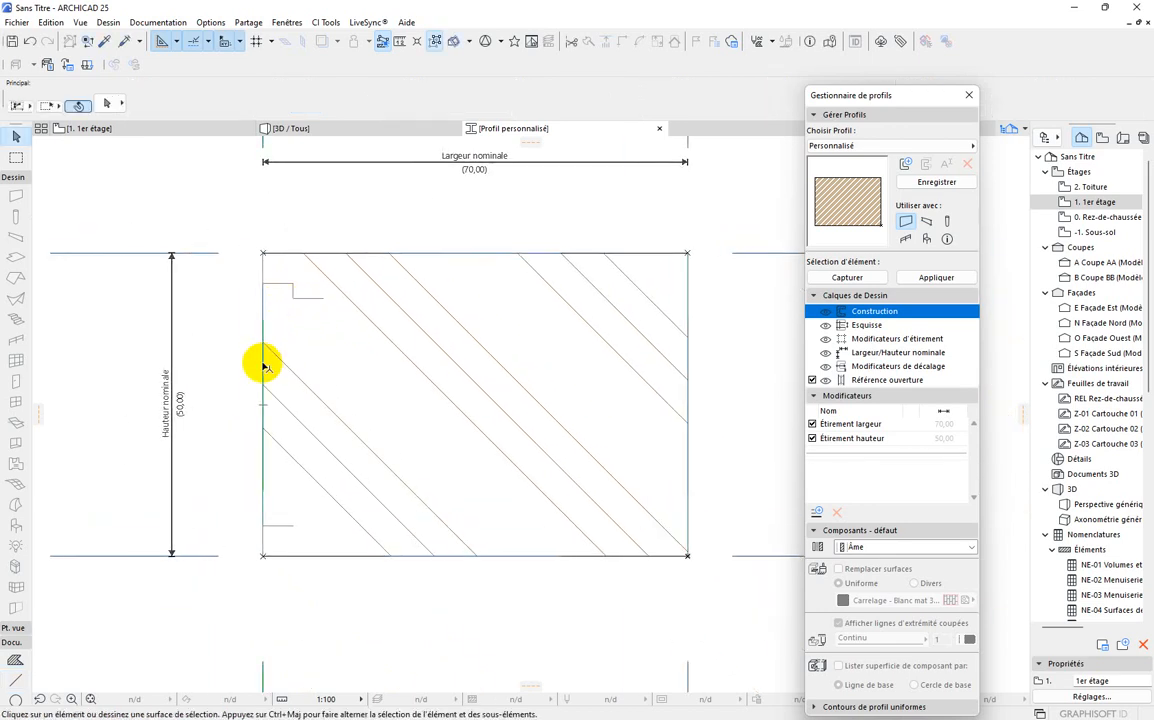
Select the rectangular component and insert a node on its outer vertical edge, about 5 cm below the upper-left corner at the guide line.
{"action": "scroll", "coordinate": [261, 252], "scroll_direction": "up", "scroll_amount": 3}
{"action": "left_click", "coordinate": [278, 338]}
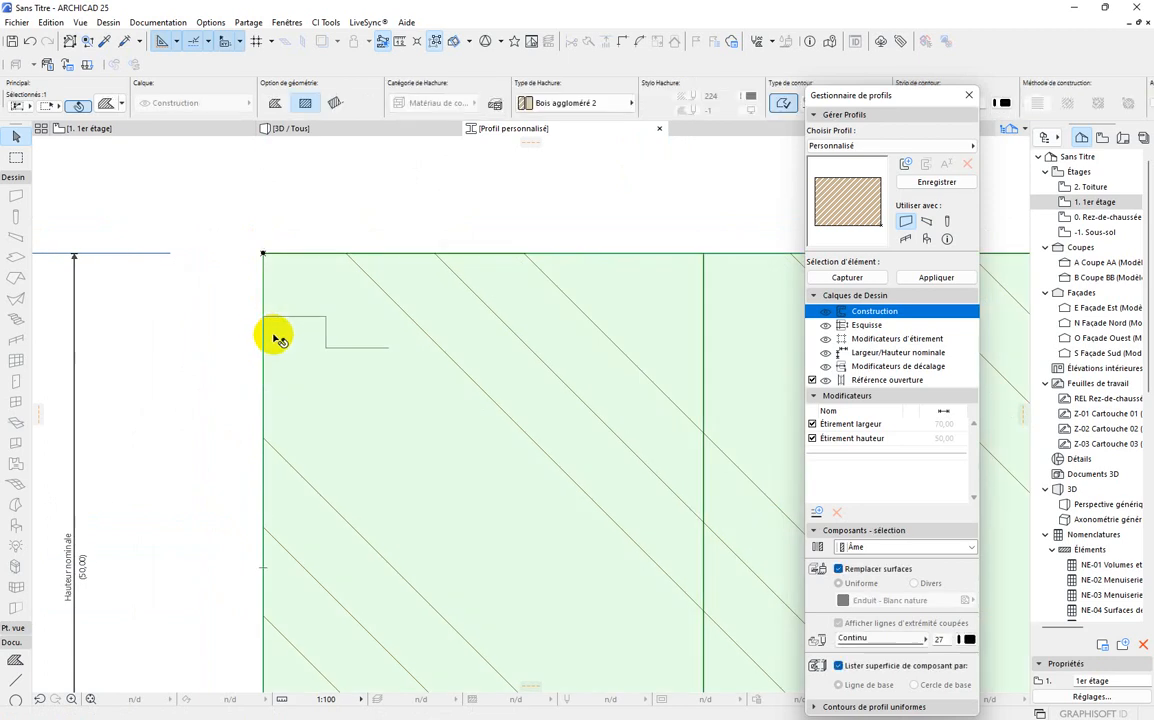
{"action": "scroll", "coordinate": [278, 338], "scroll_direction": "up", "scroll_amount": 1}
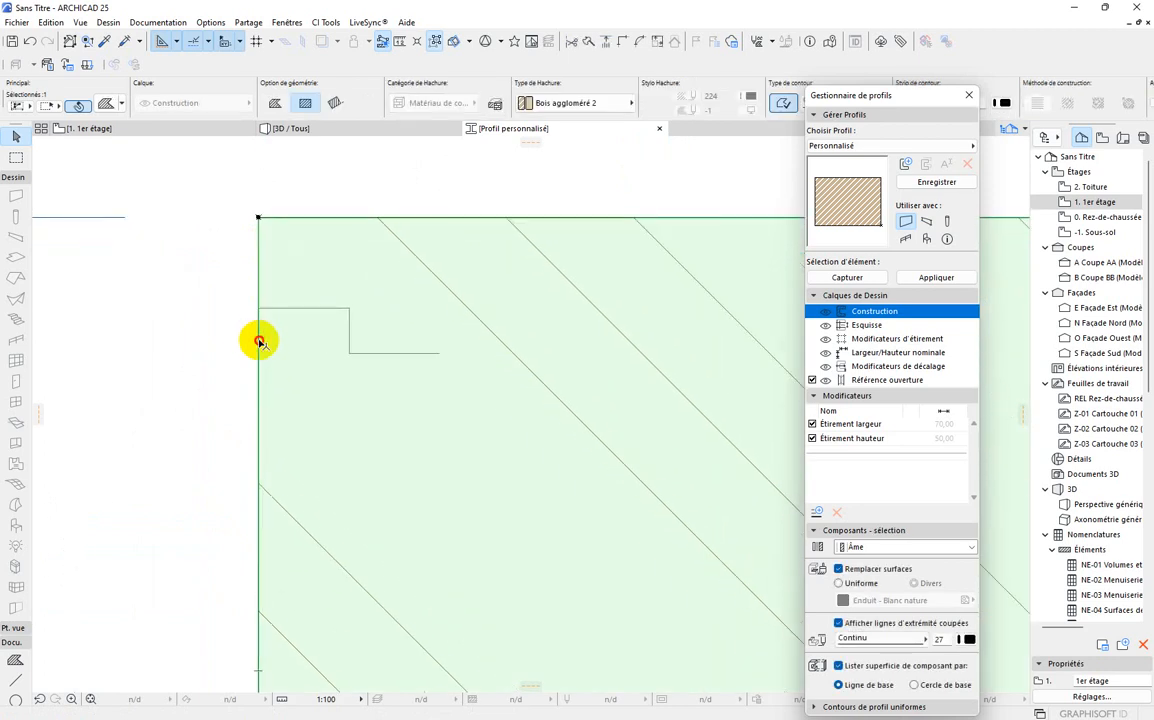
{"action": "left_click", "coordinate": [259, 342]}
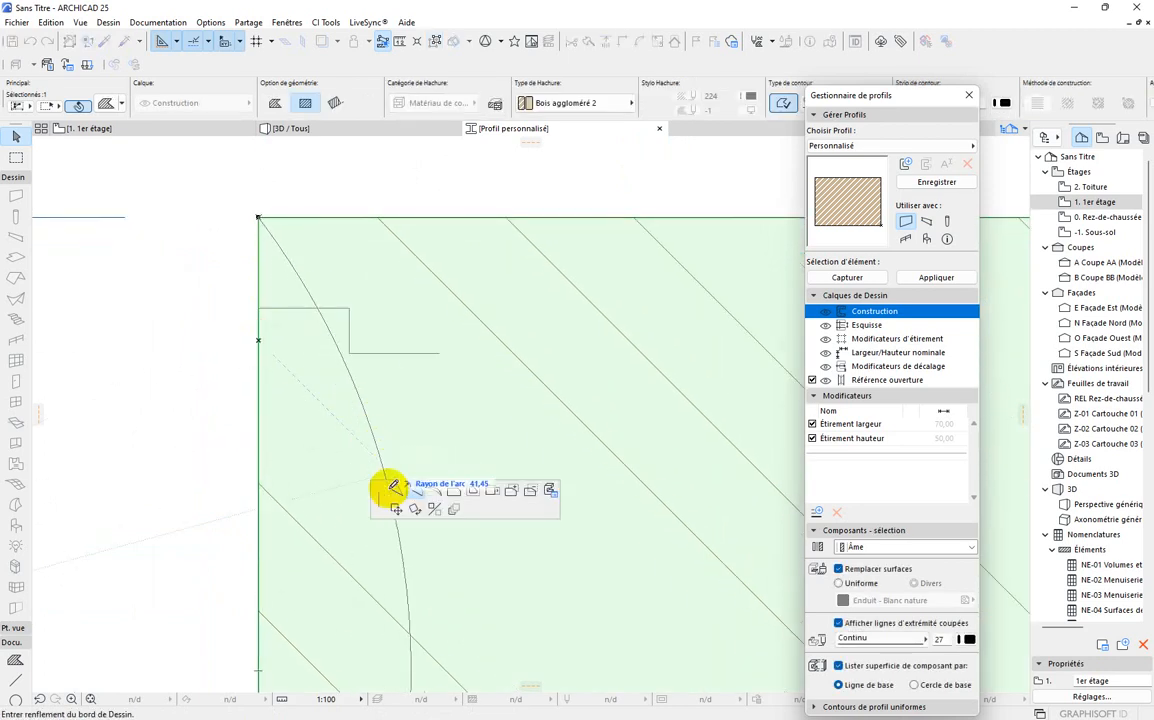
{"action": "left_click", "coordinate": [396, 489]}
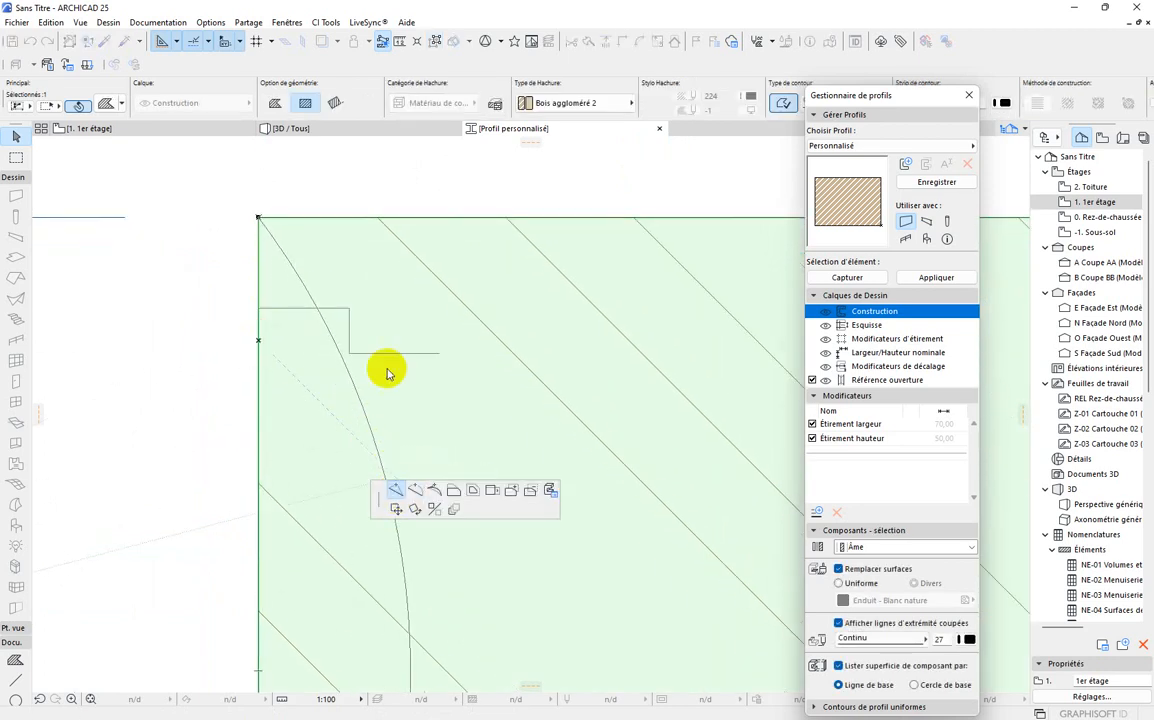
{"action": "left_click", "coordinate": [259, 308]}
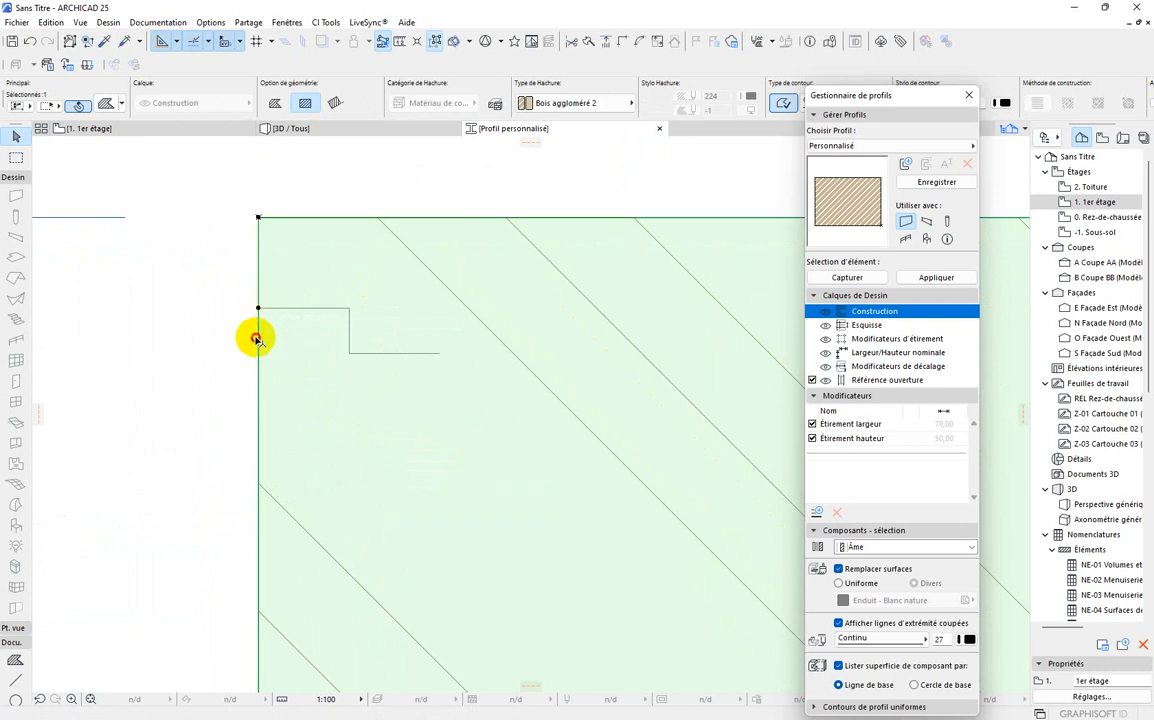
Insert three more nodes in the component's outline at the remaining guide polyline corners, forming the stepped upper edge.
{"action": "left_click", "coordinate": [258, 308]}
{"action": "left_click", "coordinate": [349, 308]}
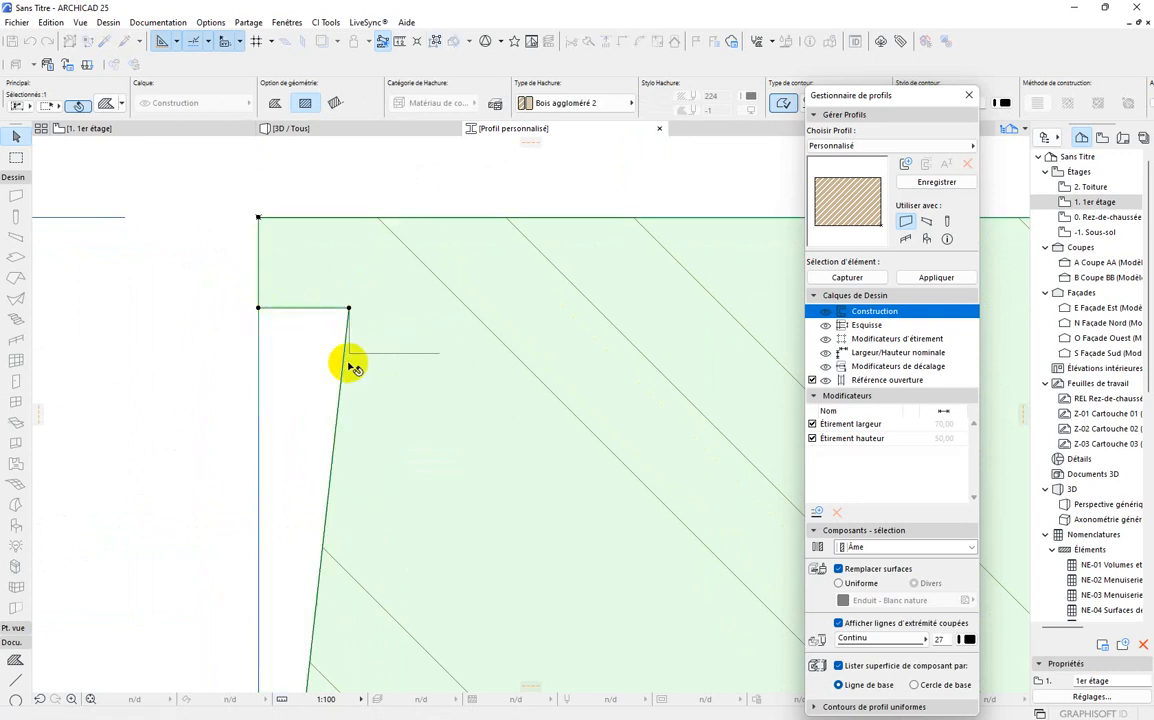
{"action": "left_click", "coordinate": [336, 426]}
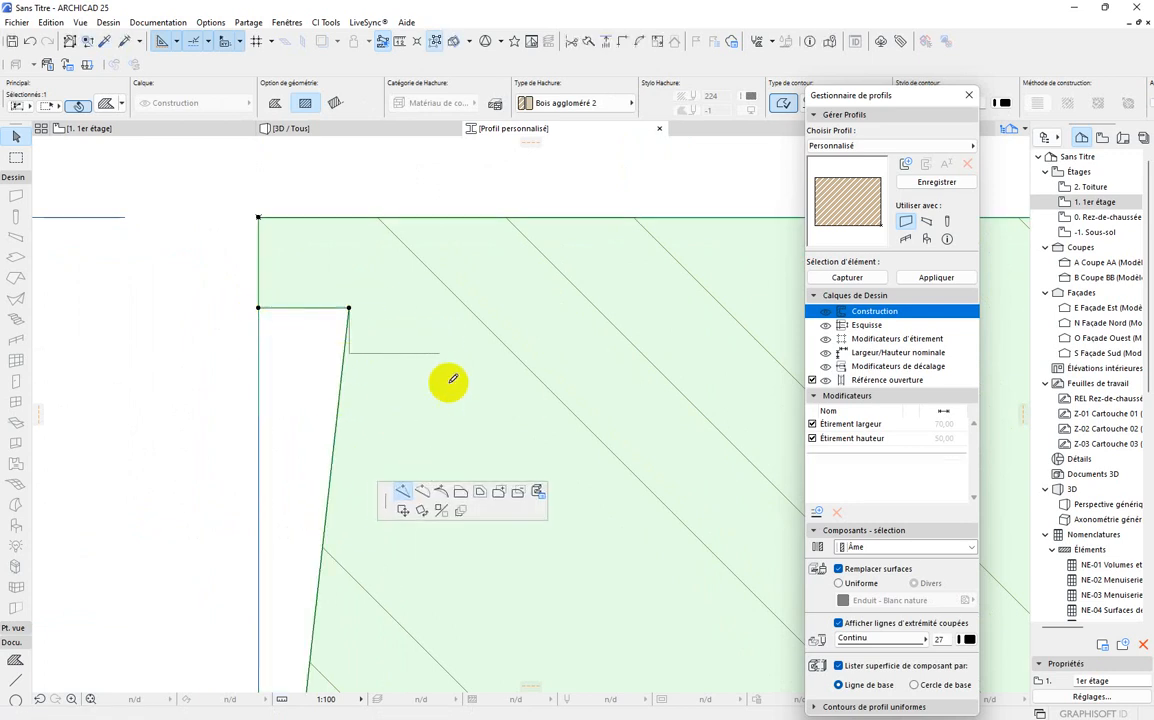
{"action": "left_click", "coordinate": [349, 353]}
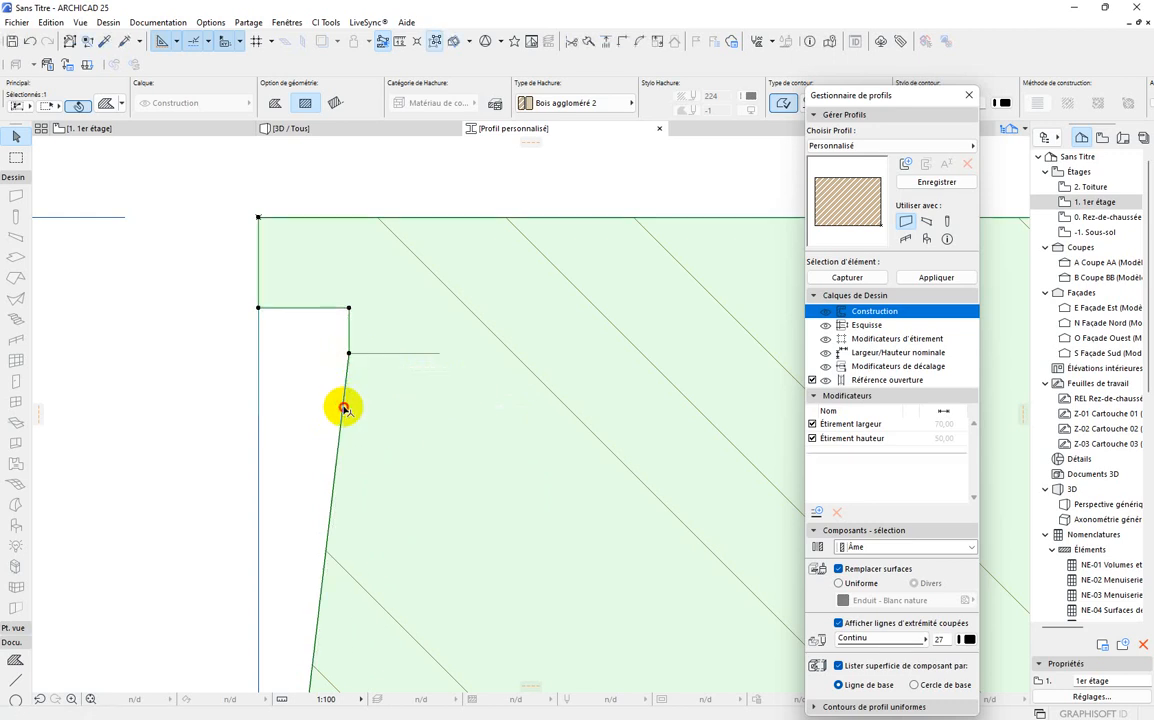
{"action": "left_click", "coordinate": [343, 408]}
{"action": "left_click", "coordinate": [440, 352]}
{"action": "scroll", "coordinate": [434, 292], "scroll_direction": "down", "scroll_amount": 2}
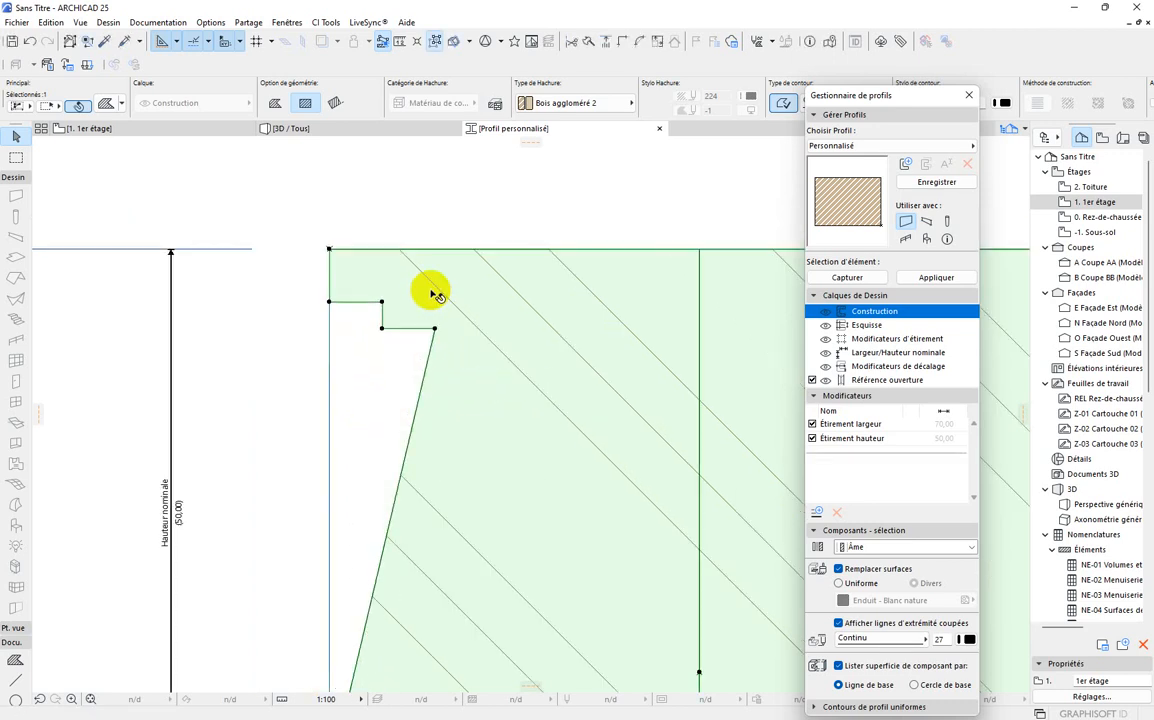
Insert a node on the component's sloped edge at the lower guide line's start, about 5 cm above the lower-left corner.
{"action": "scroll", "coordinate": [412, 471], "scroll_direction": "down", "scroll_amount": 4}
{"action": "scroll", "coordinate": [399, 507], "scroll_direction": "up", "scroll_amount": 3}
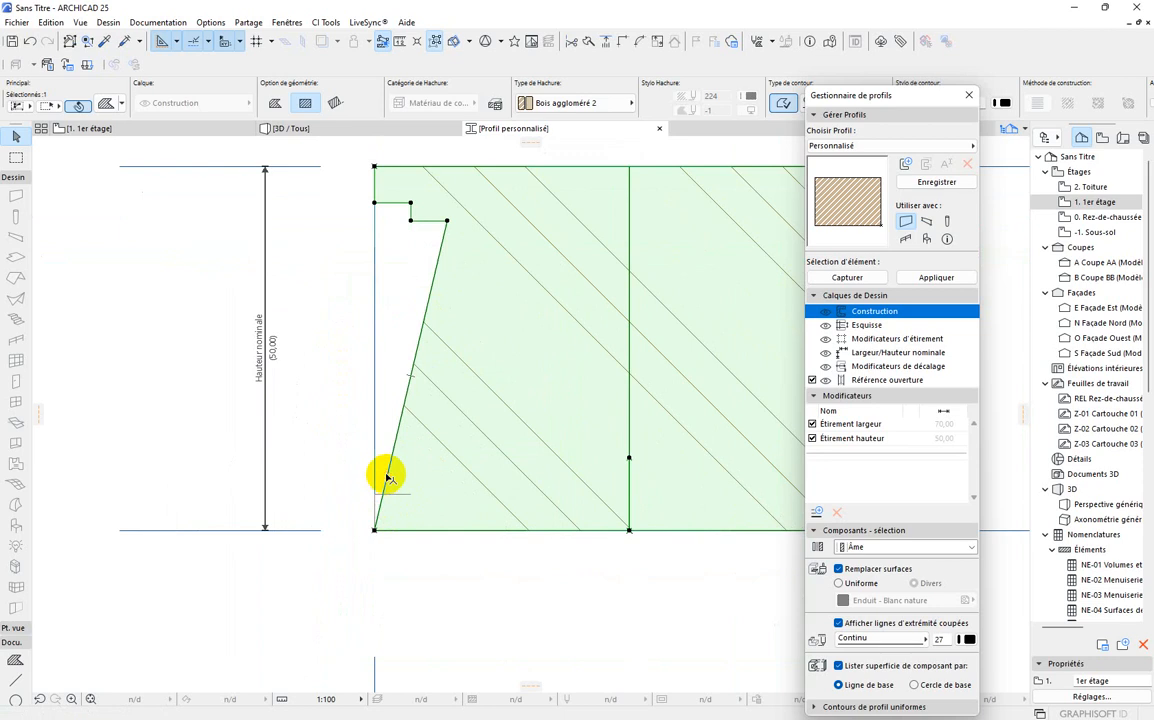
{"action": "left_click", "coordinate": [388, 478]}
{"action": "scroll", "coordinate": [381, 474], "scroll_direction": "down", "scroll_amount": 3}
{"action": "scroll", "coordinate": [260, 445], "scroll_direction": "up", "scroll_amount": 2}
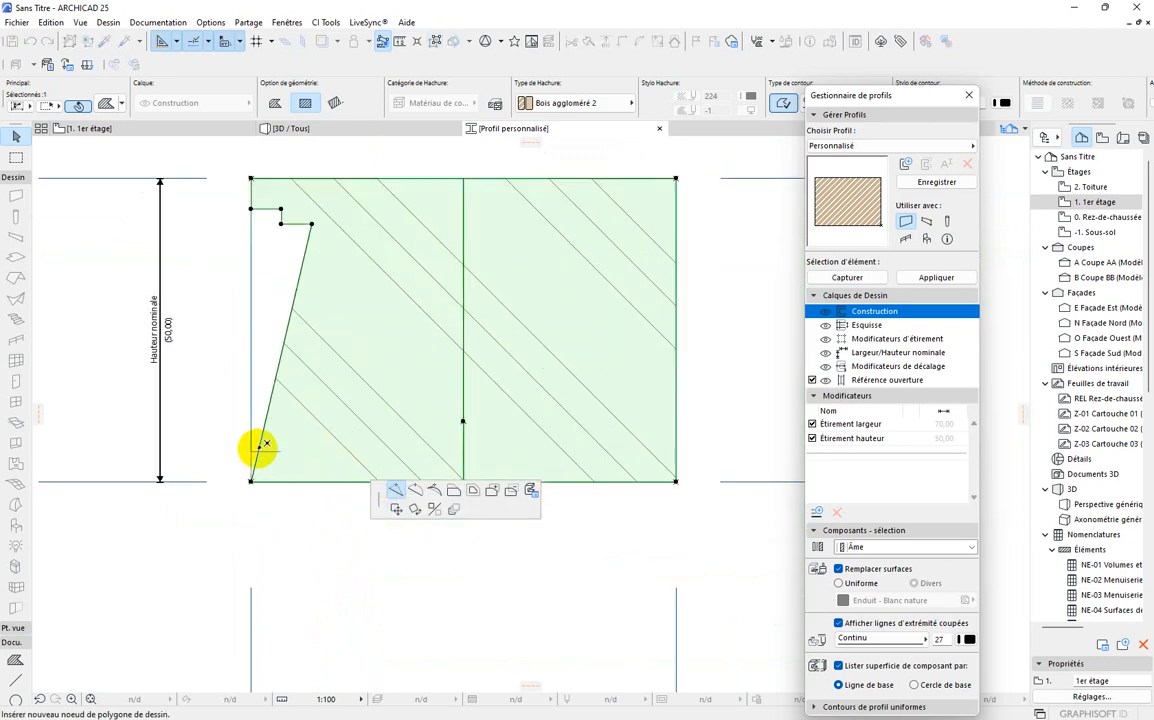
{"action": "left_click", "coordinate": [252, 452]}
{"action": "scroll", "coordinate": [252, 452], "scroll_direction": "up", "scroll_amount": 2}
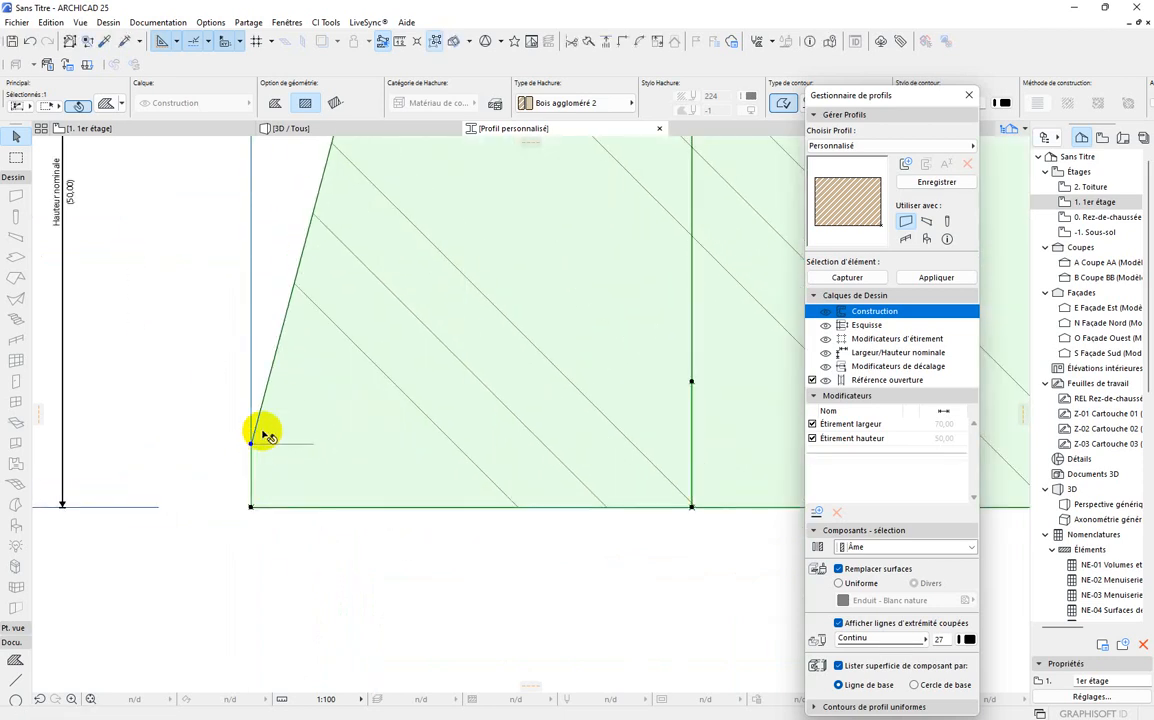
{"action": "left_click", "coordinate": [252, 467]}
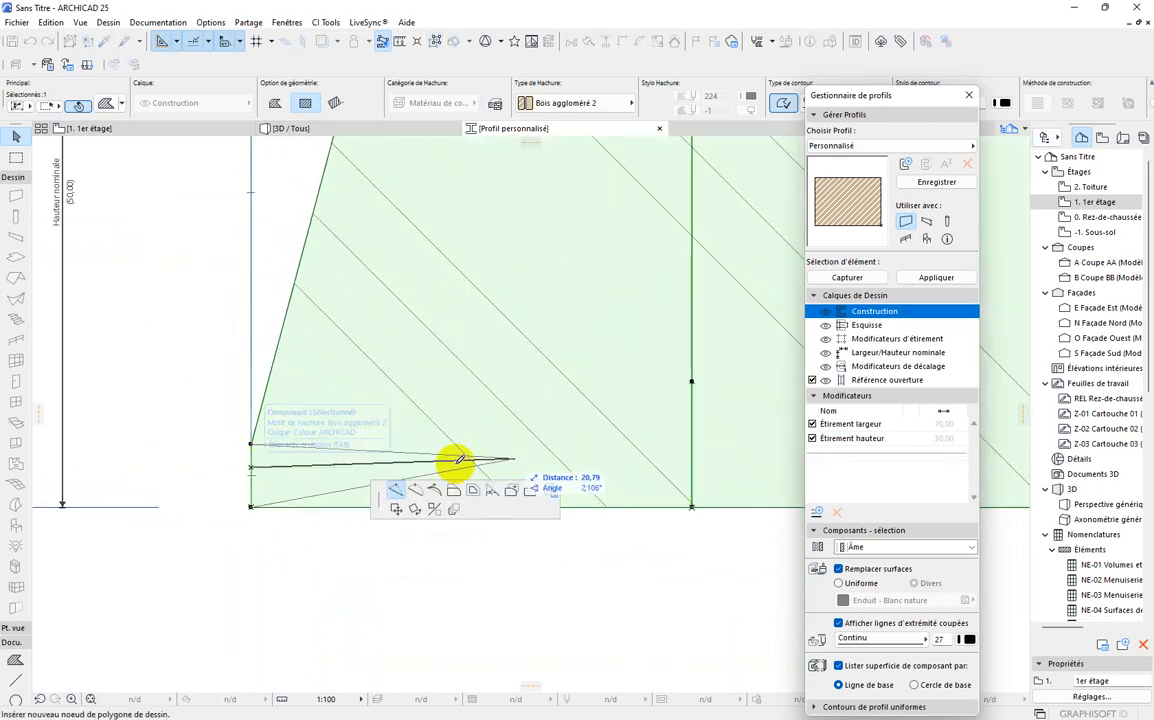
{"action": "left_click", "coordinate": [453, 490]}
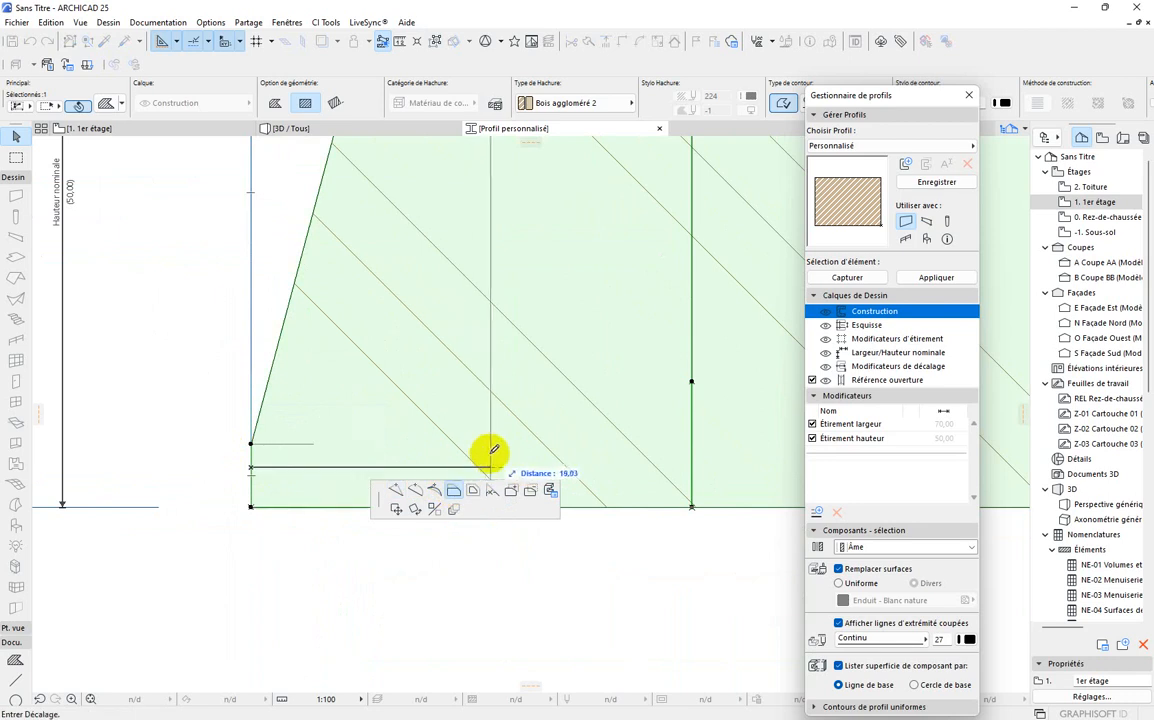
{"action": "scroll", "coordinate": [475, 455], "scroll_direction": "down", "scroll_amount": 2}
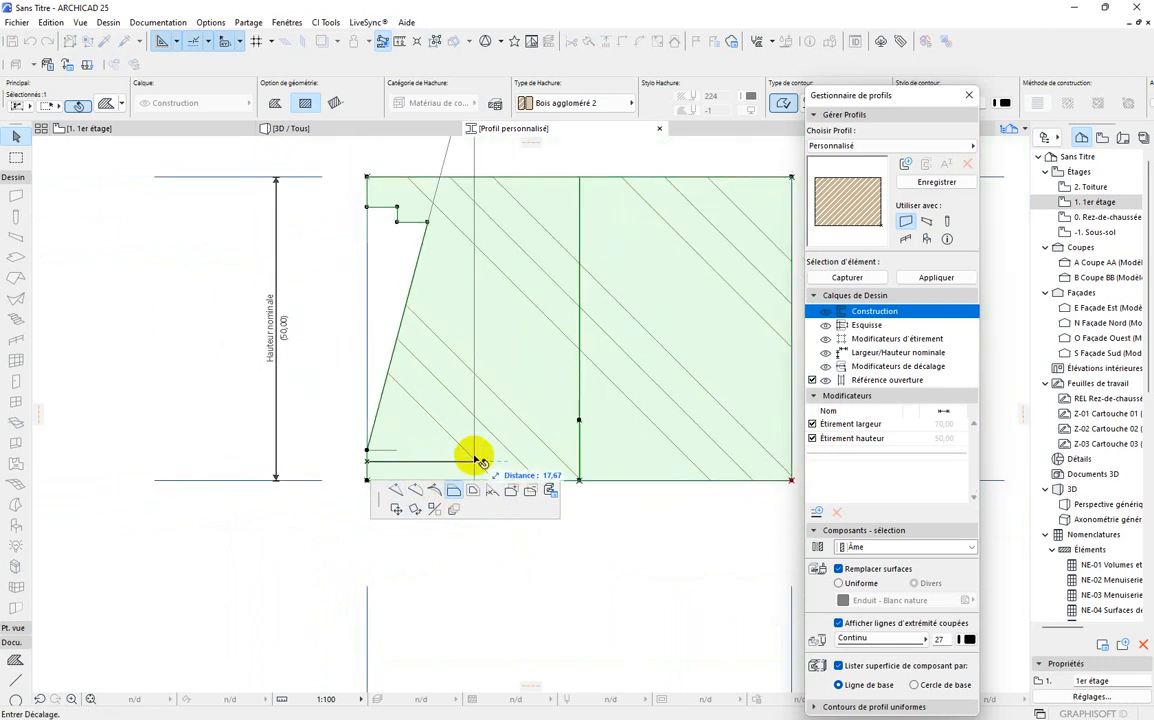
{"action": "key", "text": "Escape"}
Insert another node in the sloped edge, level with the lower guide line and about 9 cm inward from the outer face.
{"action": "scroll", "coordinate": [372, 432], "scroll_direction": "up", "scroll_amount": 3}
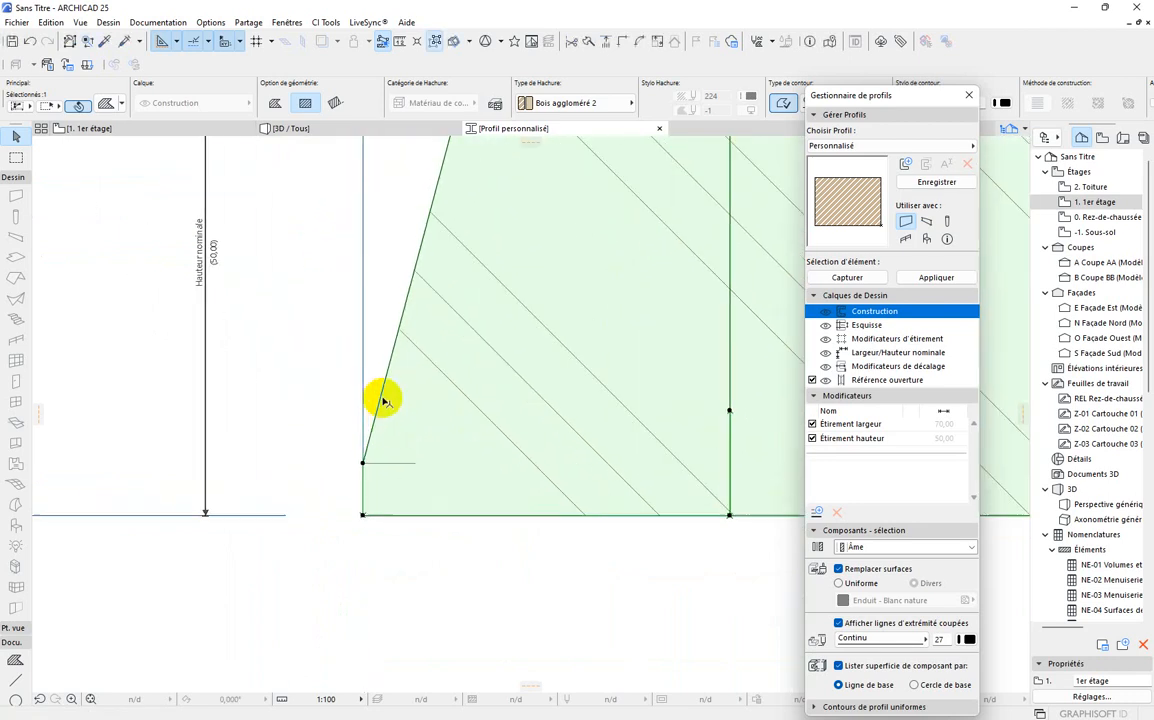
{"action": "left_click", "coordinate": [383, 400]}
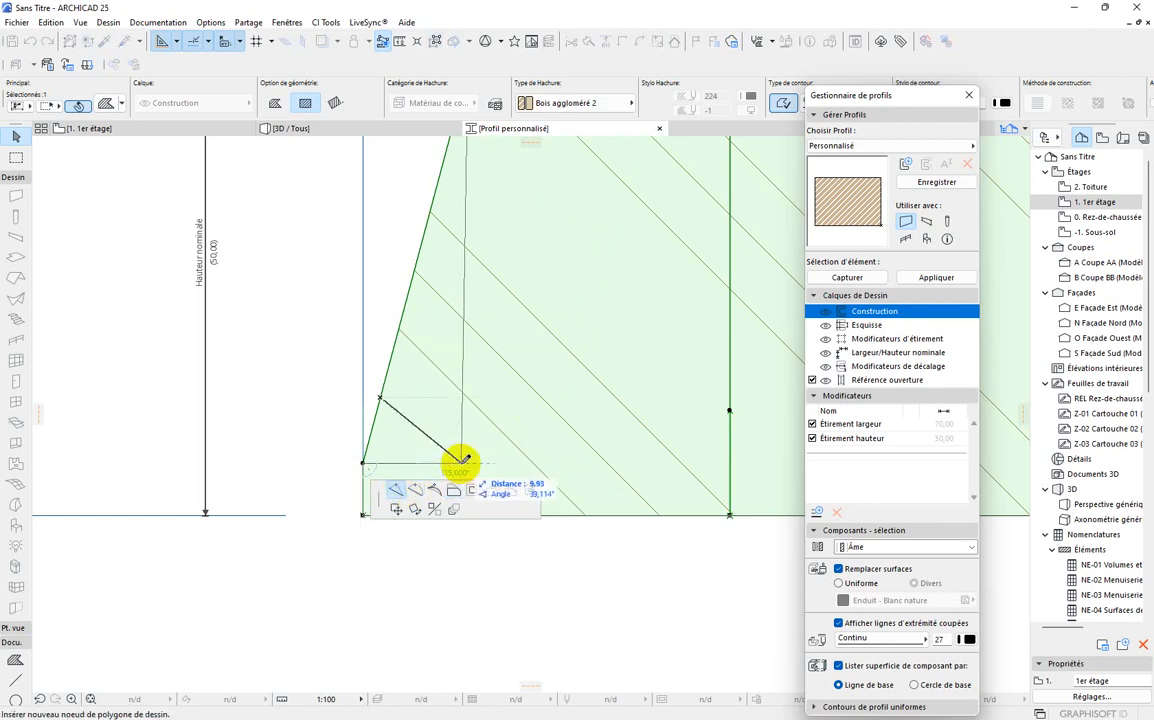
{"action": "left_click", "coordinate": [455, 461]}
Offset the component's short lower-left vertical edge about 23 cm inward.
{"action": "left_click", "coordinate": [363, 475]}
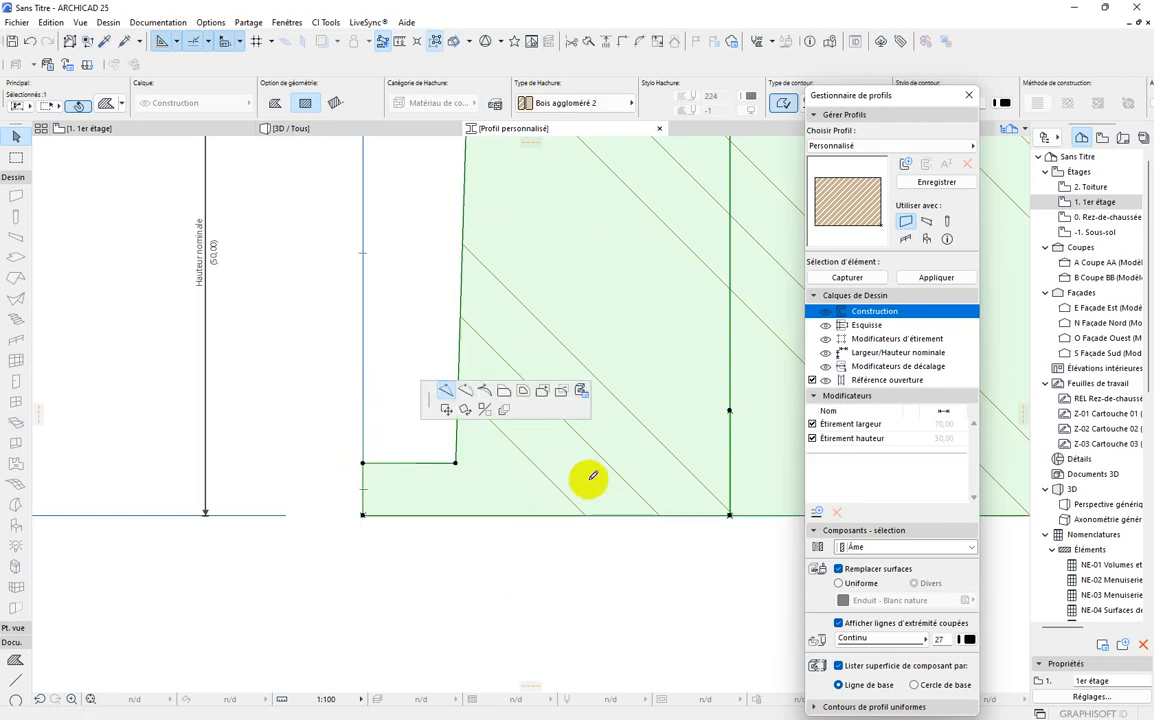
{"action": "left_click", "coordinate": [455, 490]}
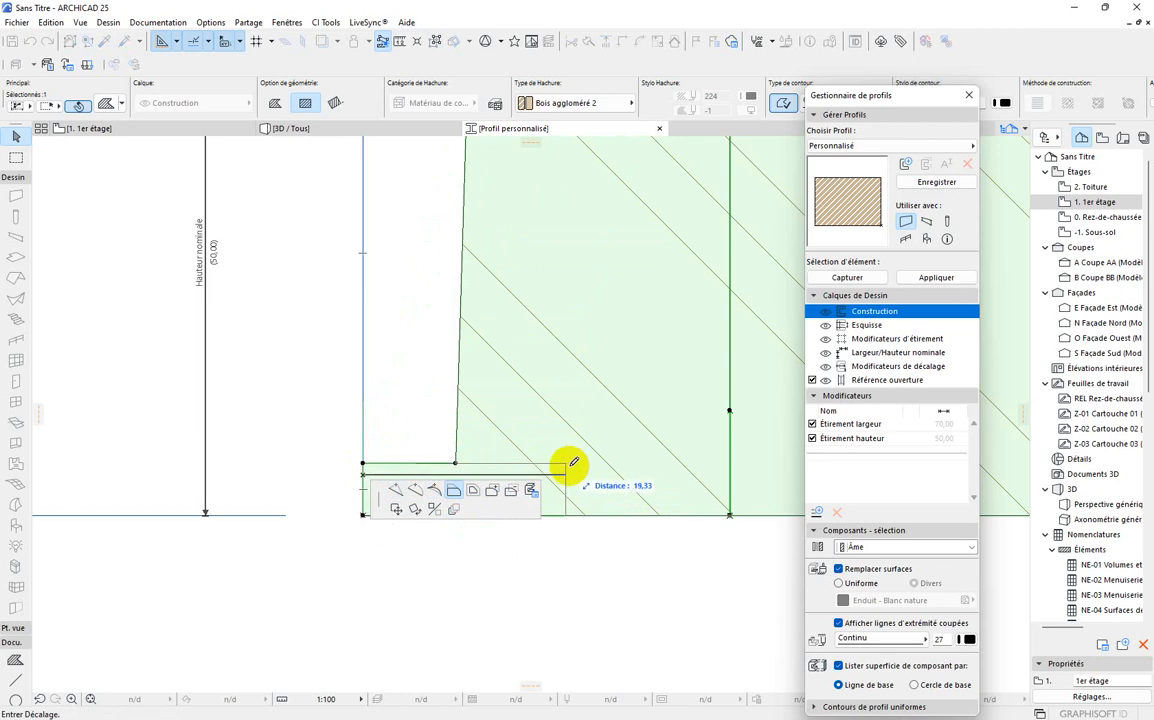
{"action": "scroll", "coordinate": [563, 465], "scroll_direction": "down", "scroll_amount": 5}
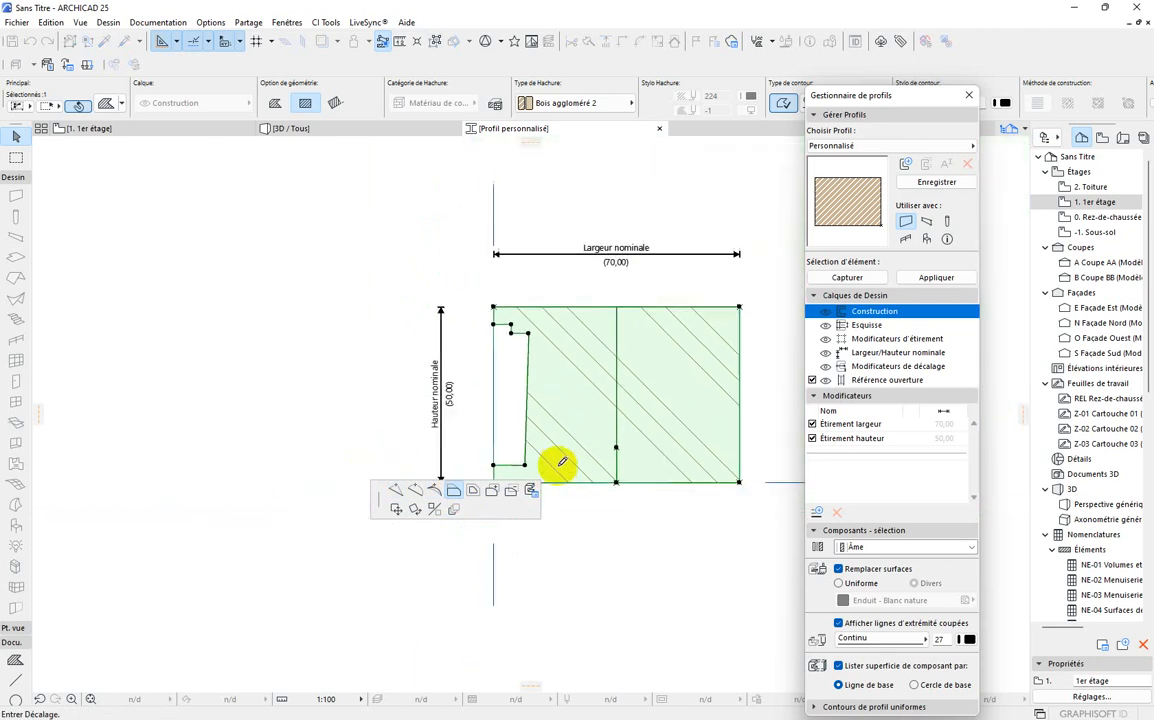
{"action": "left_click", "coordinate": [576, 465]}
{"action": "scroll", "coordinate": [523, 492], "scroll_direction": "up", "scroll_amount": 2}
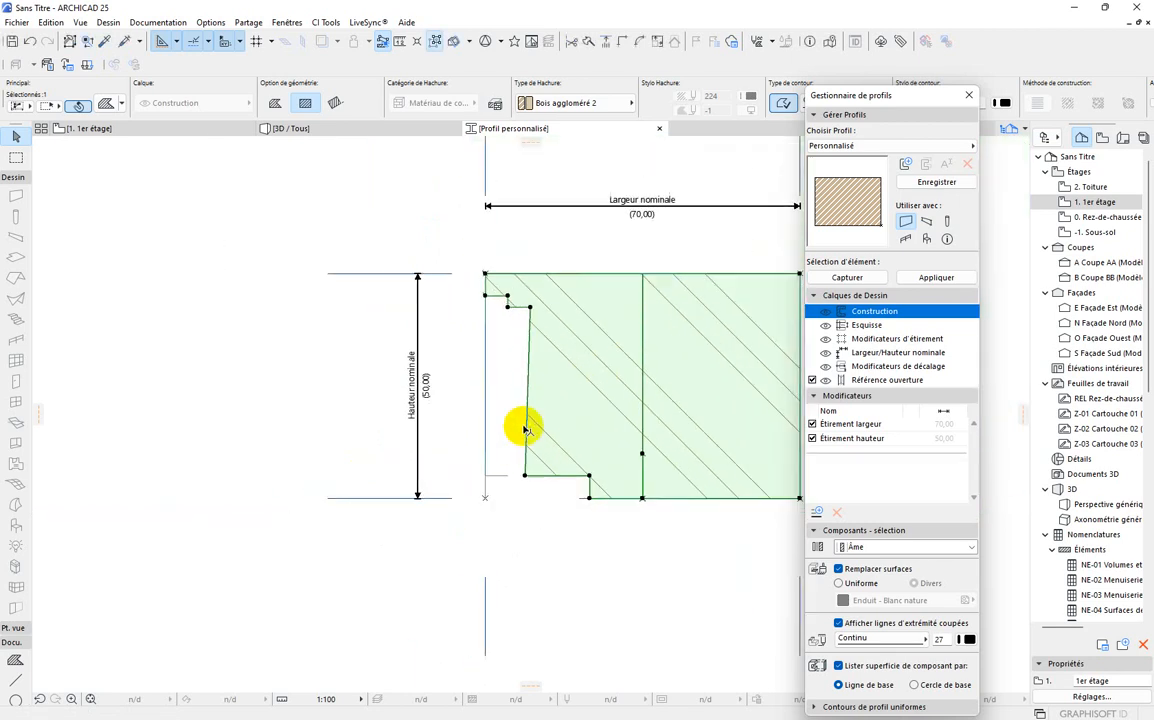
Move the lower node of the long sloped edge about 11 cm horizontally inward, leaving a small step before the lower vertical edge.
{"action": "scroll", "coordinate": [594, 473], "scroll_direction": "down", "scroll_amount": 4}
{"action": "scroll", "coordinate": [594, 473], "scroll_direction": "up", "scroll_amount": 3}
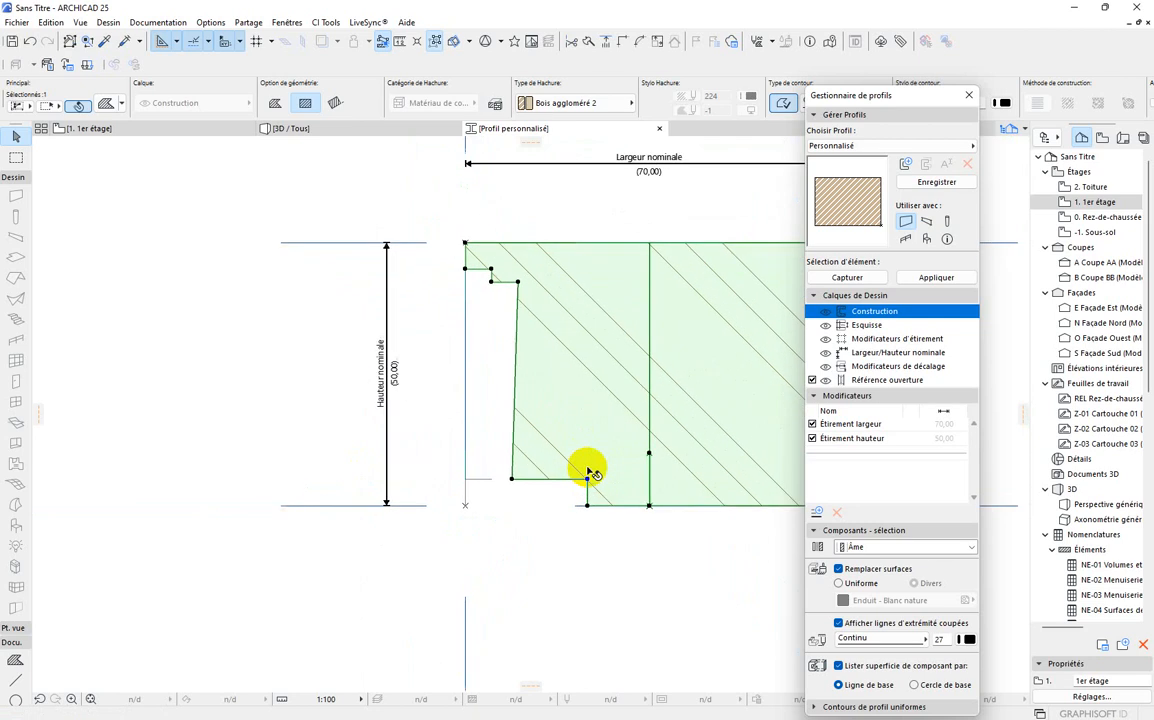
{"action": "scroll", "coordinate": [458, 472], "scroll_direction": "down", "scroll_amount": 3}
{"action": "scroll", "coordinate": [470, 473], "scroll_direction": "up", "scroll_amount": 2}
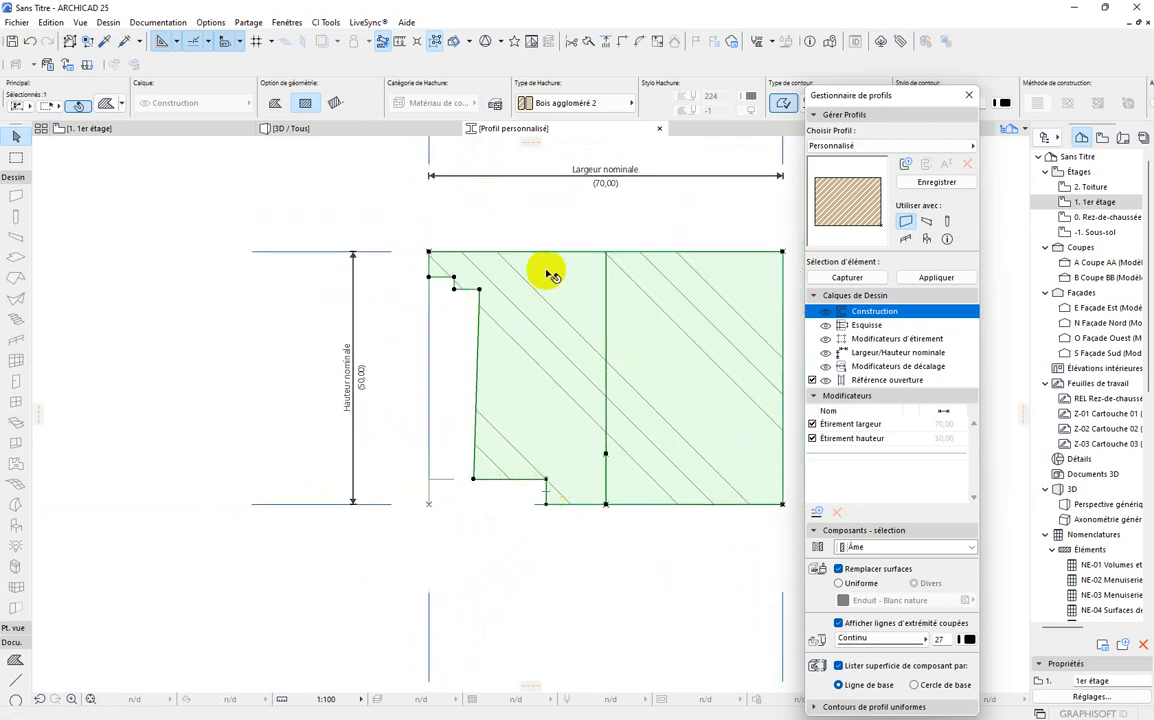
{"action": "left_click", "coordinate": [472, 481]}
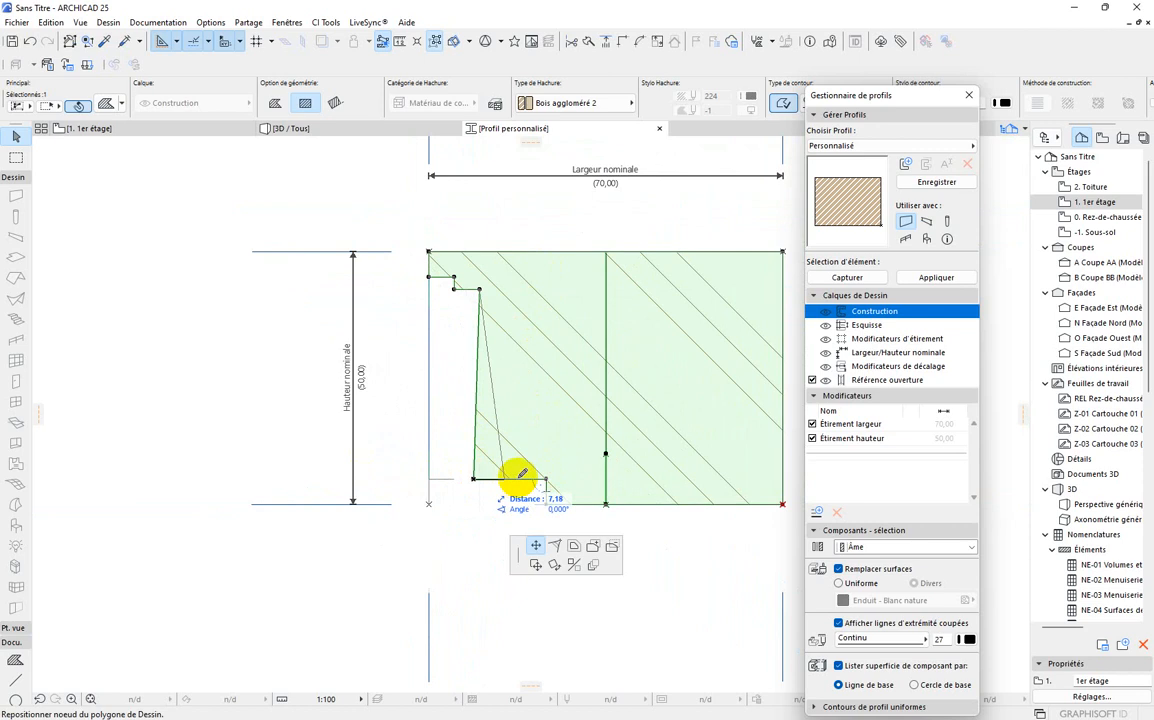
{"action": "left_click", "coordinate": [527, 478]}
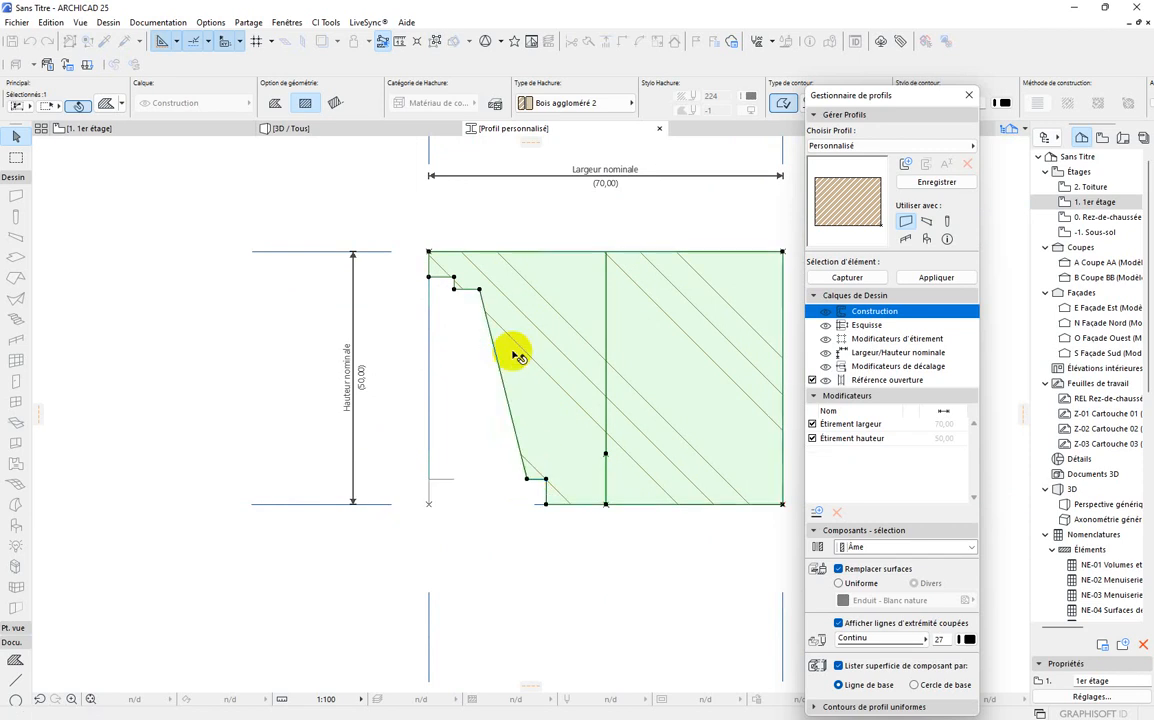
Curve the long sloped edge of the profile inward into a concave arc.
{"action": "left_click", "coordinate": [493, 372]}
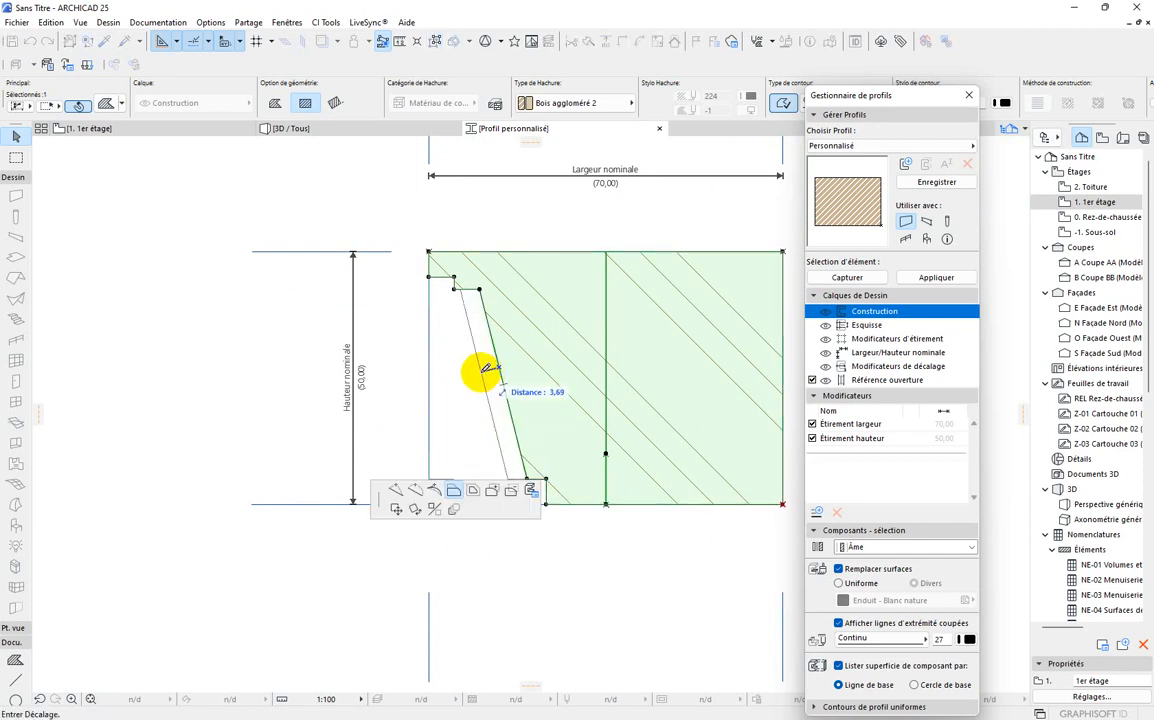
{"action": "left_click", "coordinate": [416, 491]}
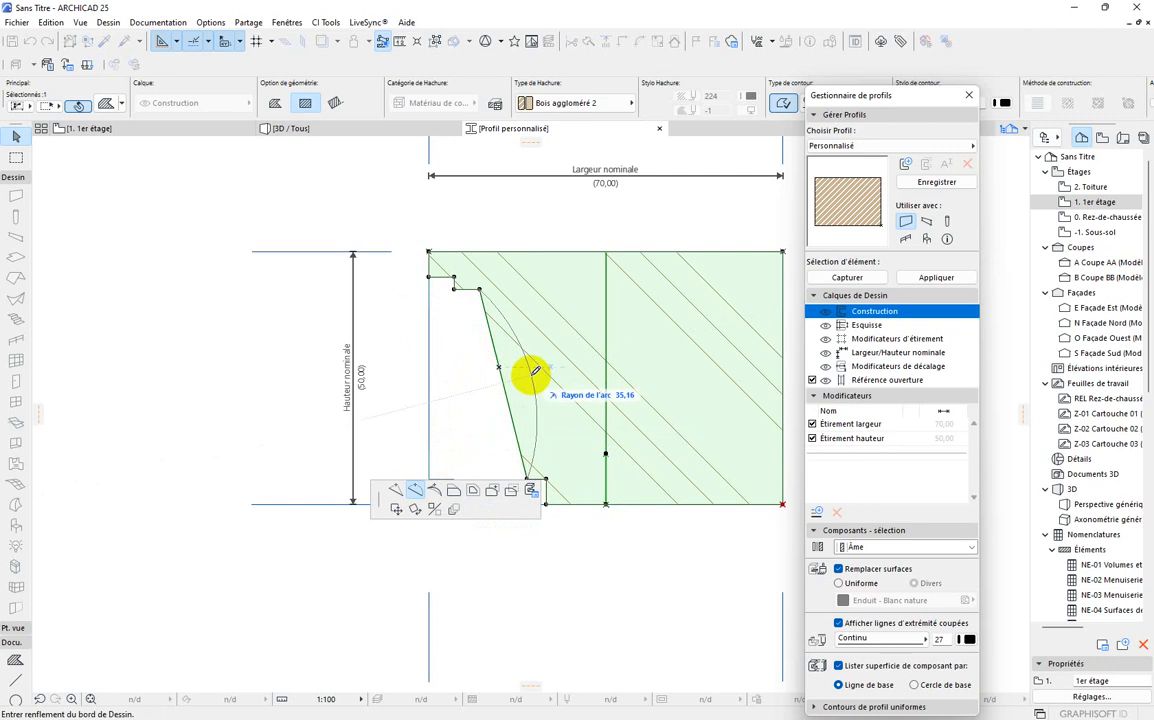
{"action": "scroll", "coordinate": [340, 286], "scroll_direction": "down", "scroll_amount": 4}
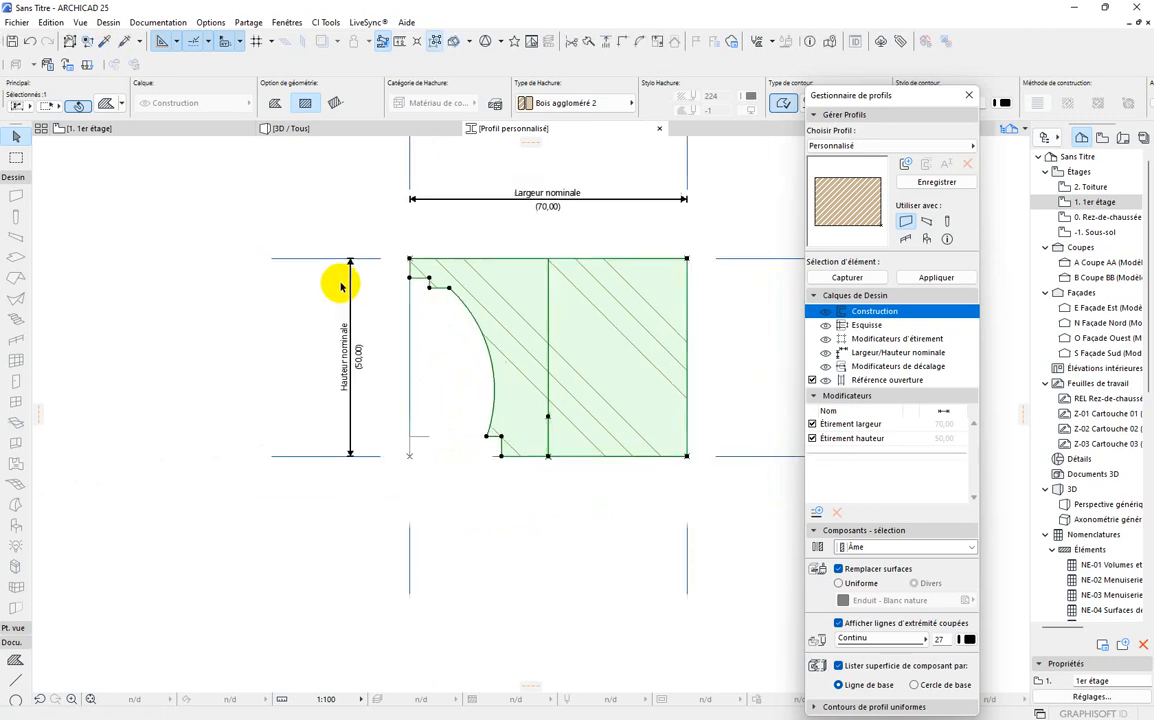
{"action": "scroll", "coordinate": [569, 361], "scroll_direction": "up", "scroll_amount": 3}
{"action": "scroll", "coordinate": [420, 165], "scroll_direction": "up", "scroll_amount": 2}
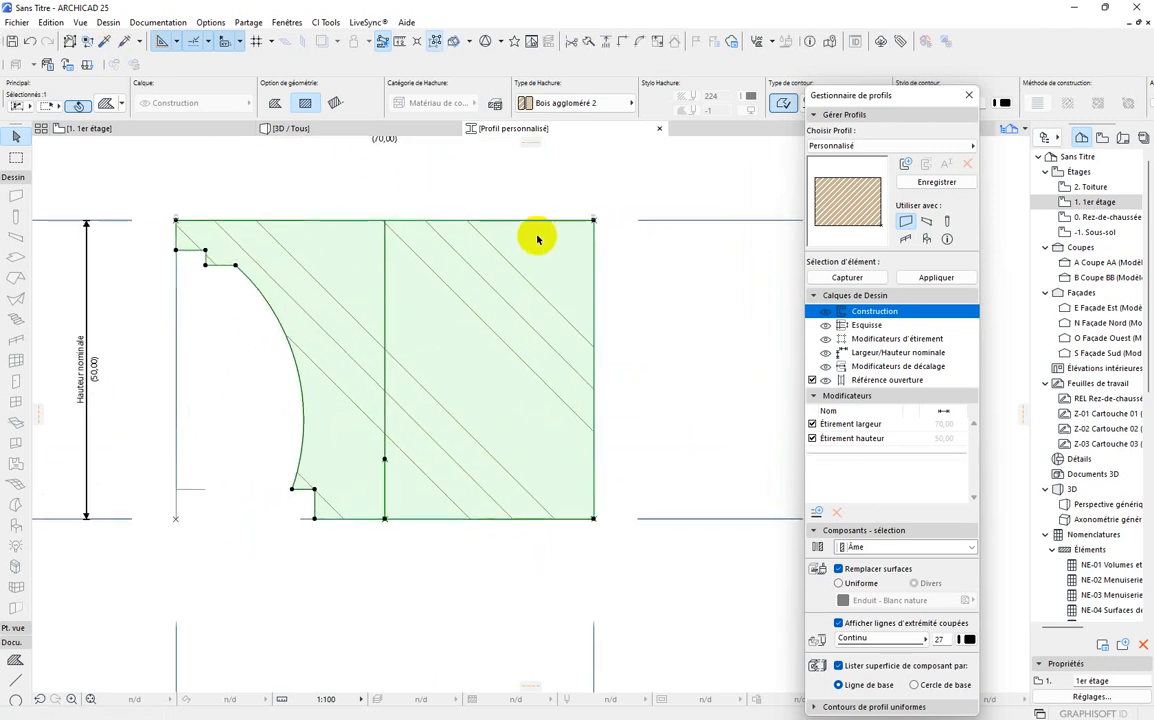
Move the profile's upper-right corner node about 51 cm horizontally inward, directly above the lower step's inner node.
{"action": "left_click", "coordinate": [596, 221]}
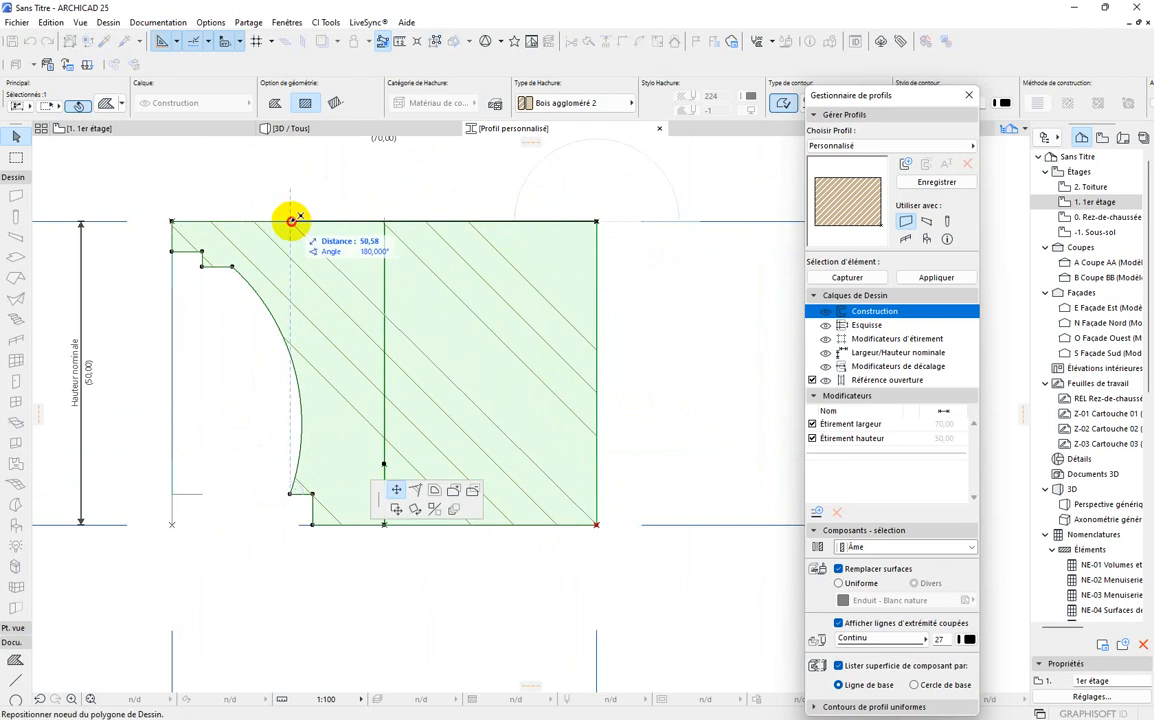
{"action": "left_click", "coordinate": [291, 220]}
Insert two nodes in the sloped right edge, about 19 cm above the base: one on the right boundary, one about 8 cm inward.
{"action": "left_click", "coordinate": [483, 411]}
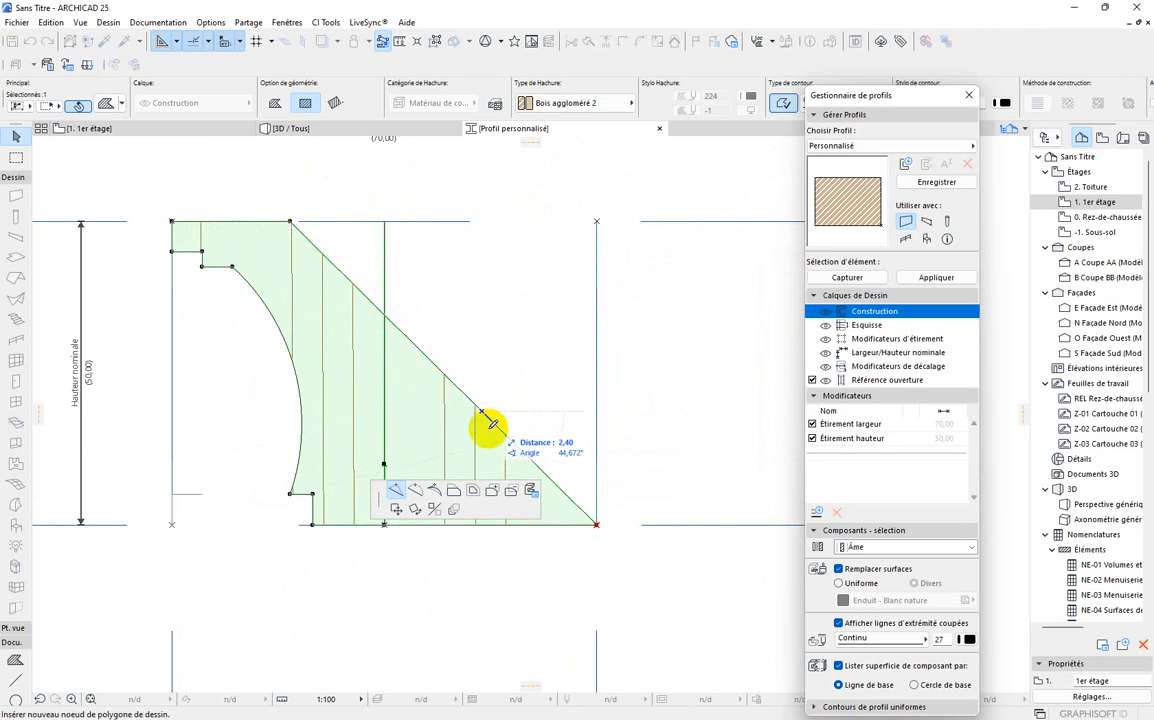
{"action": "left_click", "coordinate": [596, 410]}
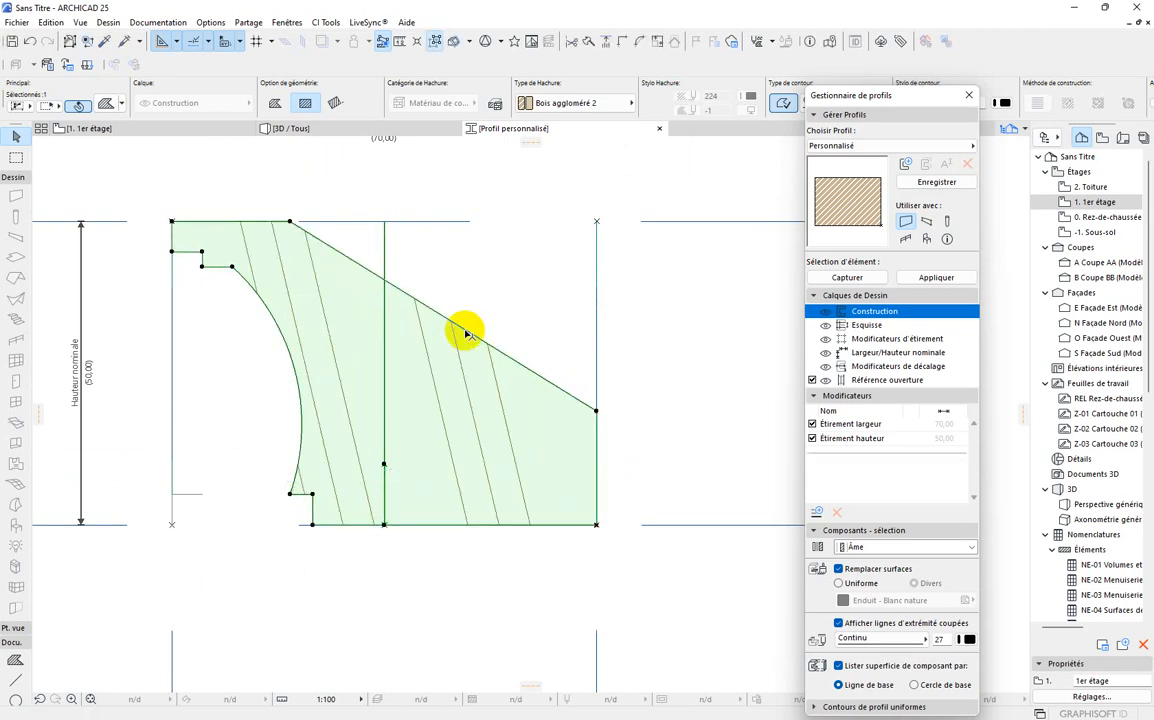
{"action": "left_click", "coordinate": [465, 331]}
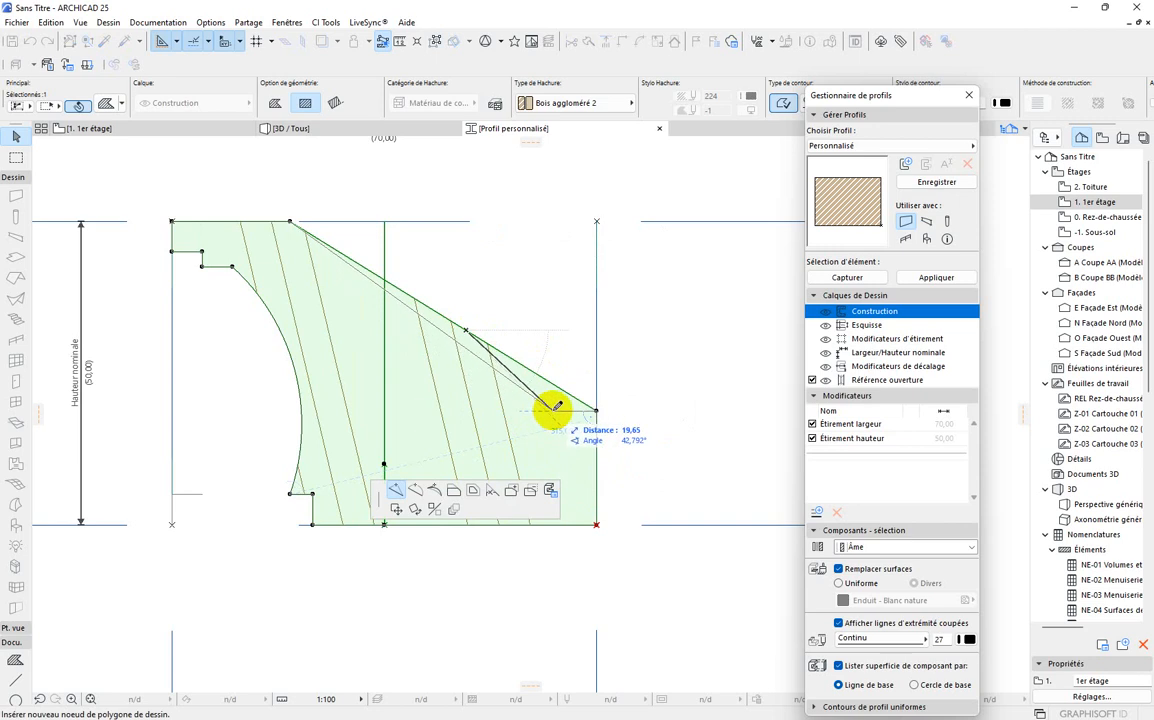
{"action": "left_click", "coordinate": [547, 409]}
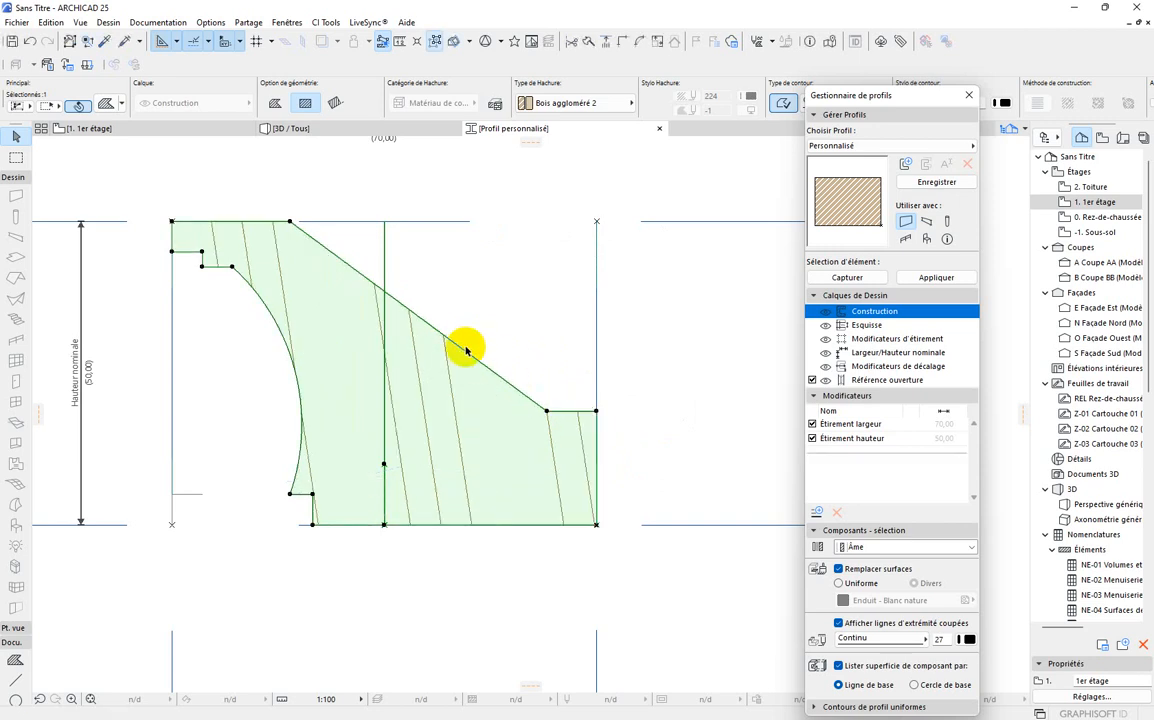
Insert nodes at the central vertical line's inner node, about 10 cm above the base, and level with it below the right upright's inner corner.
{"action": "left_click", "coordinate": [455, 345]}
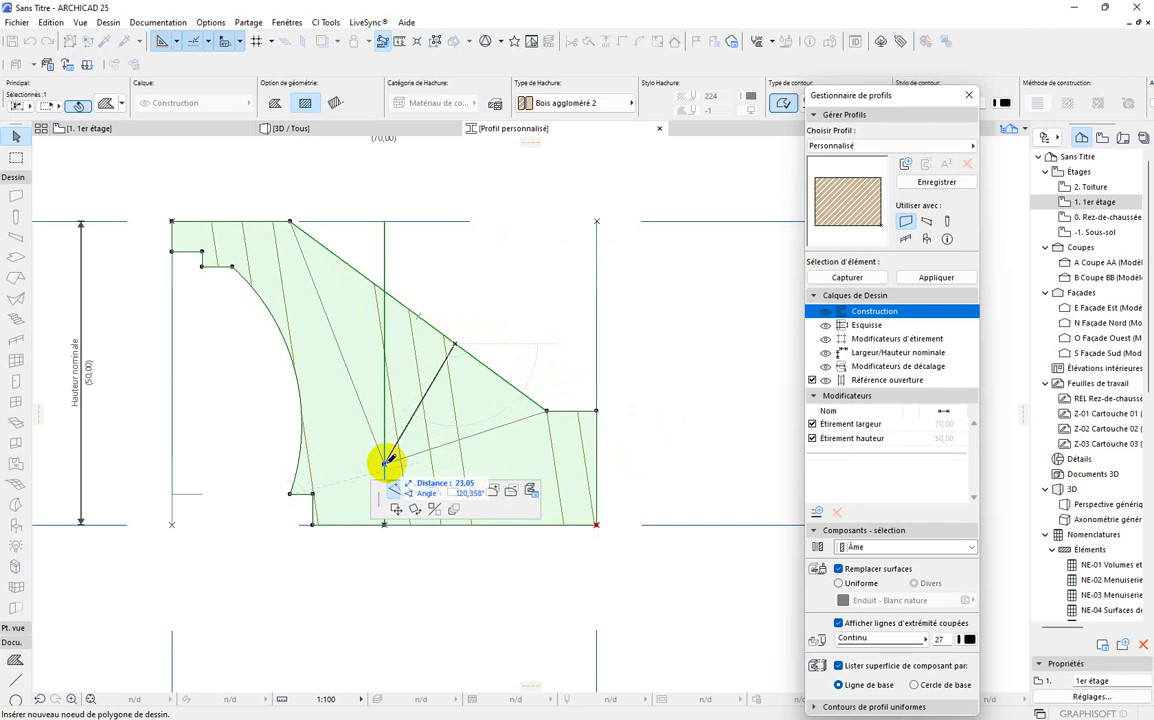
{"action": "left_click", "coordinate": [385, 463]}
{"action": "scroll", "coordinate": [360, 350], "scroll_direction": "down", "scroll_amount": 2}
{"action": "scroll", "coordinate": [507, 309], "scroll_direction": "up", "scroll_amount": 1}
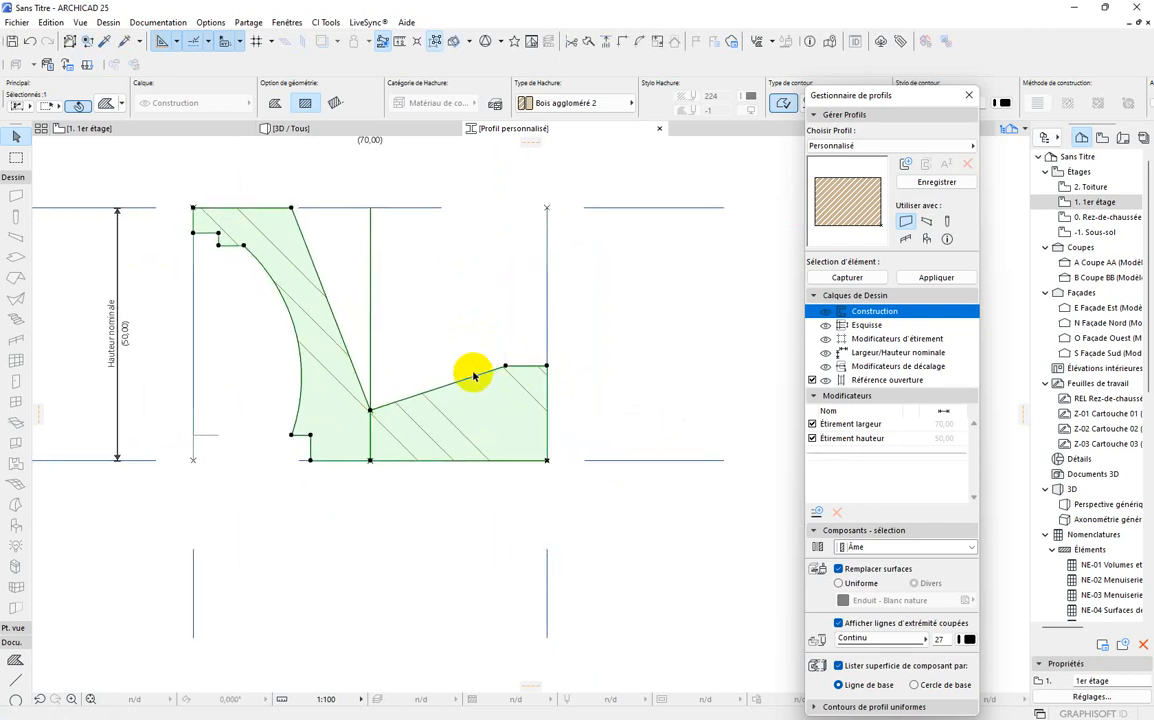
{"action": "left_click", "coordinate": [472, 379]}
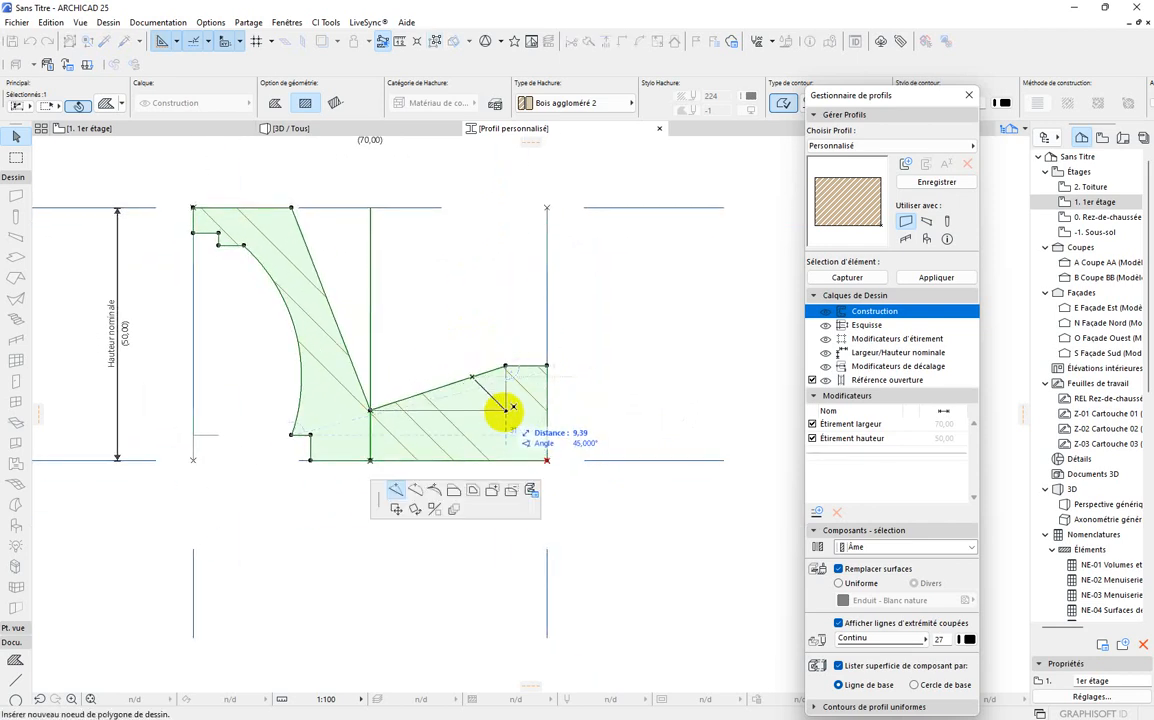
{"action": "left_click", "coordinate": [505, 410]}
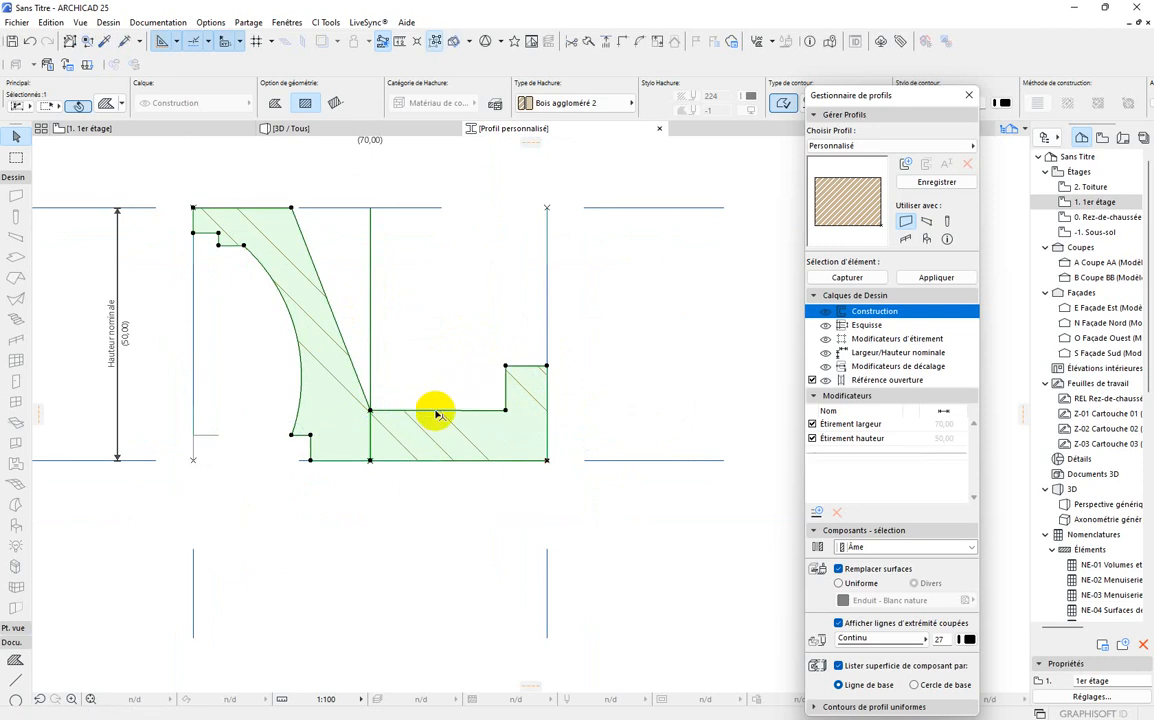
{"action": "left_click", "coordinate": [437, 412]}
{"action": "scroll", "coordinate": [452, 420], "scroll_direction": "up", "scroll_amount": 2}
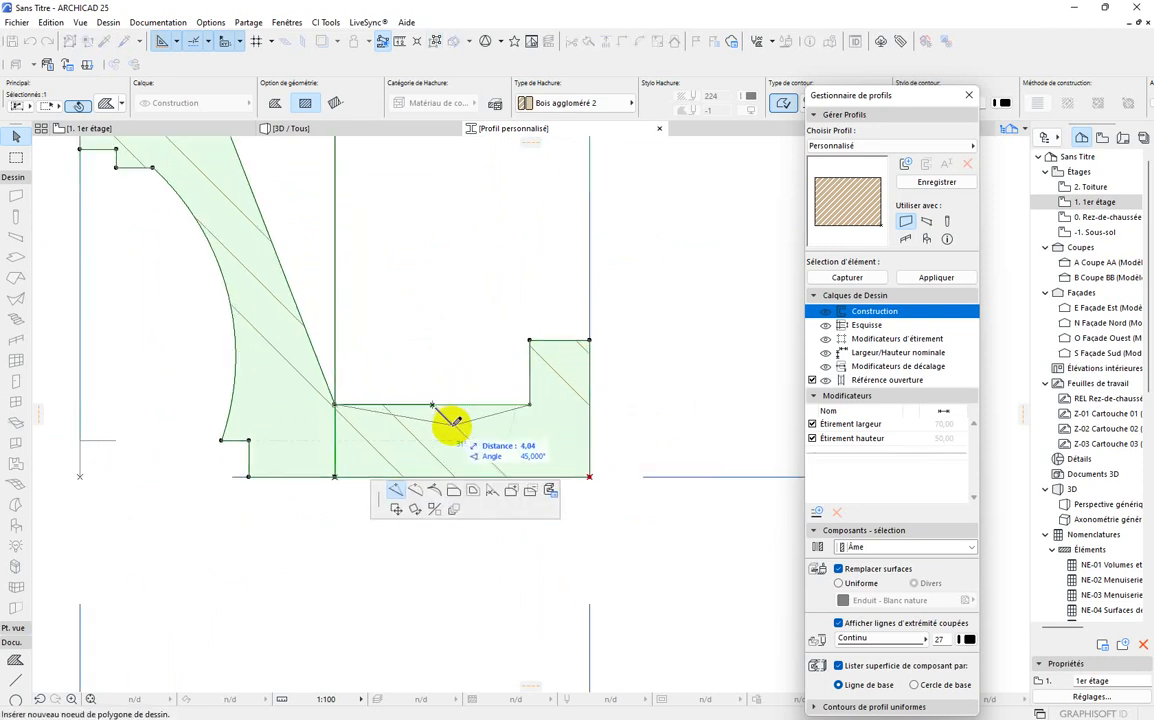
{"action": "left_click", "coordinate": [347, 403]}
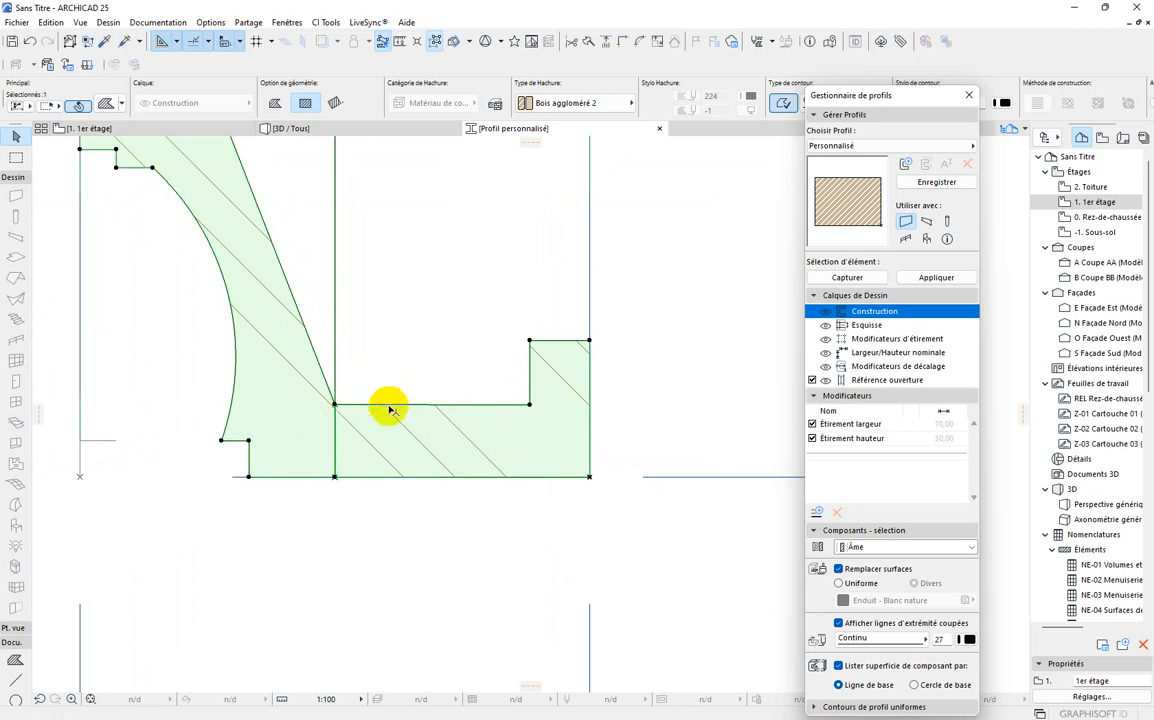
Offset the channel's flat floor about 3 cm upward and curve it downward into a rounded trough about 7 cm deep.
{"action": "left_click", "coordinate": [424, 407]}
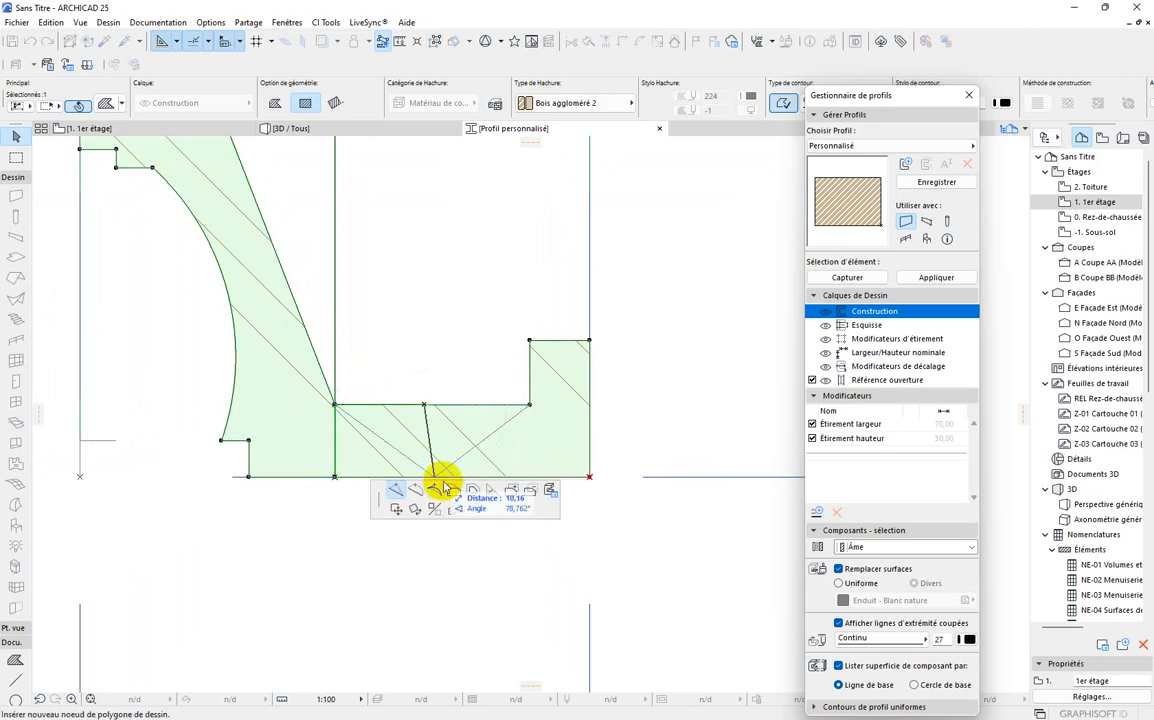
{"action": "left_click", "coordinate": [453, 489]}
{"action": "left_click", "coordinate": [430, 382]}
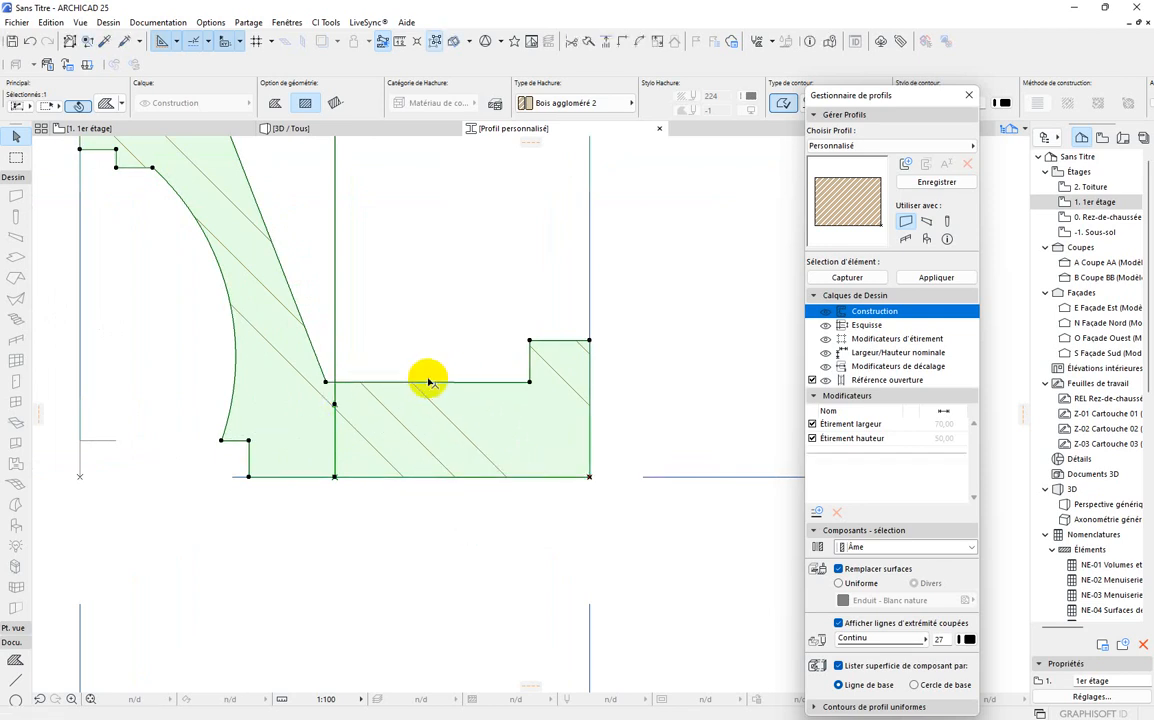
{"action": "left_click", "coordinate": [428, 384]}
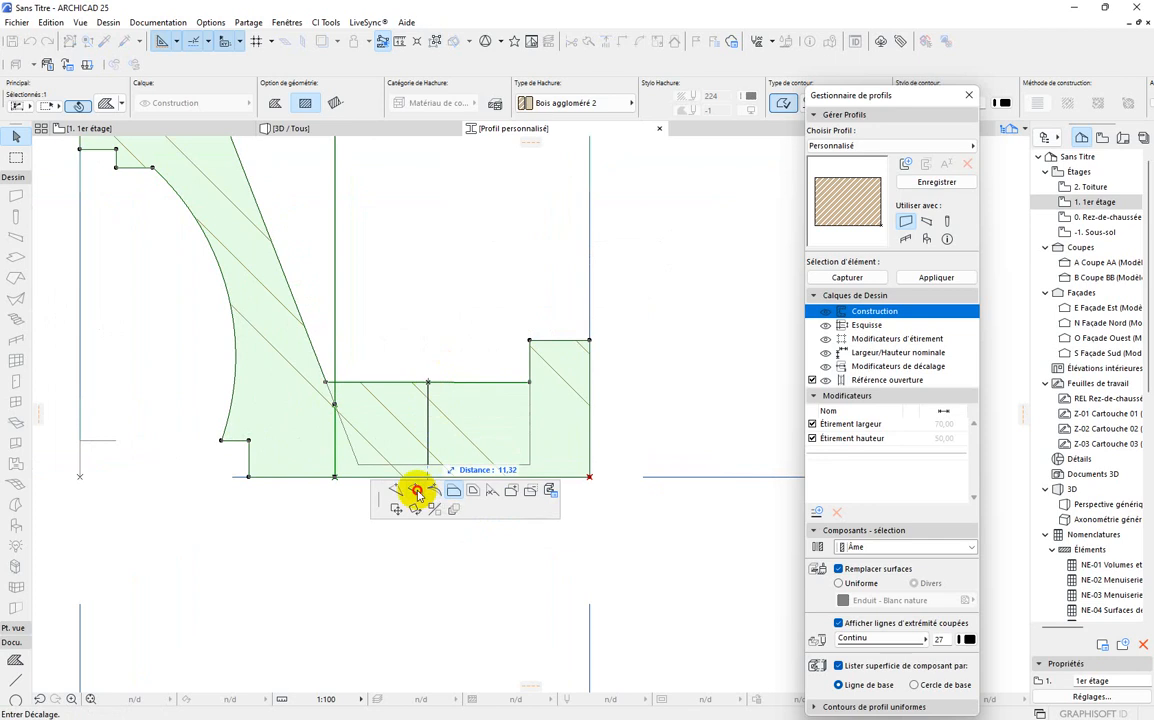
{"action": "left_click", "coordinate": [428, 430]}
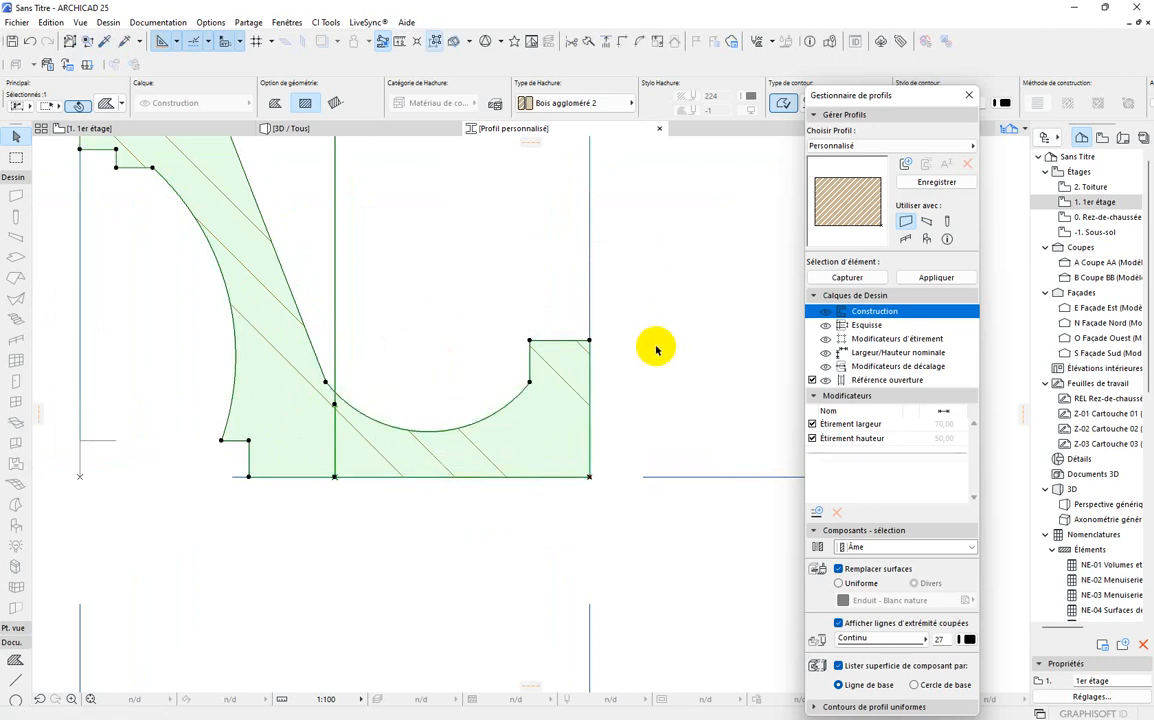
Offset the right upright's top edge about 8 cm upward and its inner face about 2 cm outward to make it taller and thinner.
{"action": "left_click", "coordinate": [568, 341]}
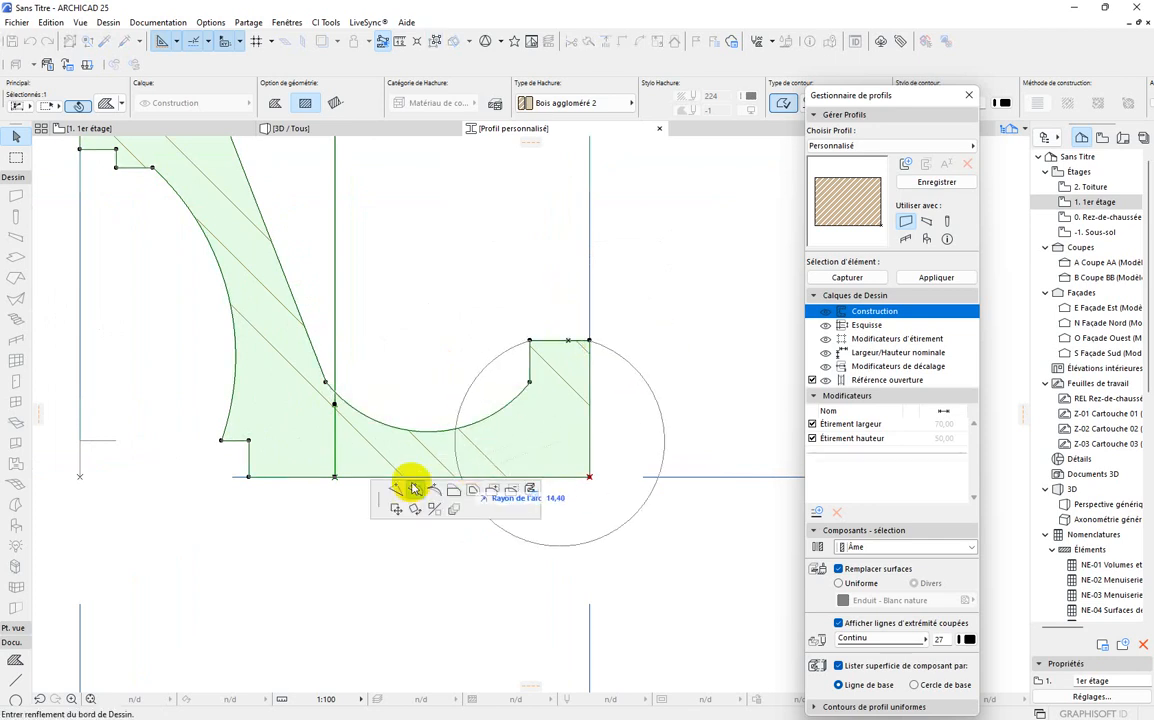
{"action": "left_click", "coordinate": [453, 489]}
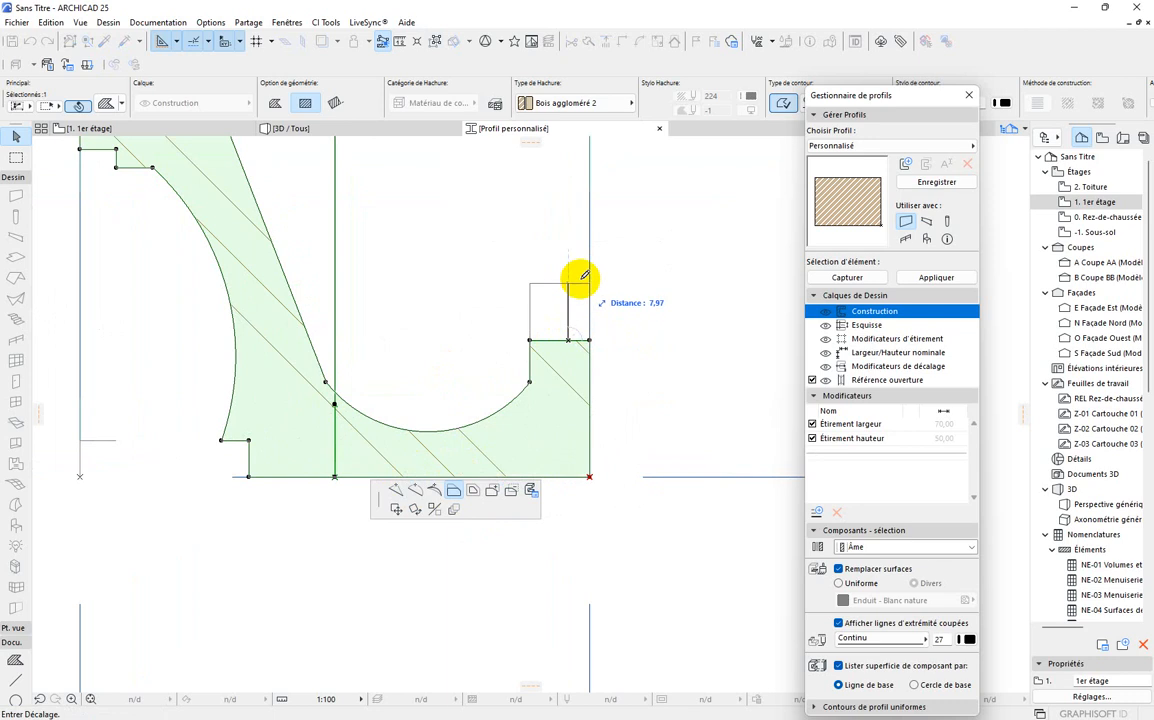
{"action": "left_click", "coordinate": [582, 278]}
{"action": "scroll", "coordinate": [543, 430], "scroll_direction": "down", "scroll_amount": 6}
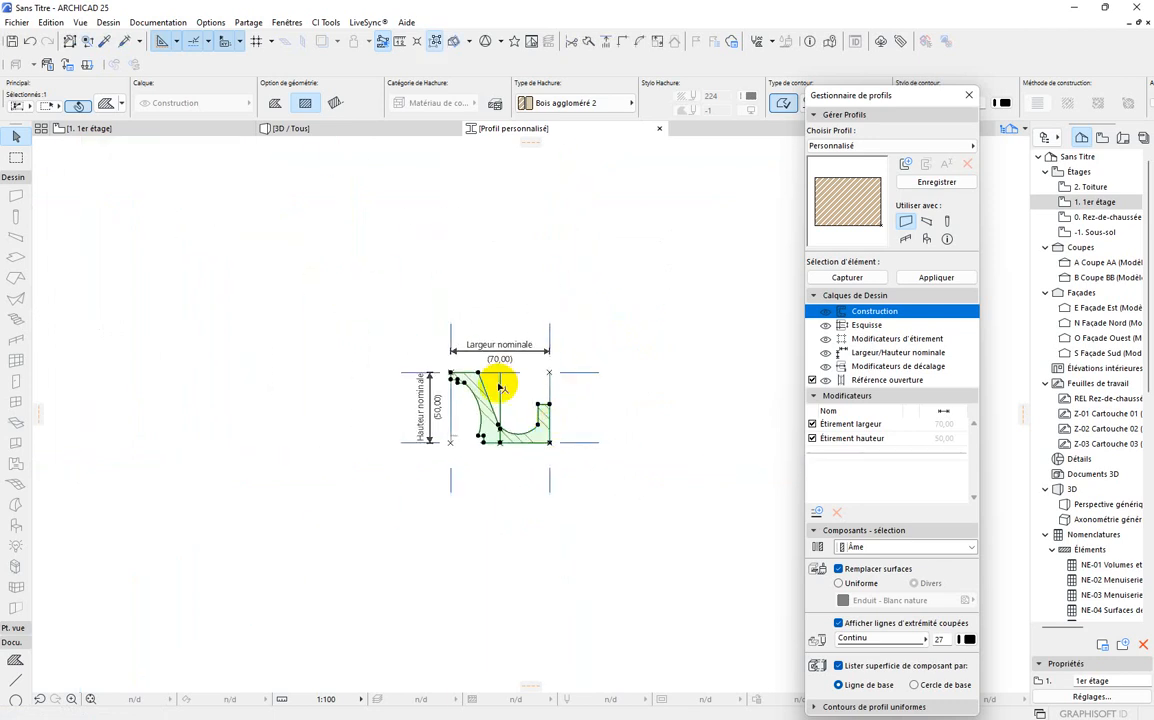
{"action": "scroll", "coordinate": [500, 388], "scroll_direction": "up", "scroll_amount": 5}
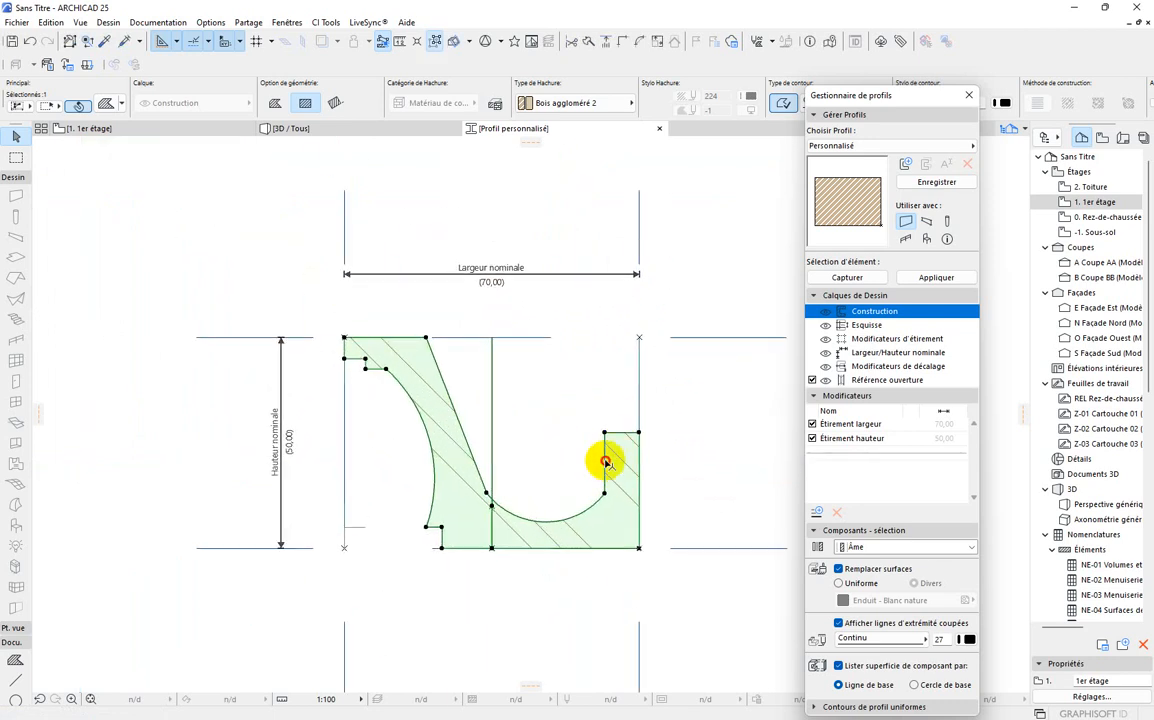
{"action": "left_click", "coordinate": [605, 461]}
{"action": "left_click", "coordinate": [614, 458]}
{"action": "scroll", "coordinate": [608, 430], "scroll_direction": "down", "scroll_amount": 3}
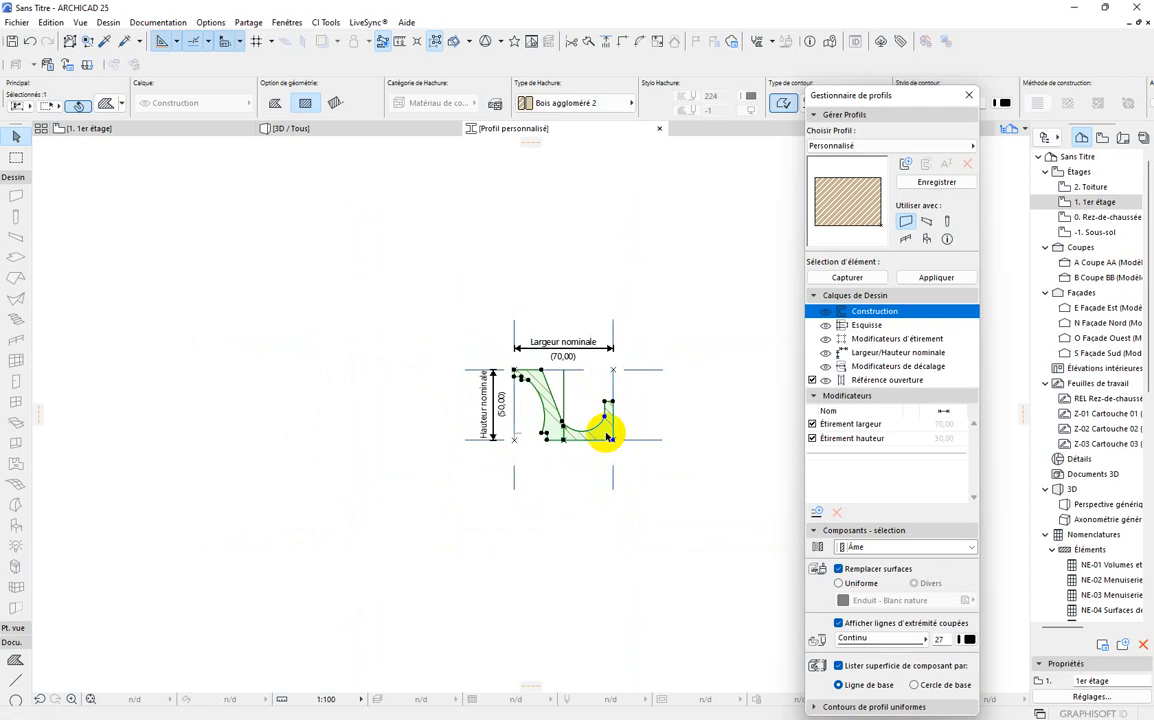
Deselect the reshaped component and apply the edited custom profile to the element.
{"action": "left_click", "coordinate": [578, 478]}
{"action": "scroll", "coordinate": [540, 325], "scroll_direction": "up", "scroll_amount": 3}
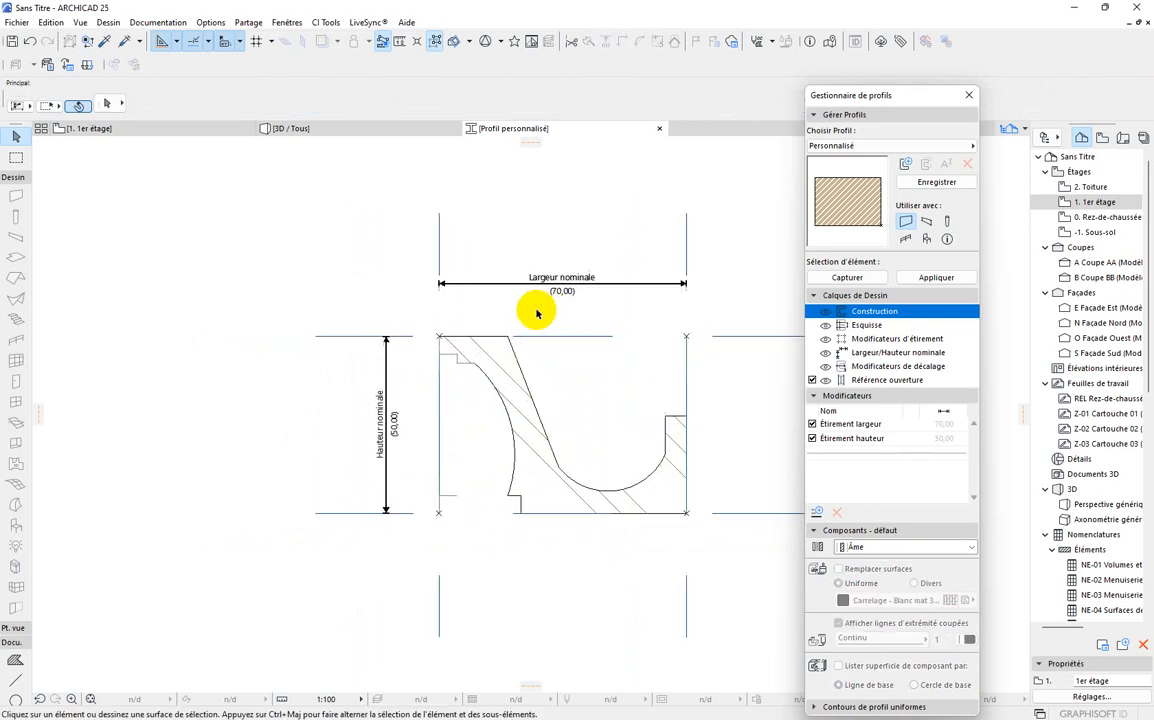
{"action": "scroll", "coordinate": [388, 405], "scroll_direction": "down", "scroll_amount": 3}
{"action": "scroll", "coordinate": [395, 440], "scroll_direction": "up", "scroll_amount": 3}
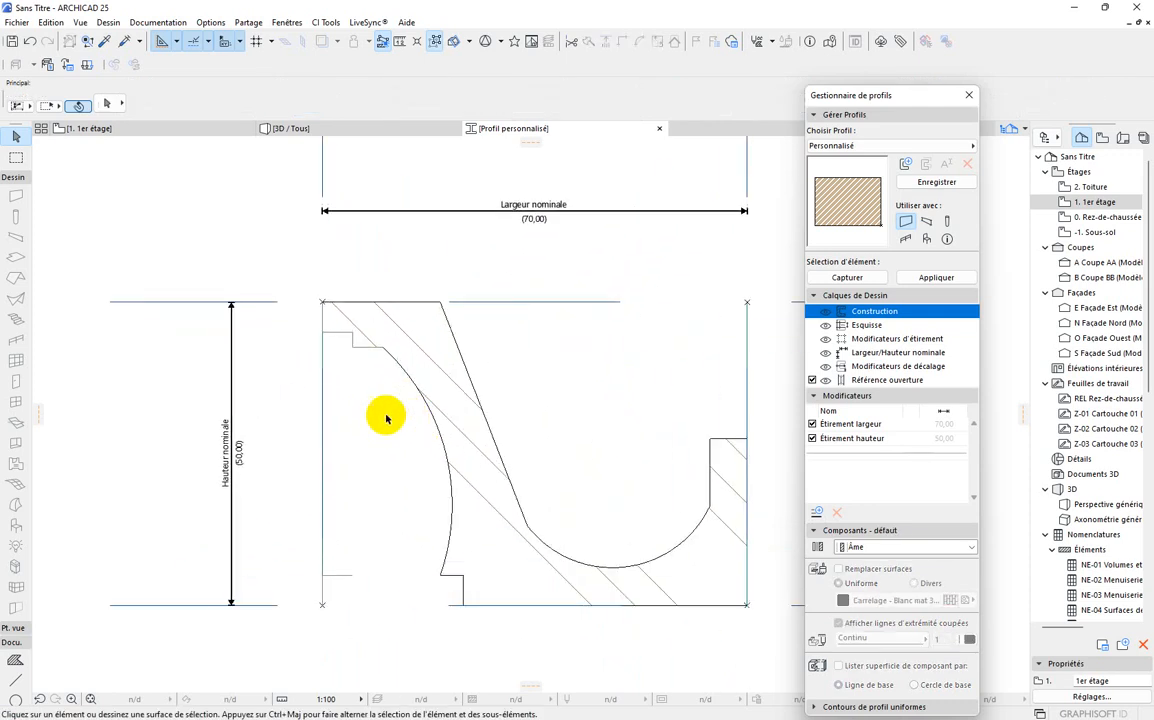
{"action": "scroll", "coordinate": [384, 489], "scroll_direction": "down", "scroll_amount": 3}
{"action": "scroll", "coordinate": [340, 420], "scroll_direction": "up", "scroll_amount": 1}
{"action": "scroll", "coordinate": [366, 435], "scroll_direction": "up", "scroll_amount": 2}
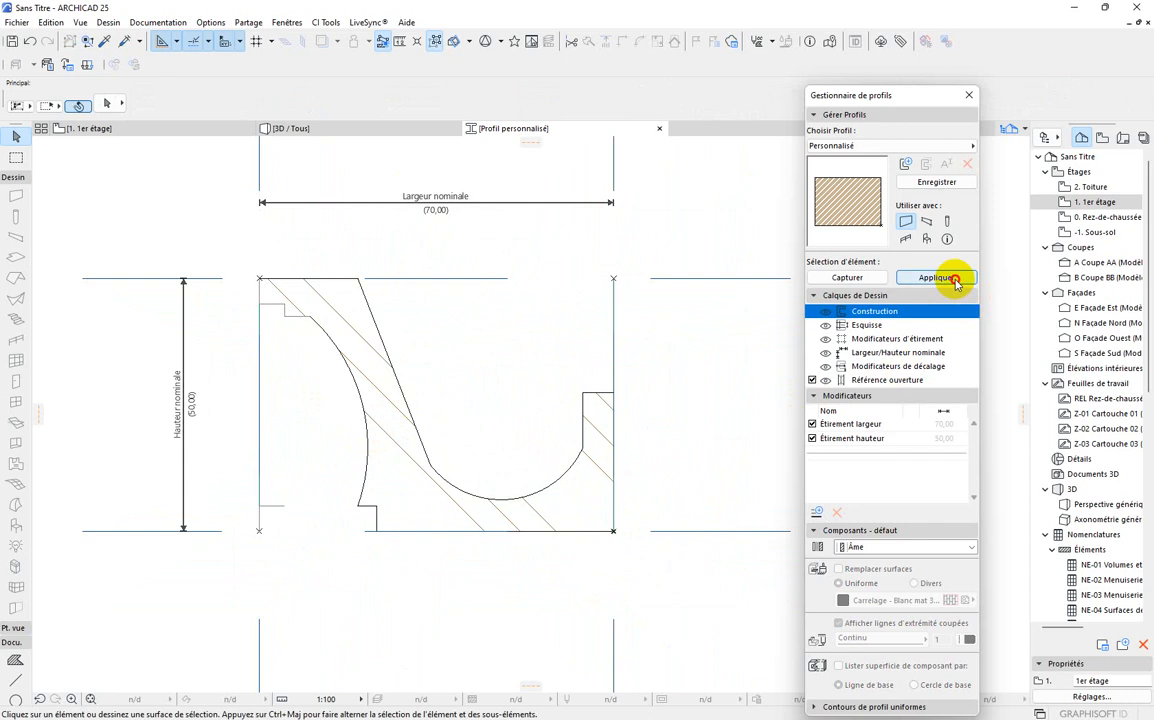
{"action": "left_click", "coordinate": [955, 280]}
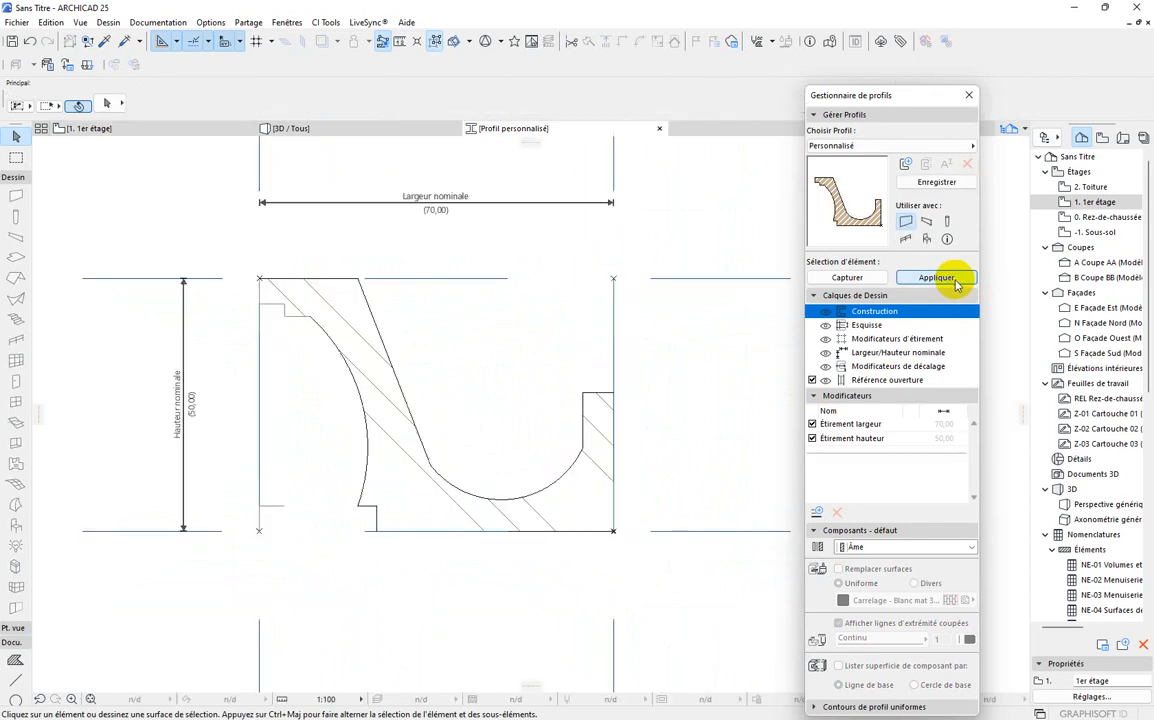
Switch to the 3D view, look at the cornice from above and deselect its four walls.
{"action": "left_click", "coordinate": [290, 128]}
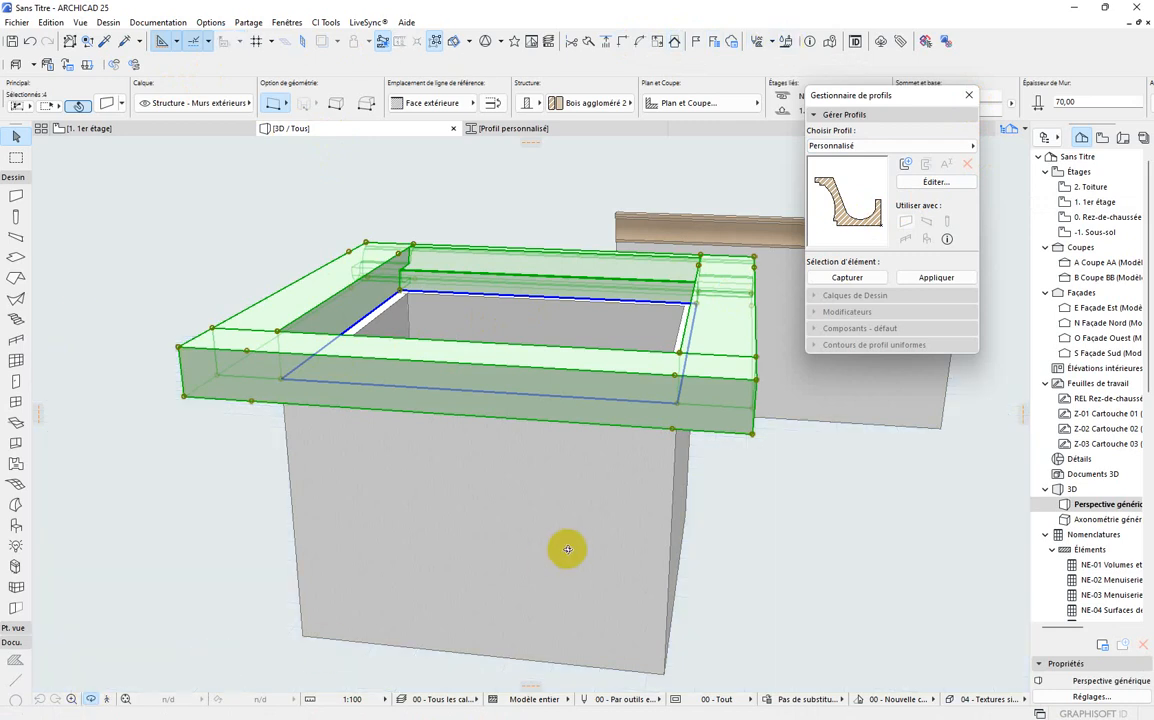
{"action": "left_click_drag", "start_coordinate": [808, 513], "coordinate": [703, 347]}
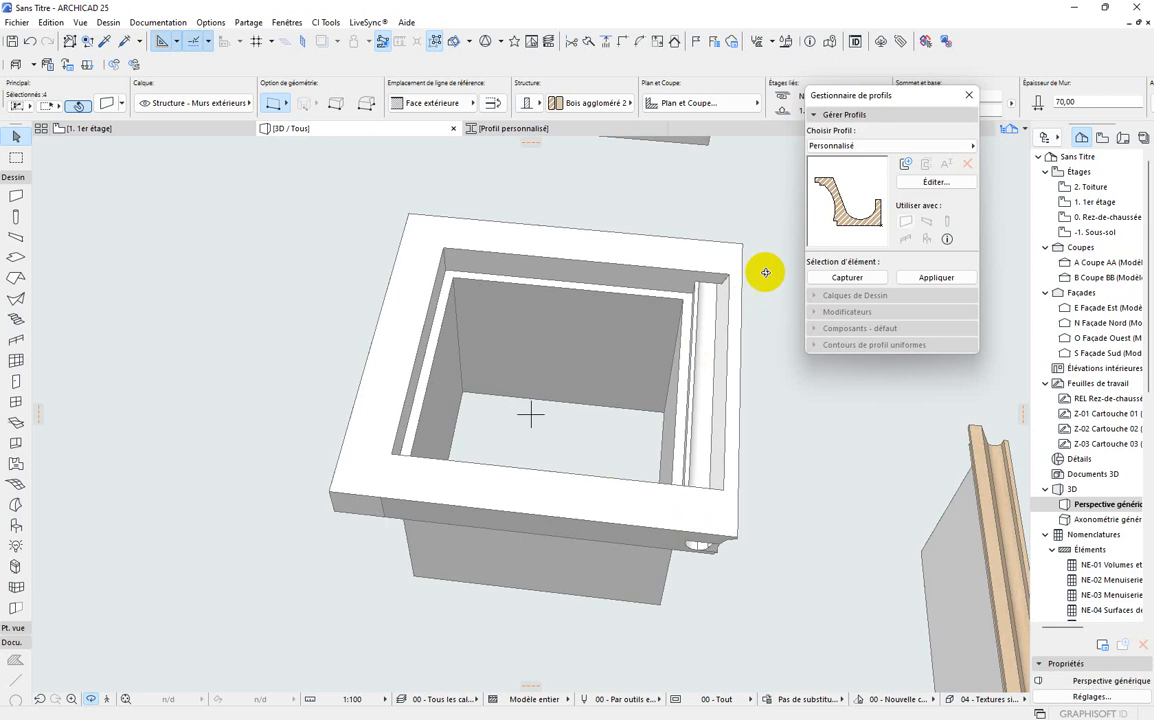
{"action": "left_click", "coordinate": [730, 255]}
{"action": "left_click", "coordinate": [290, 200]}
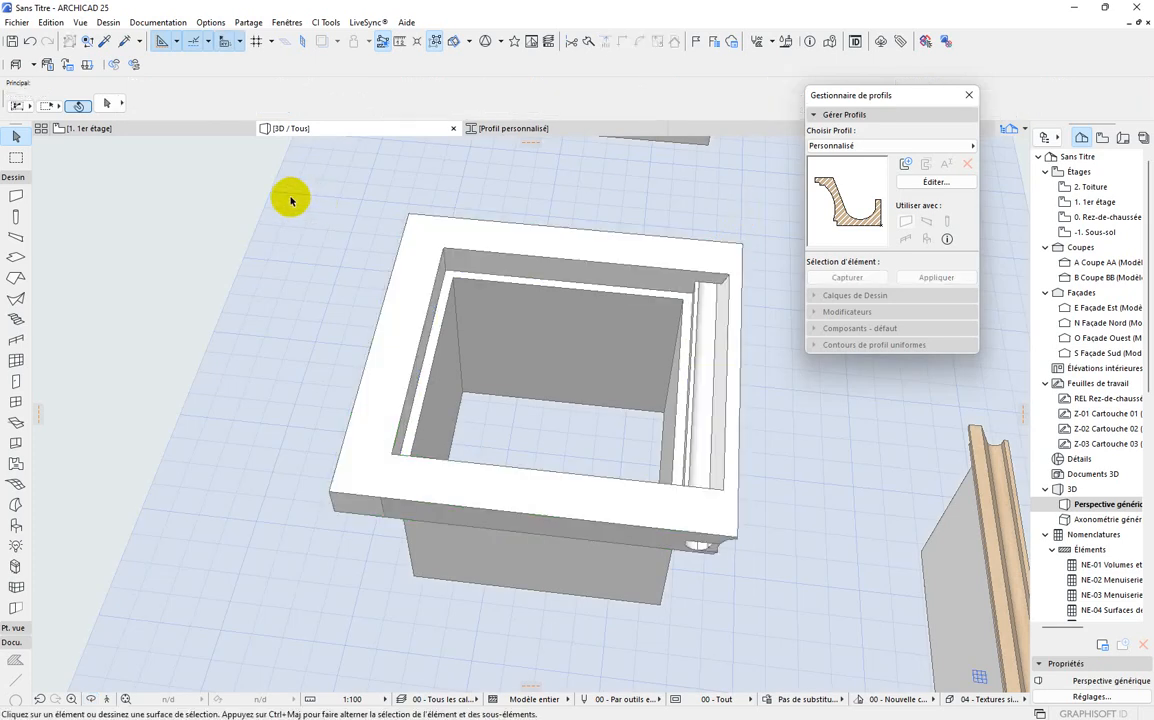
Pick up the profiled cornice wall's settings and transfer them to the other three cornice walls, closing the profile manager.
{"action": "left_click", "coordinate": [105, 39]}
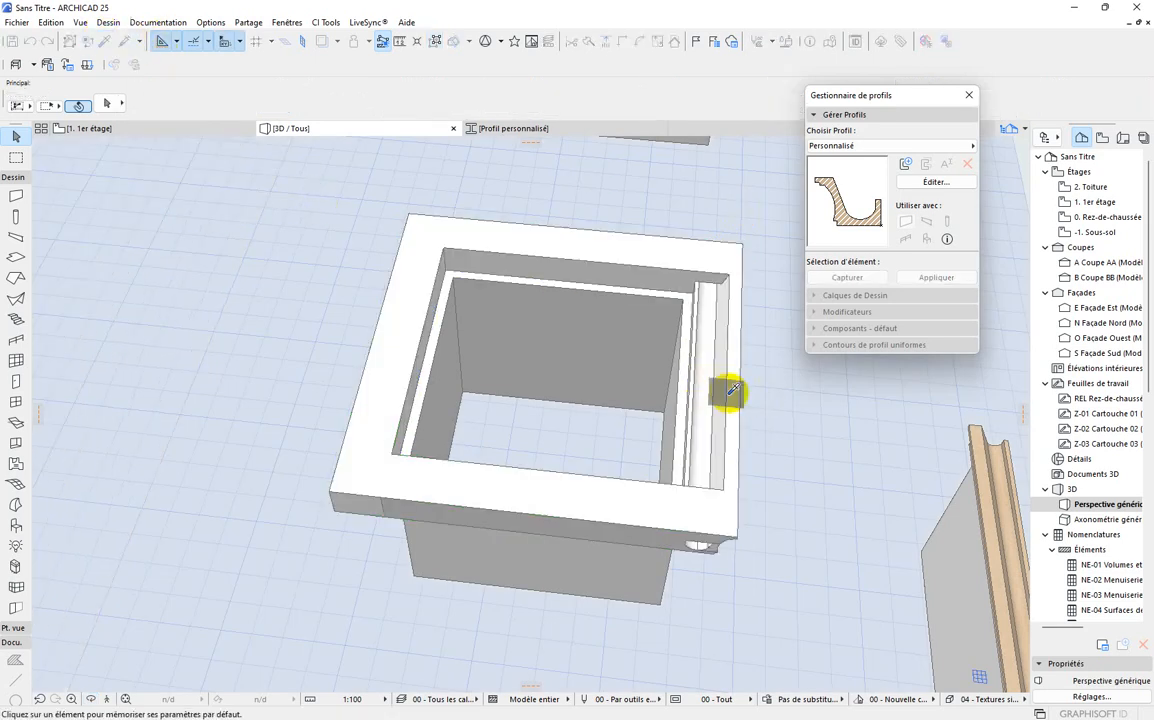
{"action": "left_click", "coordinate": [731, 390]}
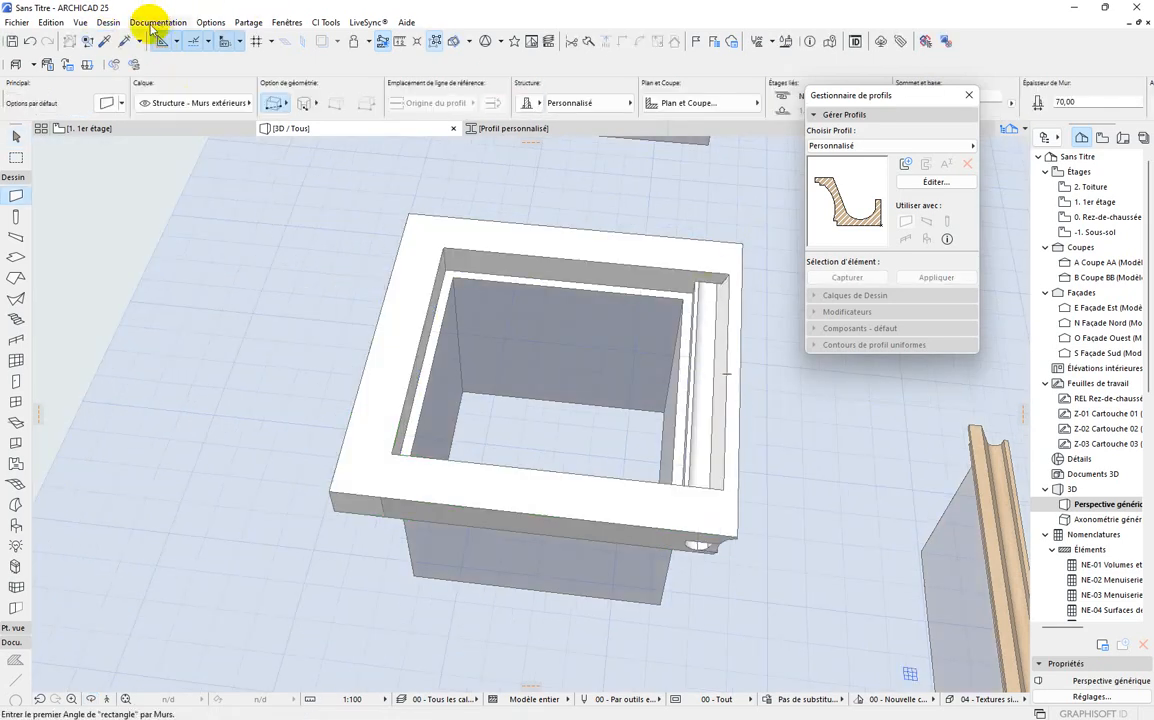
{"action": "left_click", "coordinate": [123, 40]}
{"action": "left_click", "coordinate": [507, 239]}
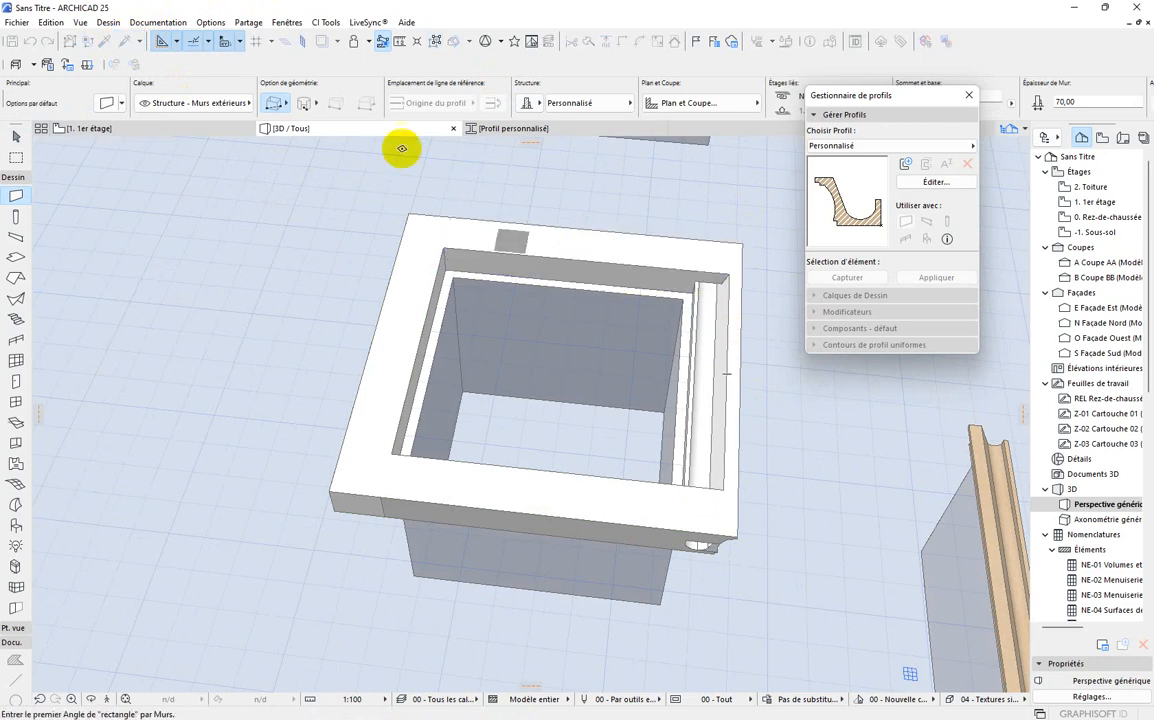
{"action": "left_click", "coordinate": [123, 40]}
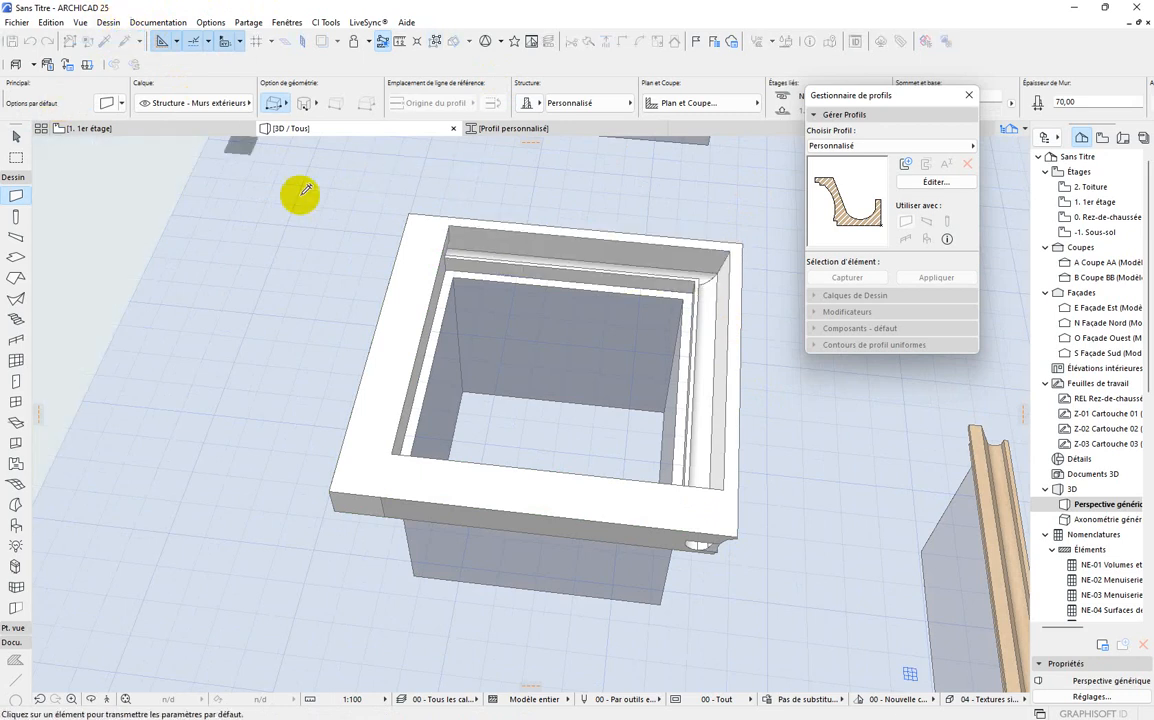
{"action": "left_click", "coordinate": [412, 258]}
{"action": "left_click", "coordinate": [121, 42]}
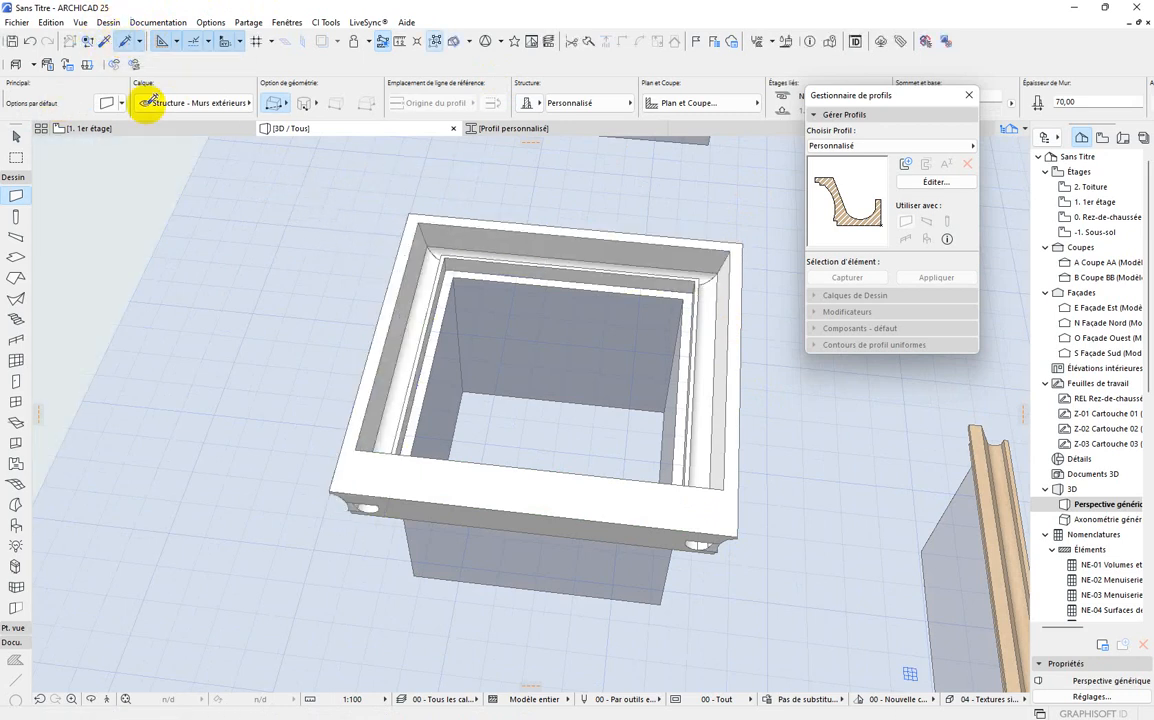
{"action": "left_click", "coordinate": [458, 474]}
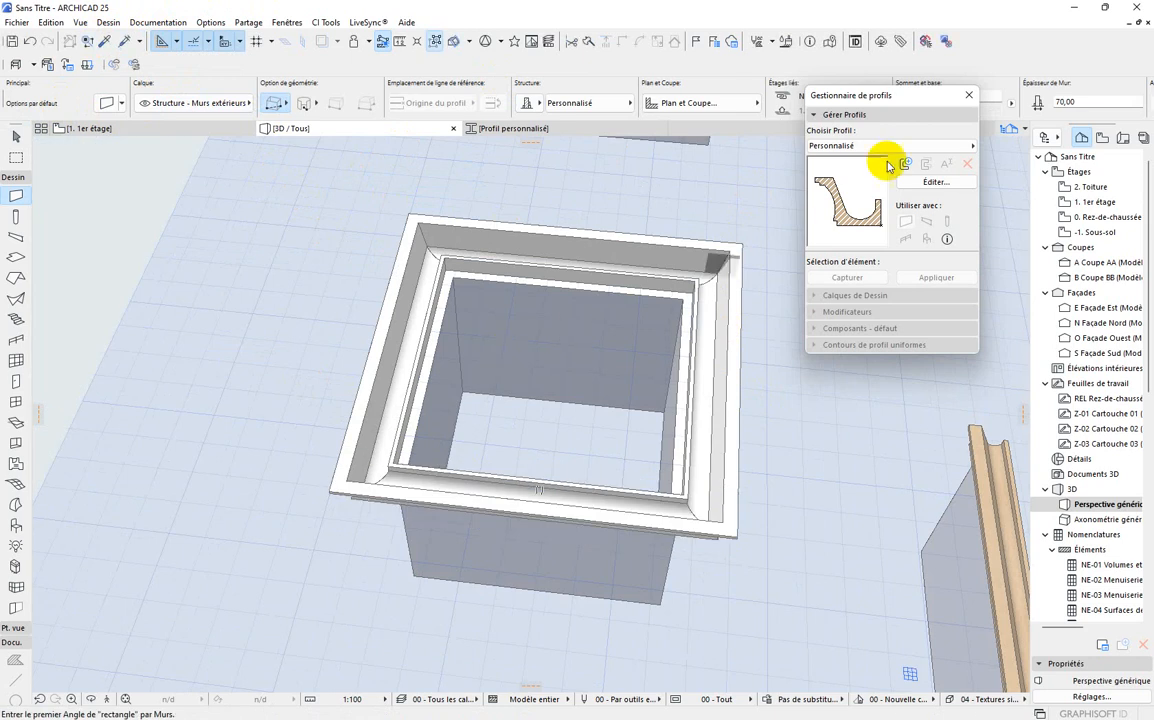
{"action": "left_click", "coordinate": [969, 96]}
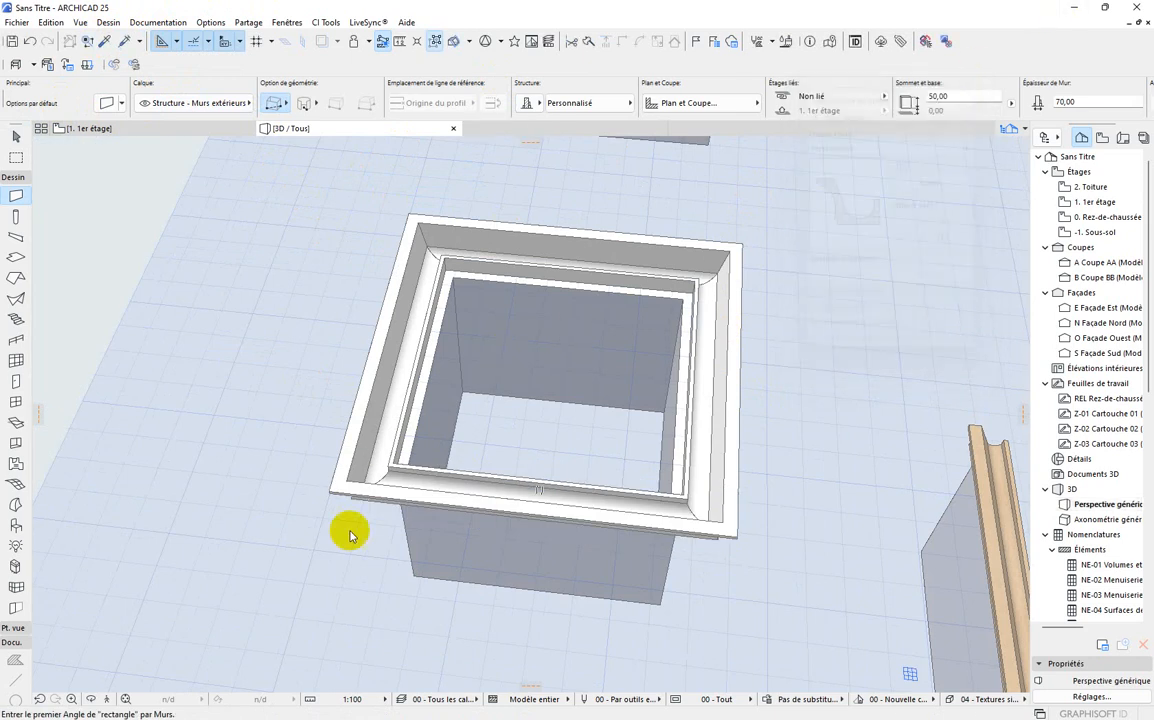
Leave the wall command and orbit the 3D model to examine the cornice's inner trough, mitred corners and outer faces.
{"action": "middle_click_drag", "start_coordinate": [340, 559], "coordinate": [374, 192], "text": "shift"}
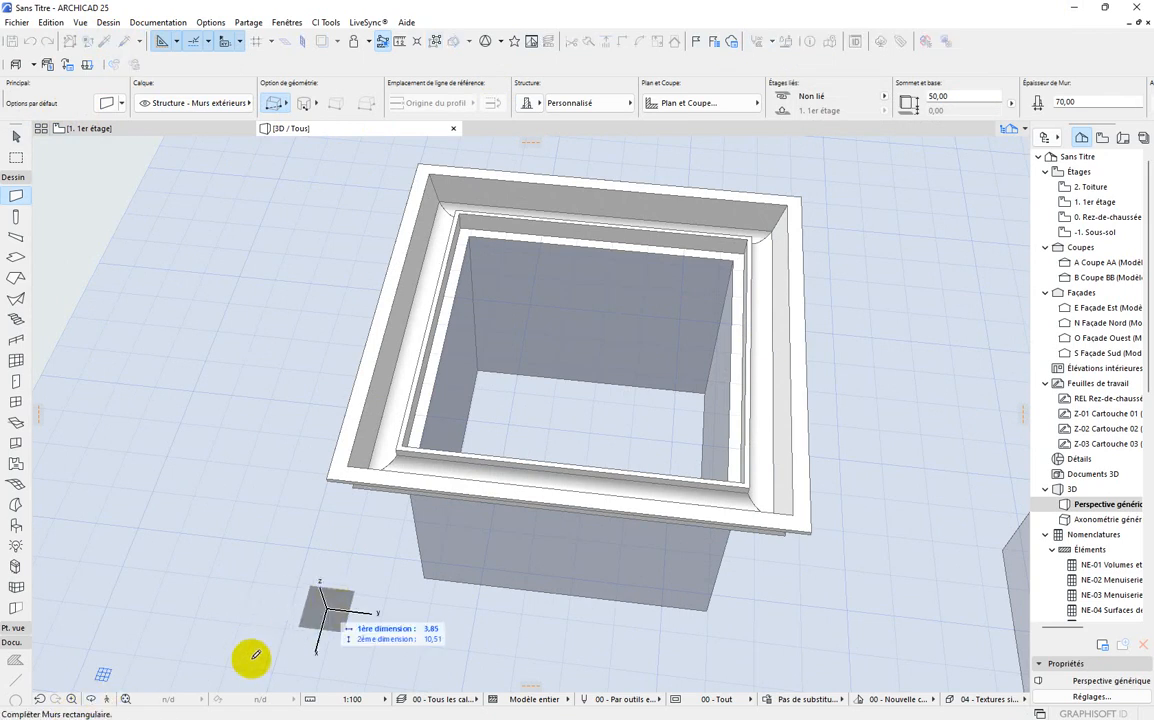
{"action": "key", "text": "Escape"}
{"action": "left_click", "coordinate": [93, 700]}
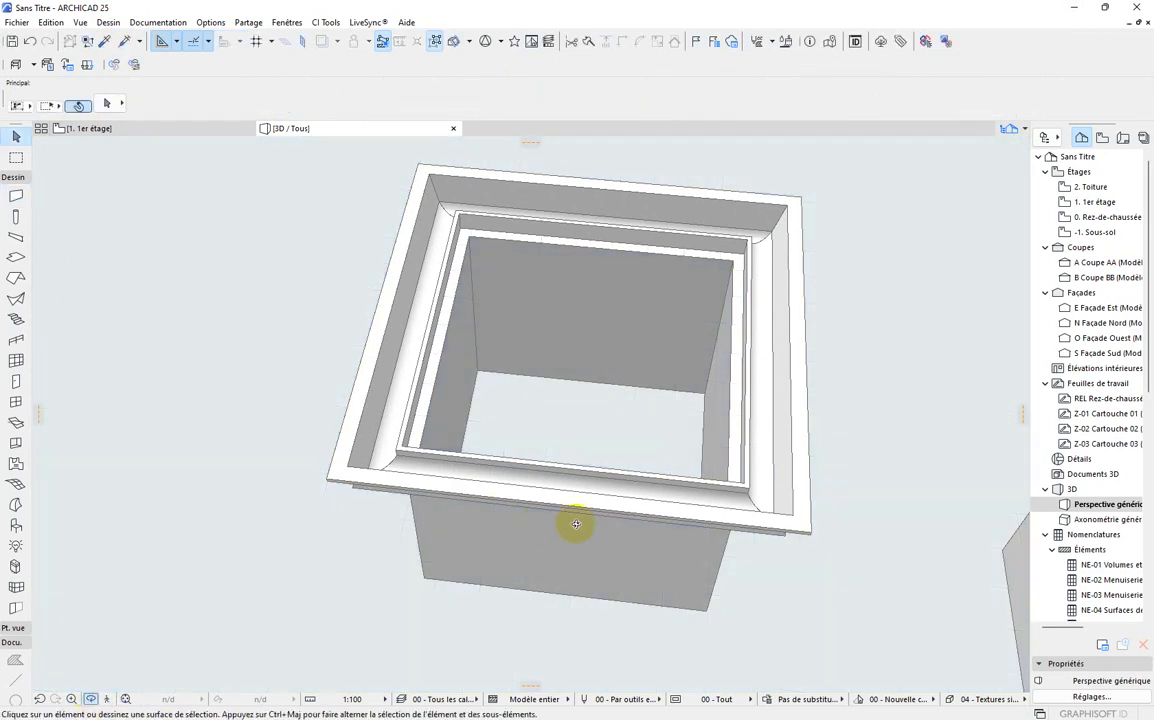
{"action": "left_click_drag", "start_coordinate": [574, 525], "coordinate": [644, 265]}
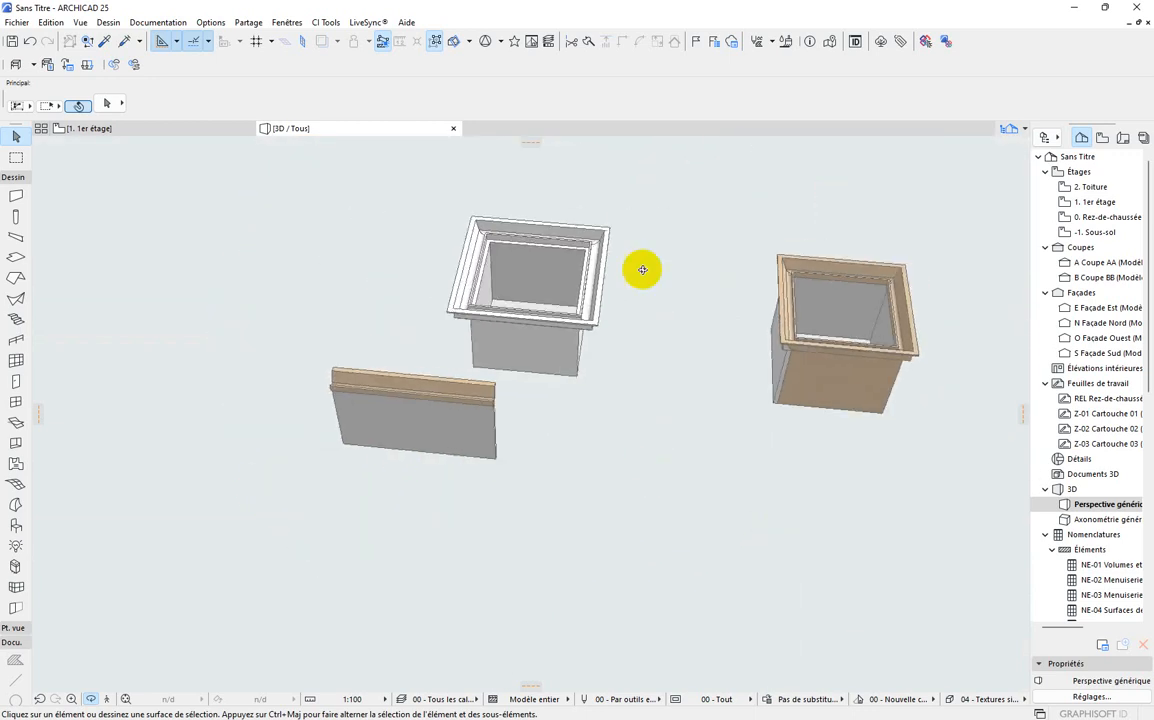
{"action": "scroll", "coordinate": [592, 227], "scroll_direction": "up", "scroll_amount": 5}
{"action": "left_click_drag", "start_coordinate": [561, 250], "coordinate": [216, 141]}
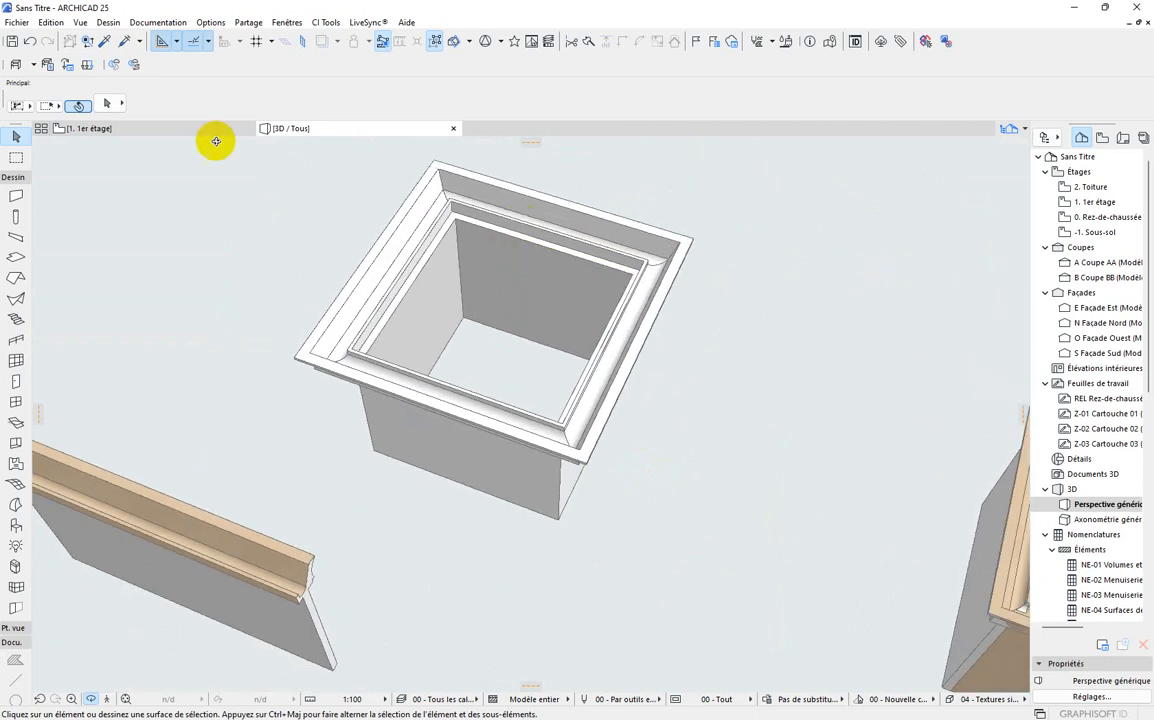
{"action": "left_click_drag", "start_coordinate": [586, 247], "coordinate": [608, 459]}
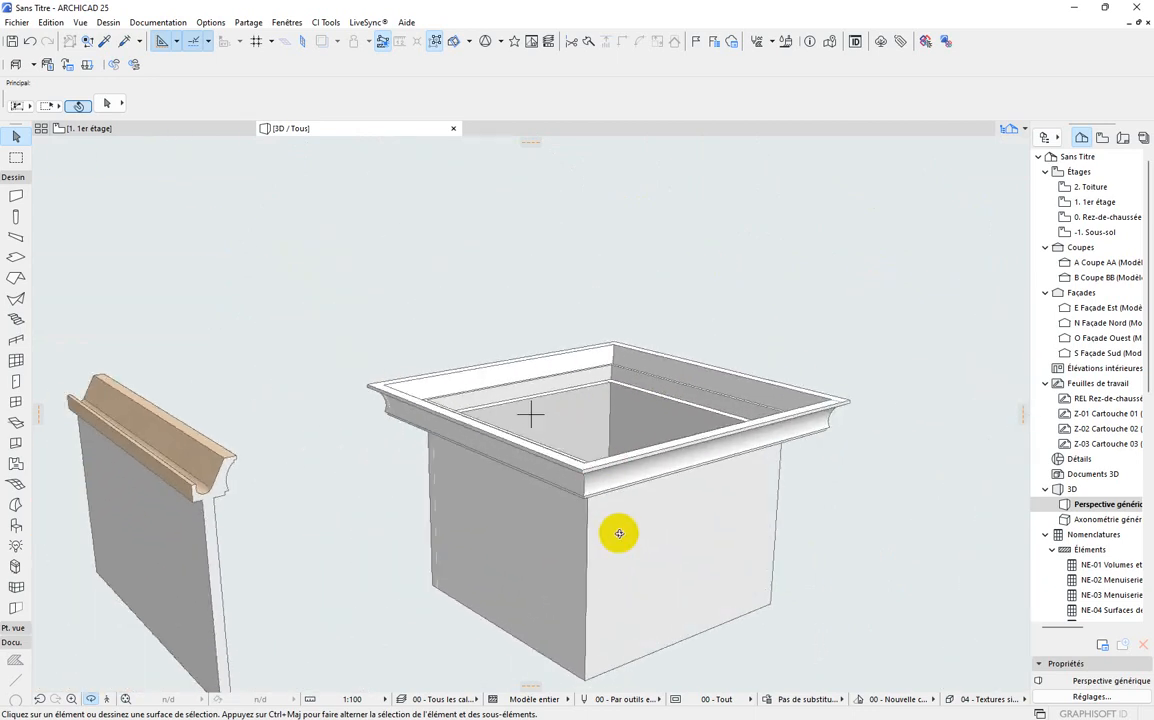
{"action": "left_click_drag", "start_coordinate": [619, 533], "coordinate": [659, 469]}
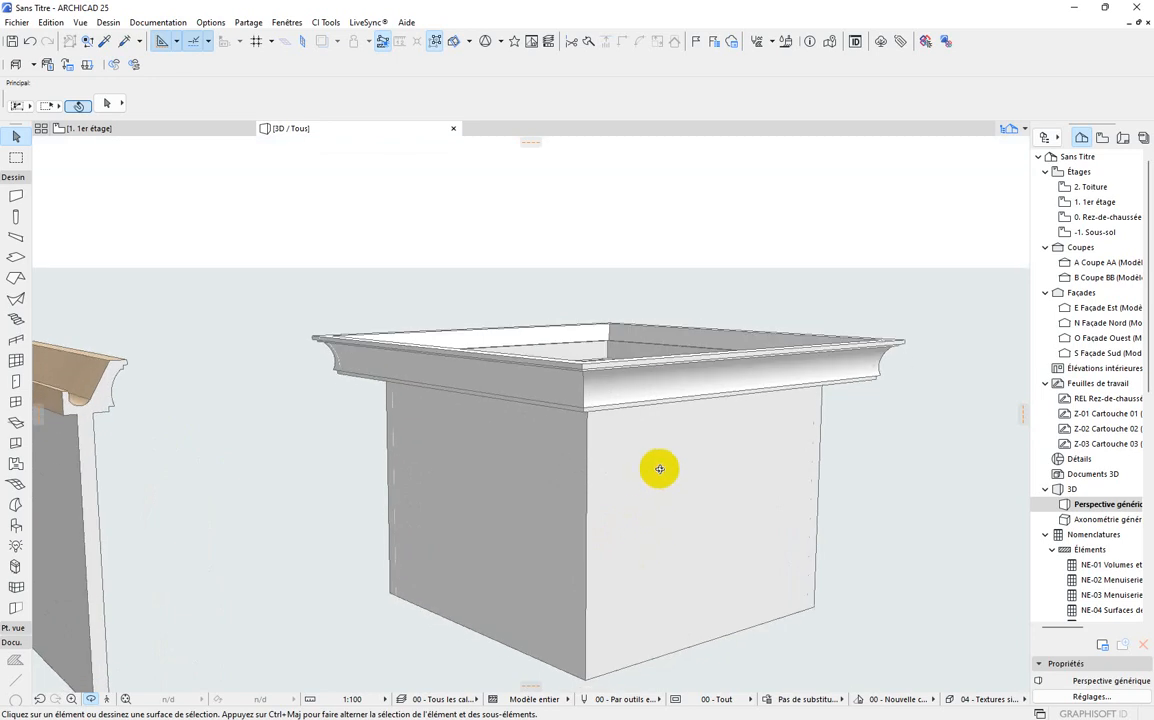
Override both surfaces of the four cornice walls with "Enduit - Jaune nature" and deselect them.
{"action": "left_click", "coordinate": [656, 388]}
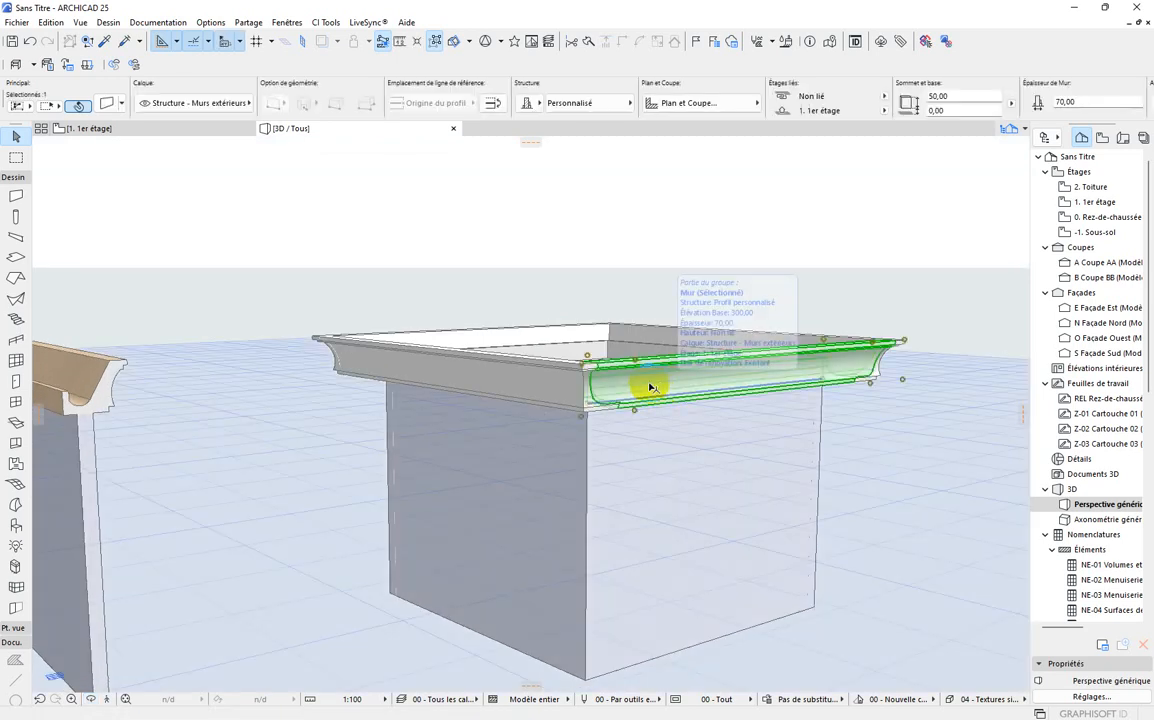
{"action": "left_click", "coordinate": [504, 350], "text": "shift"}
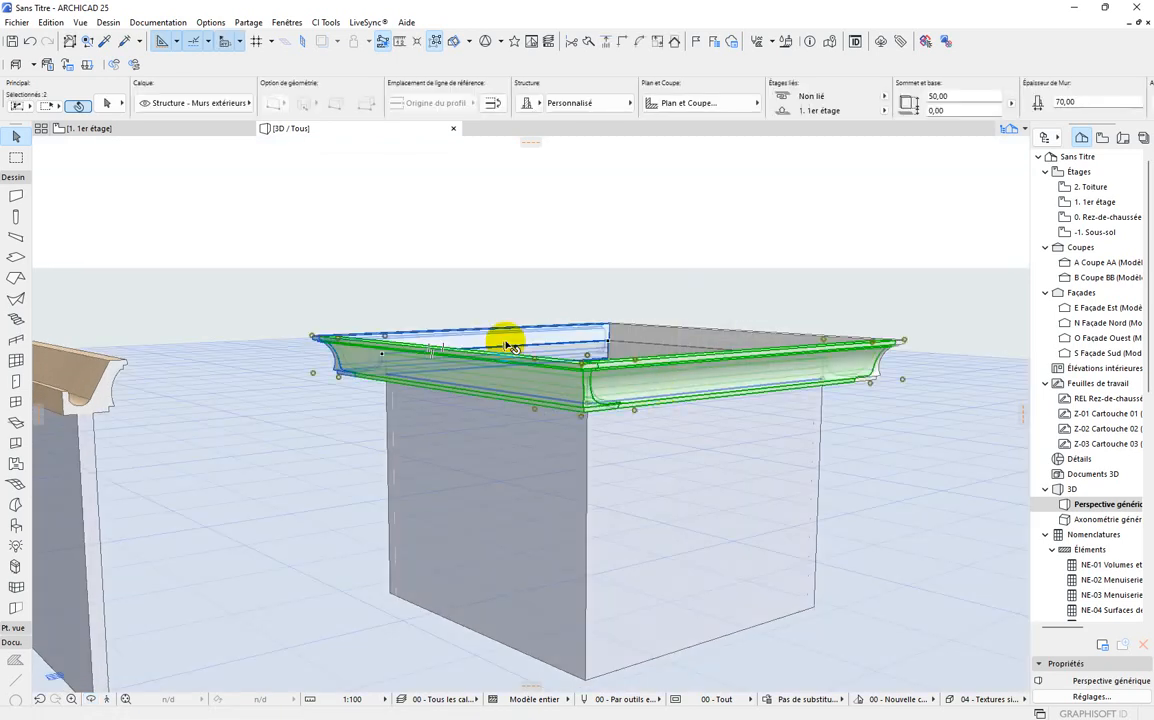
{"action": "left_click", "coordinate": [672, 341], "text": "shift"}
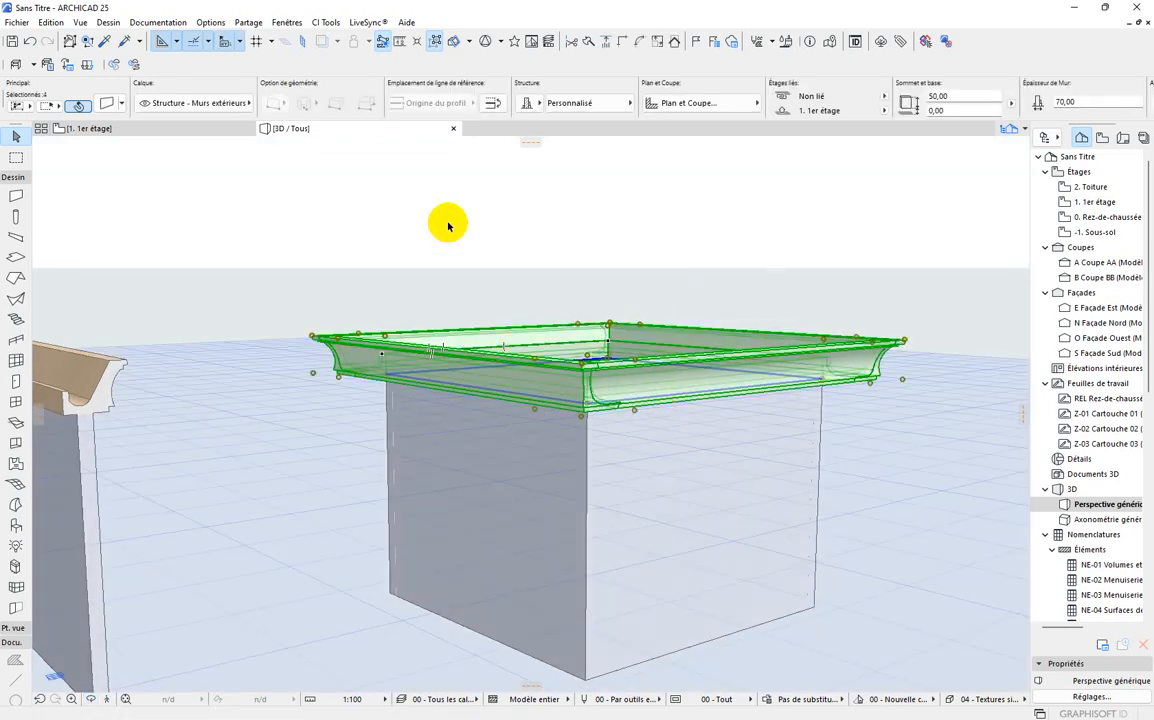
{"action": "left_click", "coordinate": [108, 103]}
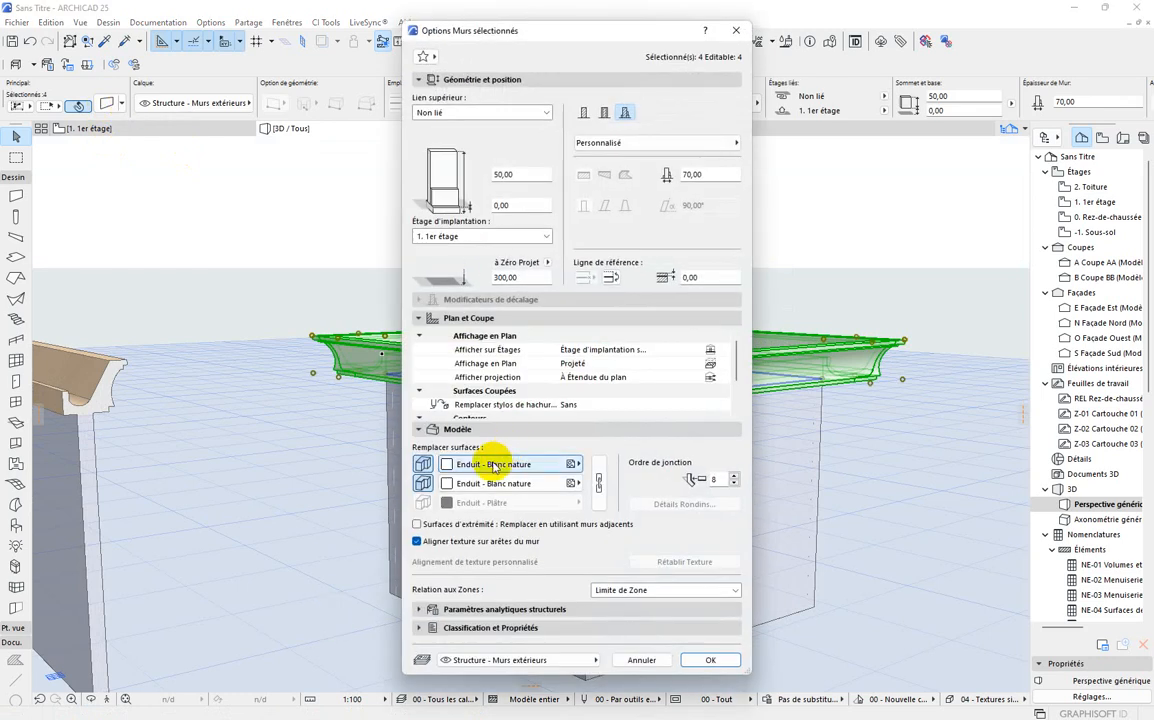
{"action": "left_click", "coordinate": [482, 465]}
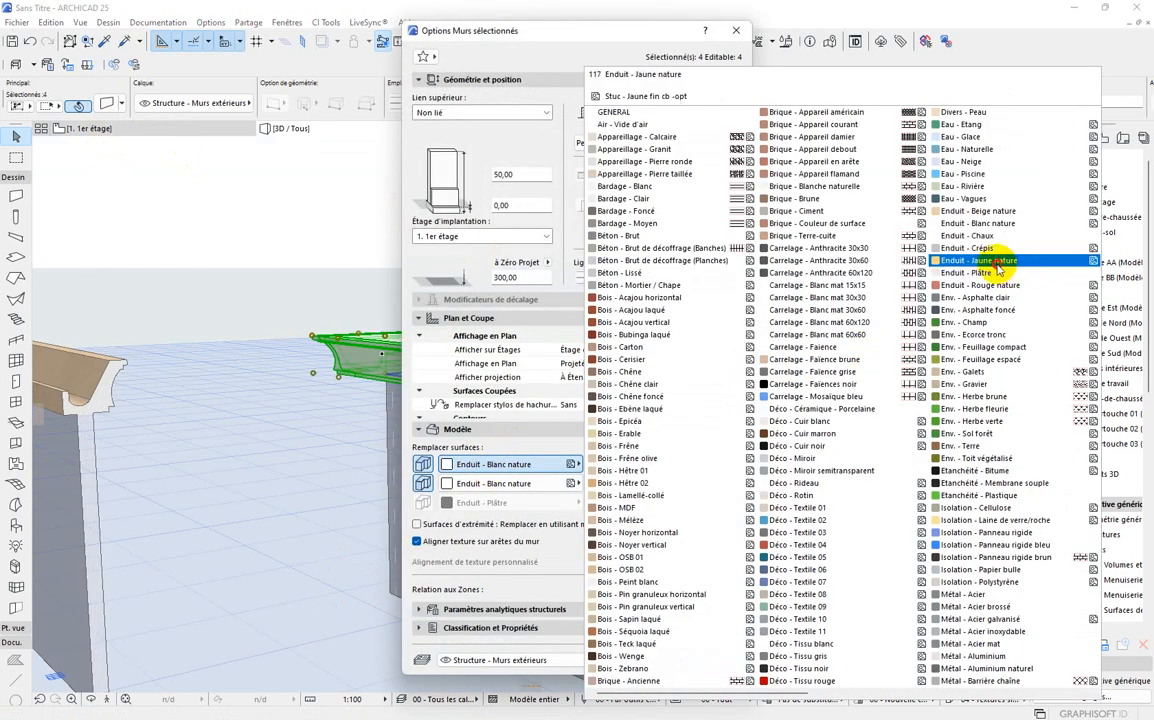
{"action": "left_click", "coordinate": [995, 260]}
{"action": "left_click", "coordinate": [490, 484]}
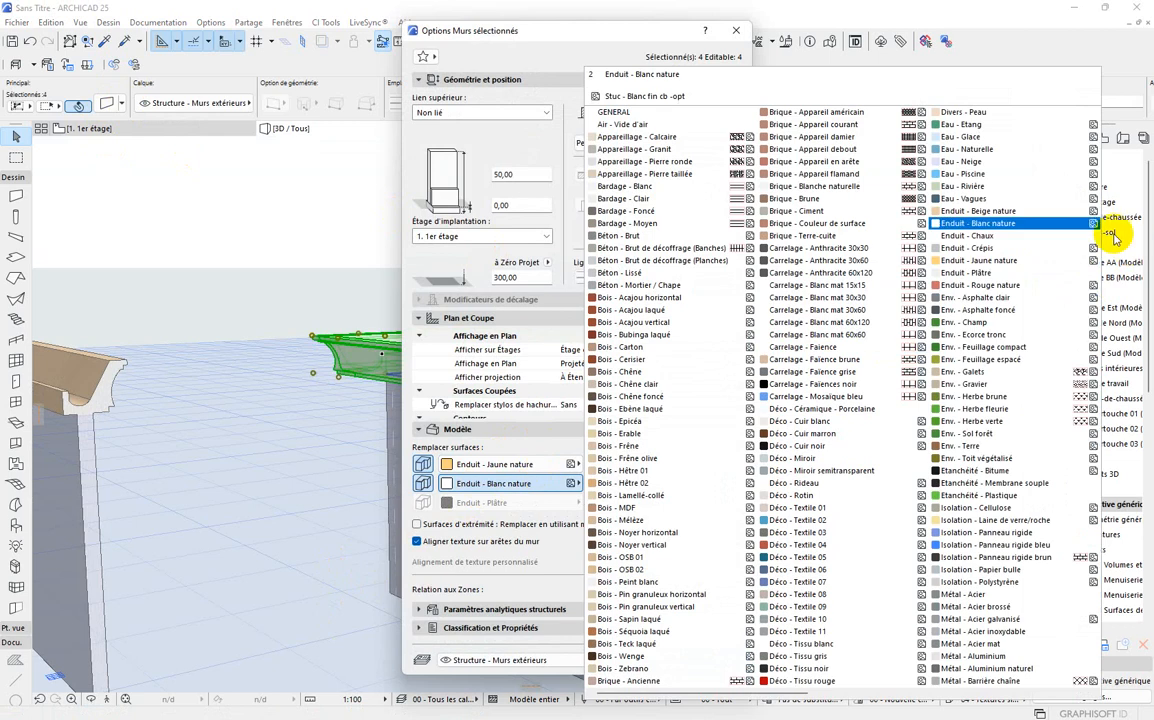
{"action": "left_click", "coordinate": [1005, 262]}
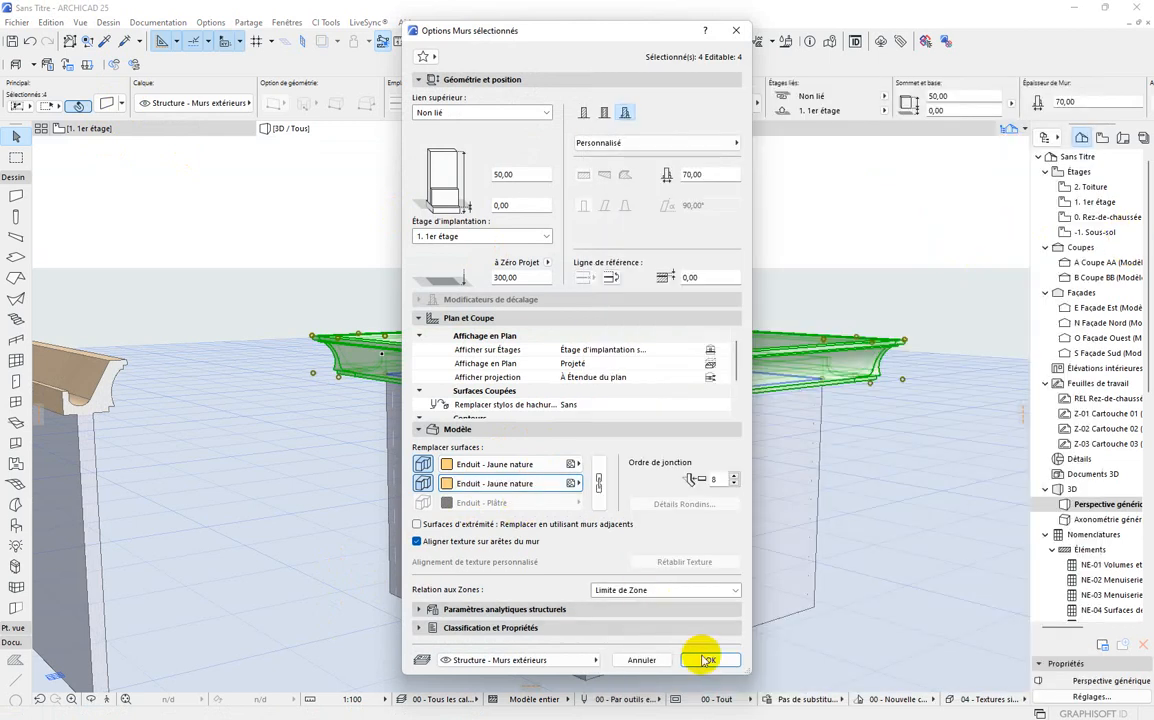
{"action": "left_click", "coordinate": [701, 657]}
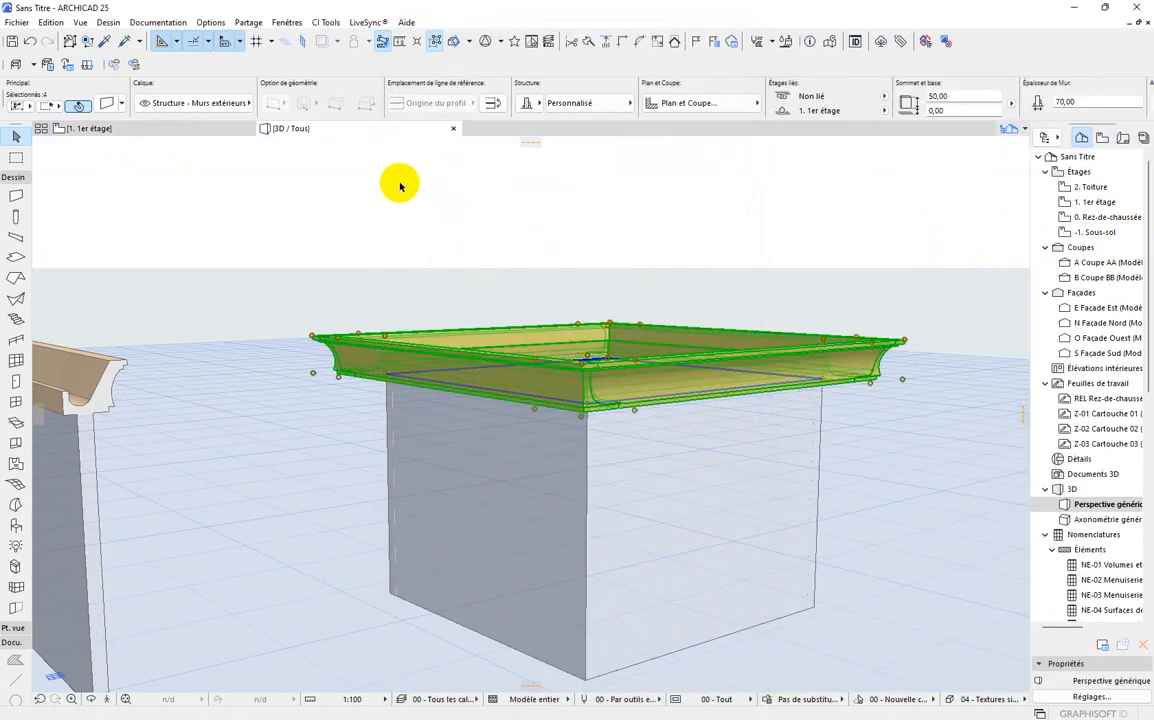
{"action": "left_click", "coordinate": [506, 168]}
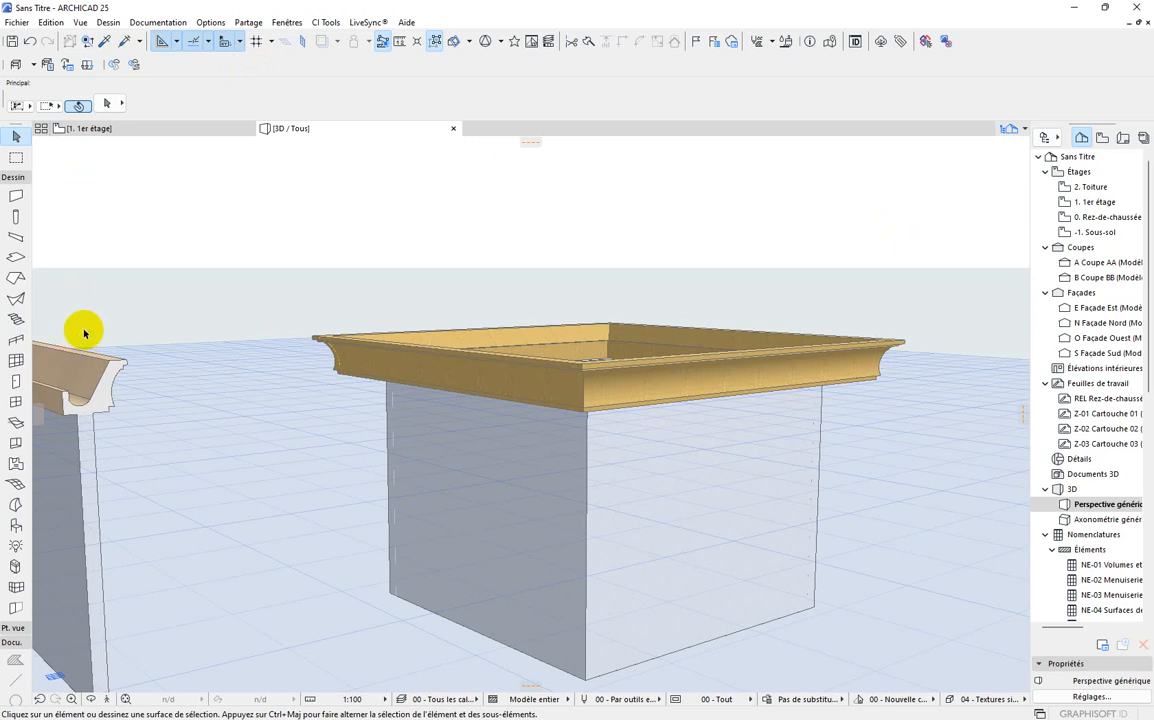
Orbit and zoom out to compare the yellow cornice with the neighbouring enclosure and single wall.
{"action": "left_click", "coordinate": [93, 700]}
{"action": "left_click_drag", "start_coordinate": [593, 523], "coordinate": [703, 464]}
{"action": "scroll", "coordinate": [703, 464], "scroll_direction": "down", "scroll_amount": 8}
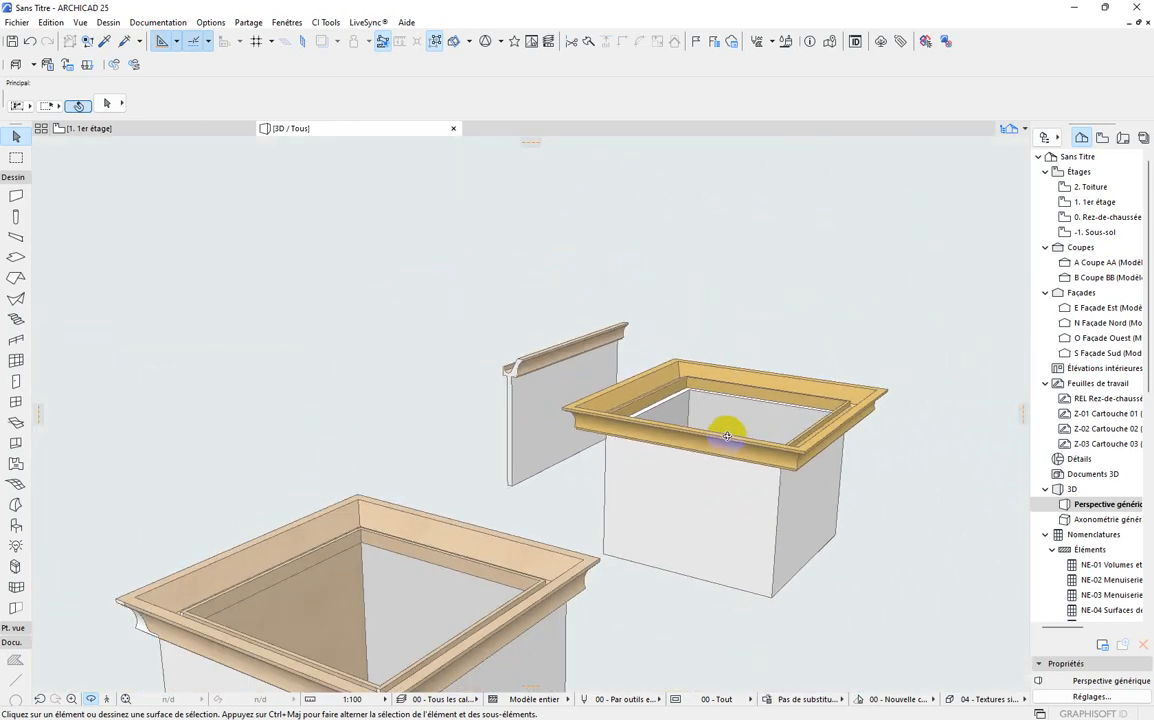